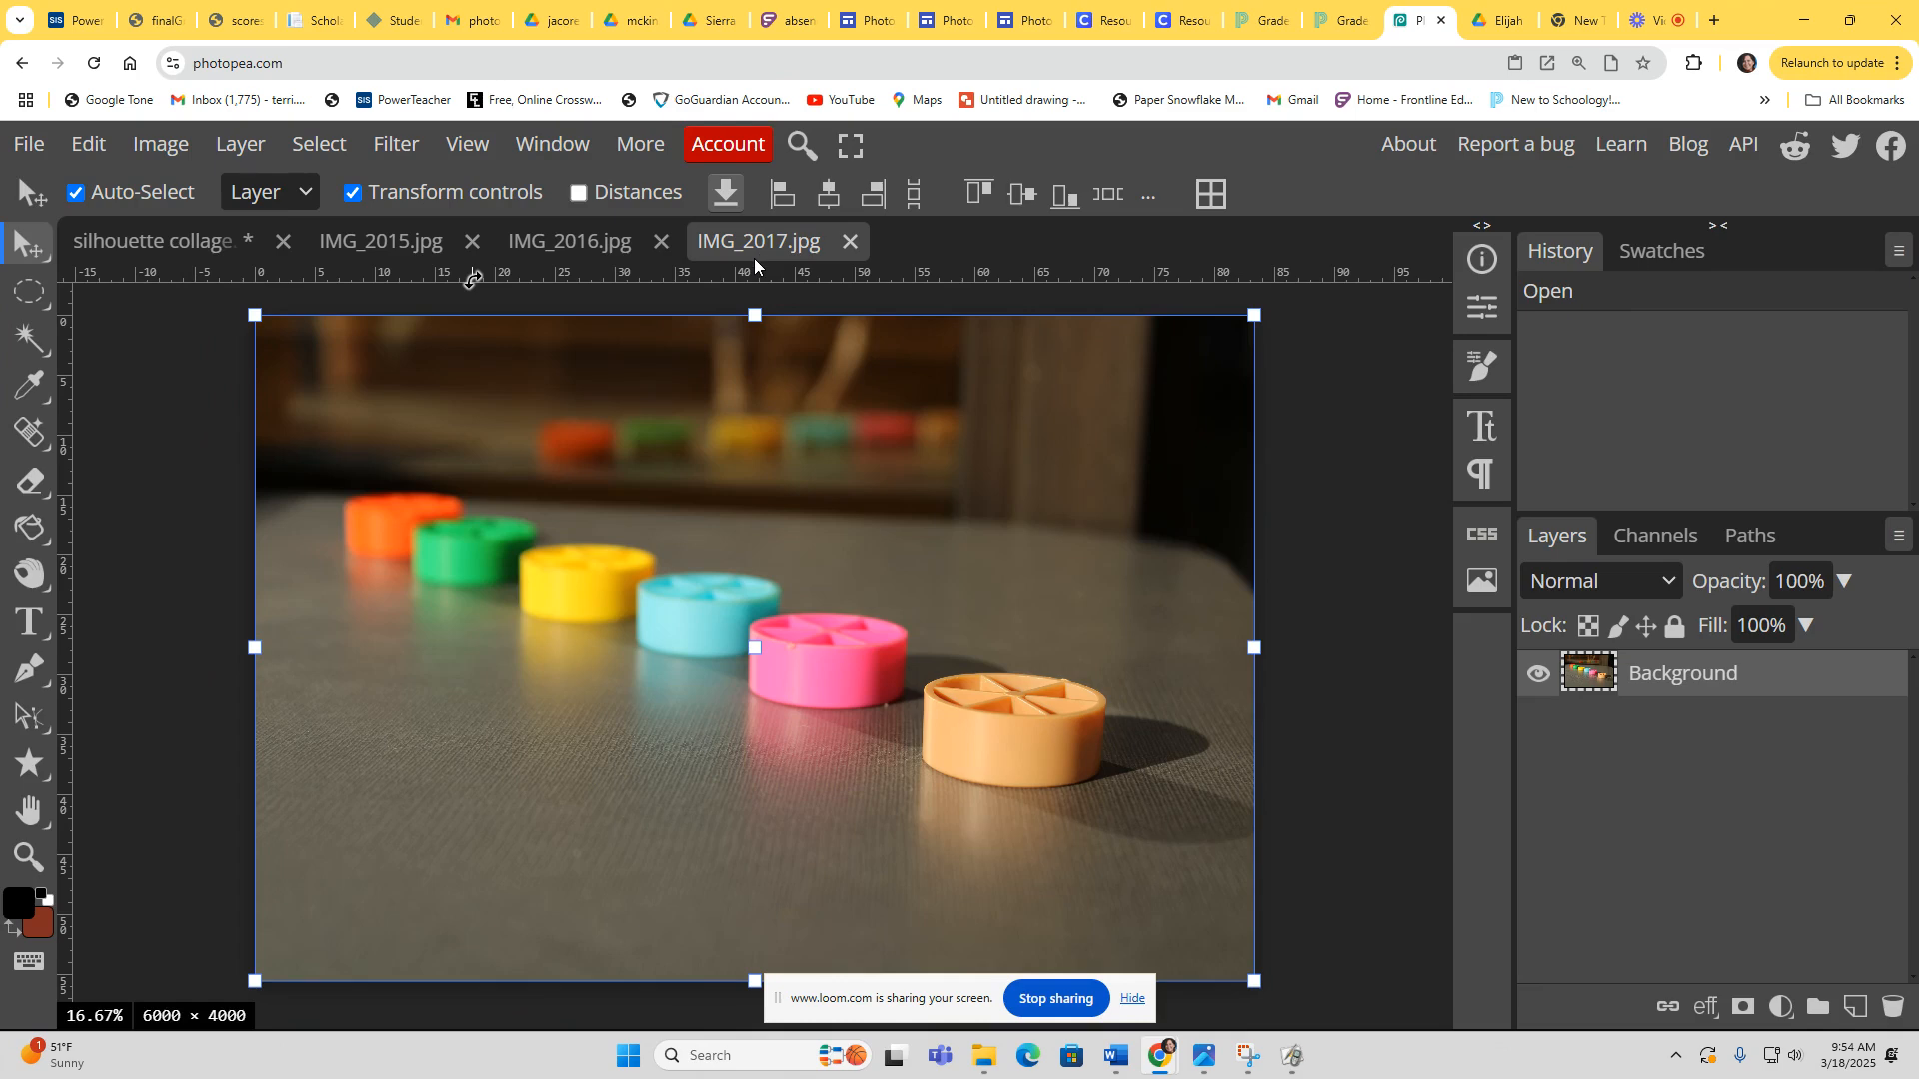
Step: Create a new 10 × 8 inch, 150 DPI project named Bracketing with a white background
left_click(27, 144)
left_click(73, 190)
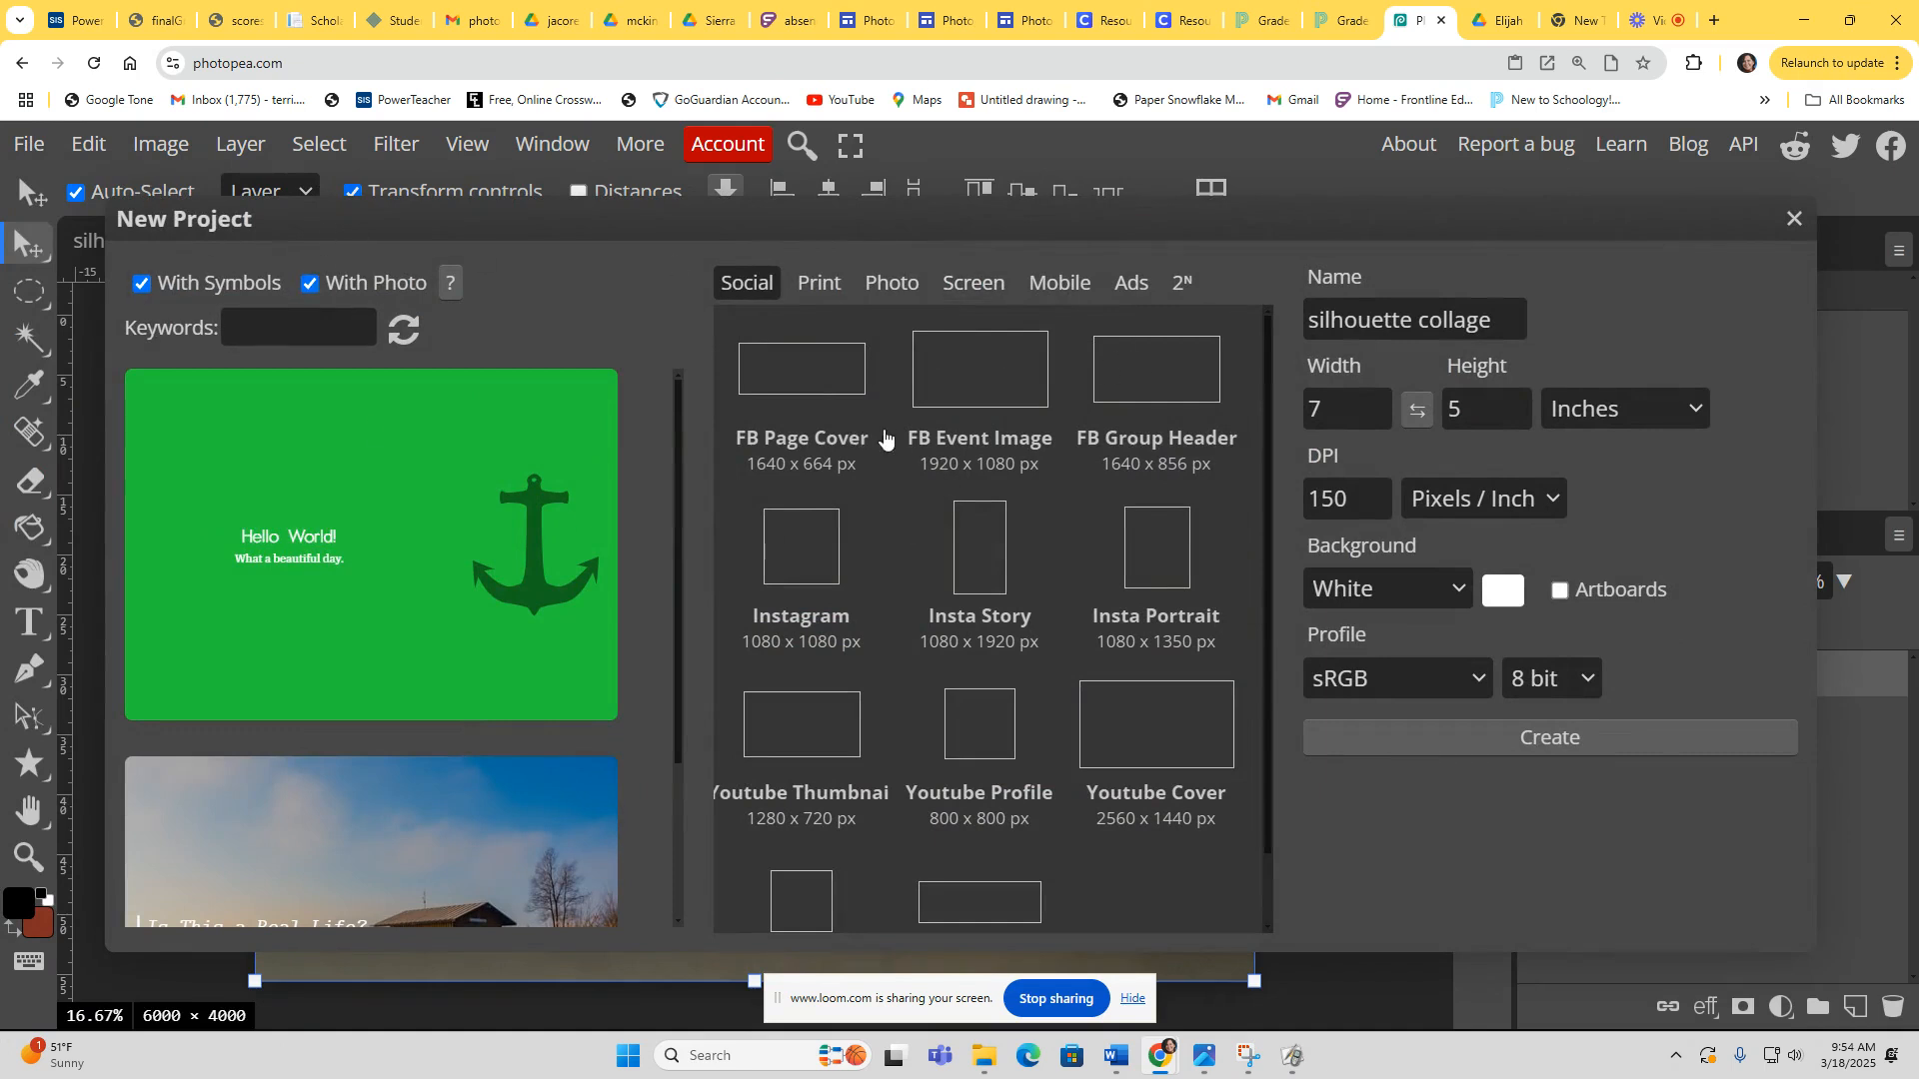
left_click(1516, 328)
left_click_drag(1516, 327, 1207, 329)
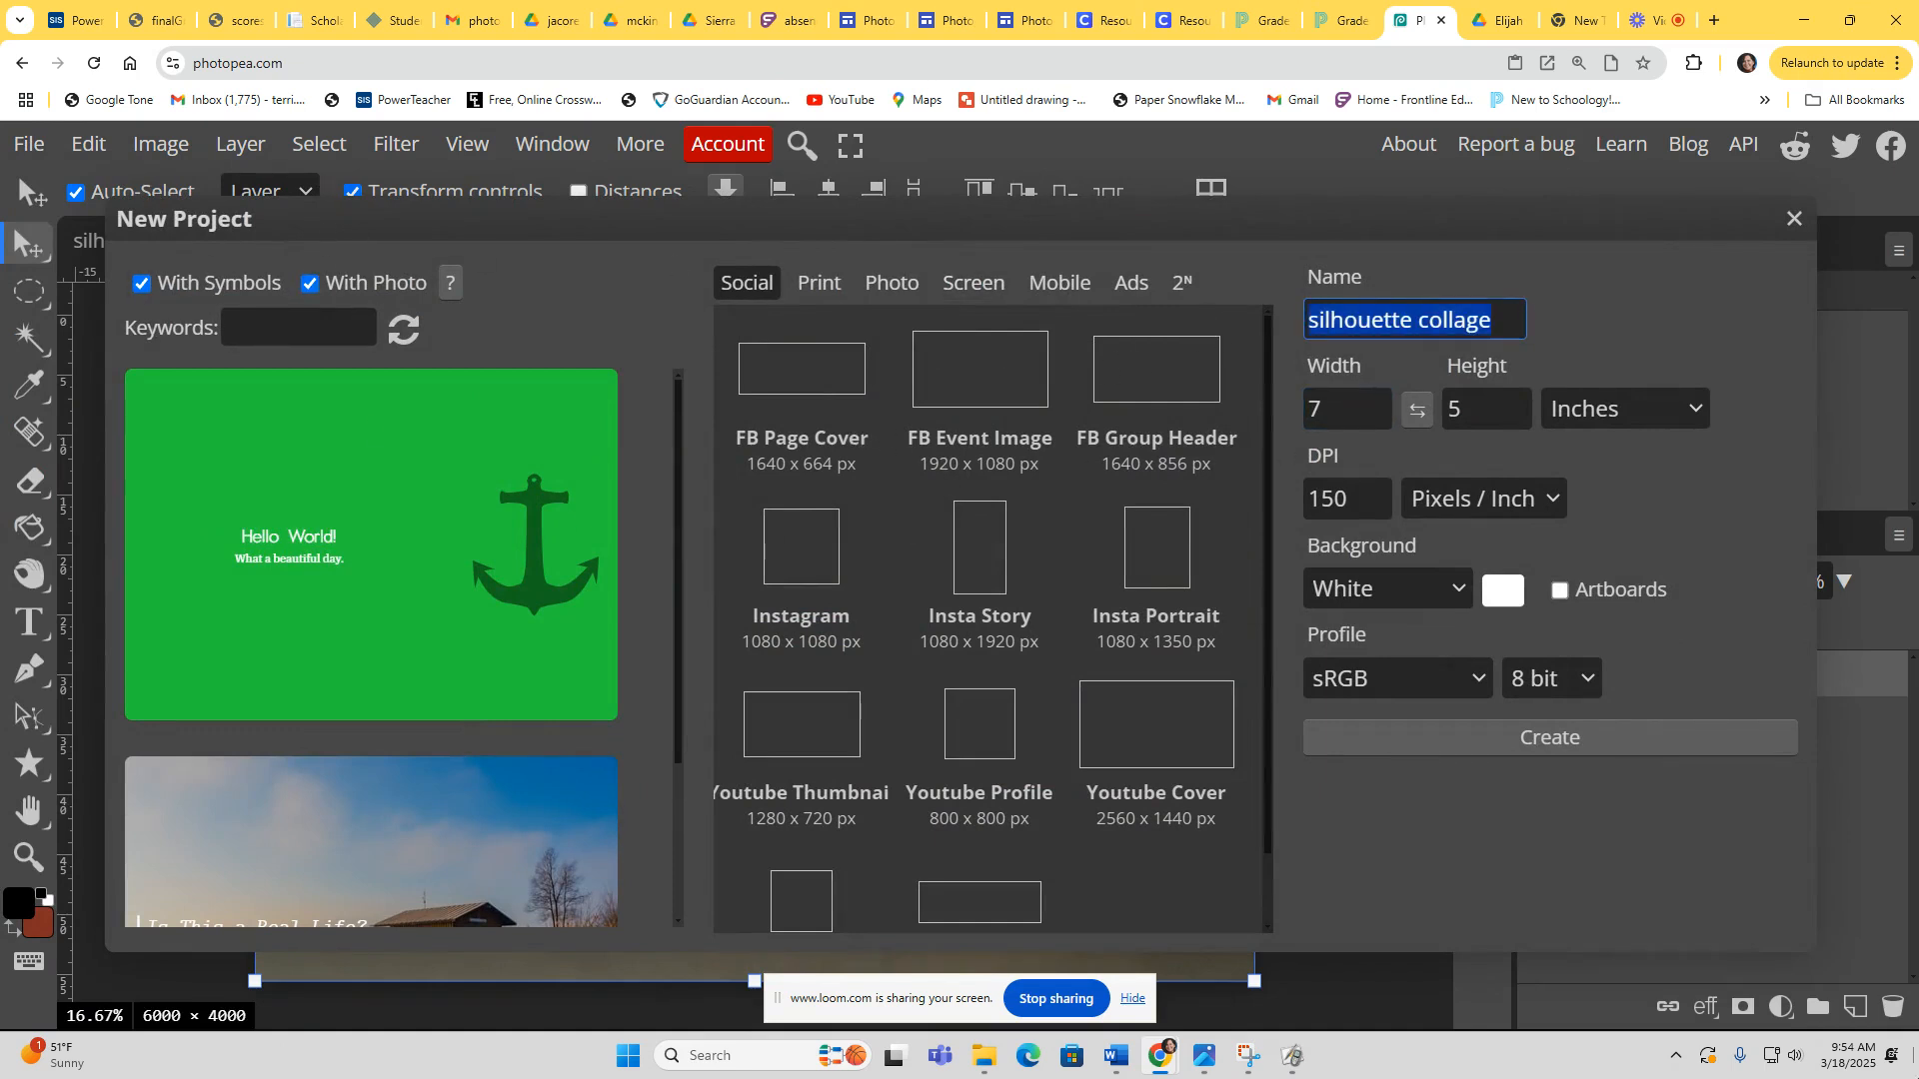
type("Bracketing")
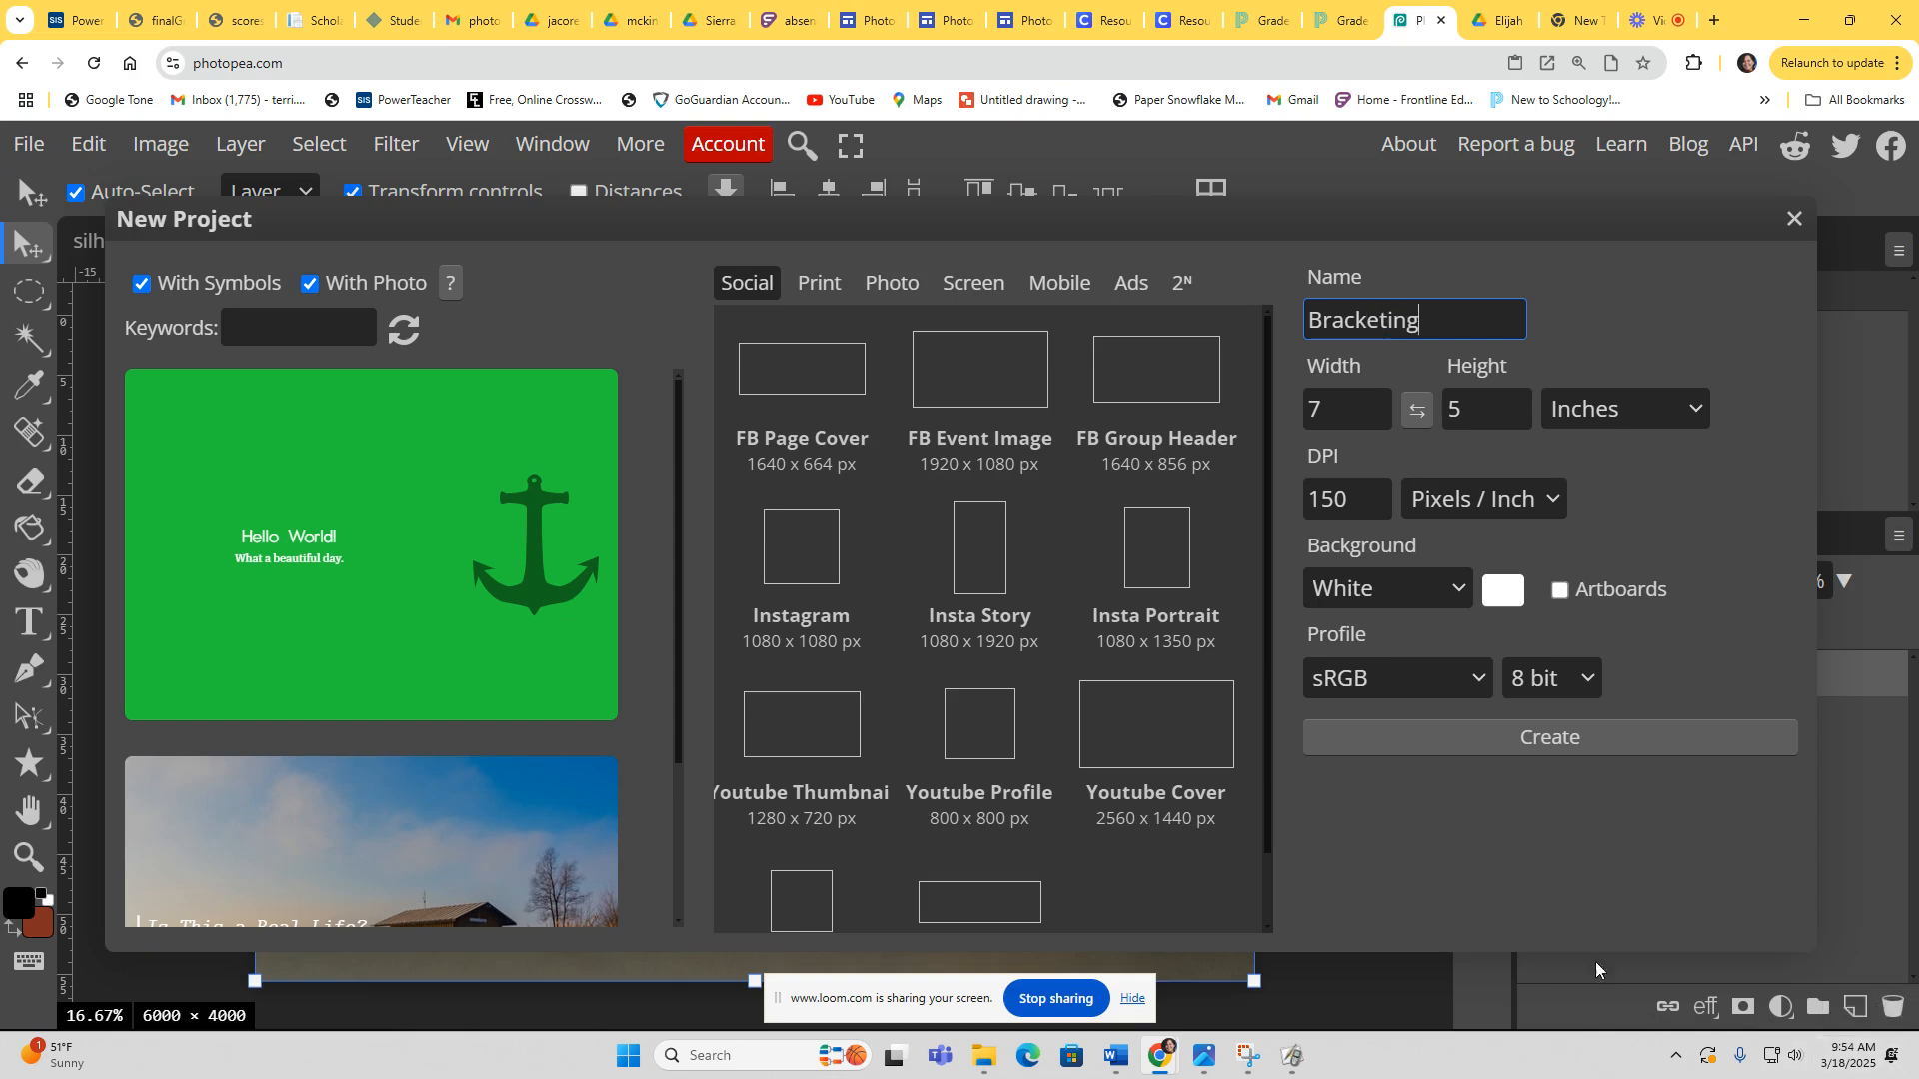
left_click_drag(1365, 408, 1287, 410)
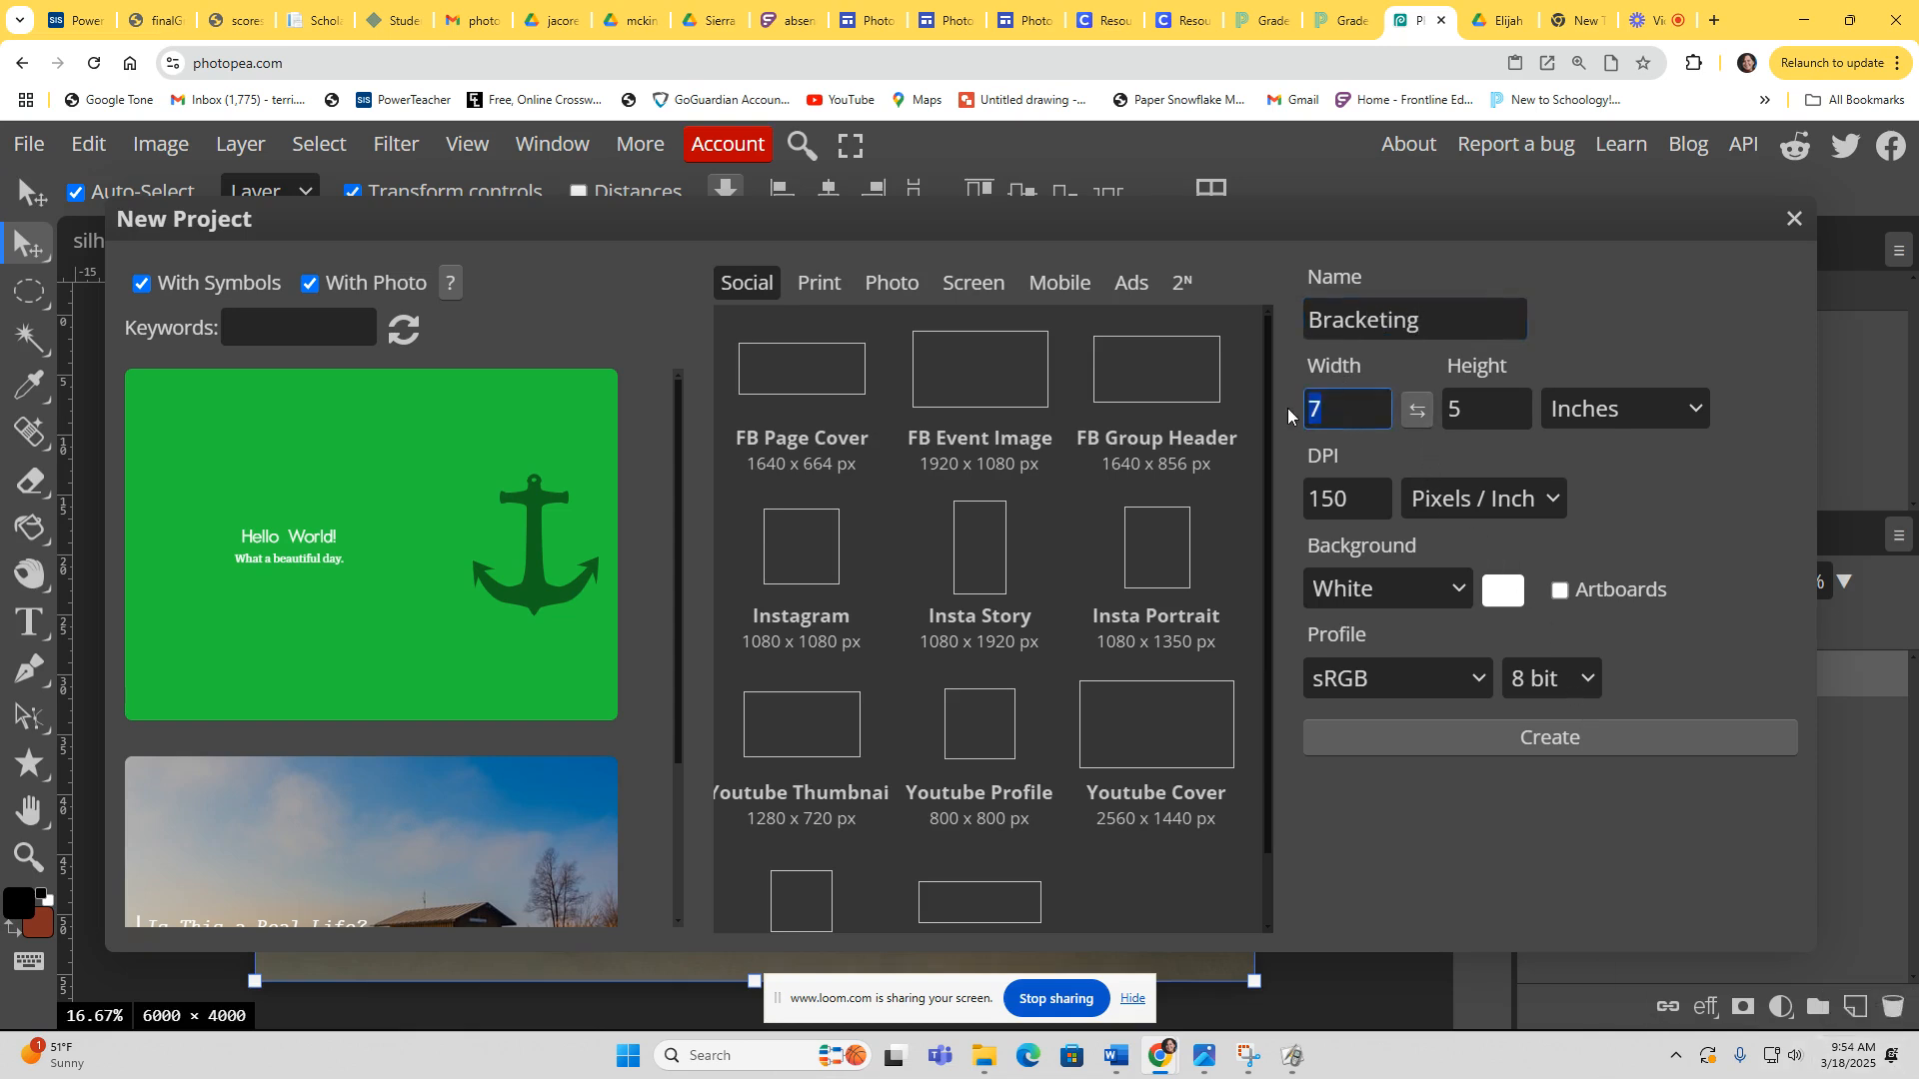
left_click_drag(1499, 409, 1422, 411)
type("8")
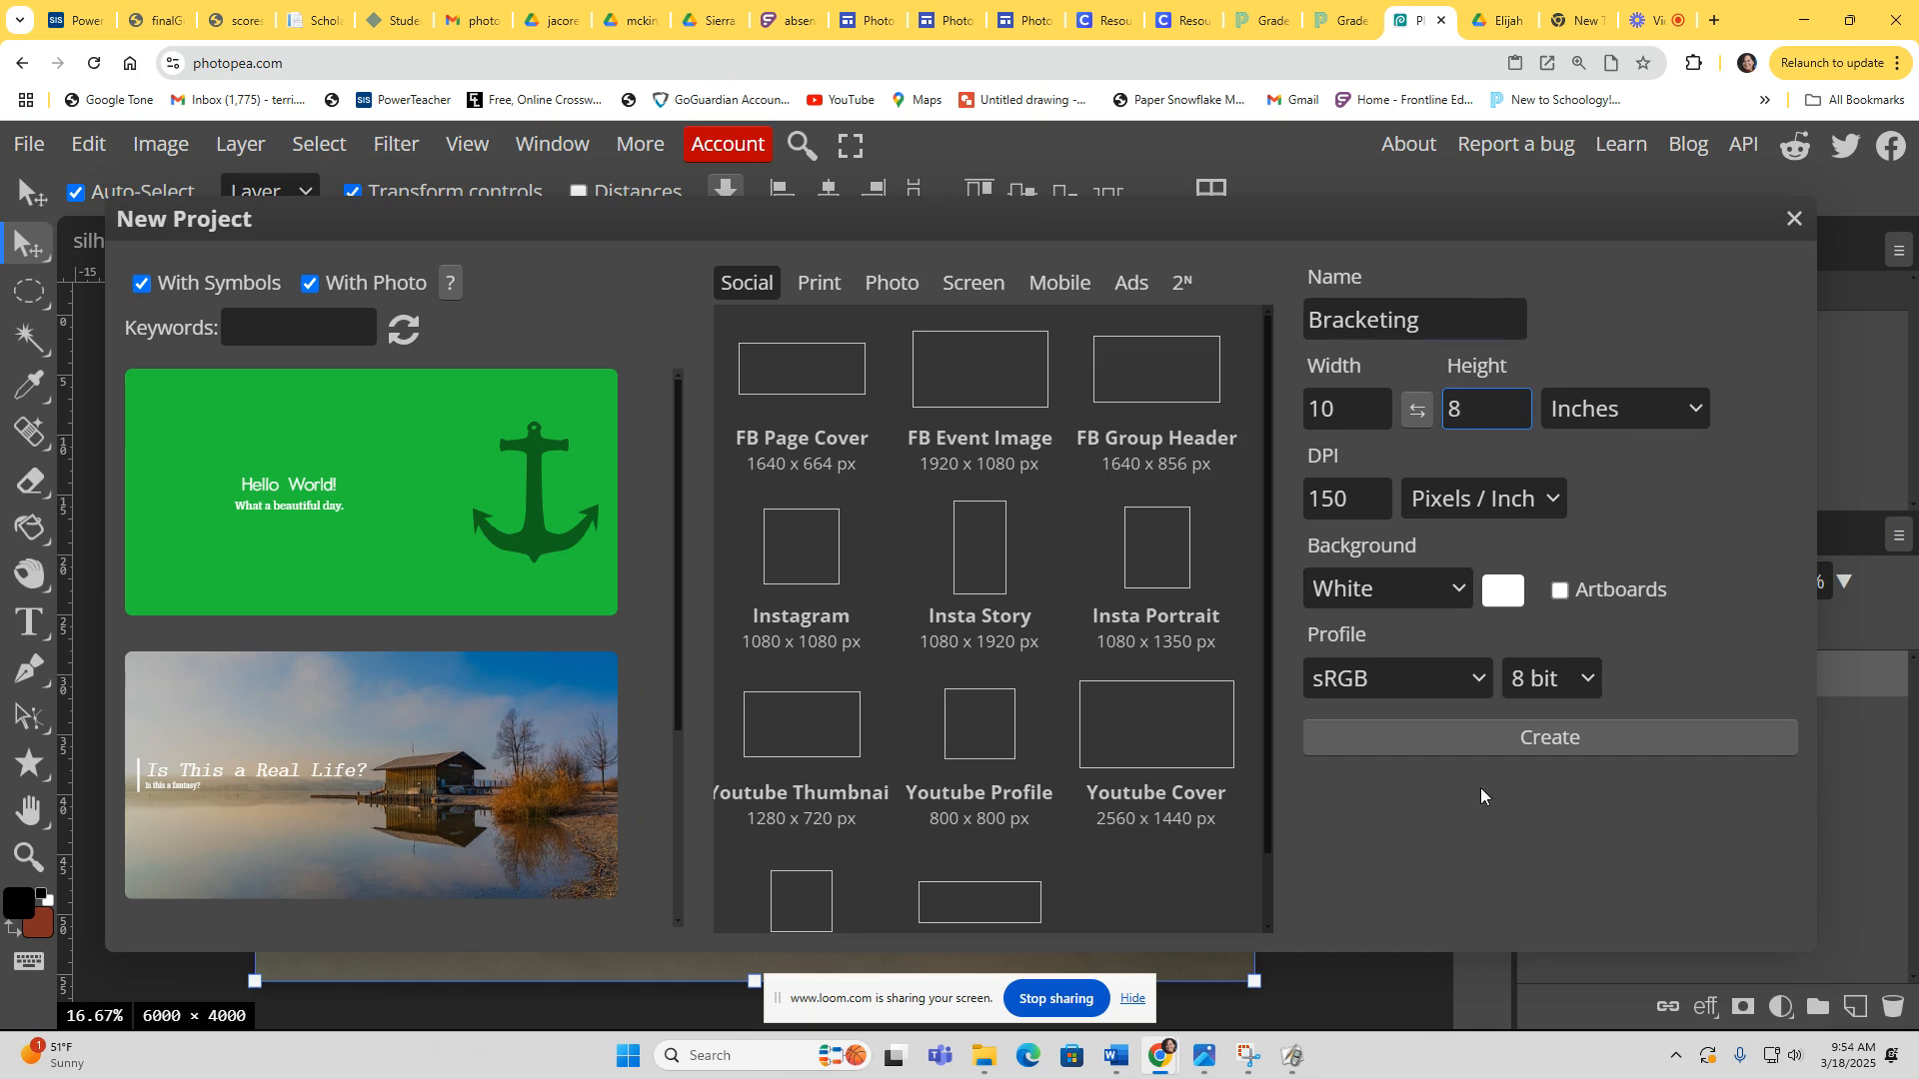
left_click(1508, 742)
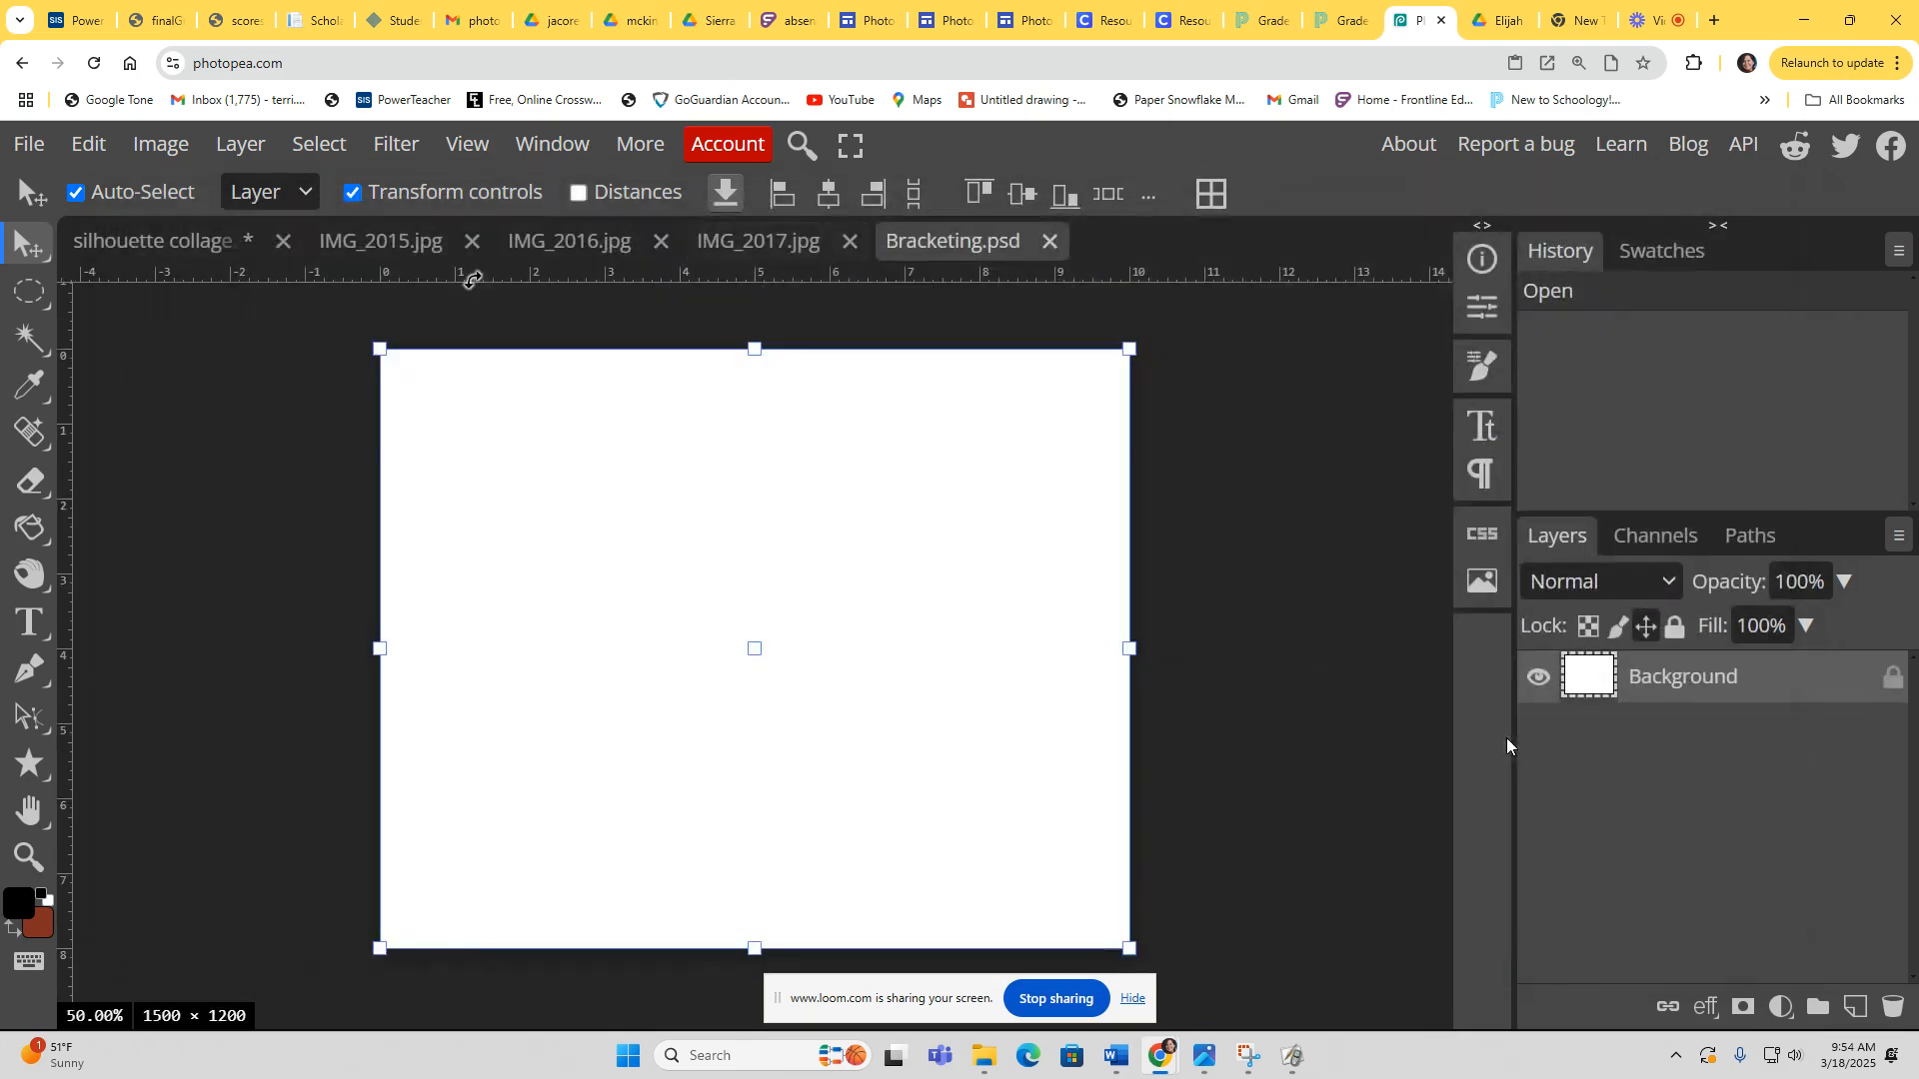
Step: Resize IMG_2015 to 150 DPI and 3 inches wide in inches
left_click(359, 244)
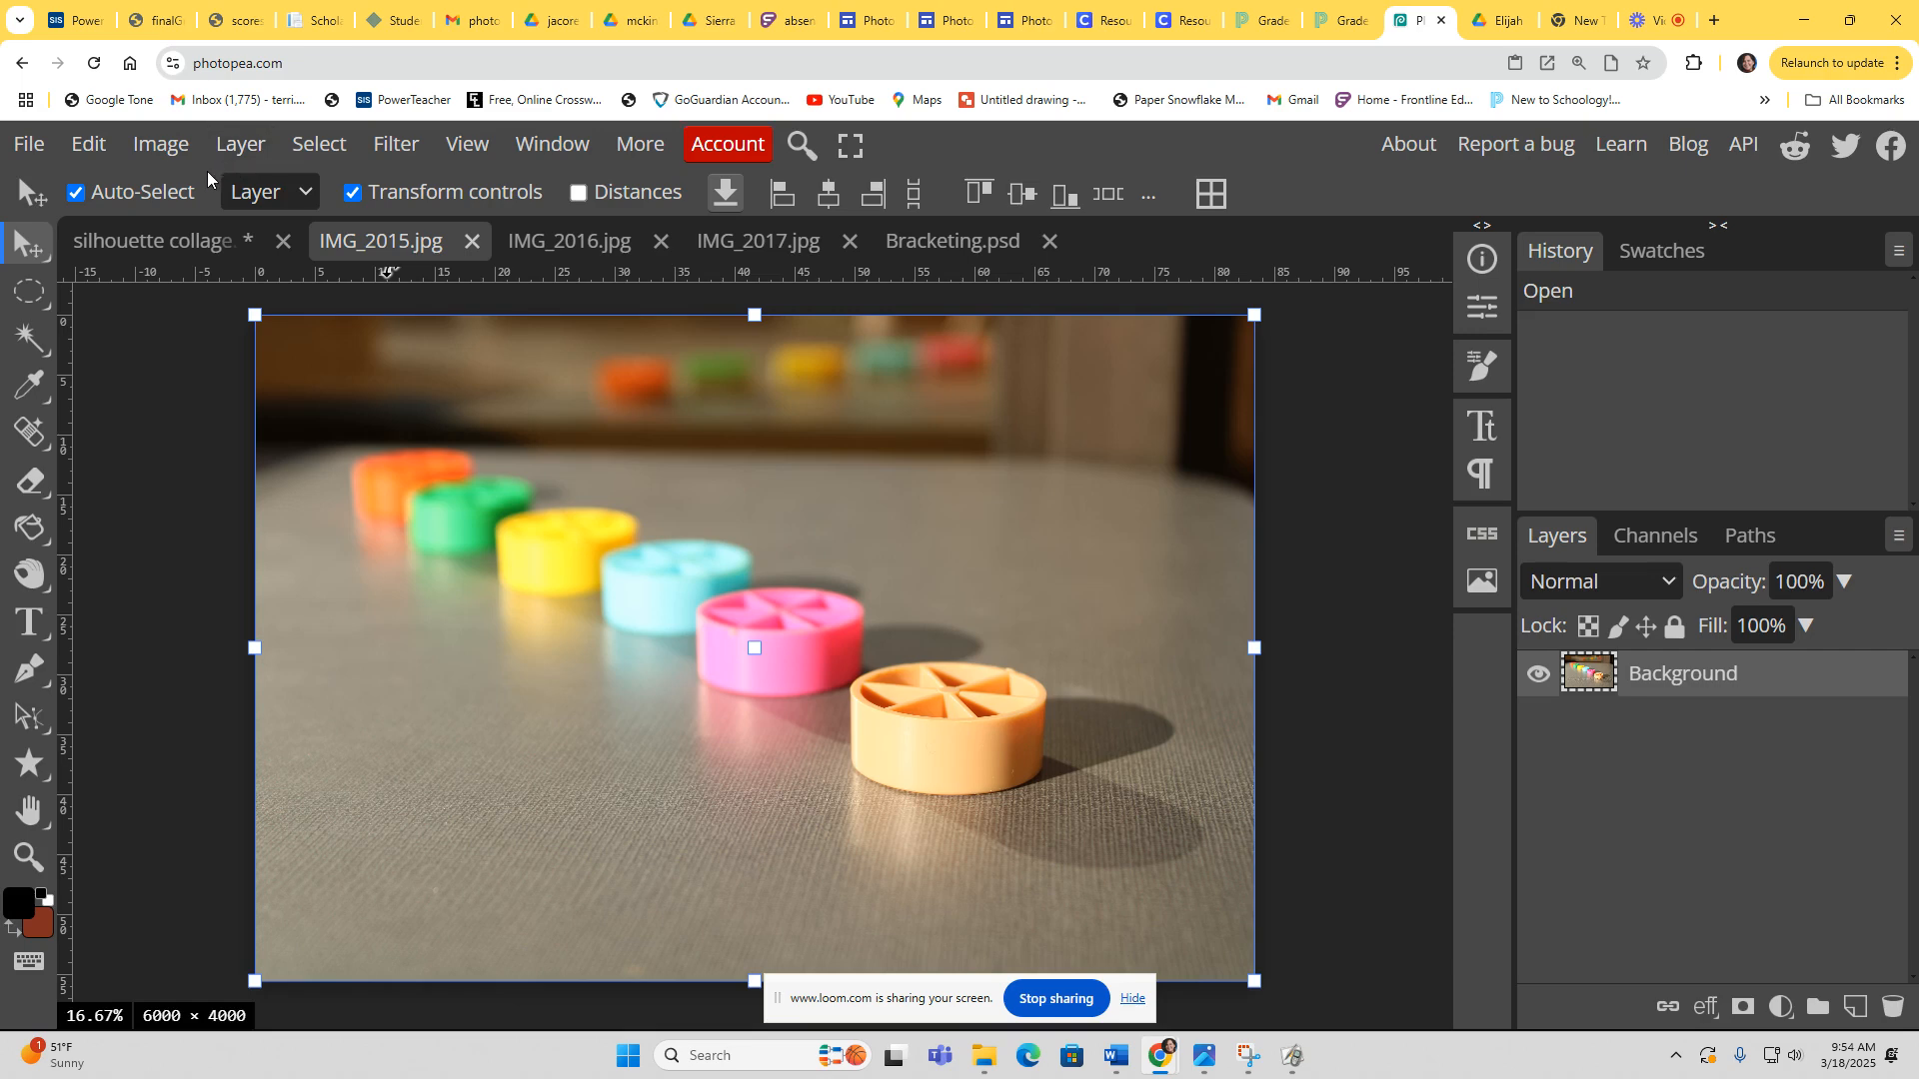
left_click(332, 148)
mouse_move(44, 146)
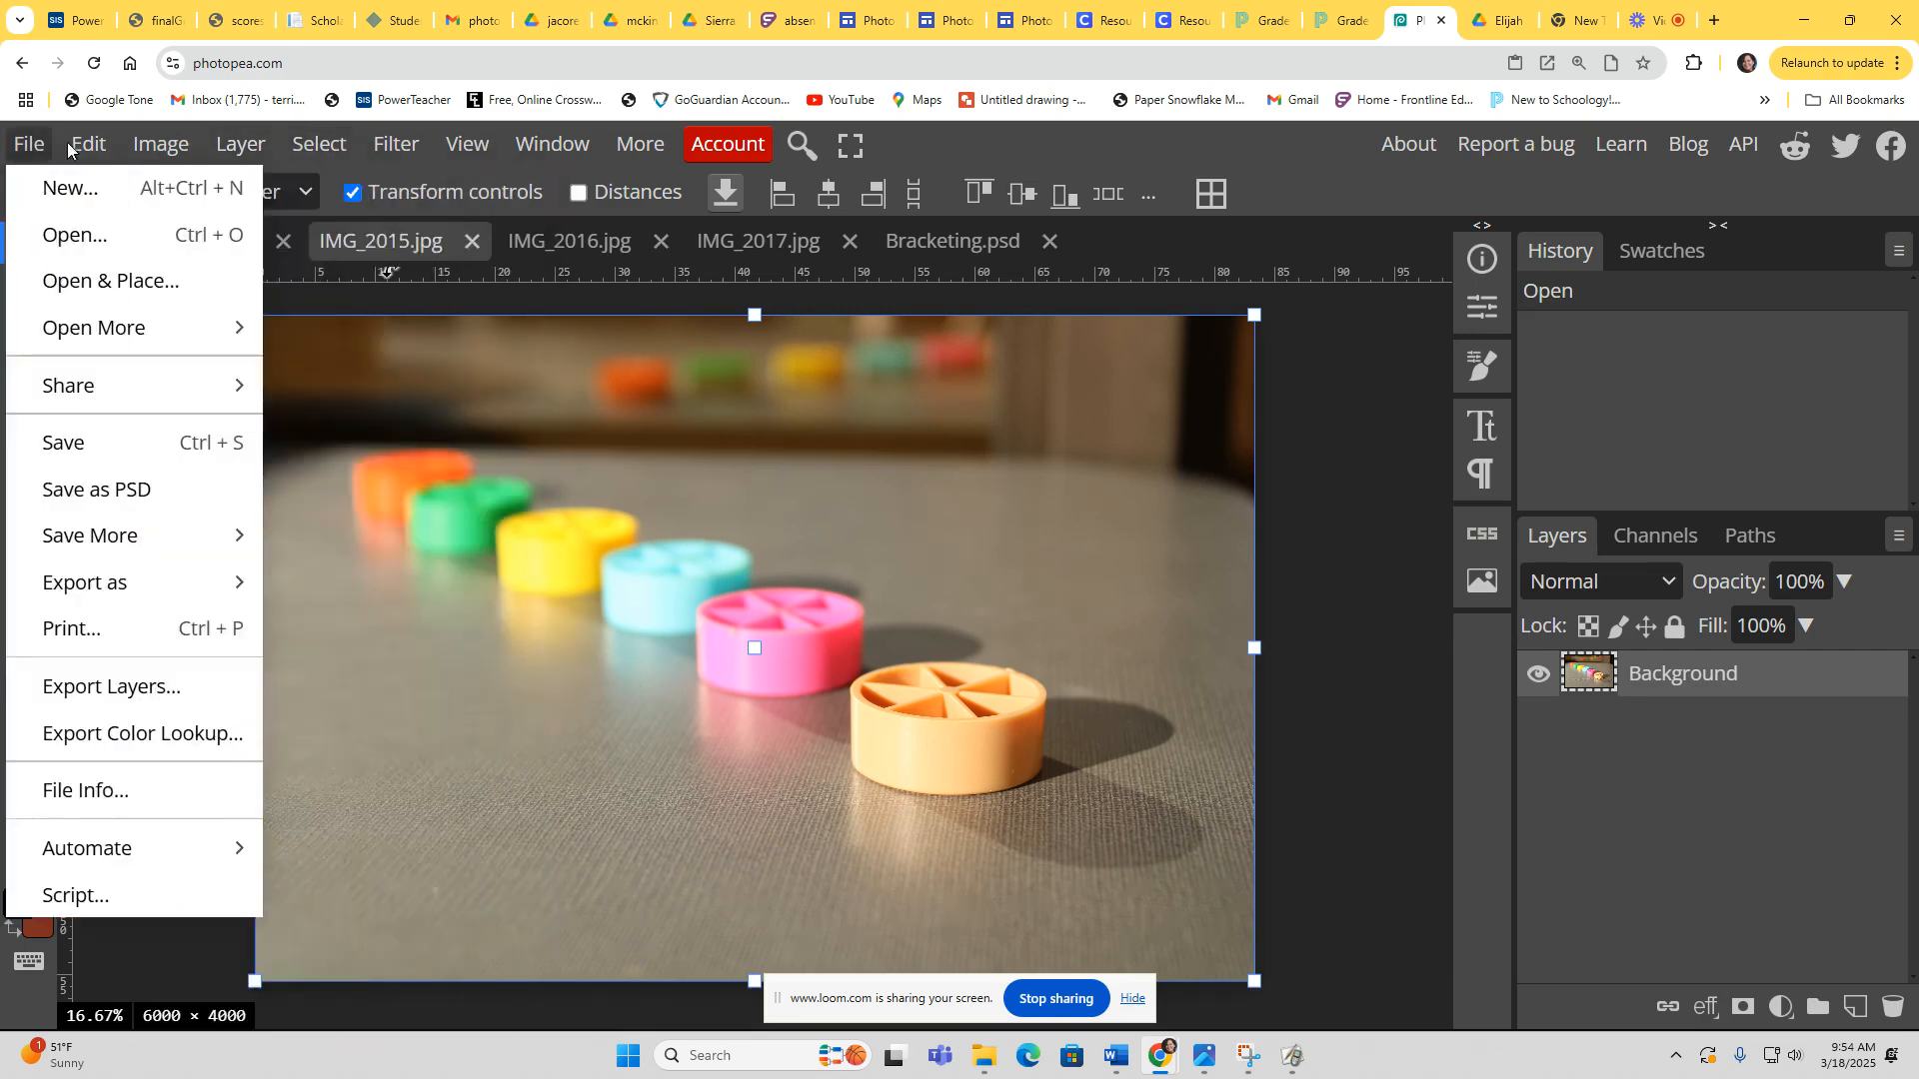
mouse_move(164, 146)
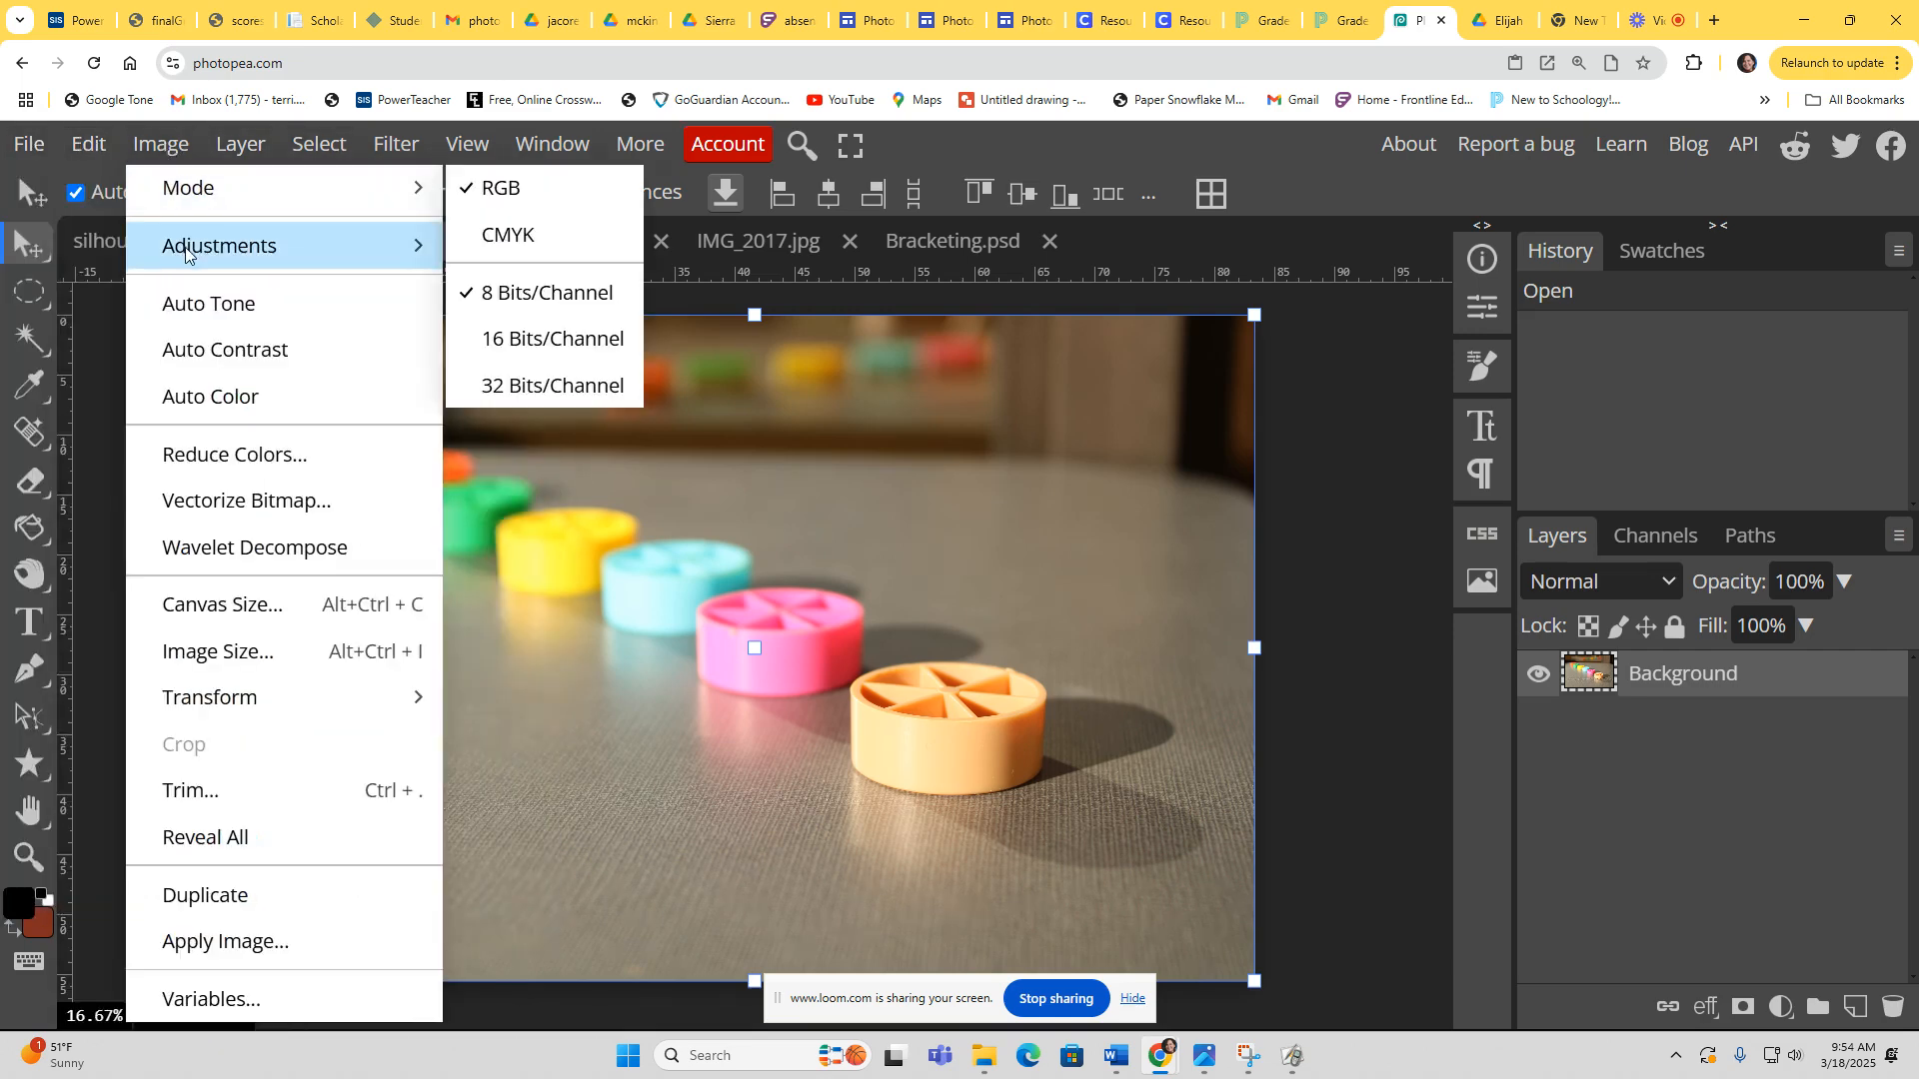
left_click(210, 651)
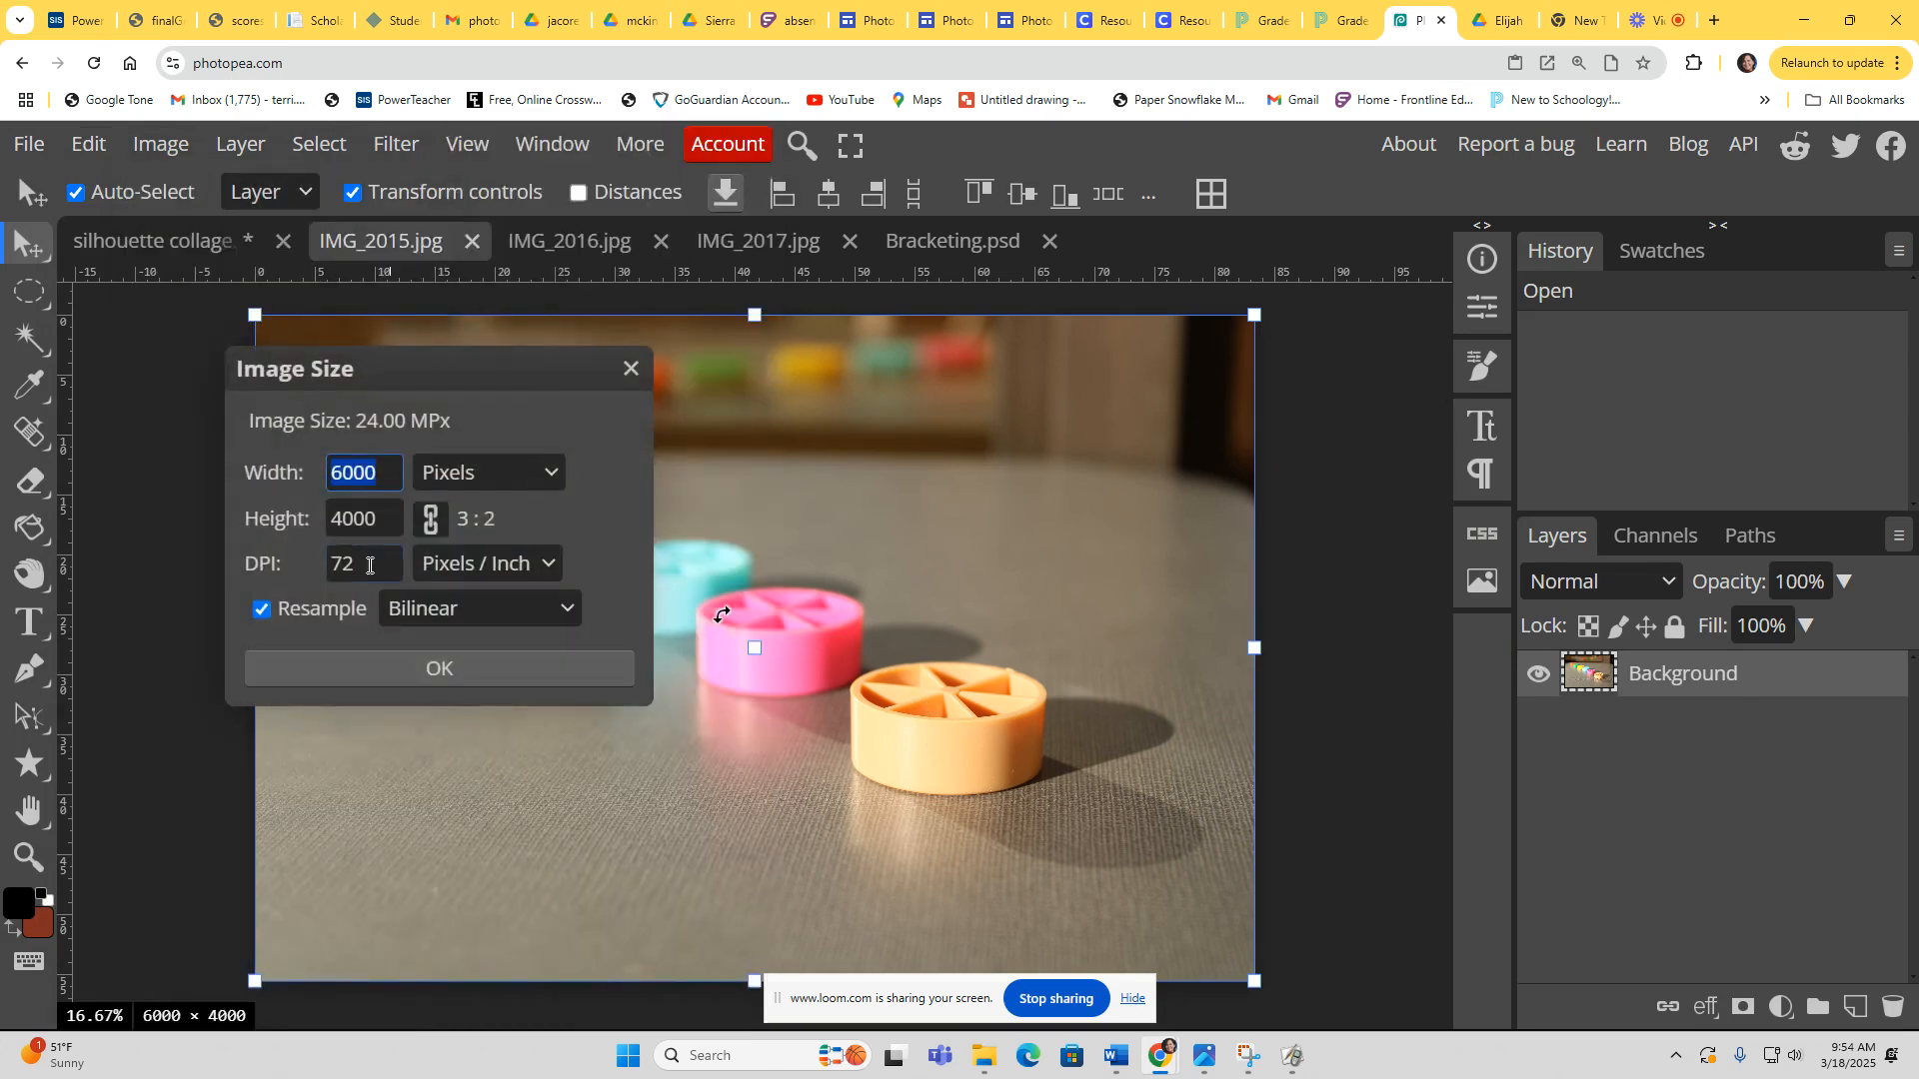
left_click_drag(369, 566, 319, 564)
type("150")
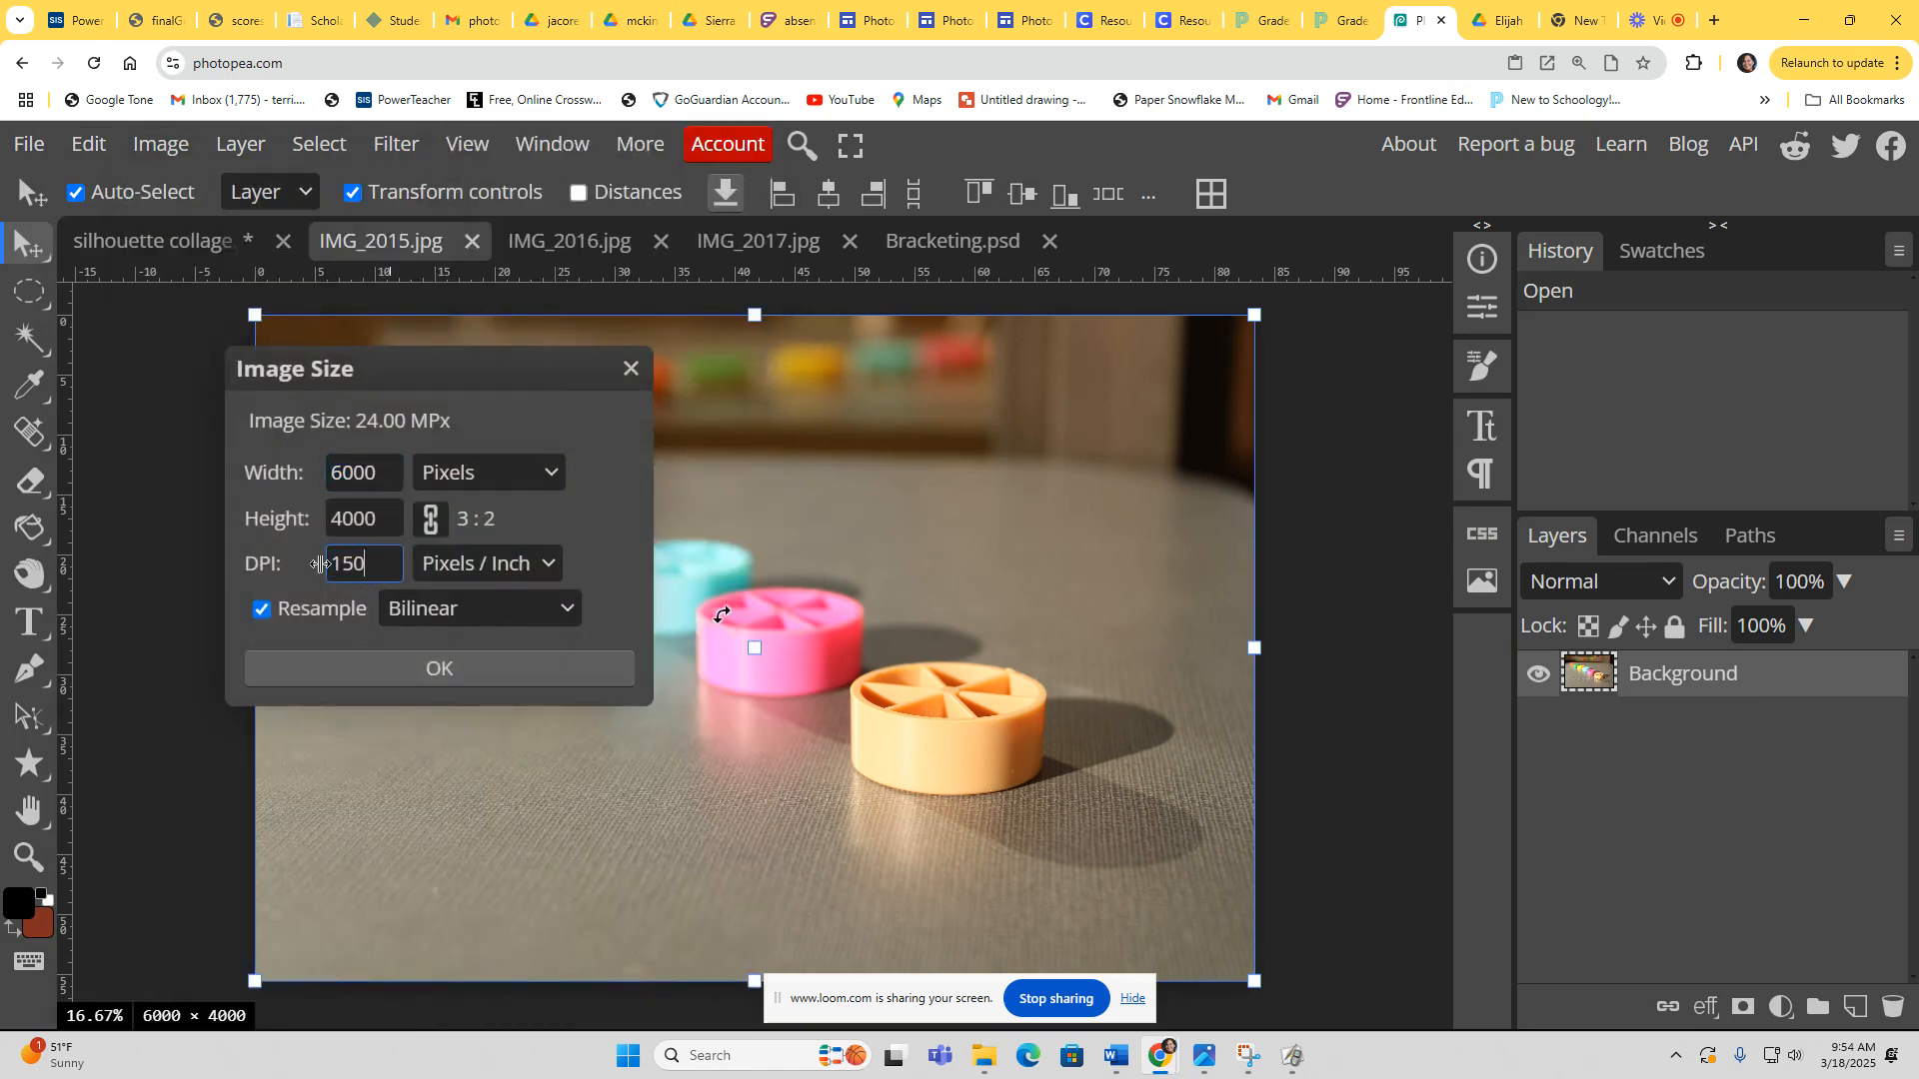
left_click(481, 470)
left_click(449, 647)
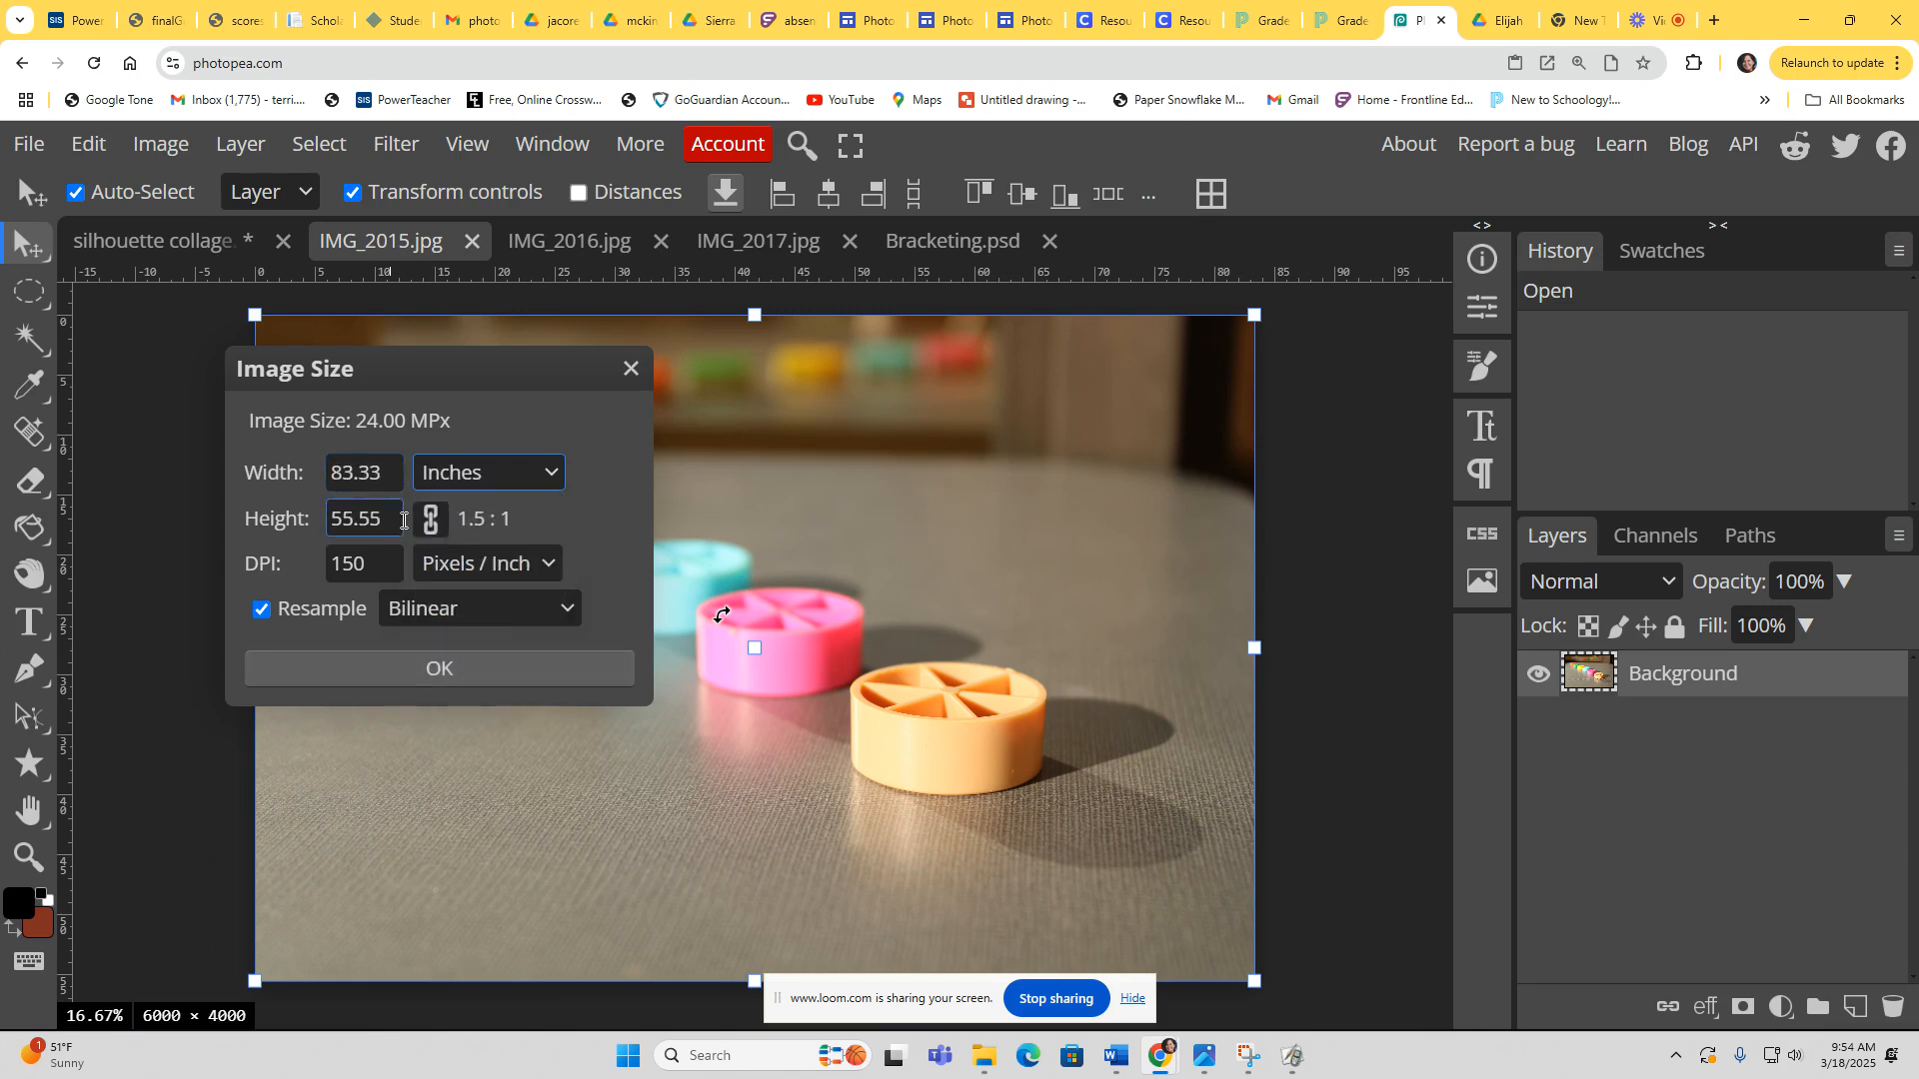
left_click(354, 474)
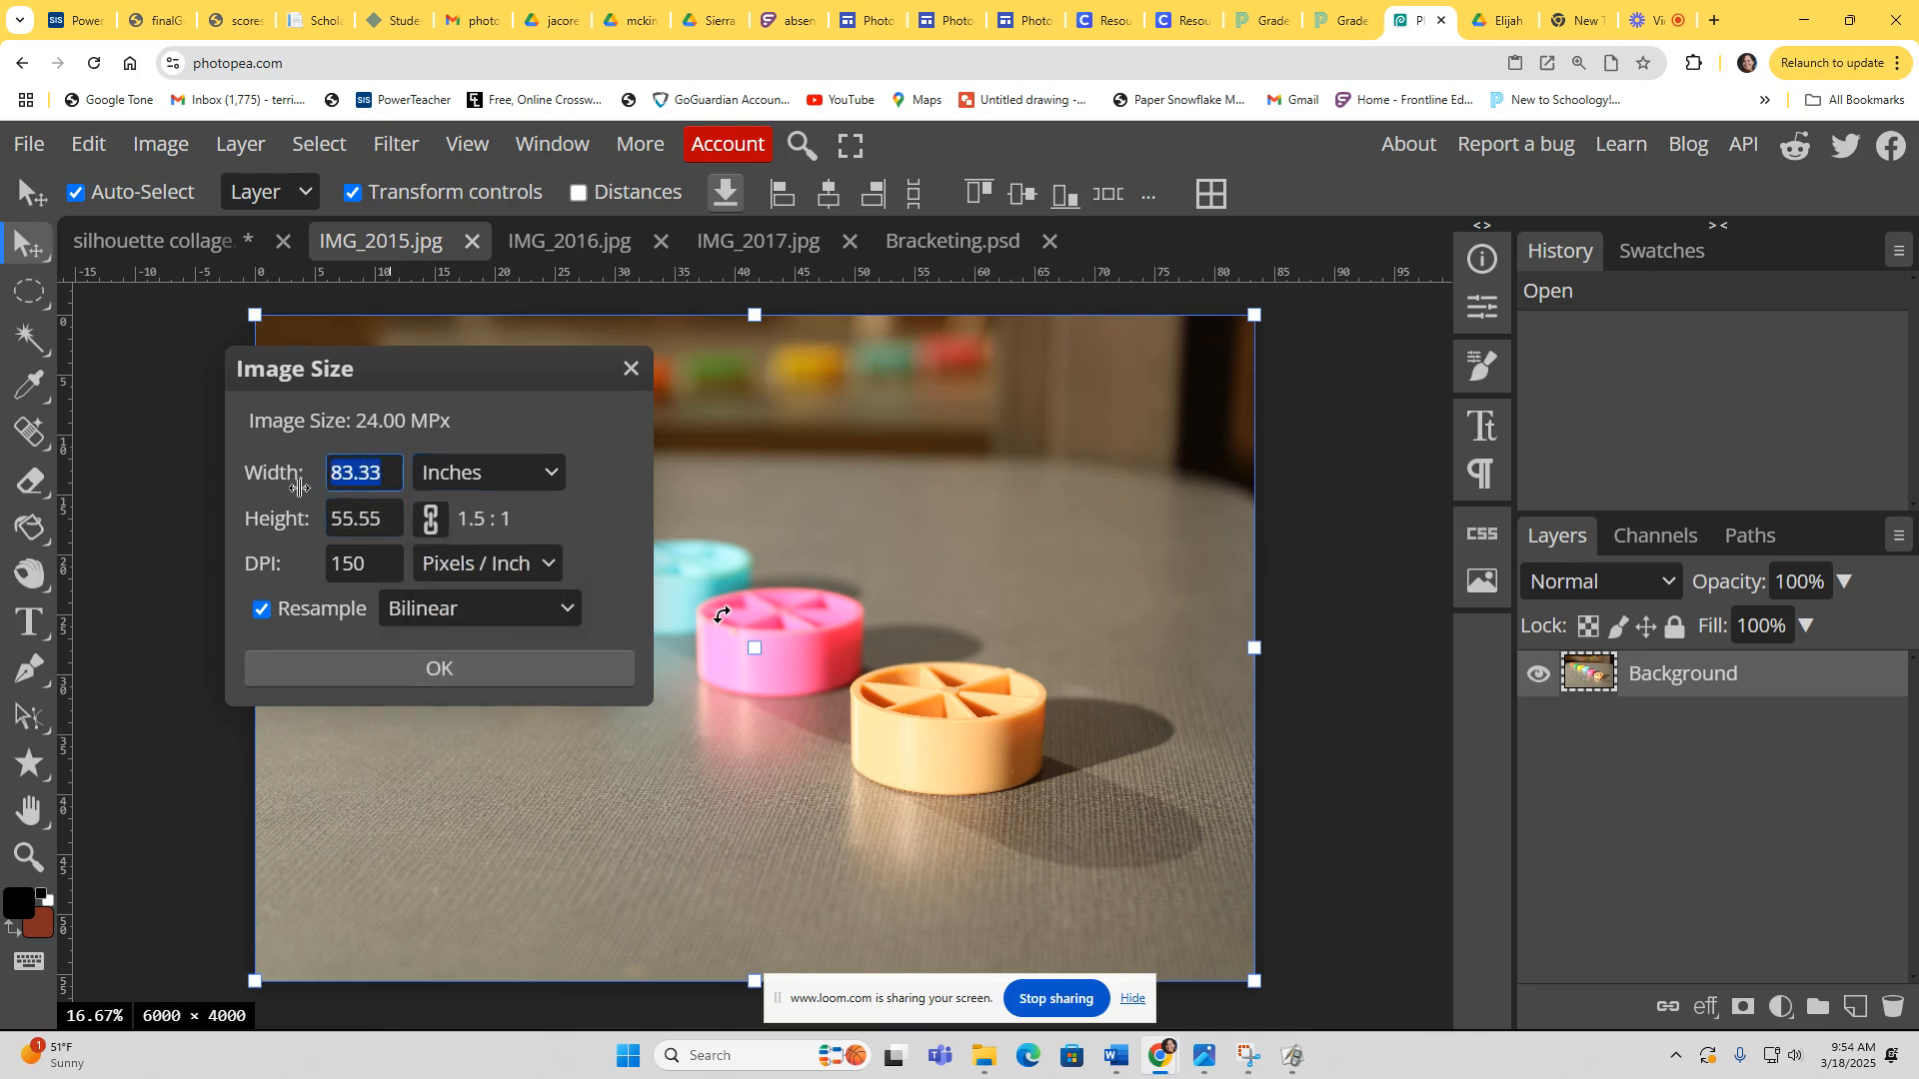
type("3")
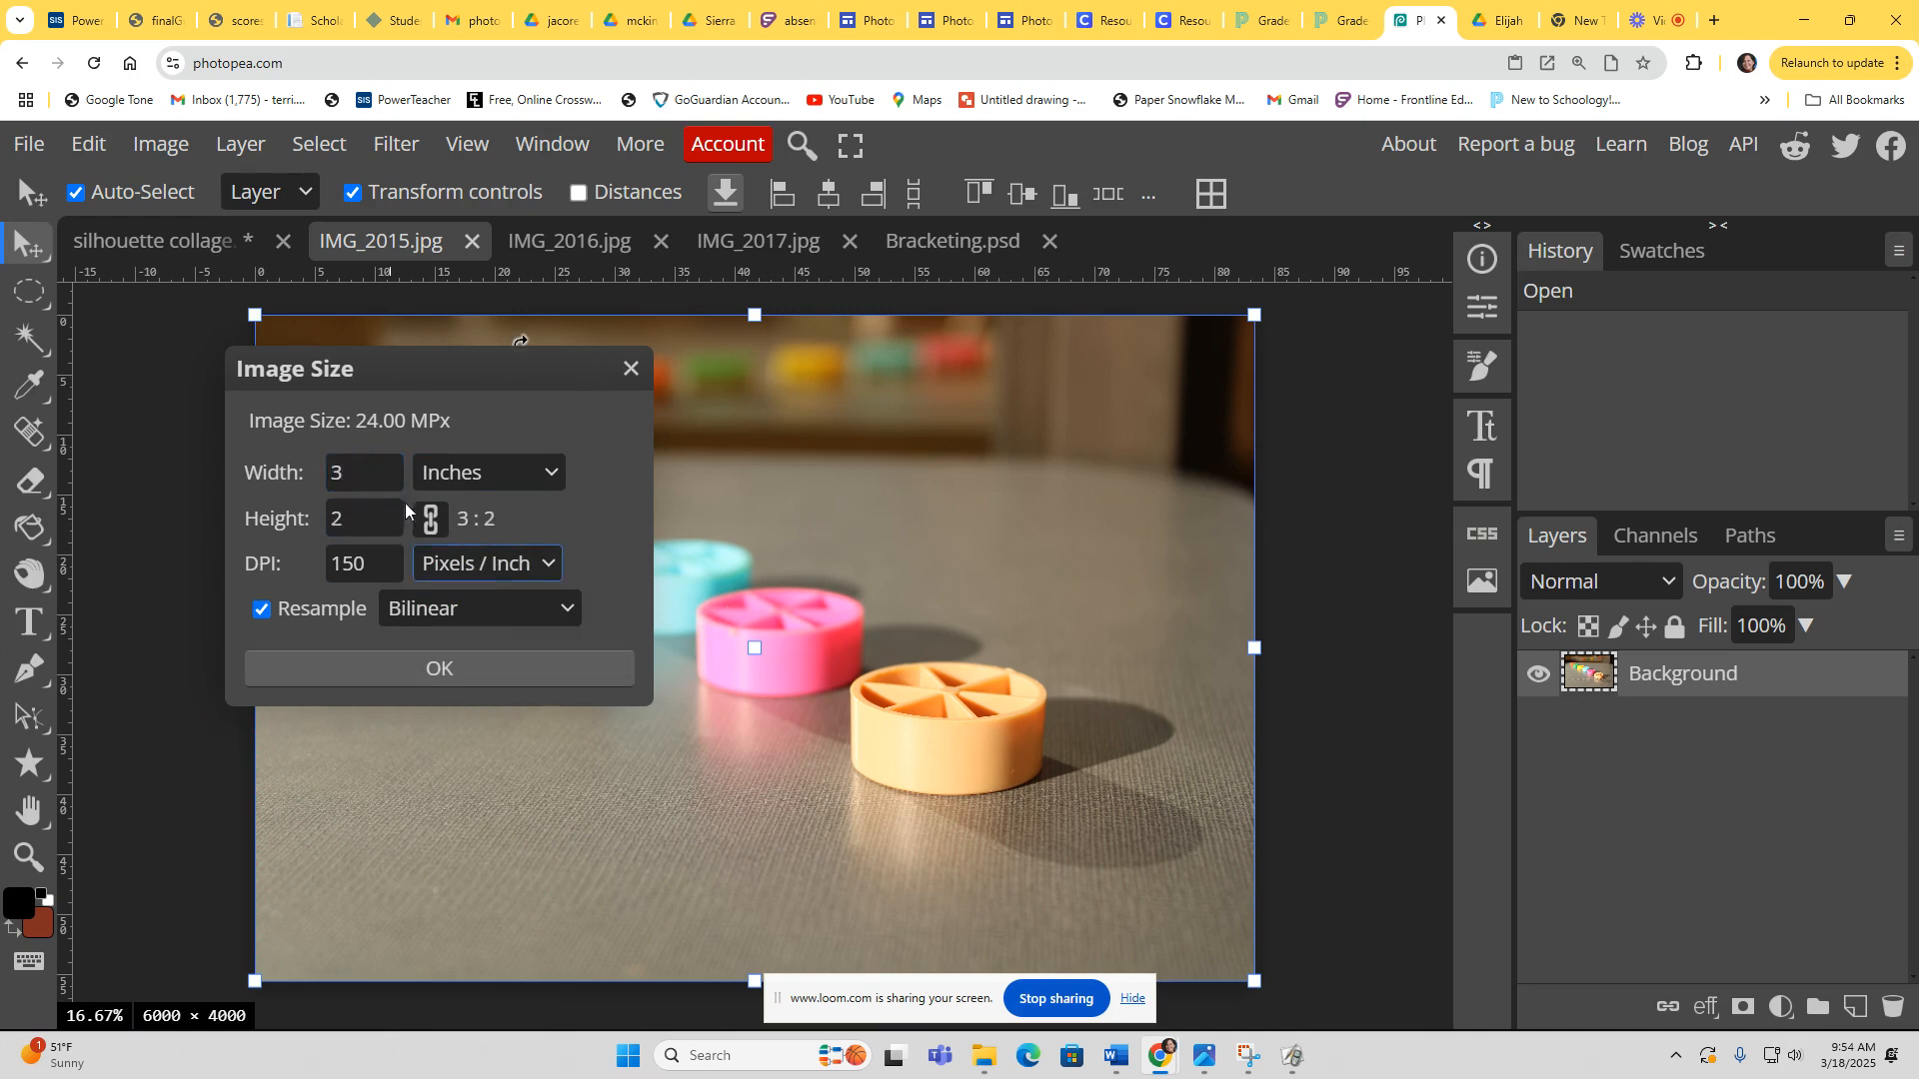
left_click(363, 474)
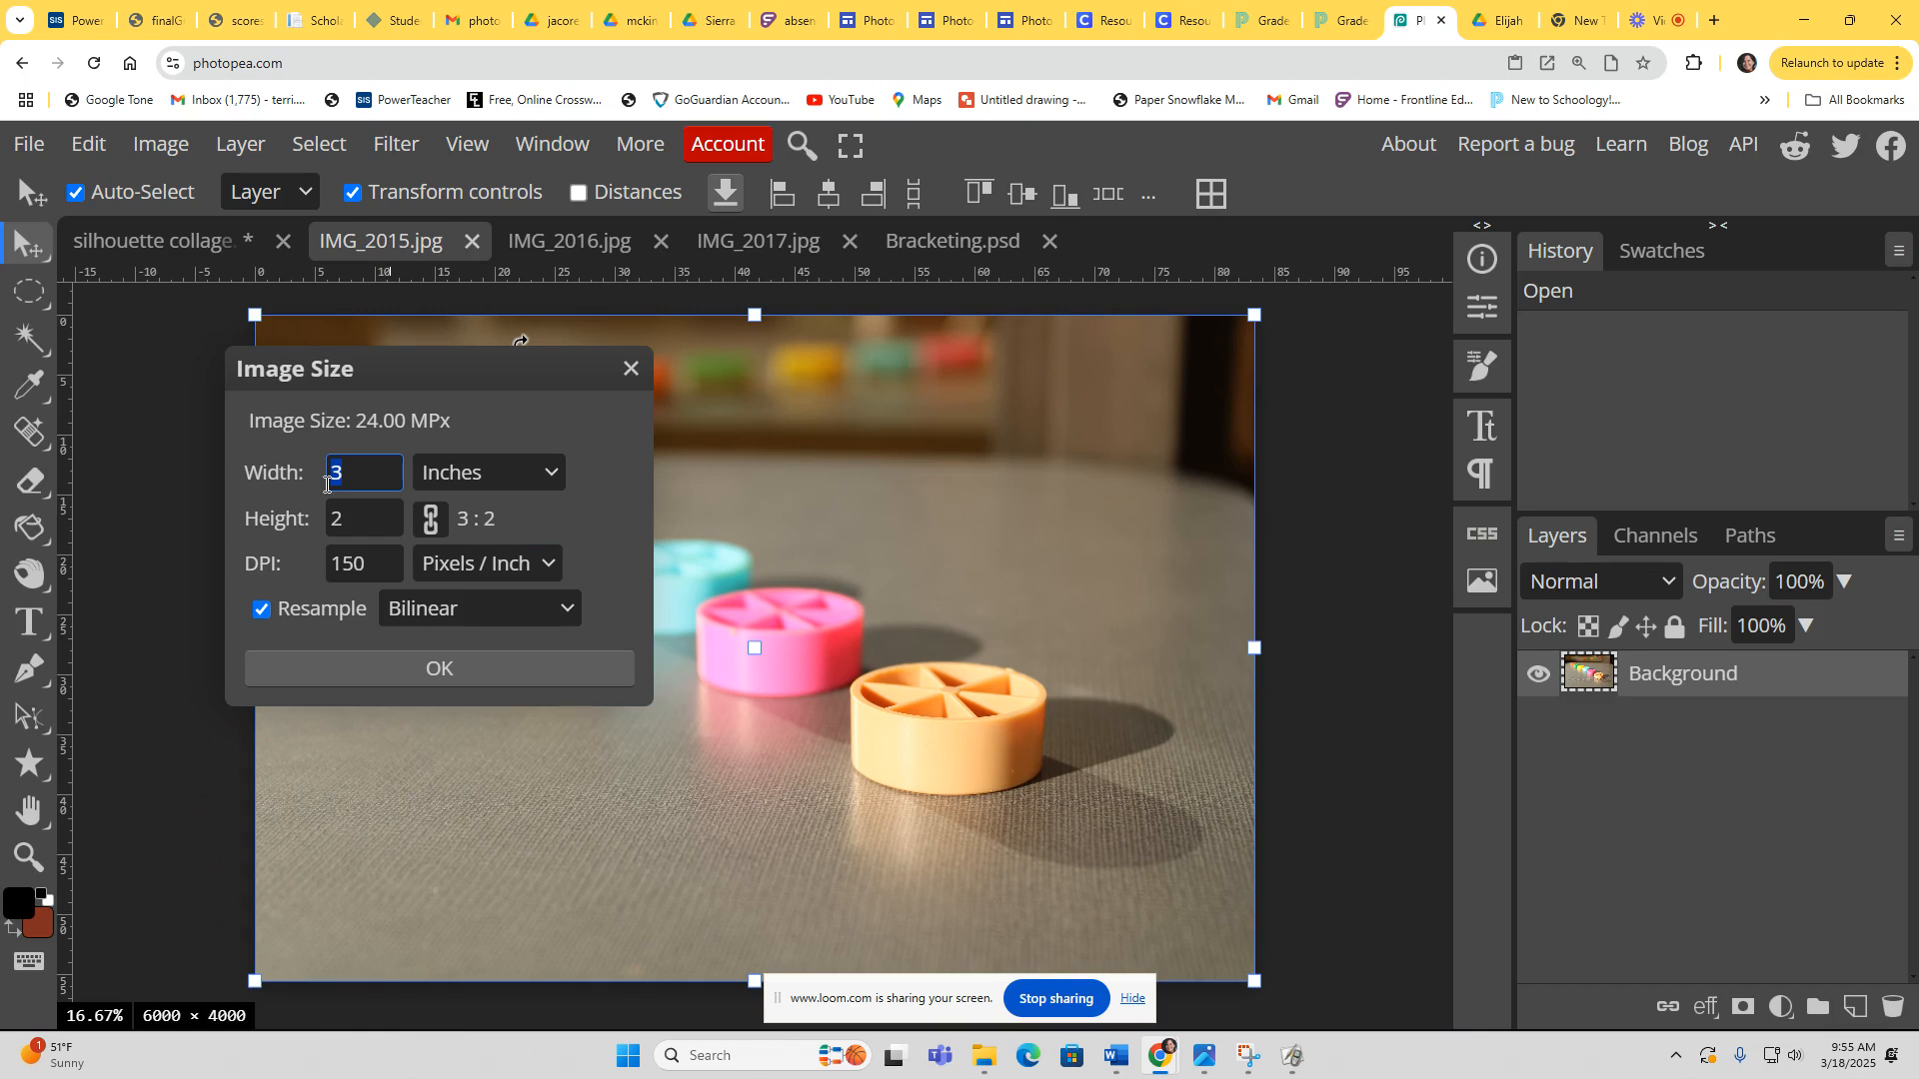
left_click(502, 665)
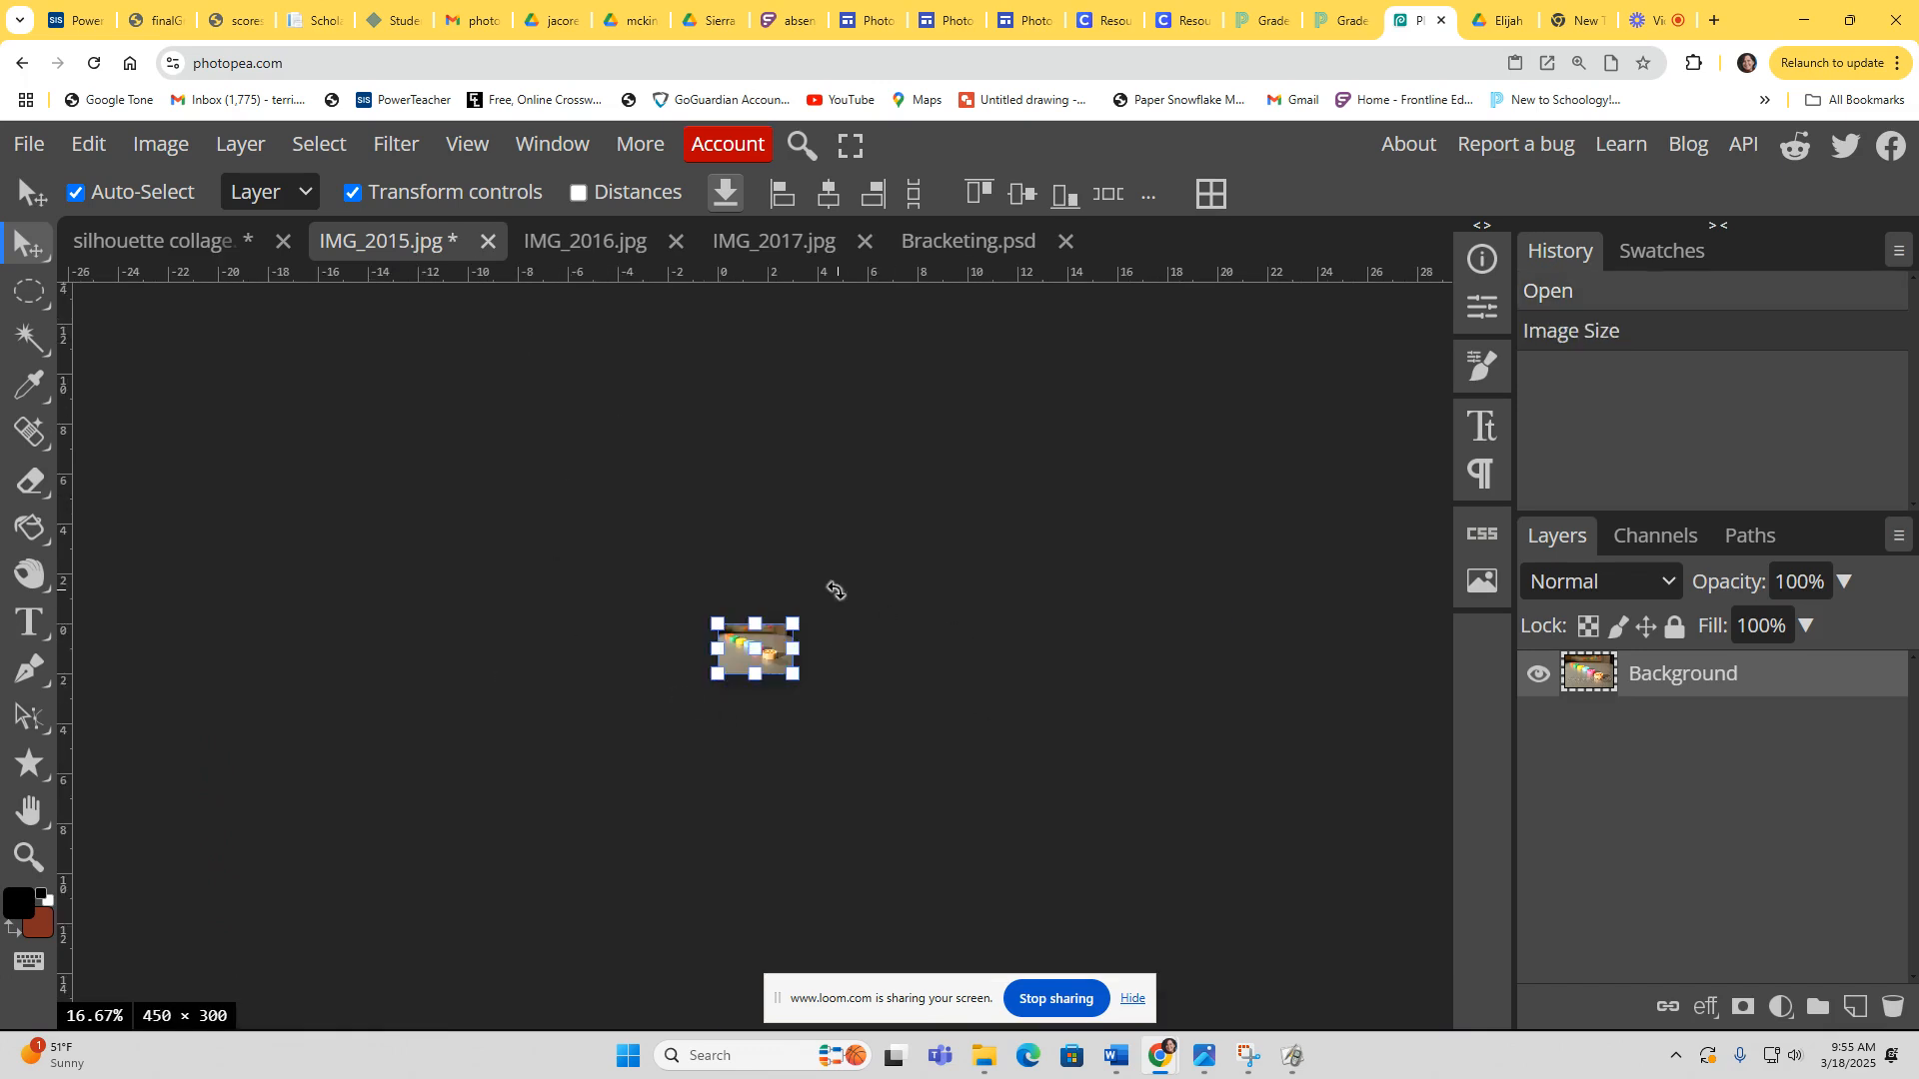
Step: Select all of IMG_2015 and copy it
left_click(318, 143)
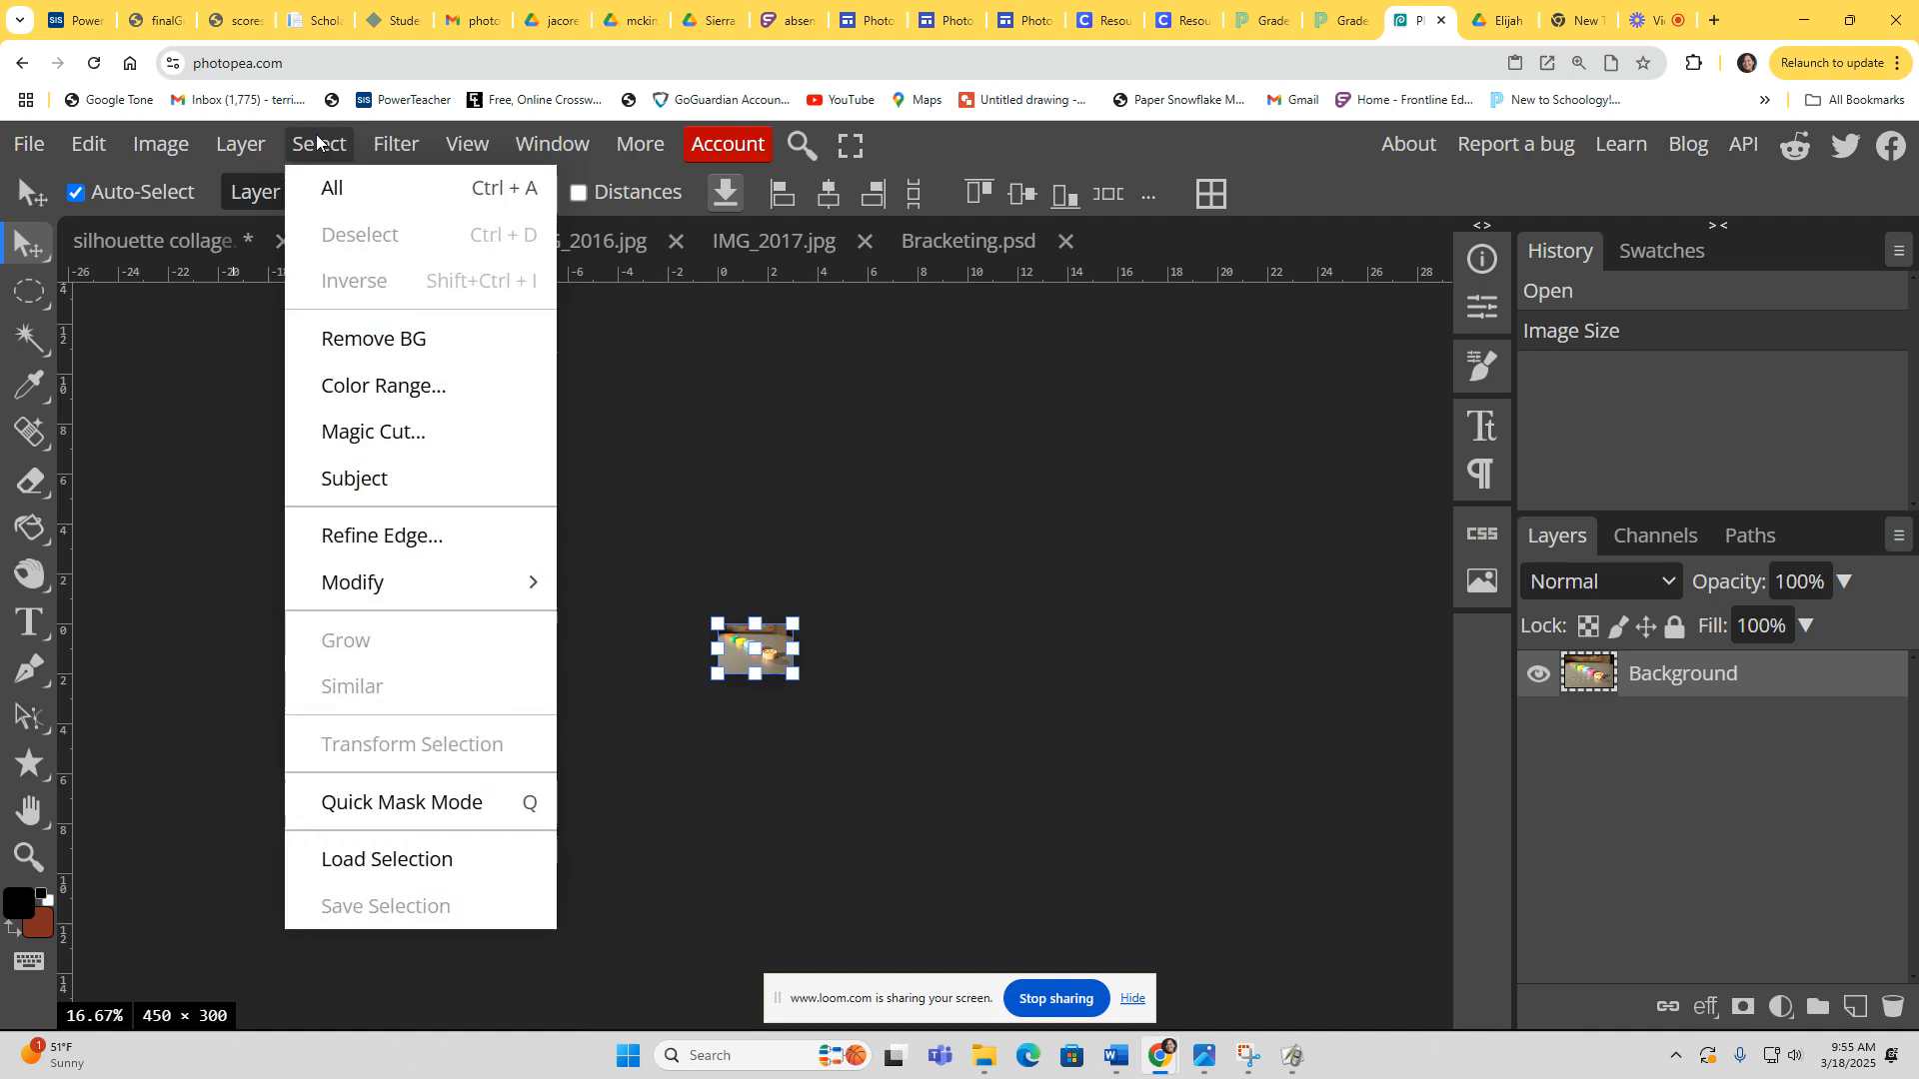
left_click(330, 189)
left_click(89, 143)
left_click(130, 461)
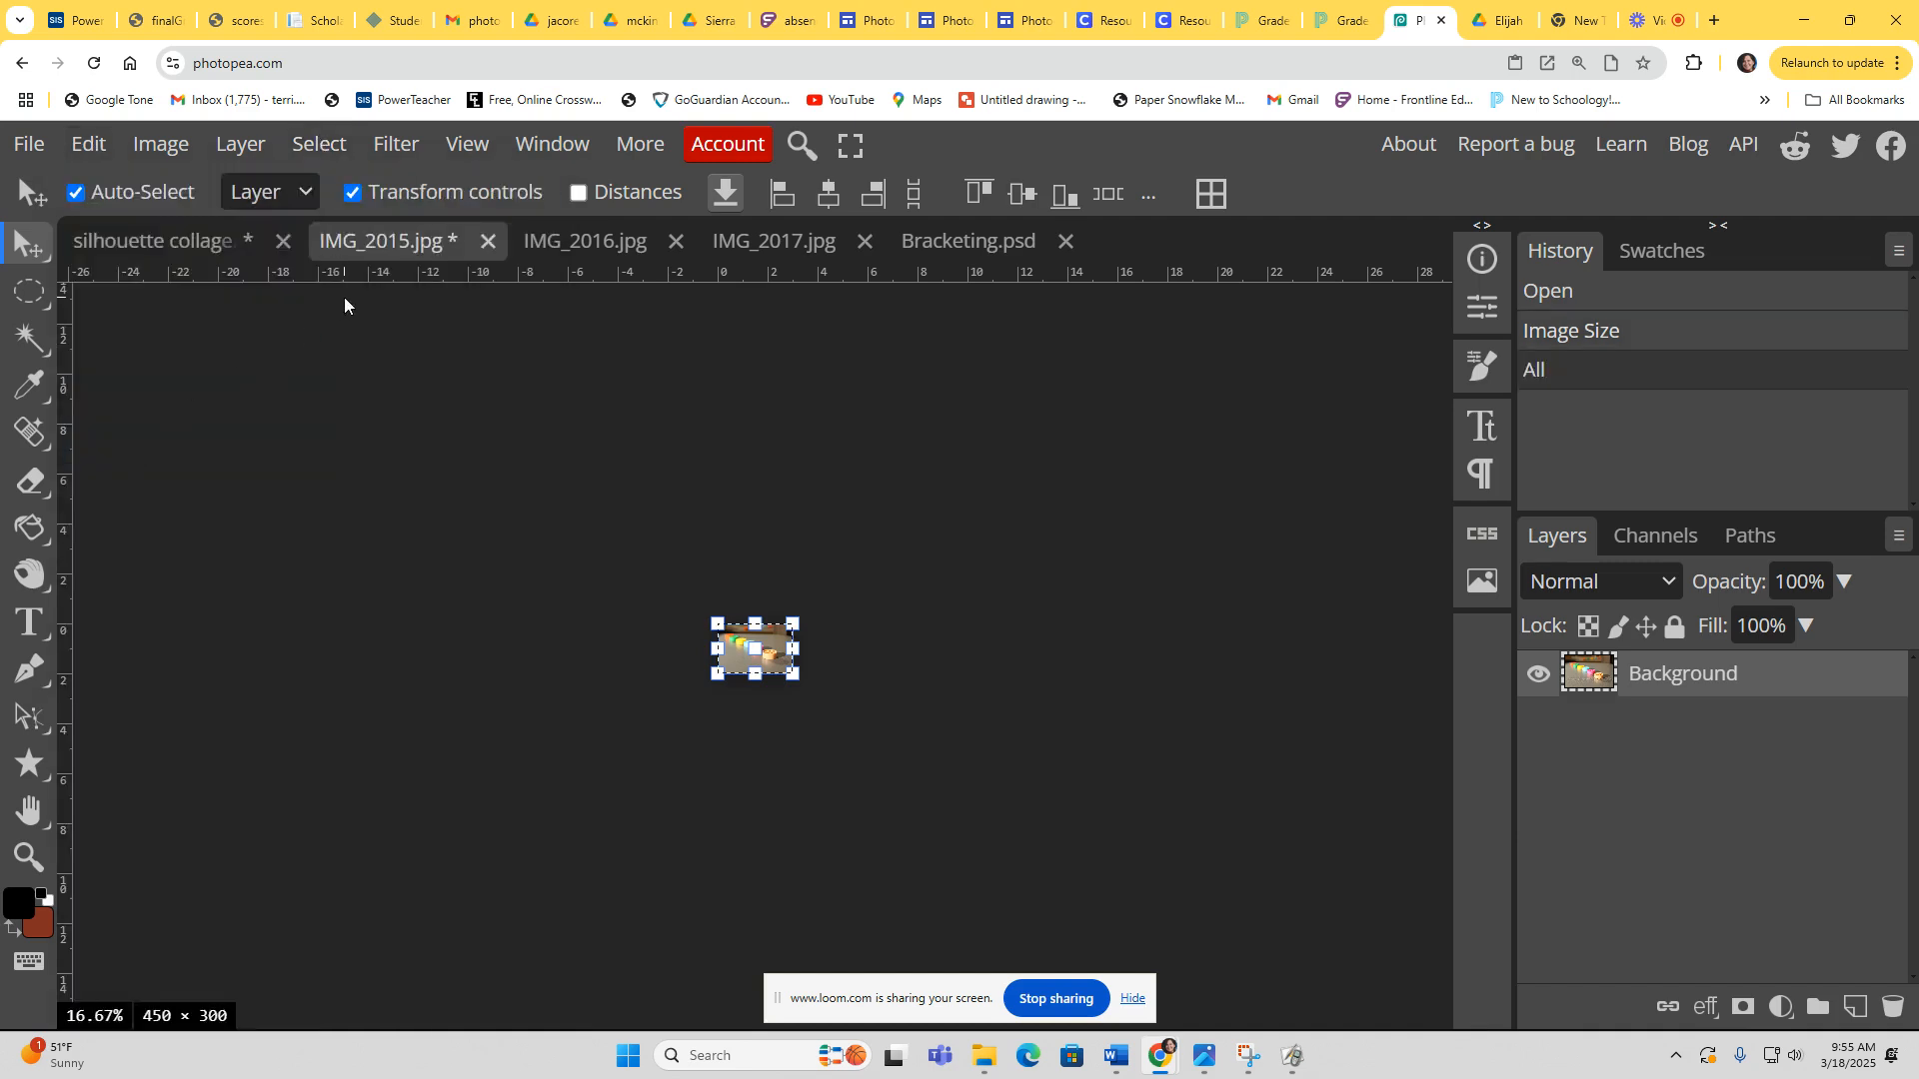
Step: Paste the copied photo into Bracketing and move it to the canvas's upper-left area
left_click(911, 243)
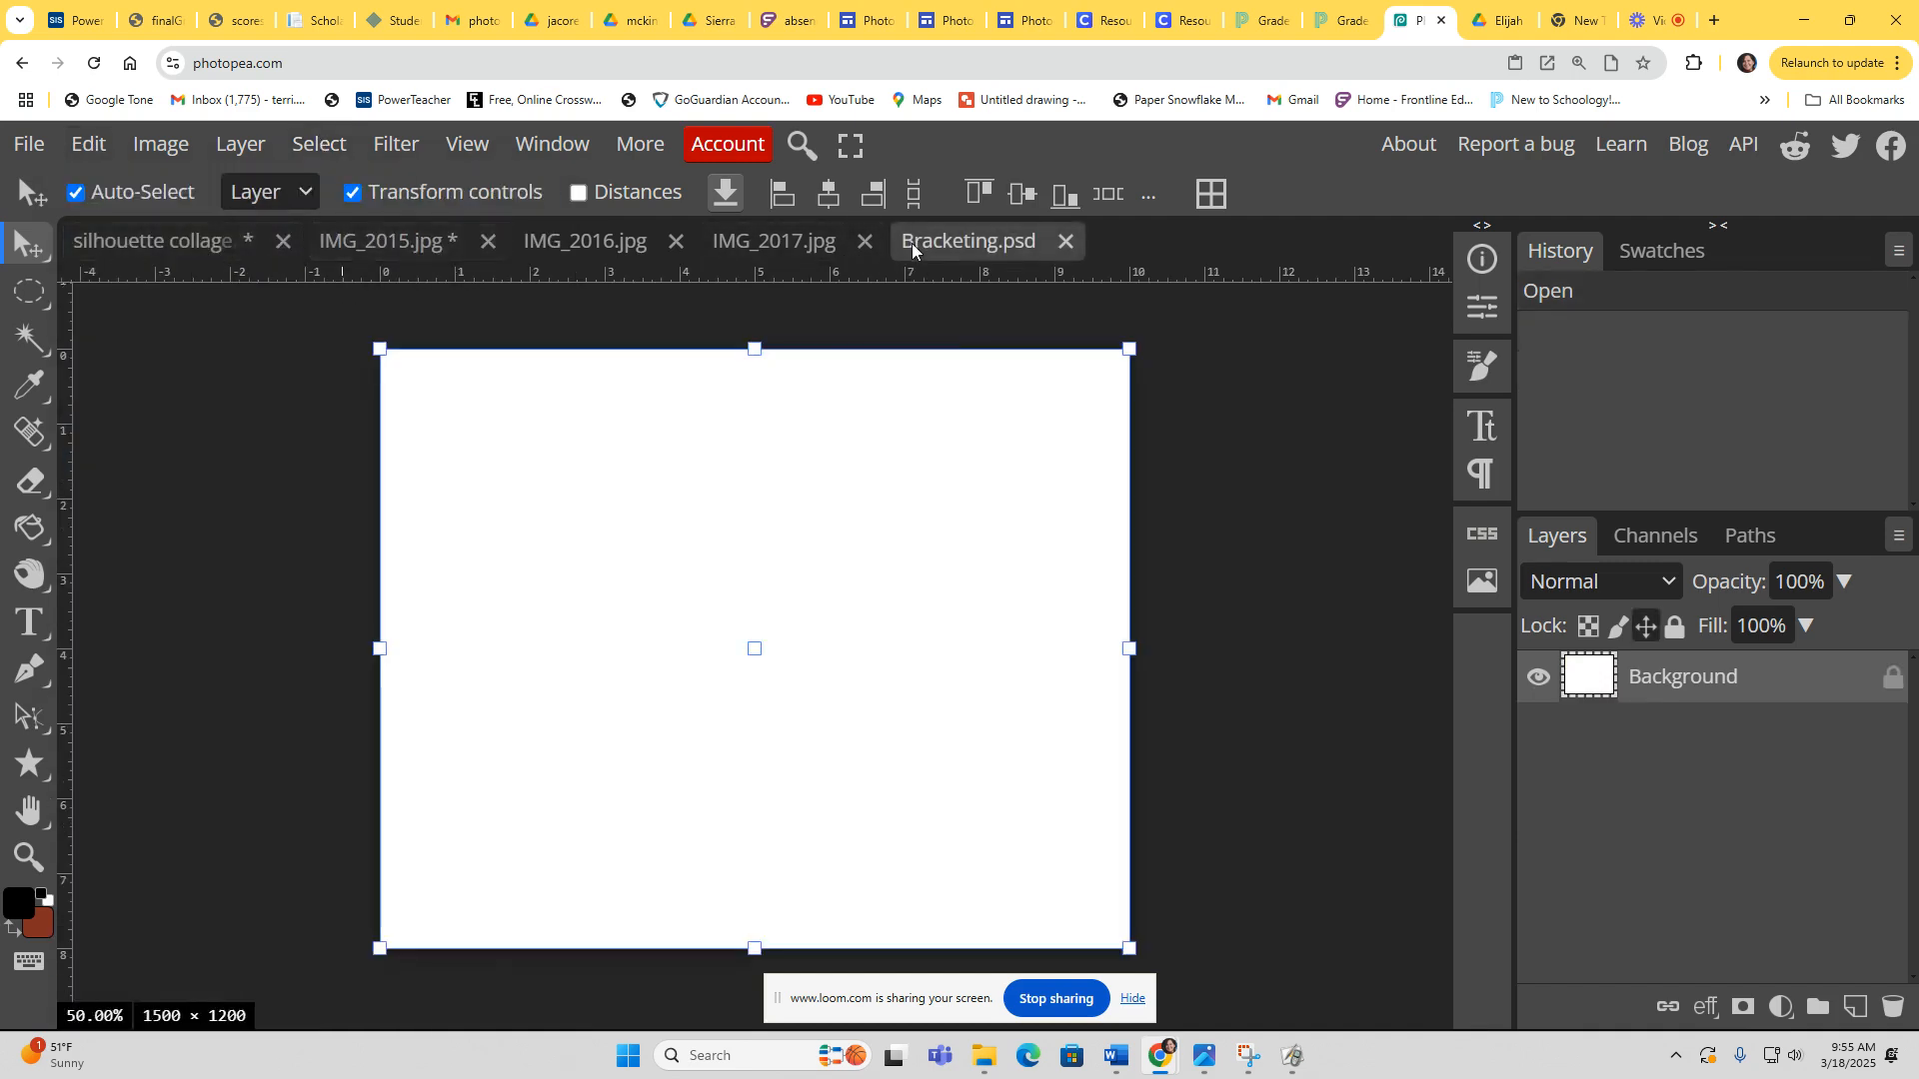
left_click(89, 143)
left_click(154, 535)
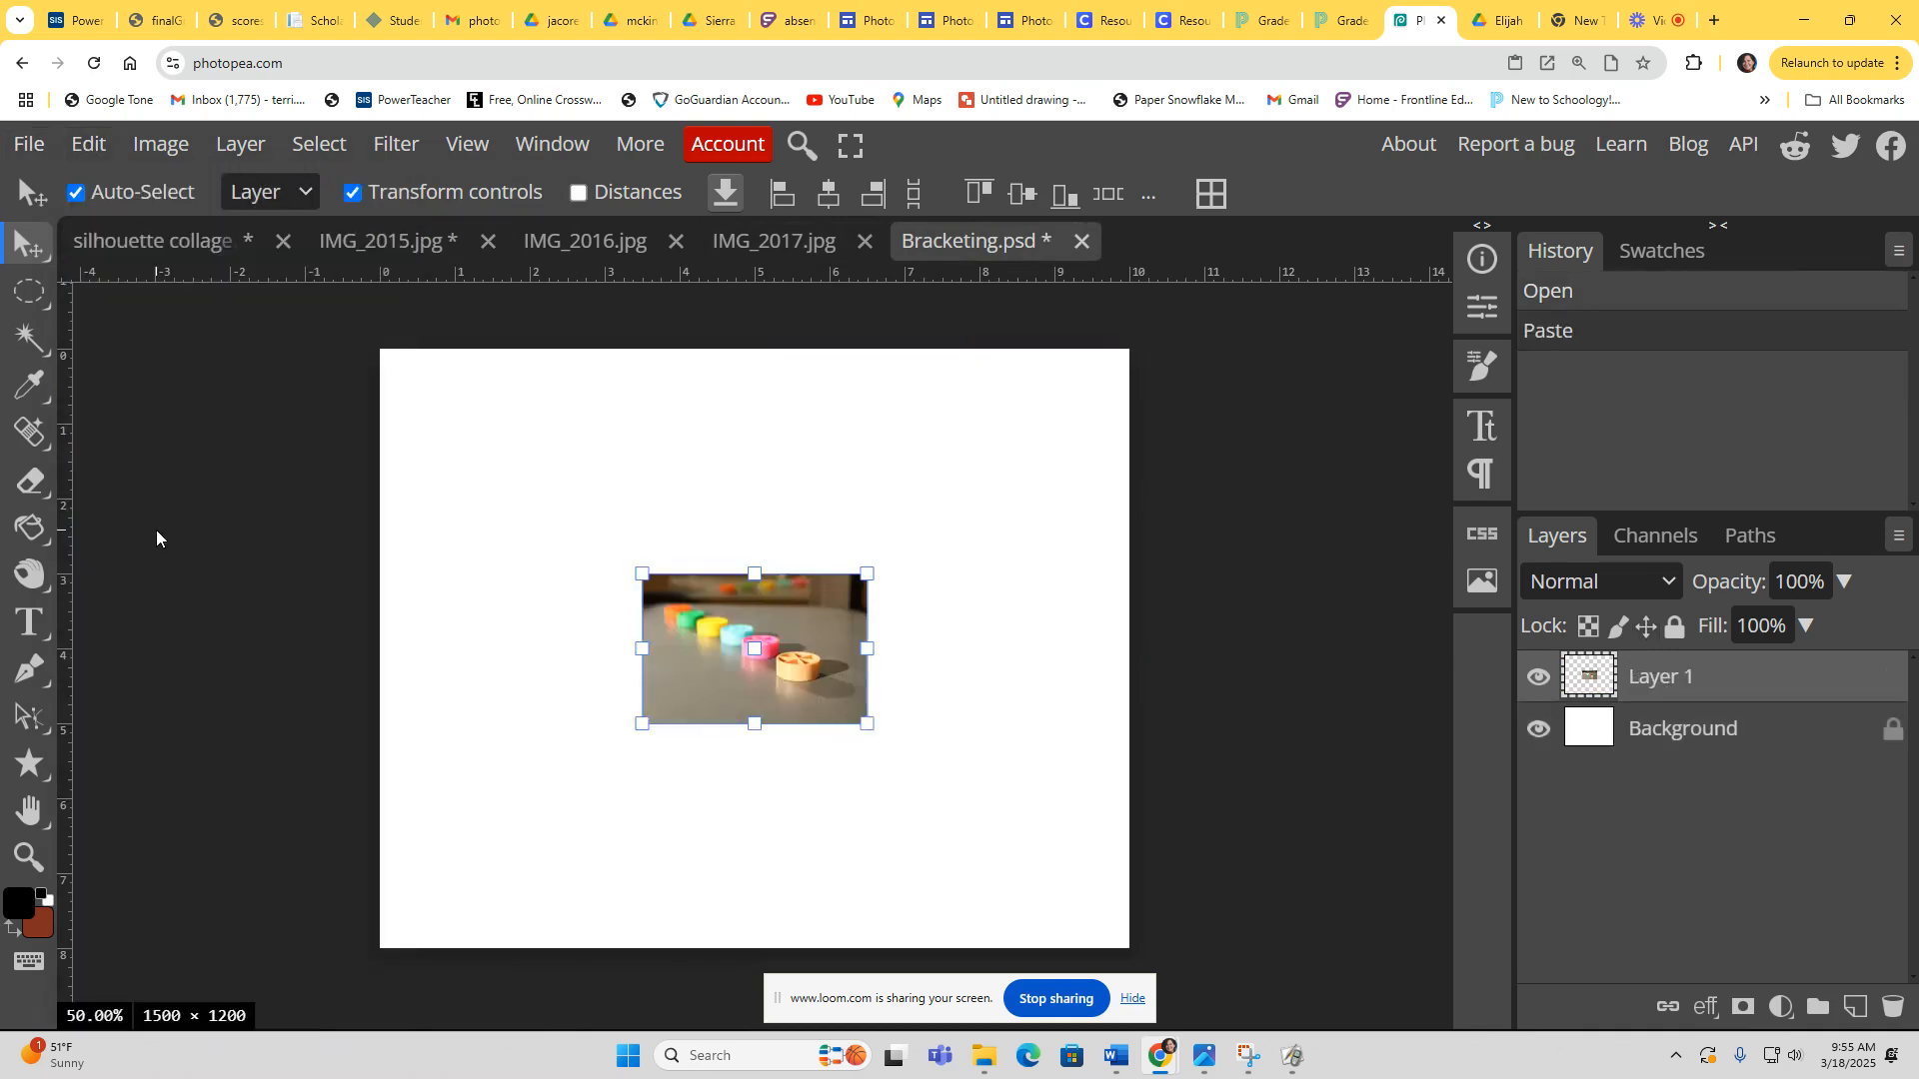
left_click_drag(758, 628, 535, 418)
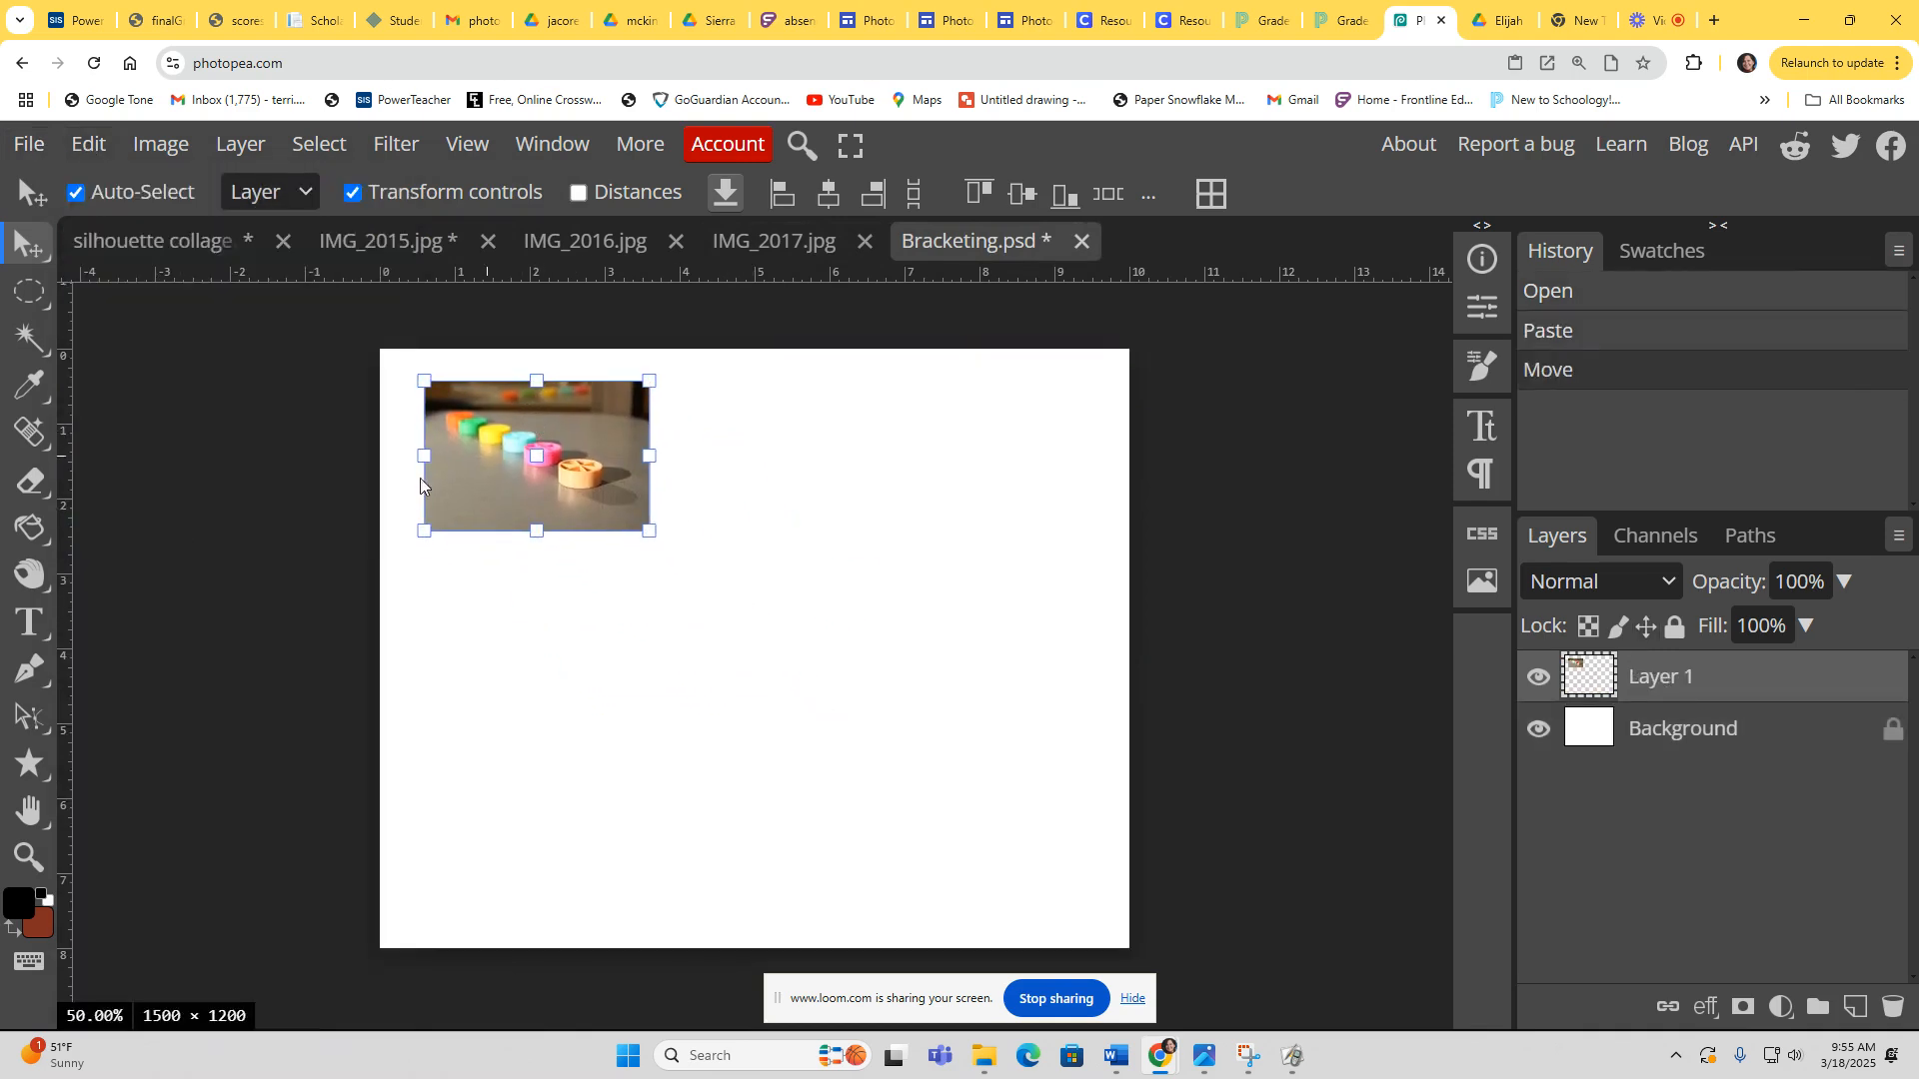
Step: Add a black text label below the photo noting the exposure is good at f5.6
left_click(30, 624)
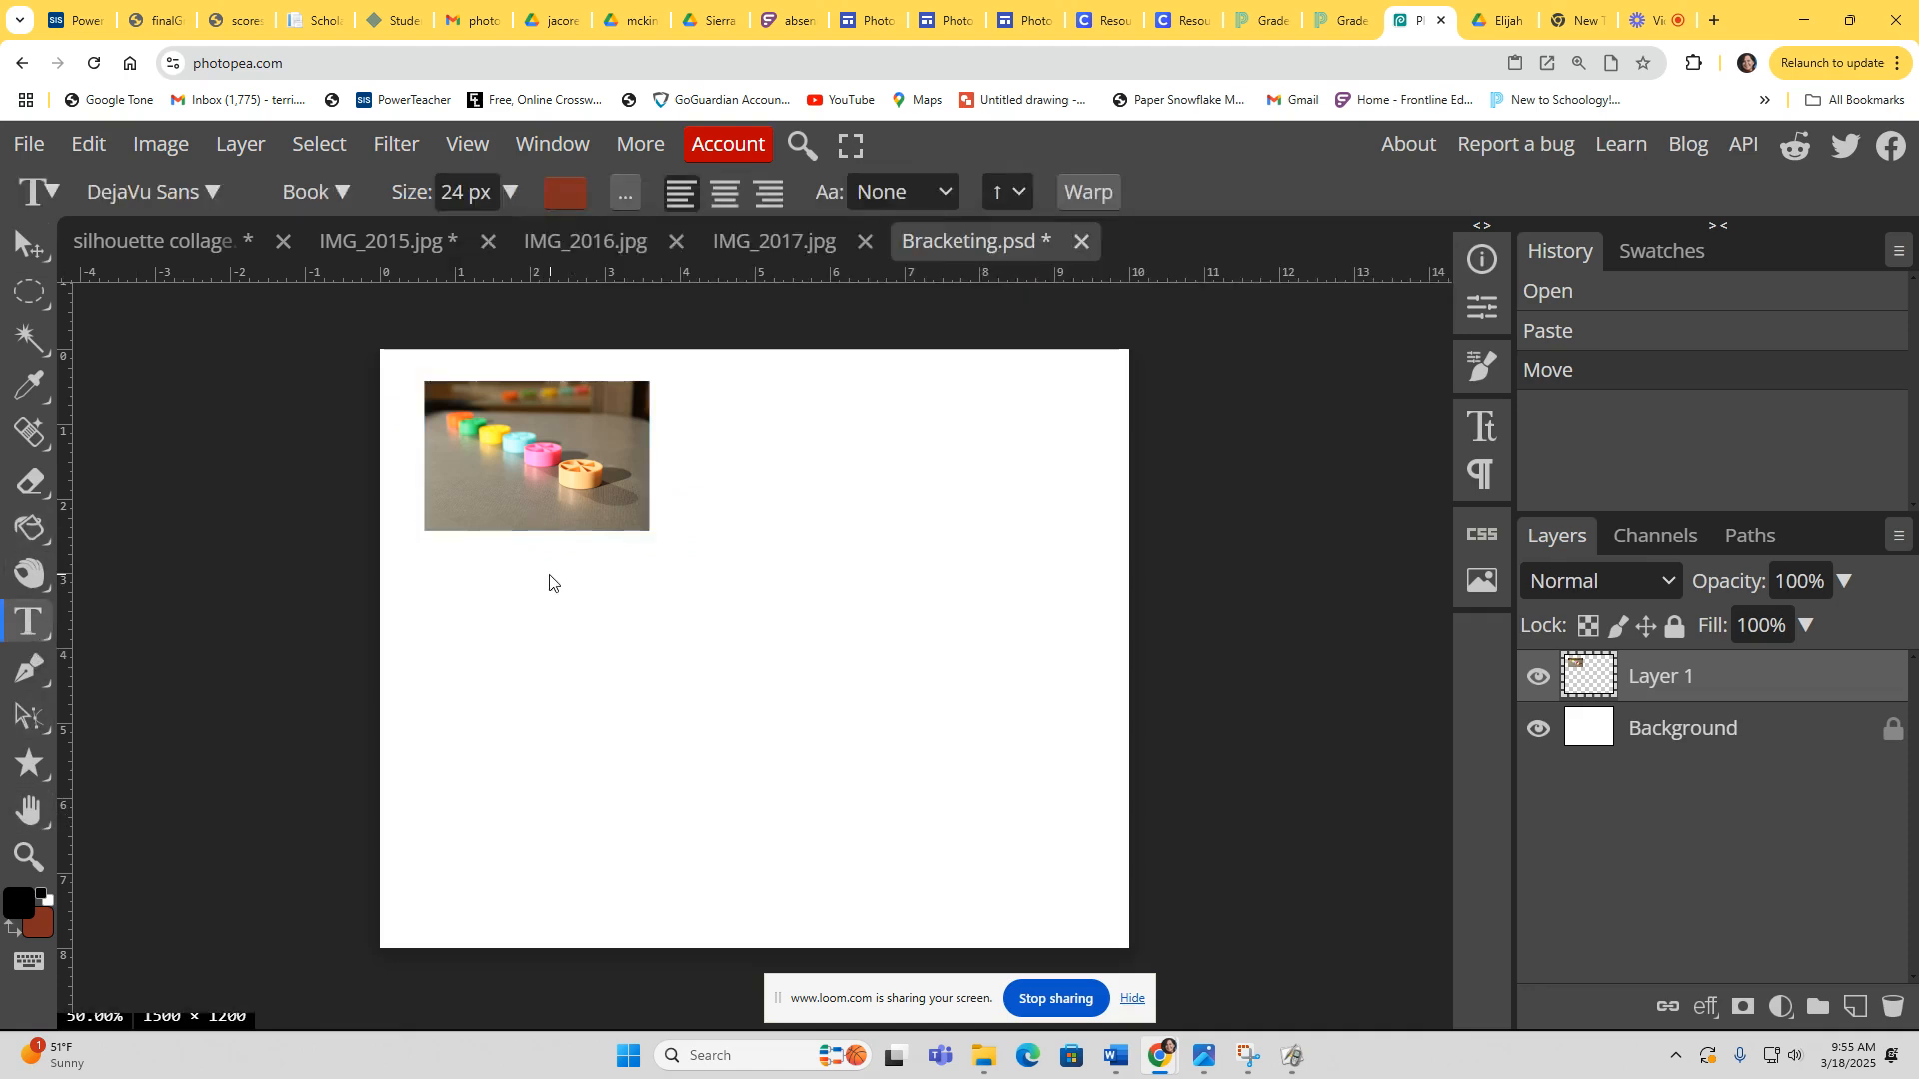
left_click(445, 548)
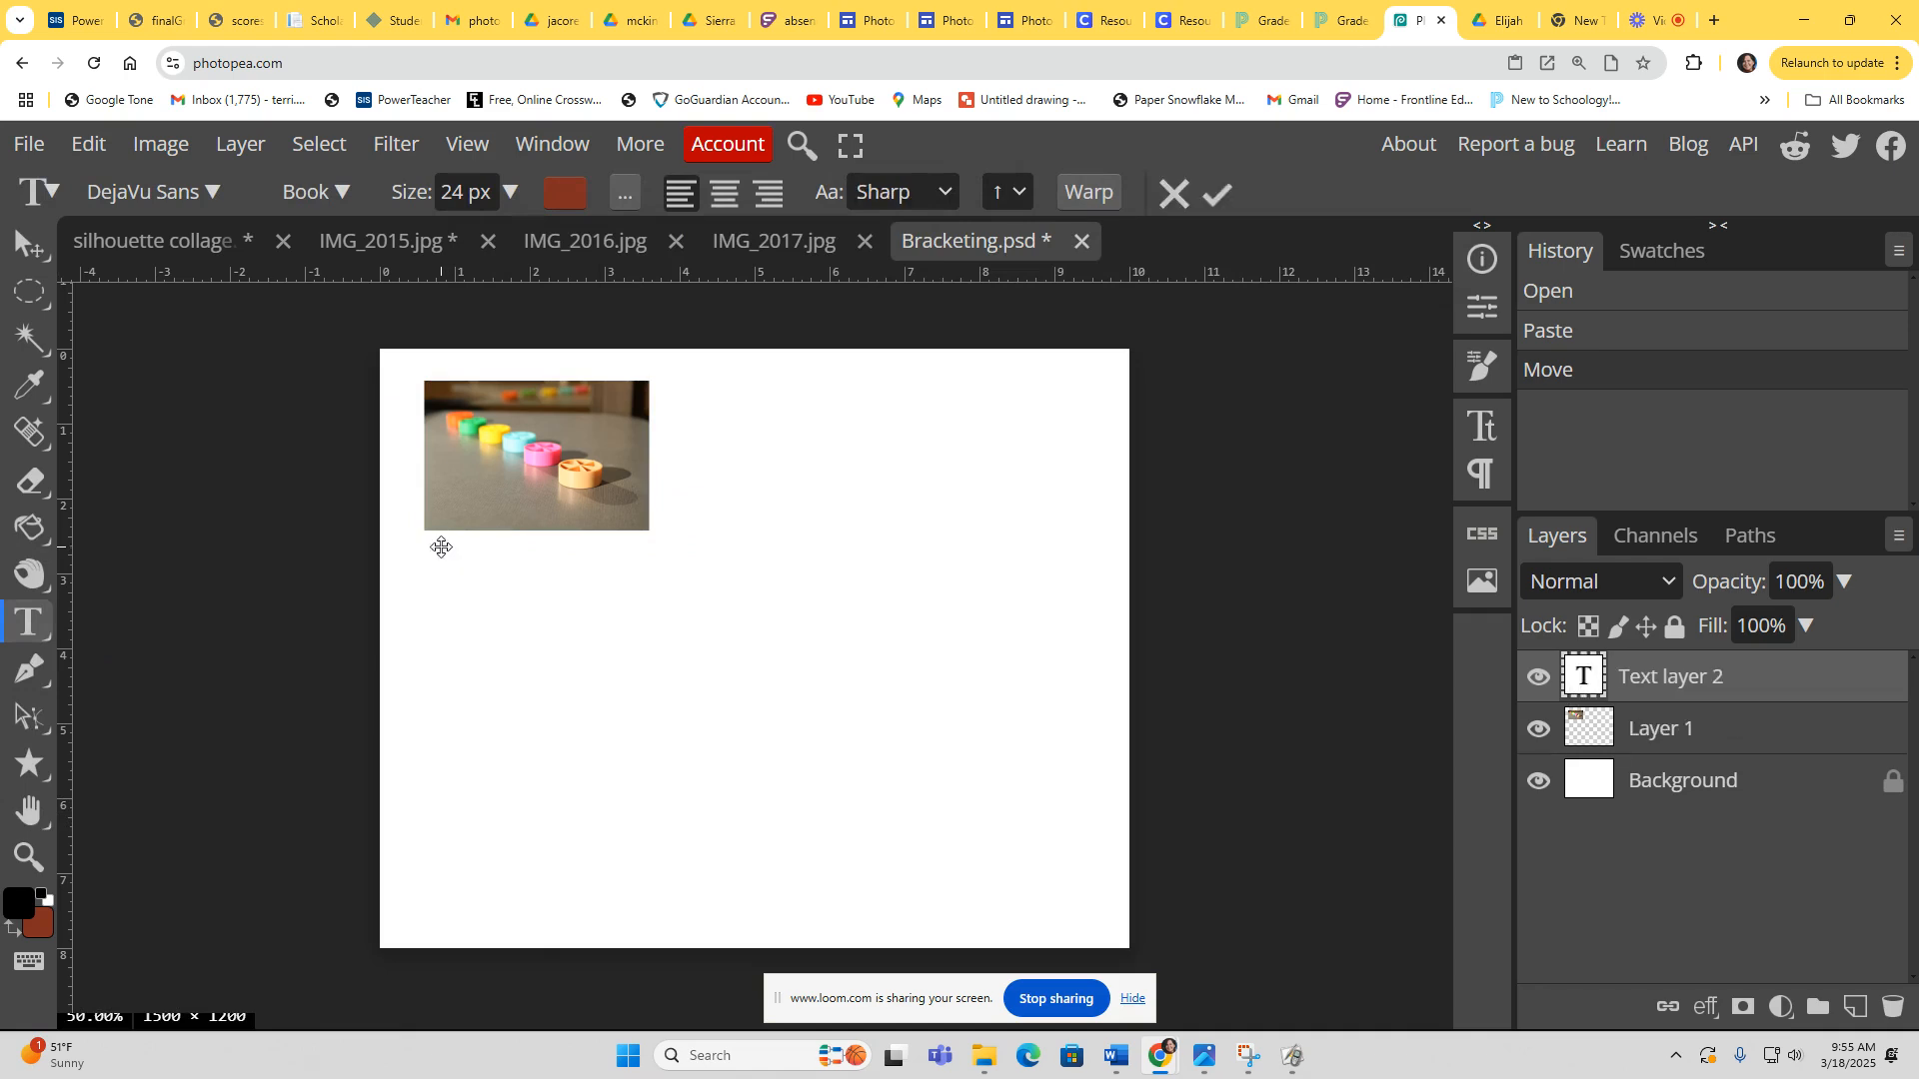
left_click(576, 197)
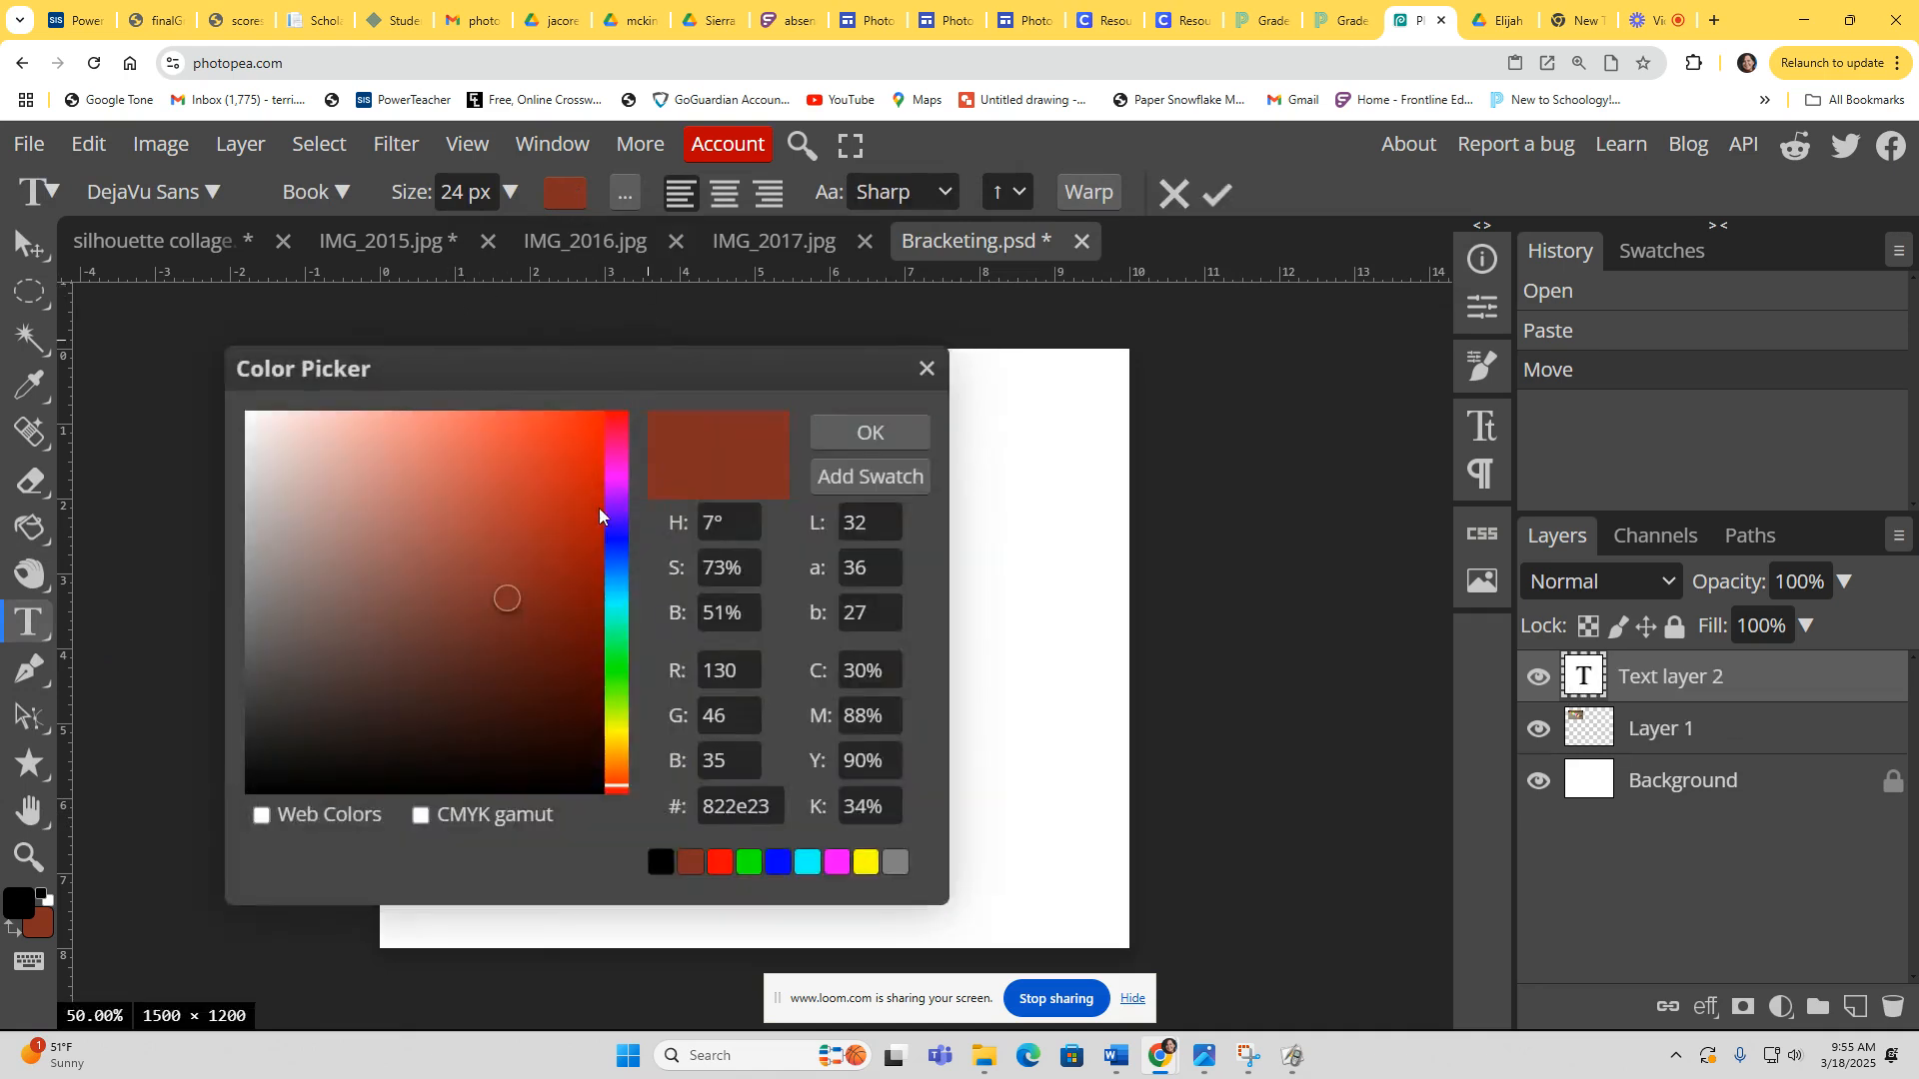
left_click(253, 795)
left_click(867, 433)
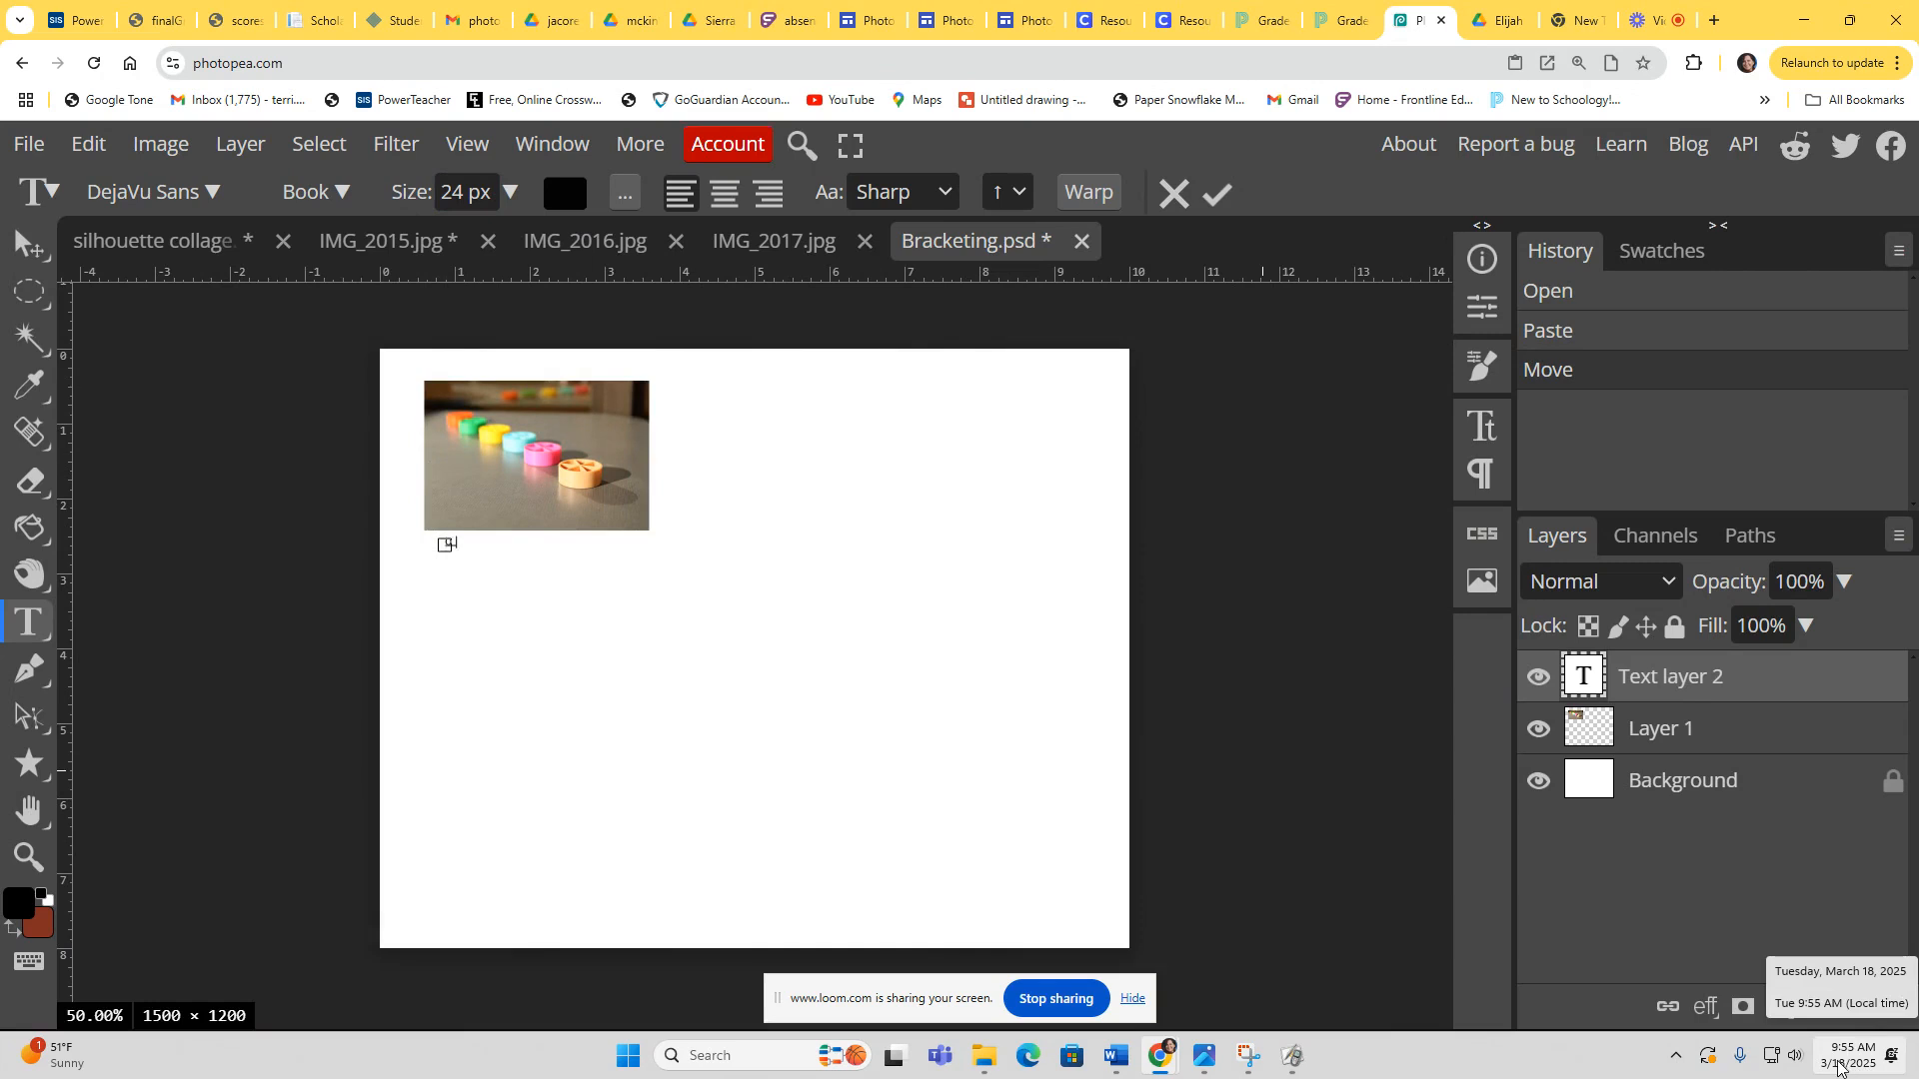
type("xpo")
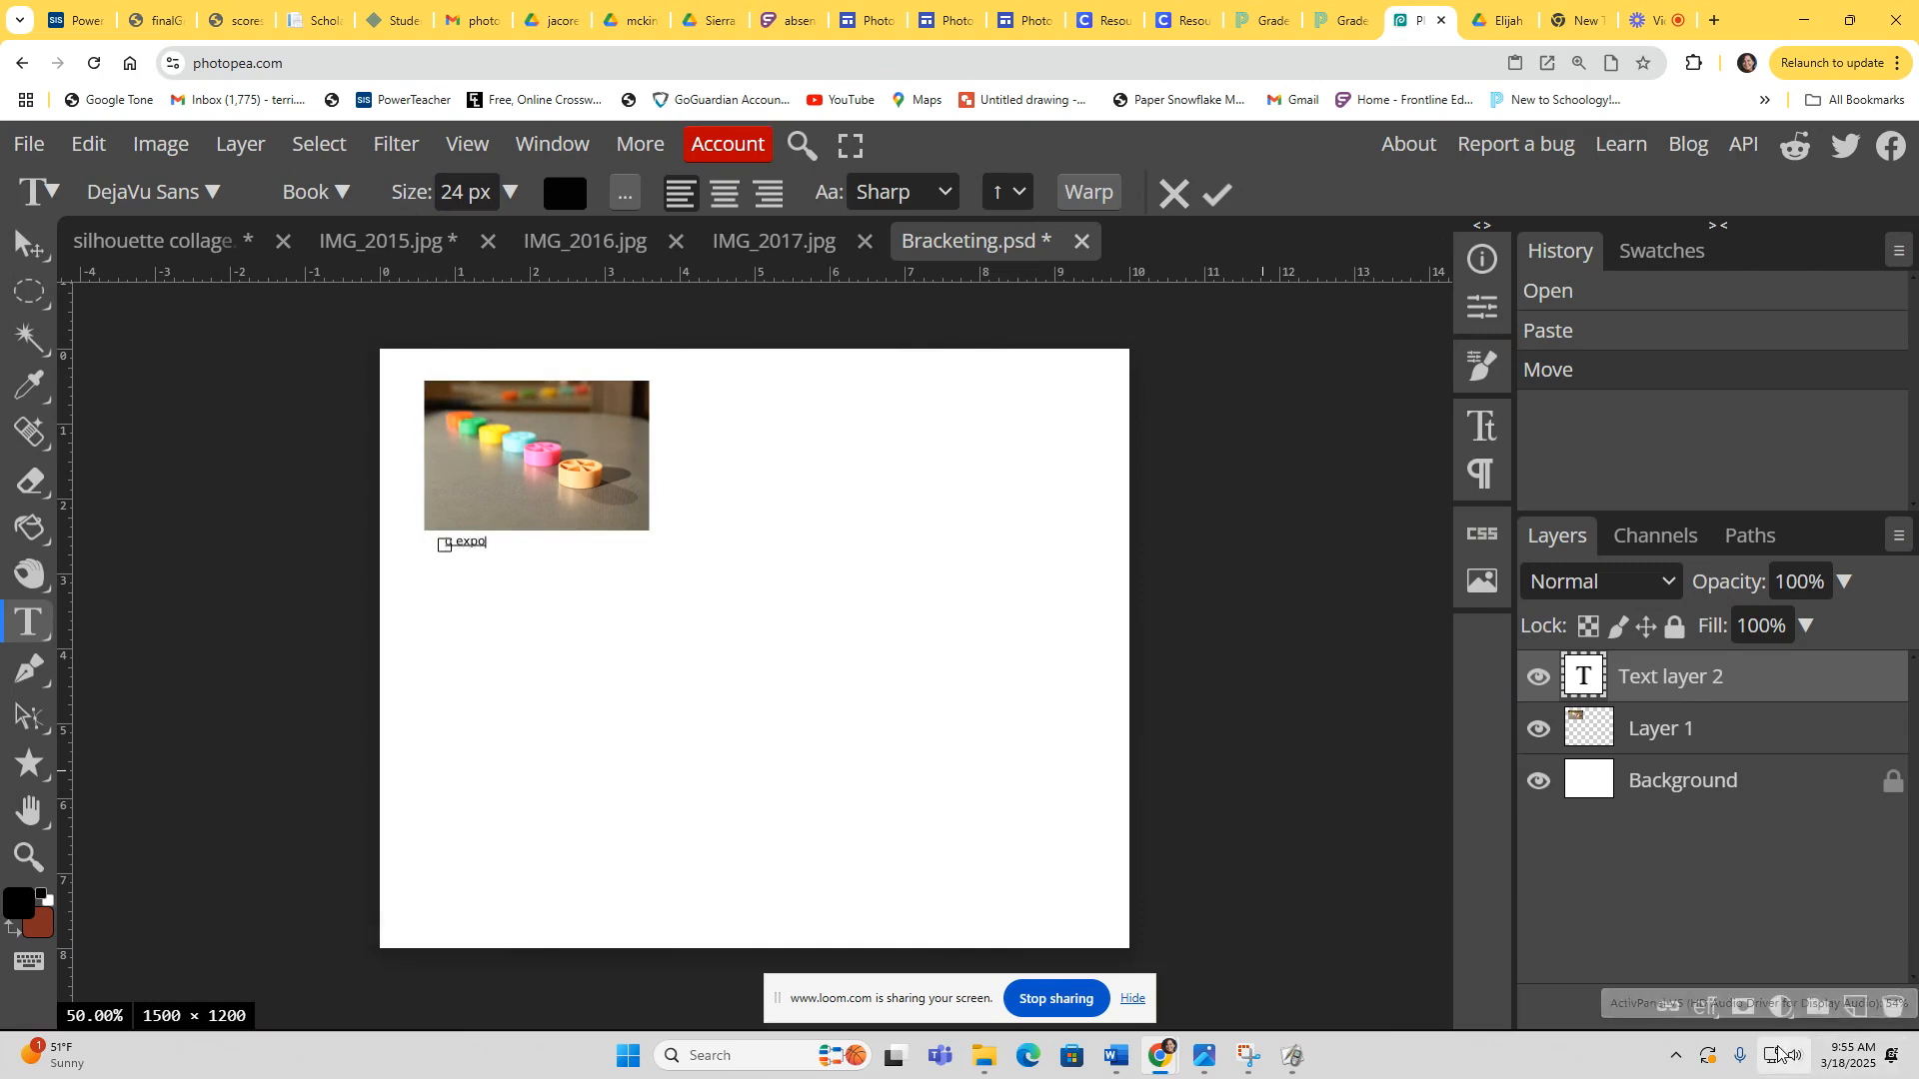
type("sure good!")
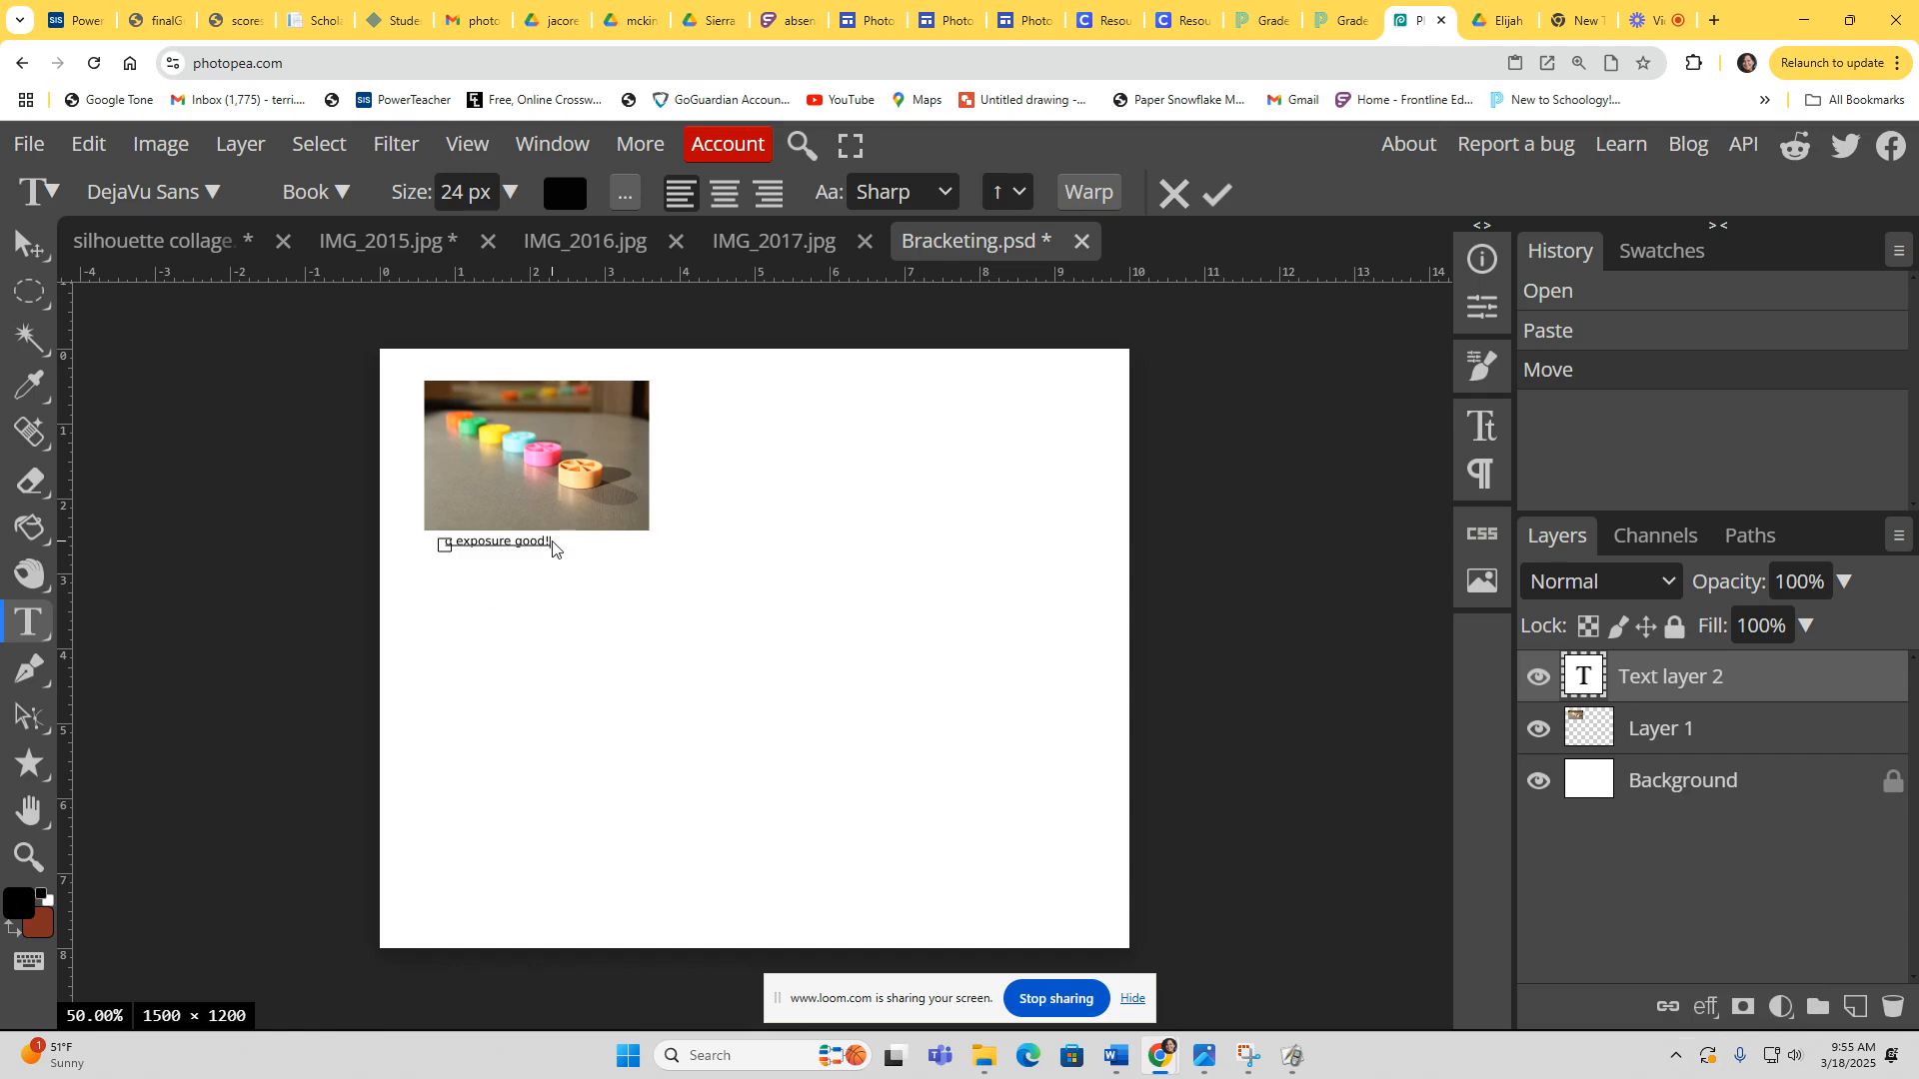
type("f5.6")
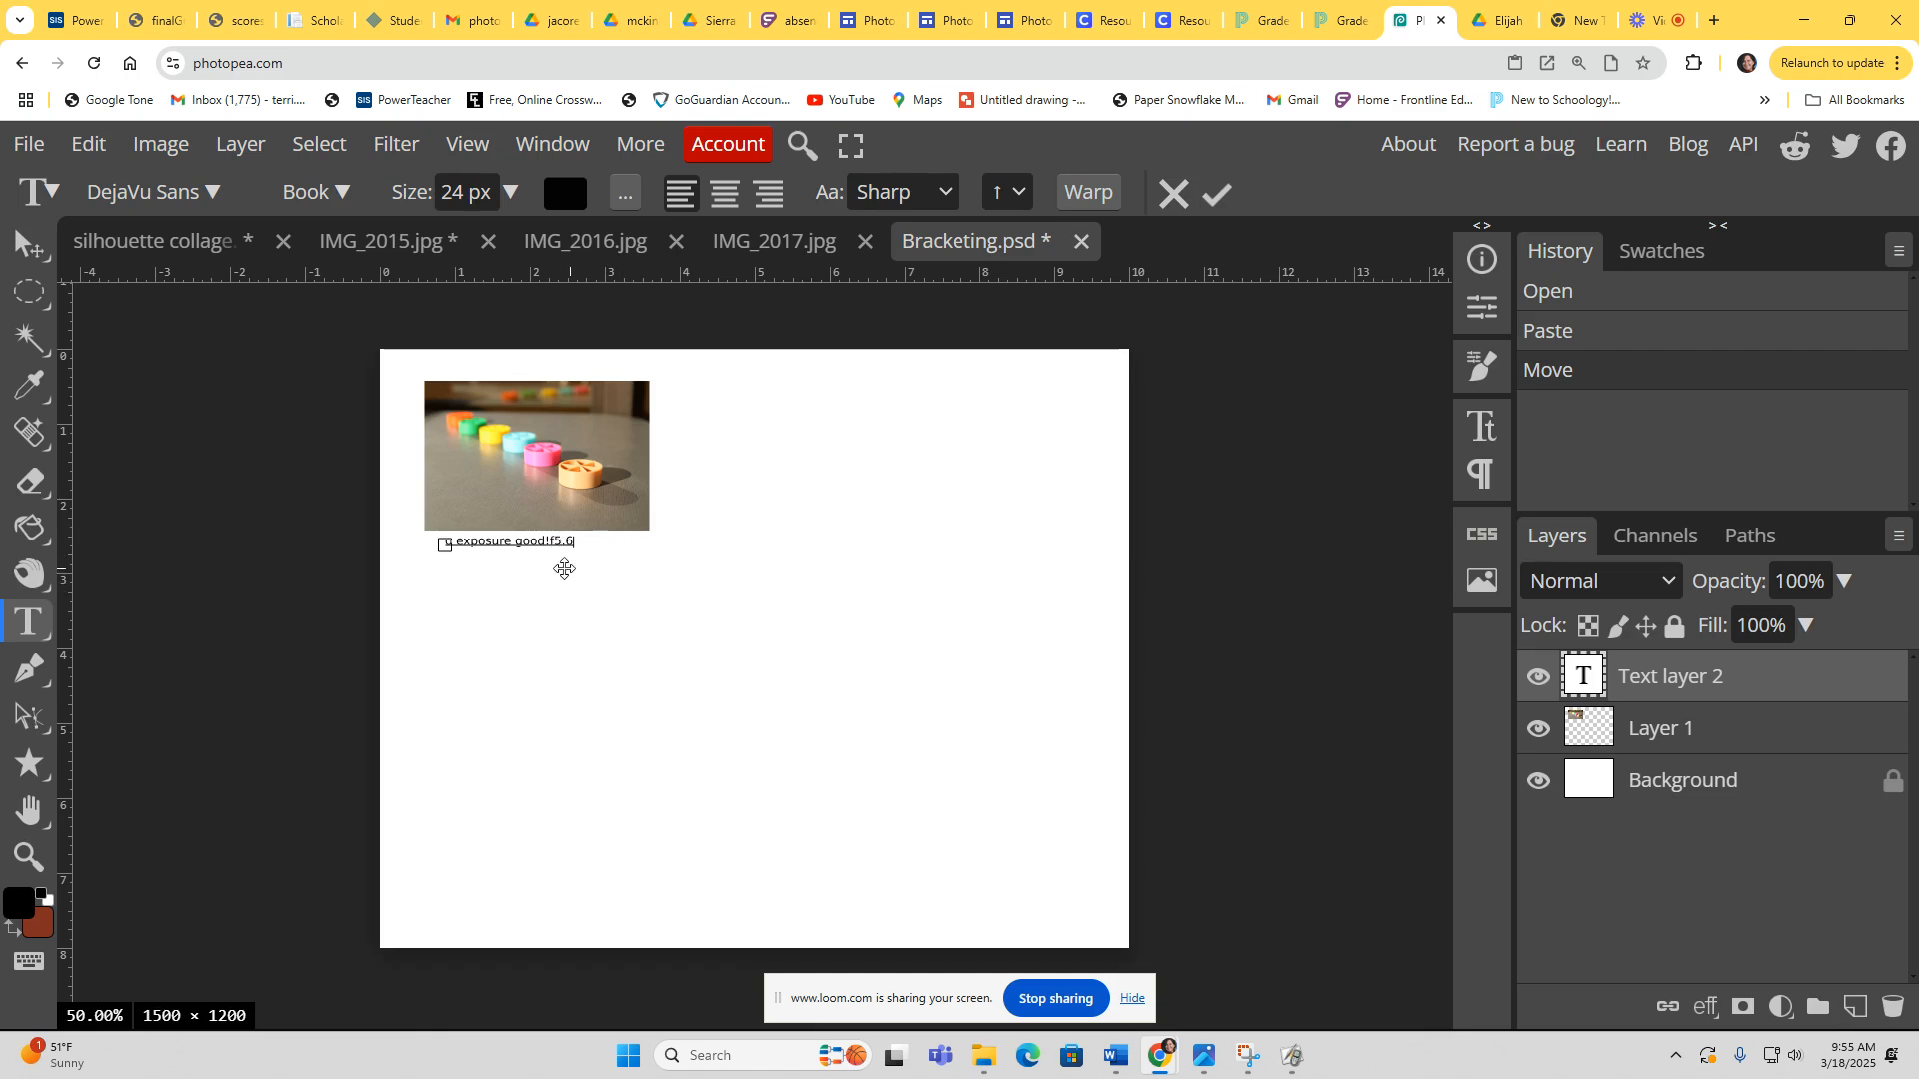
Step: Resize IMG_2016 to 150 DPI and 3 inches wide
left_click(797, 246)
left_click(665, 245)
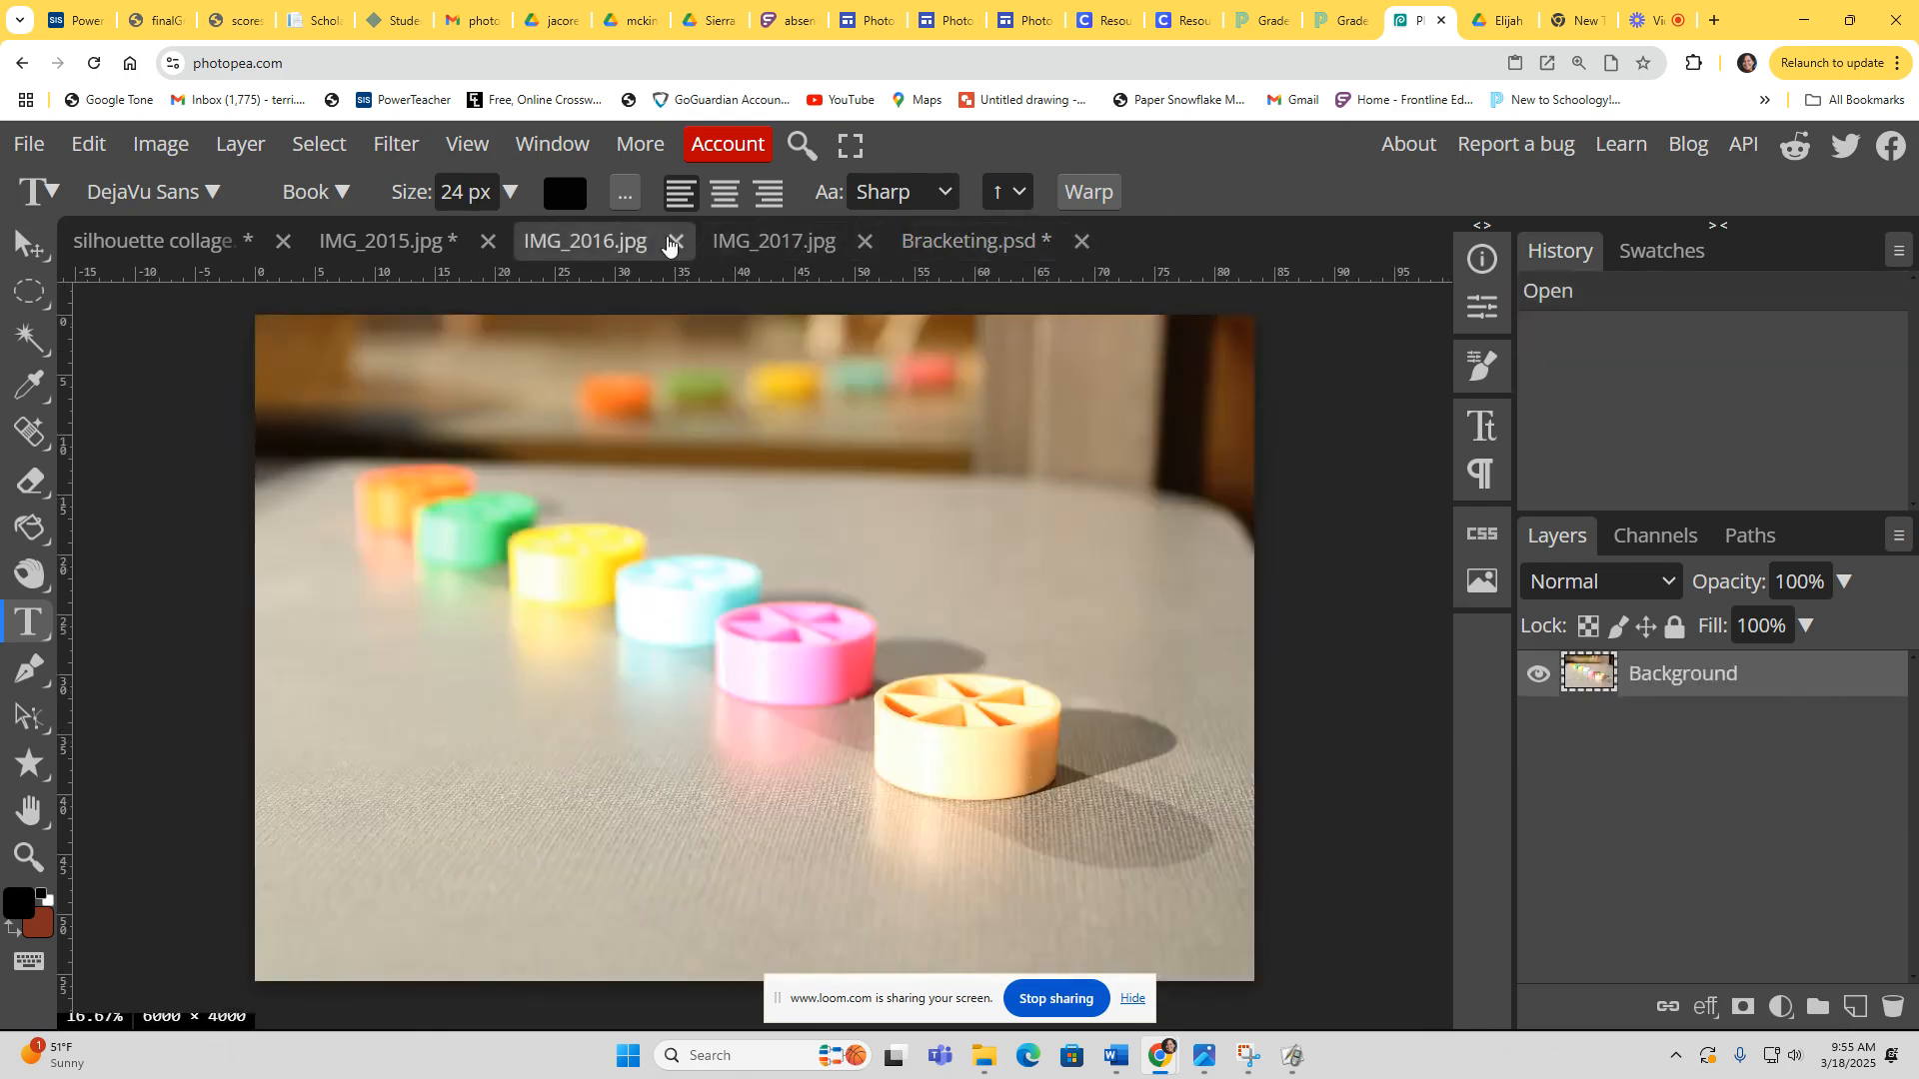
left_click(744, 248)
left_click(590, 245)
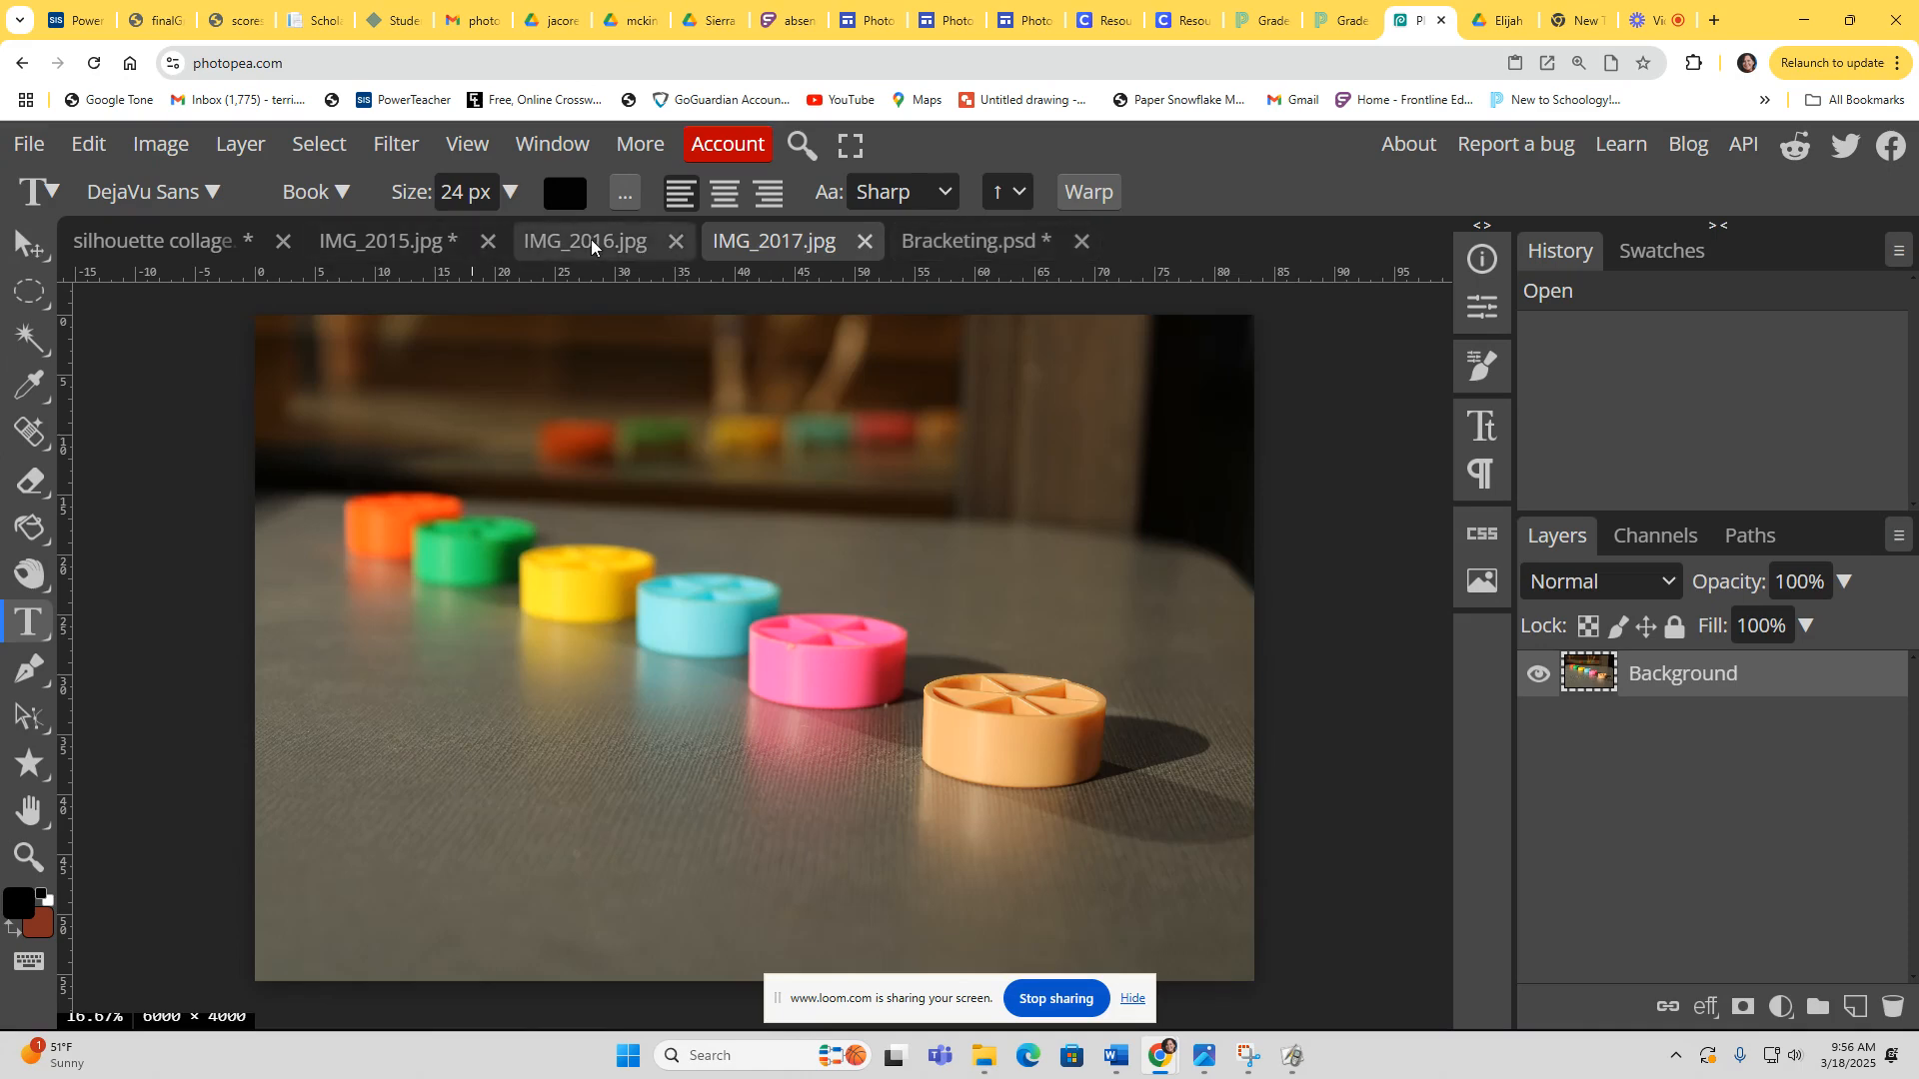
left_click(165, 146)
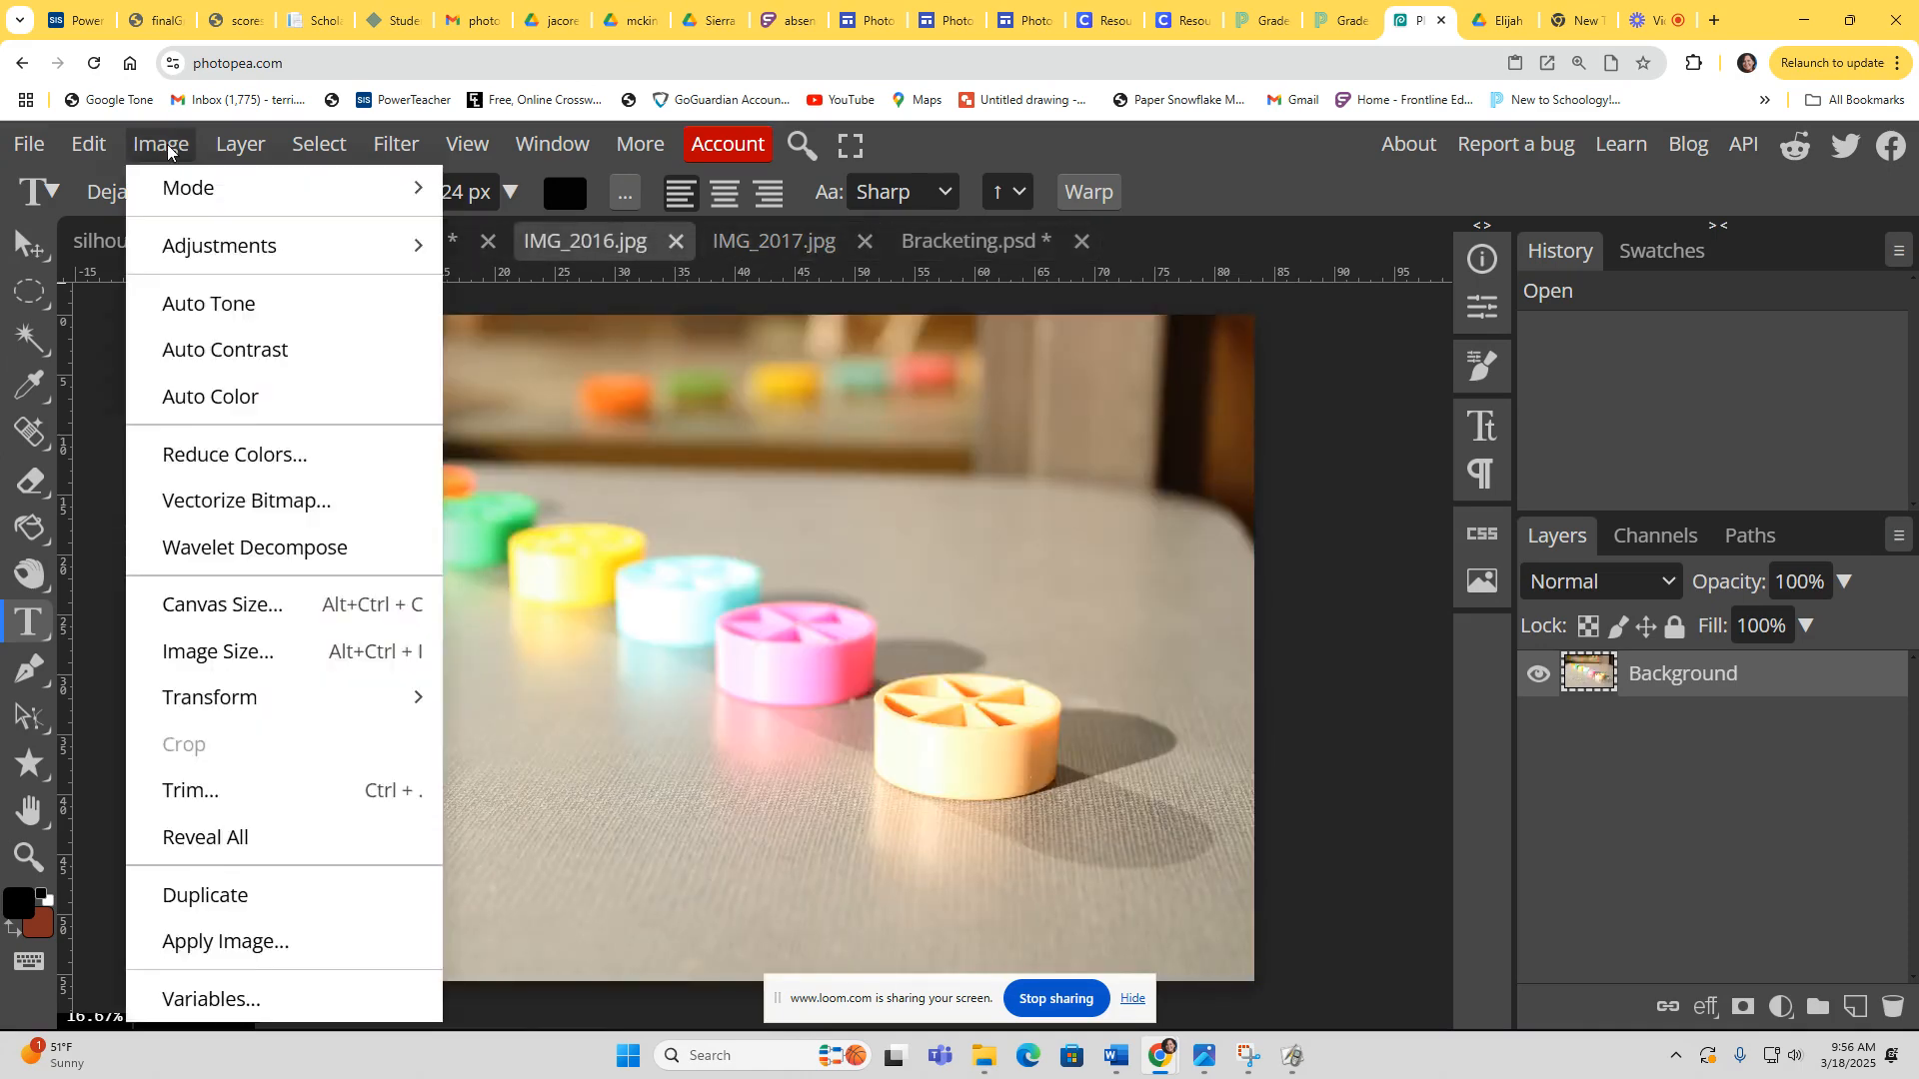
left_click(257, 653)
left_click(341, 563)
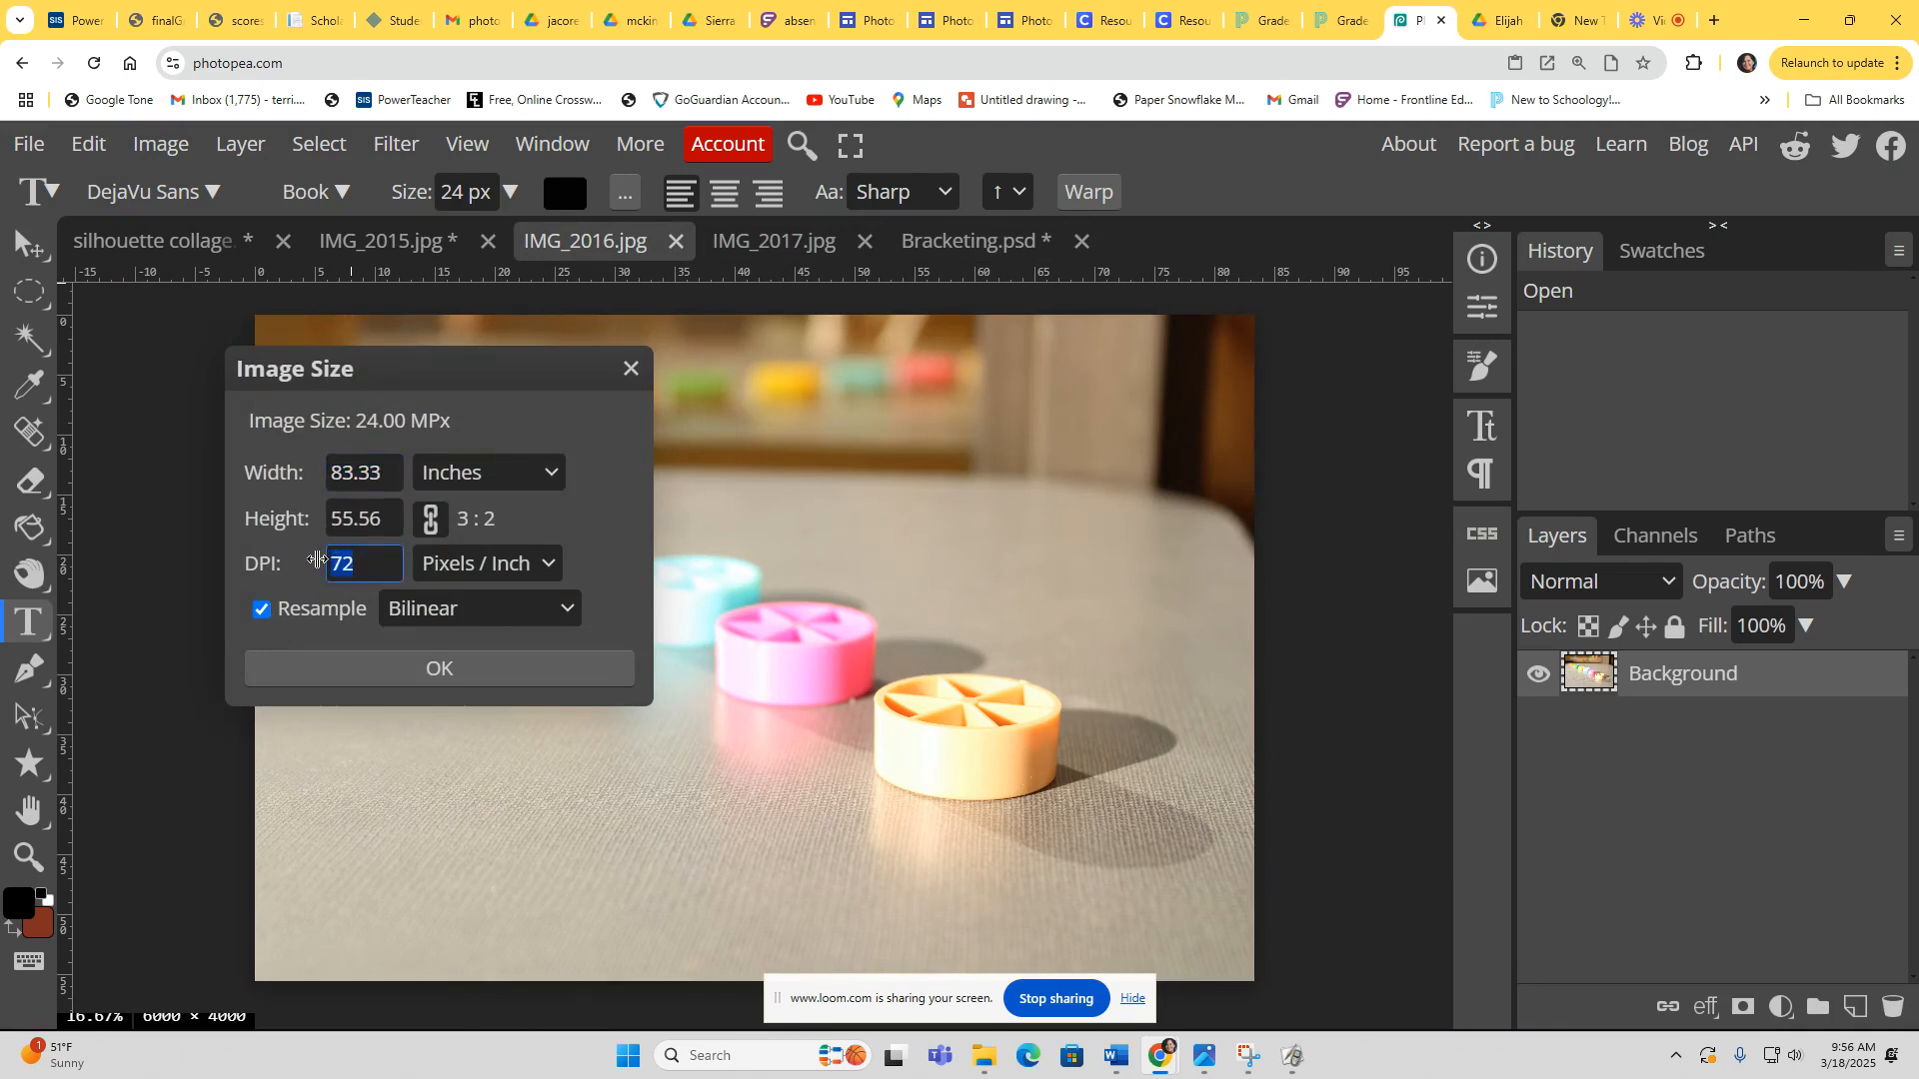
type("150")
left_click_drag(389, 472, 283, 468)
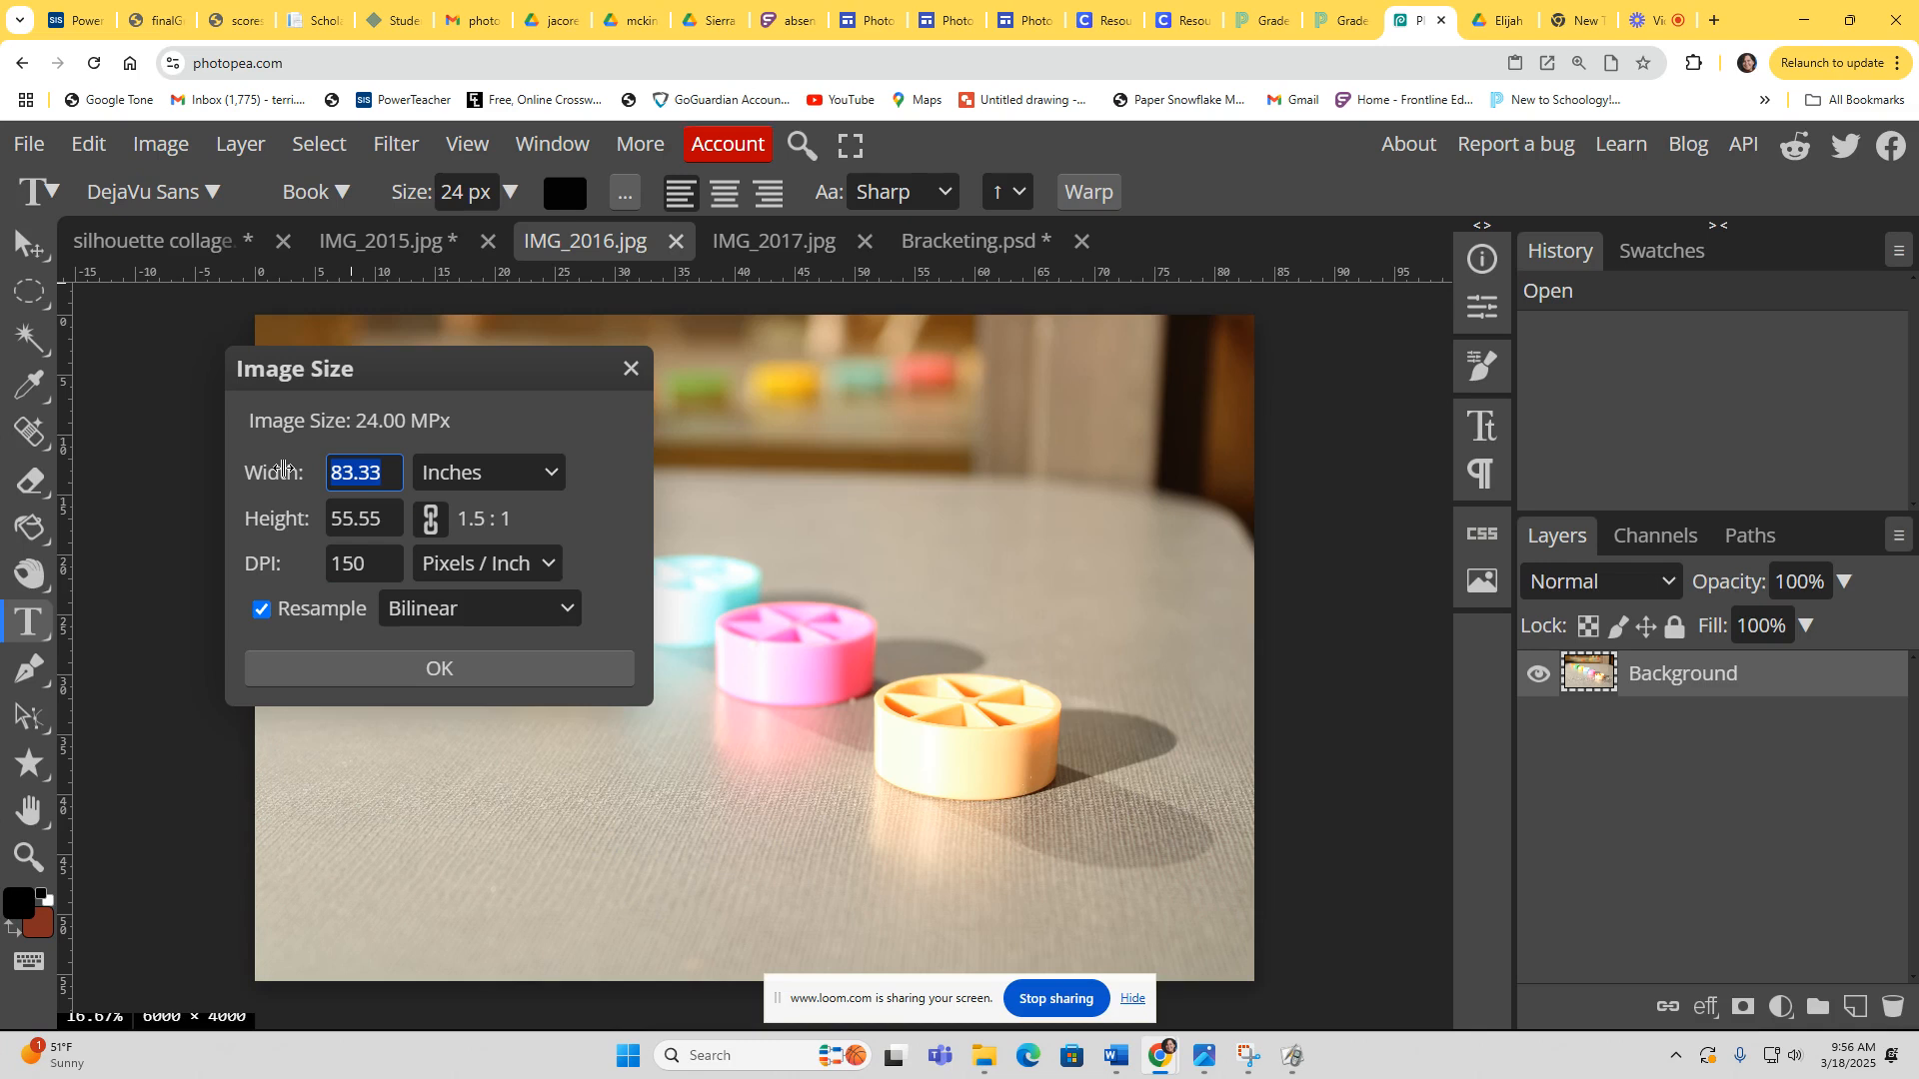
type("3")
left_click(571, 492)
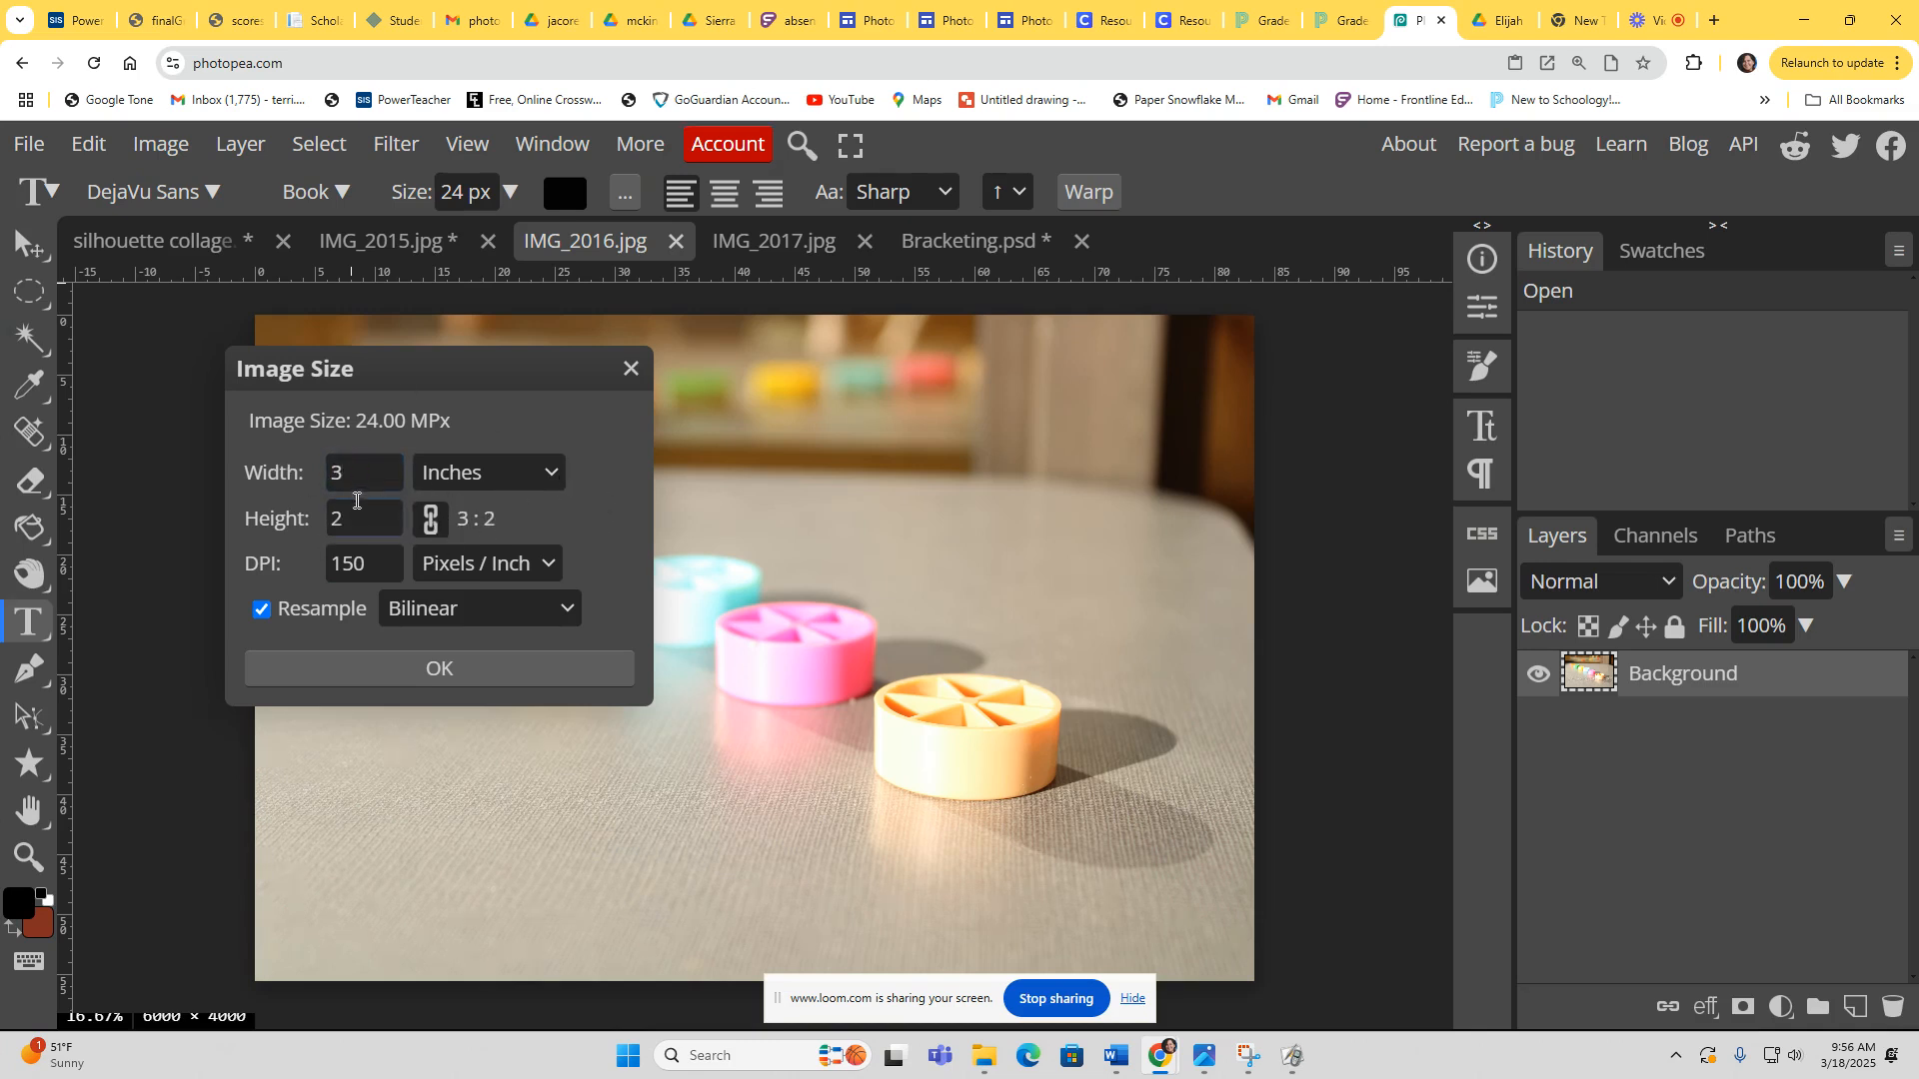
left_click(475, 669)
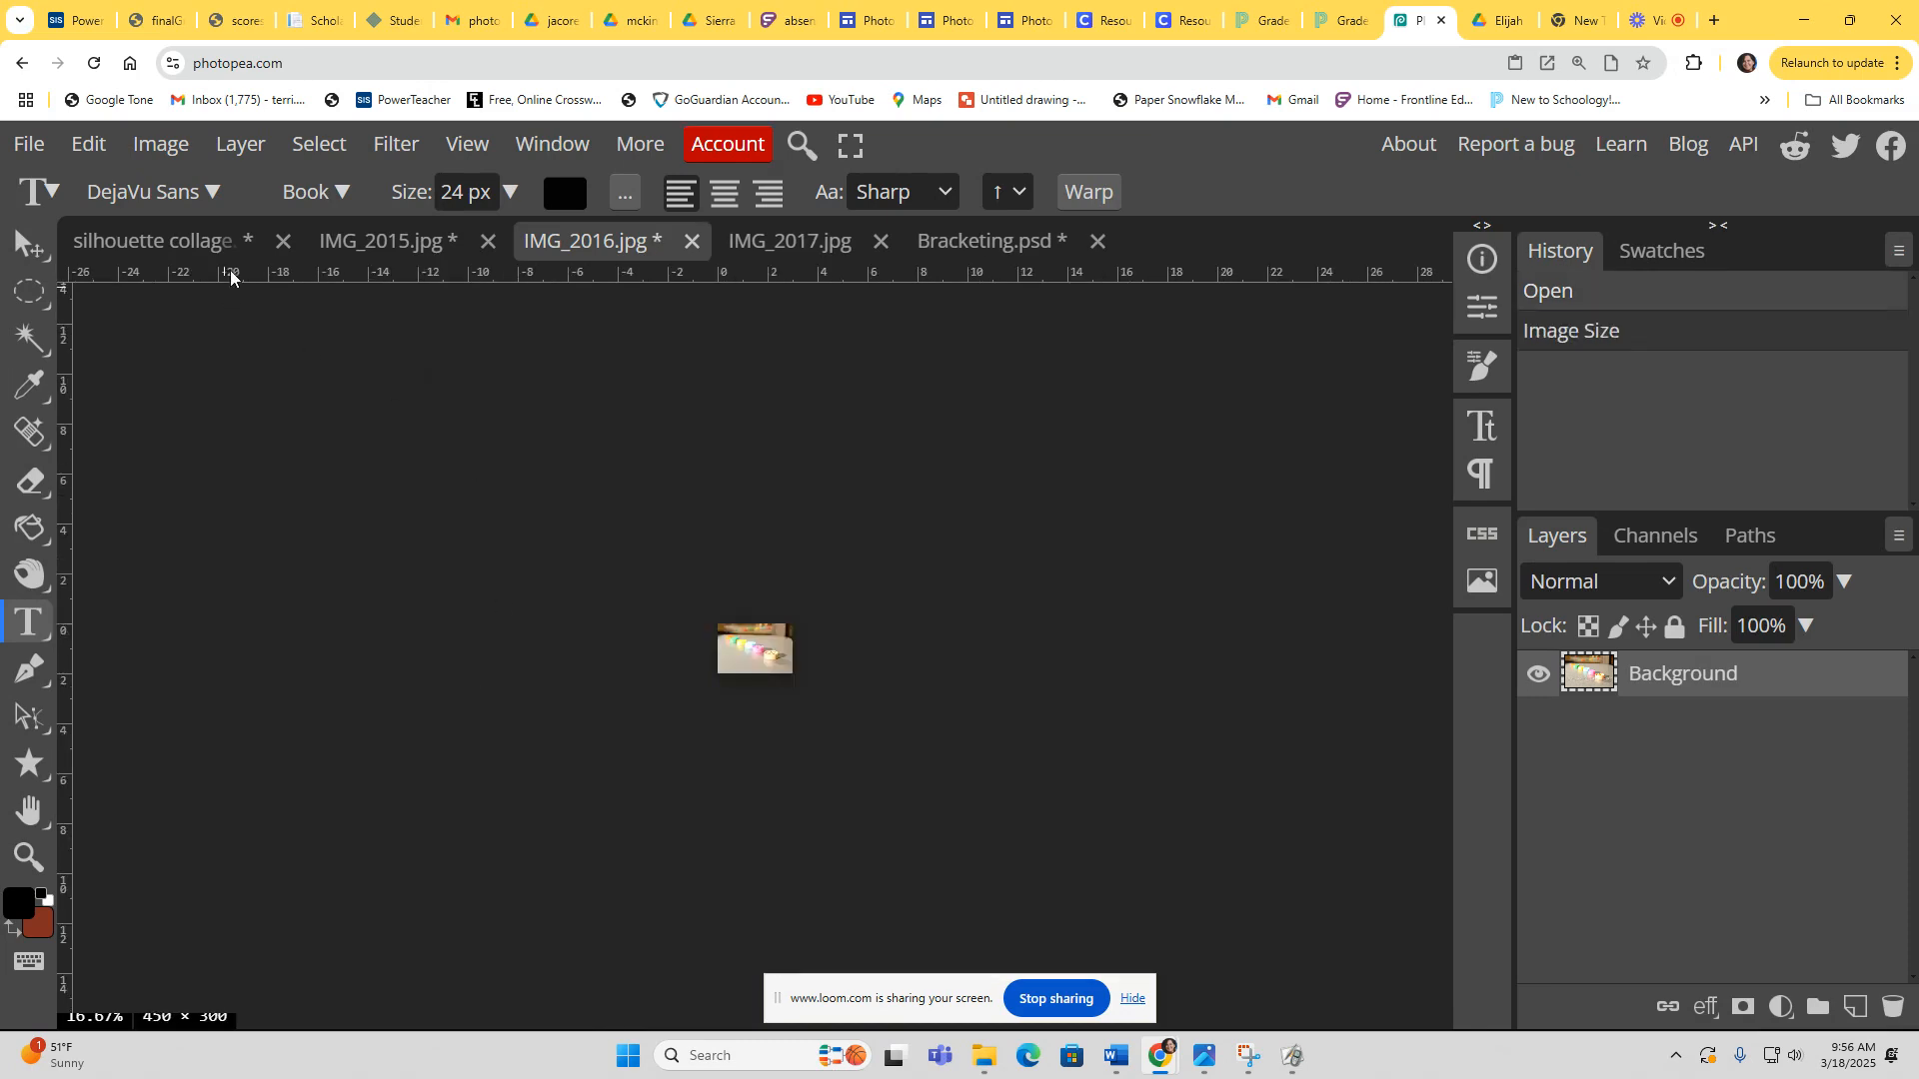
Step: Select all of IMG_2016 and copy it
left_click(319, 144)
left_click(335, 192)
left_click(88, 144)
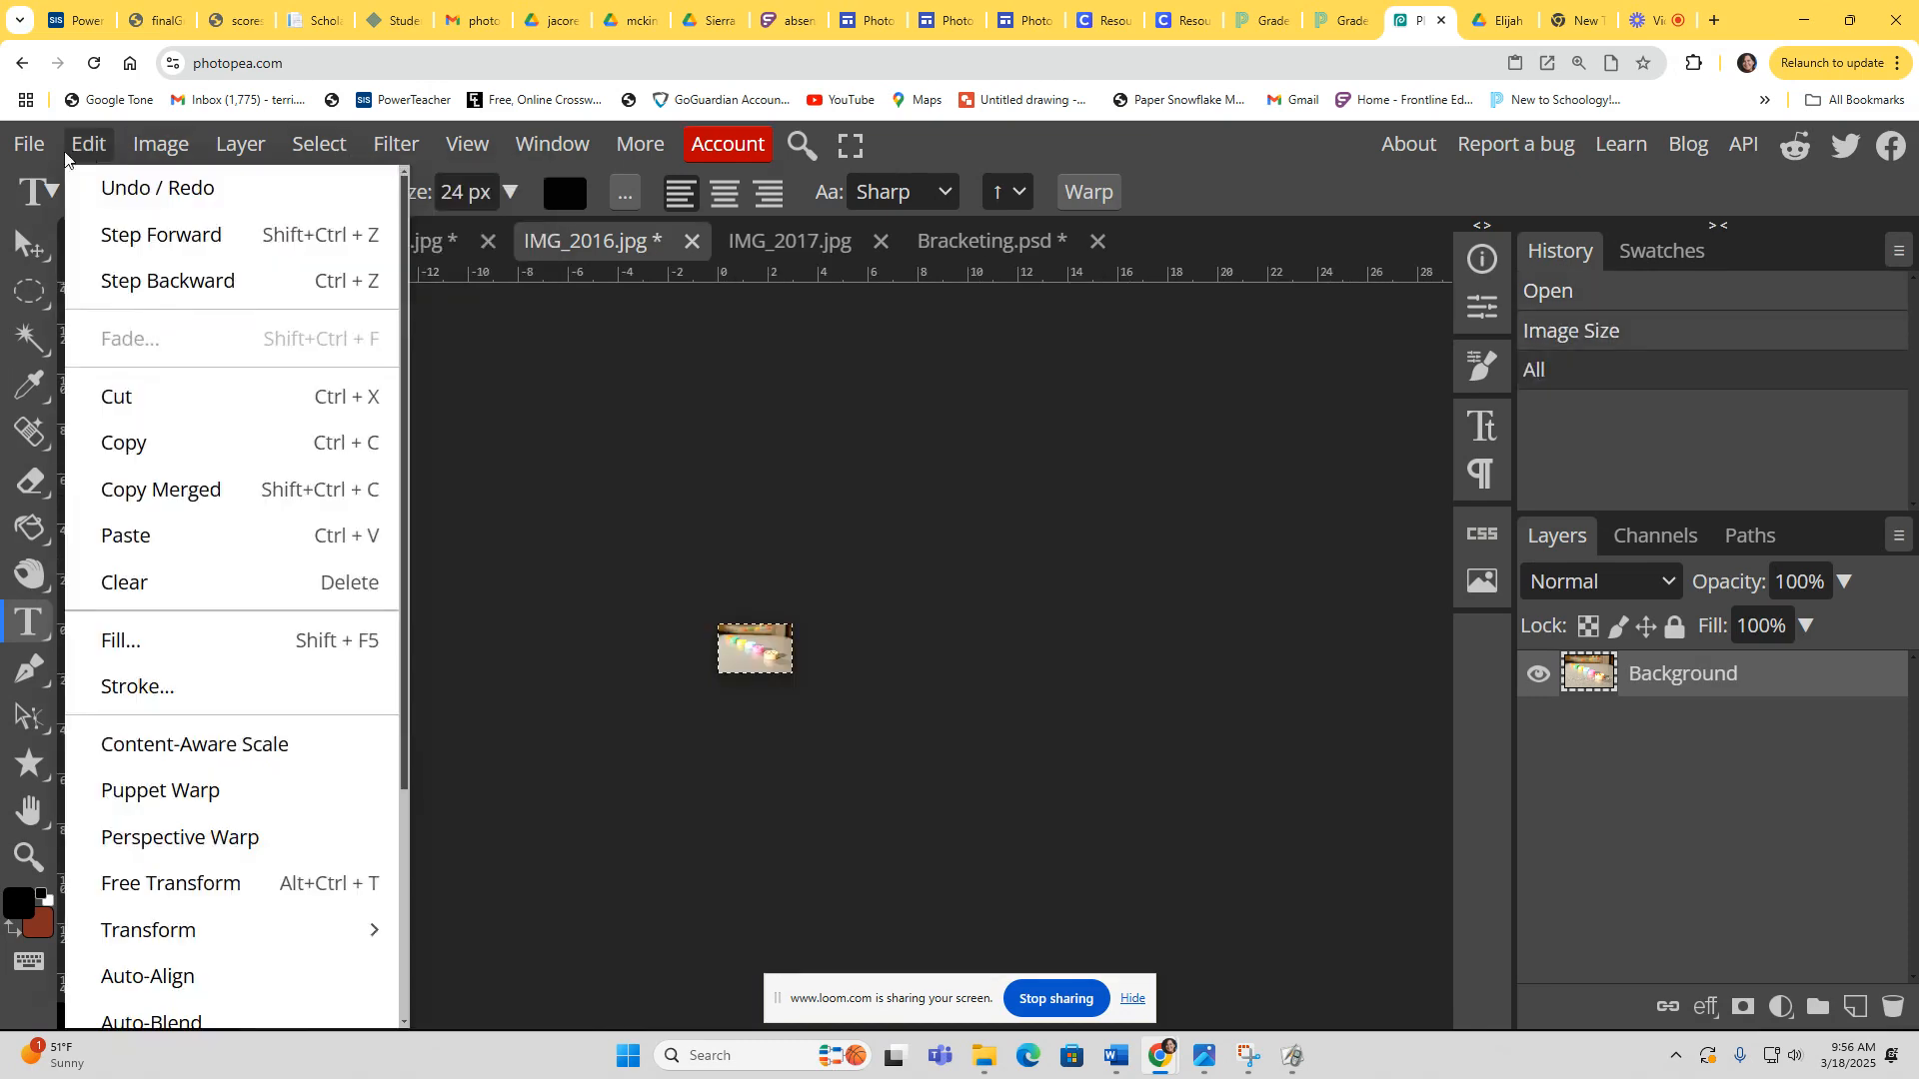
left_click(159, 446)
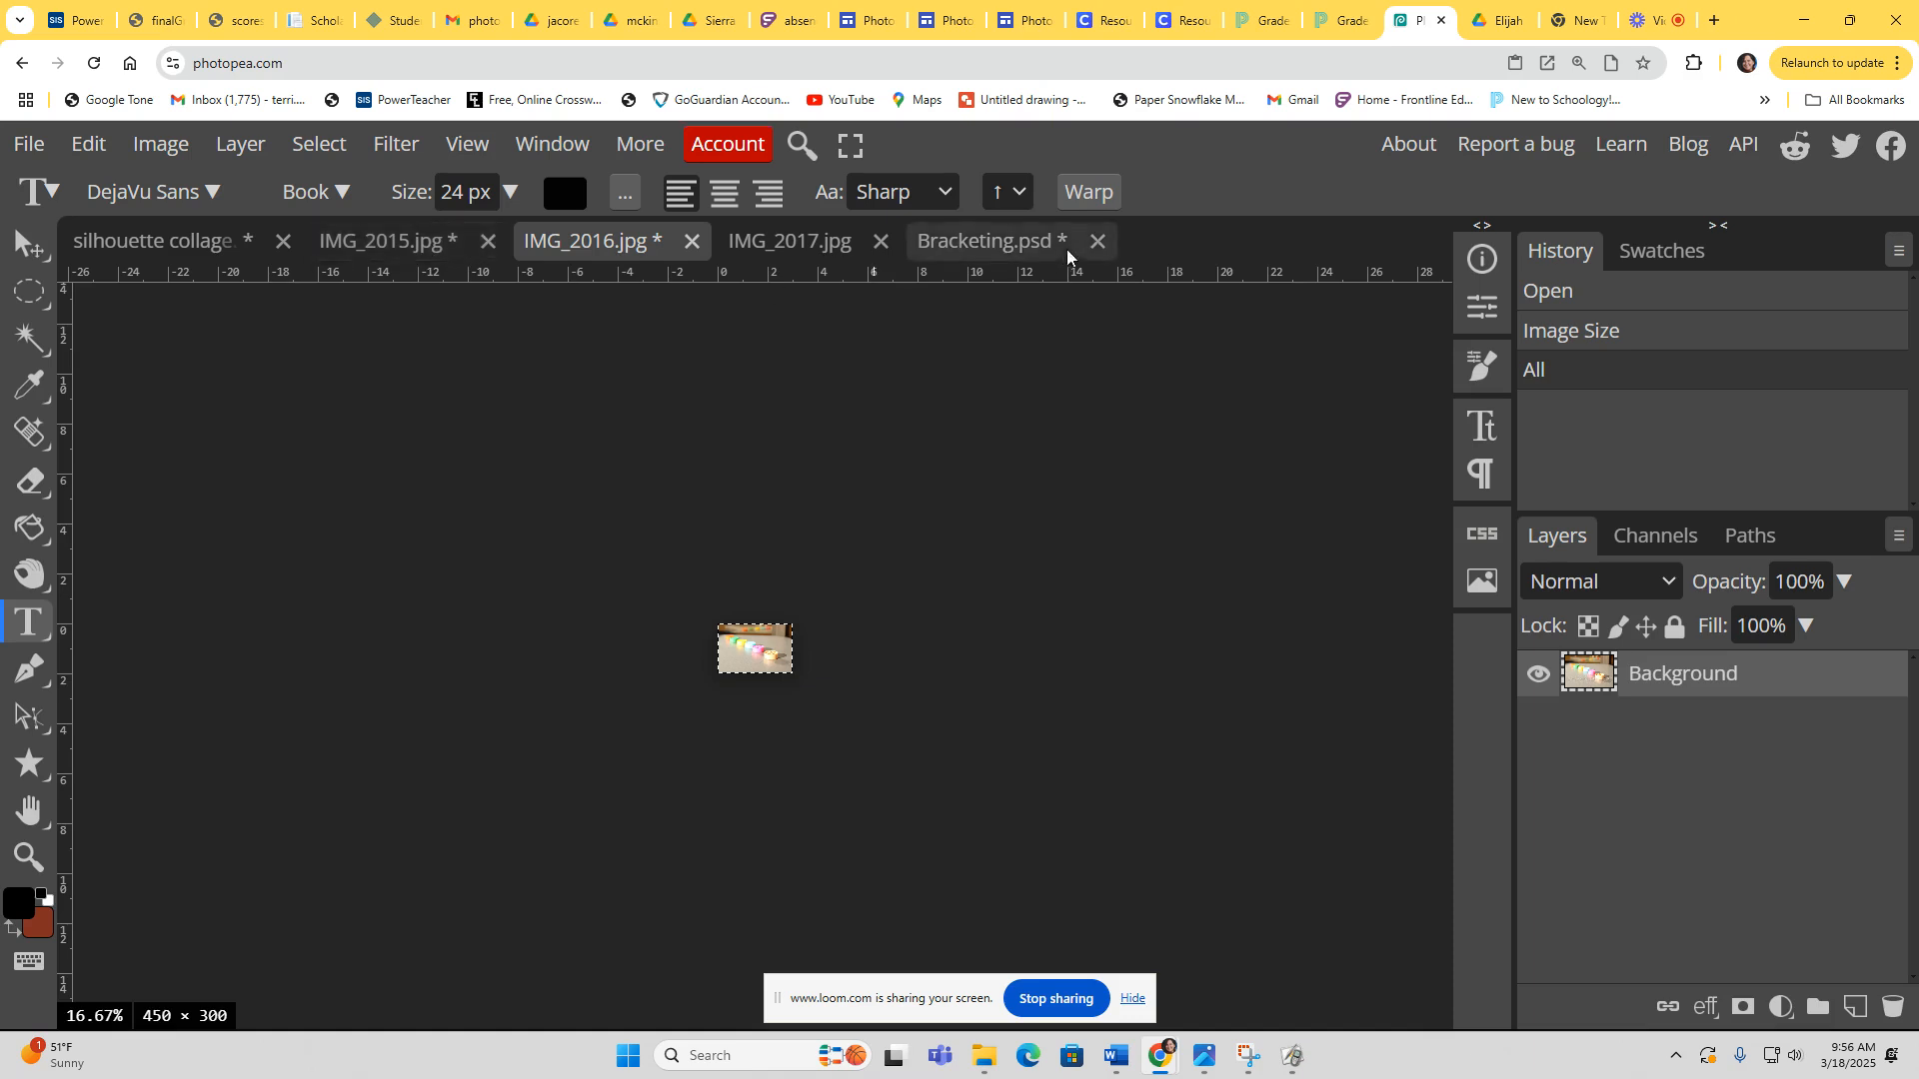
Step: Paste the copied photo into Bracketing and move it beside the first photo at the top
left_click(985, 242)
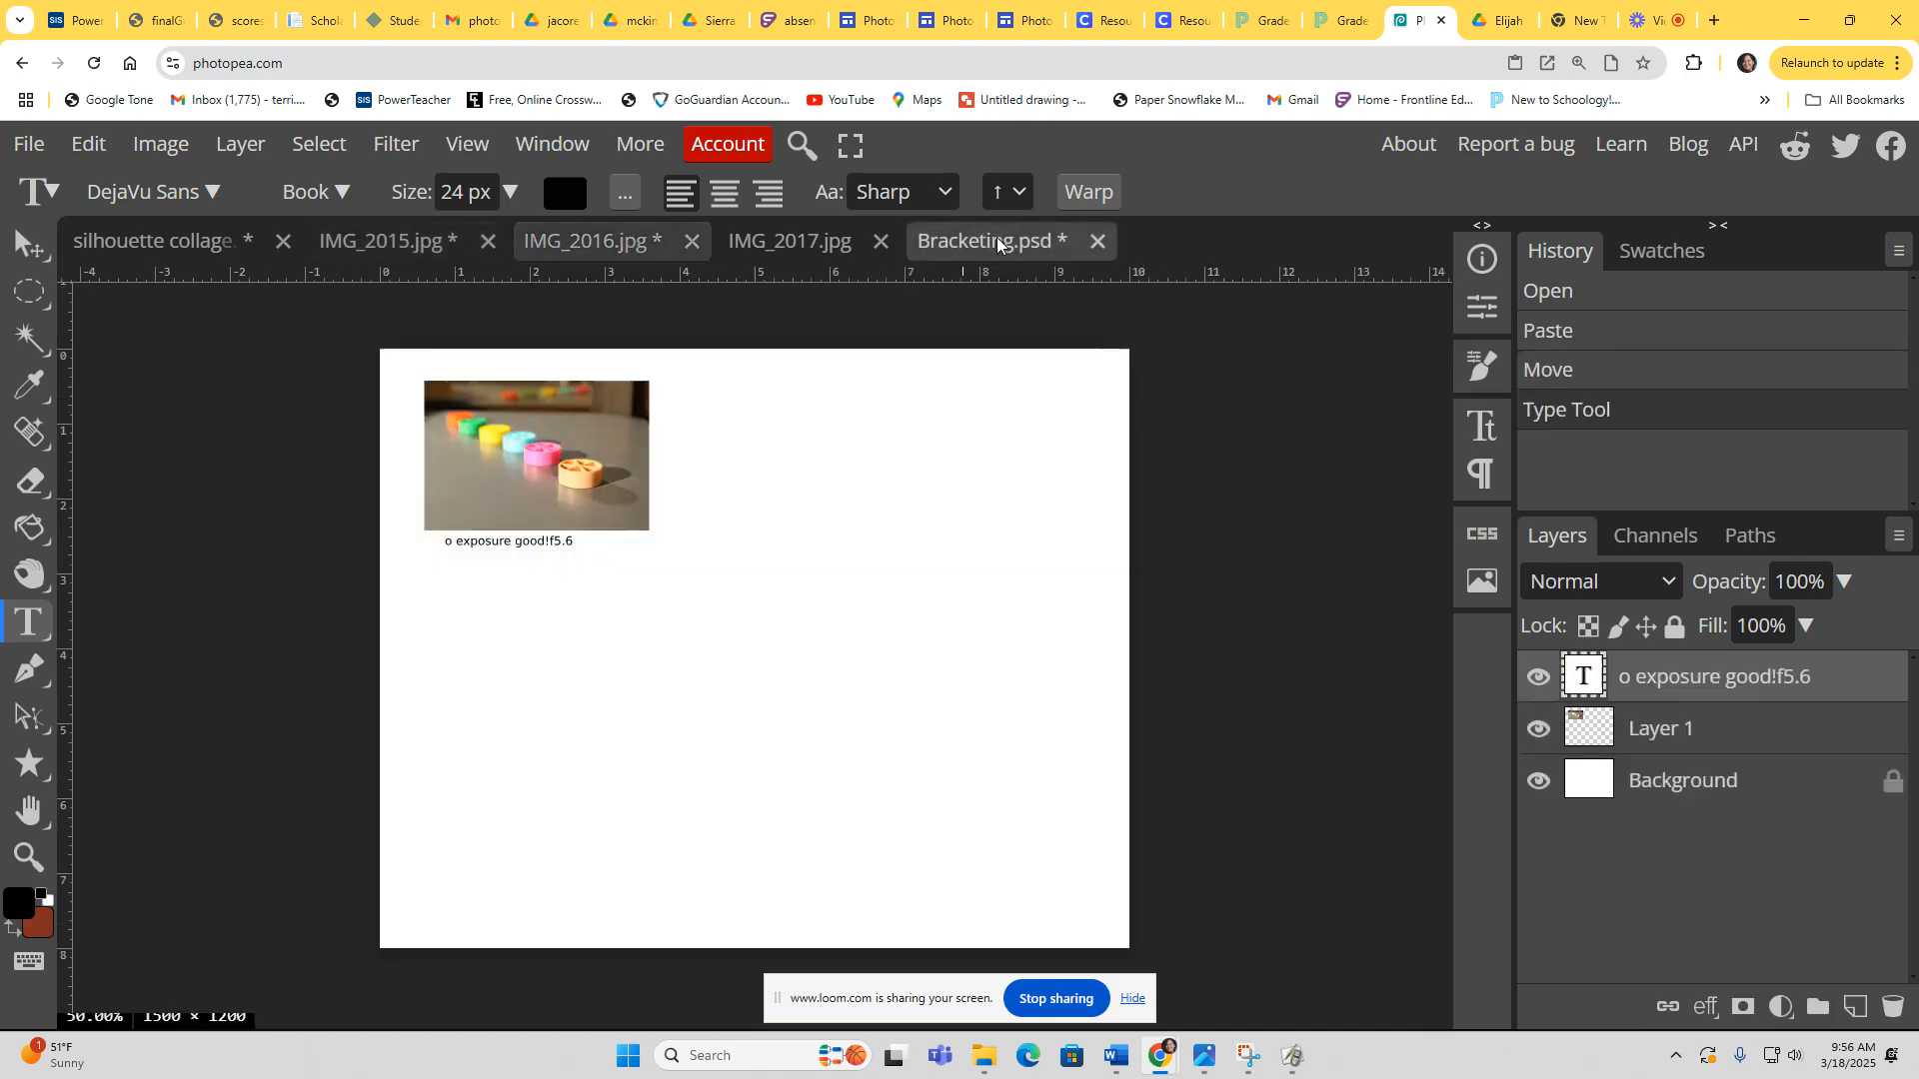
left_click(88, 144)
left_click(141, 535)
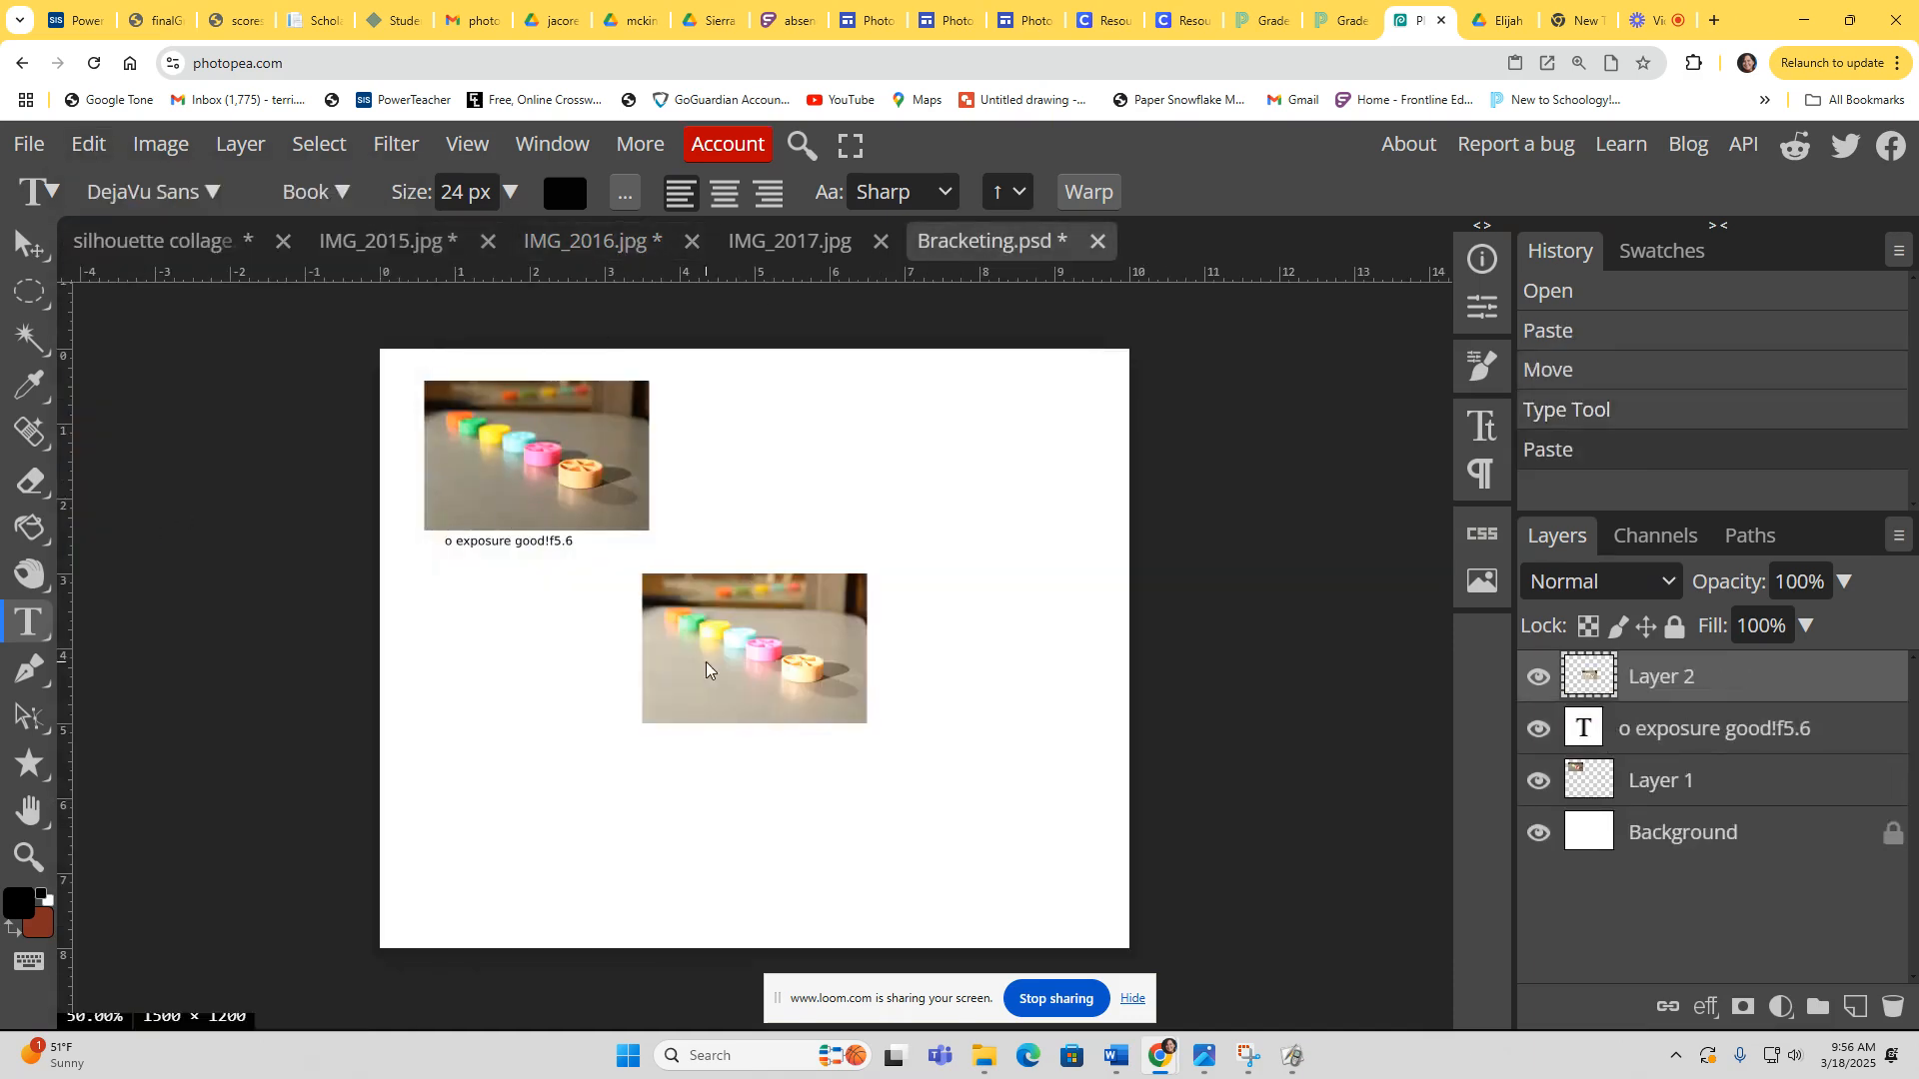
left_click(737, 537)
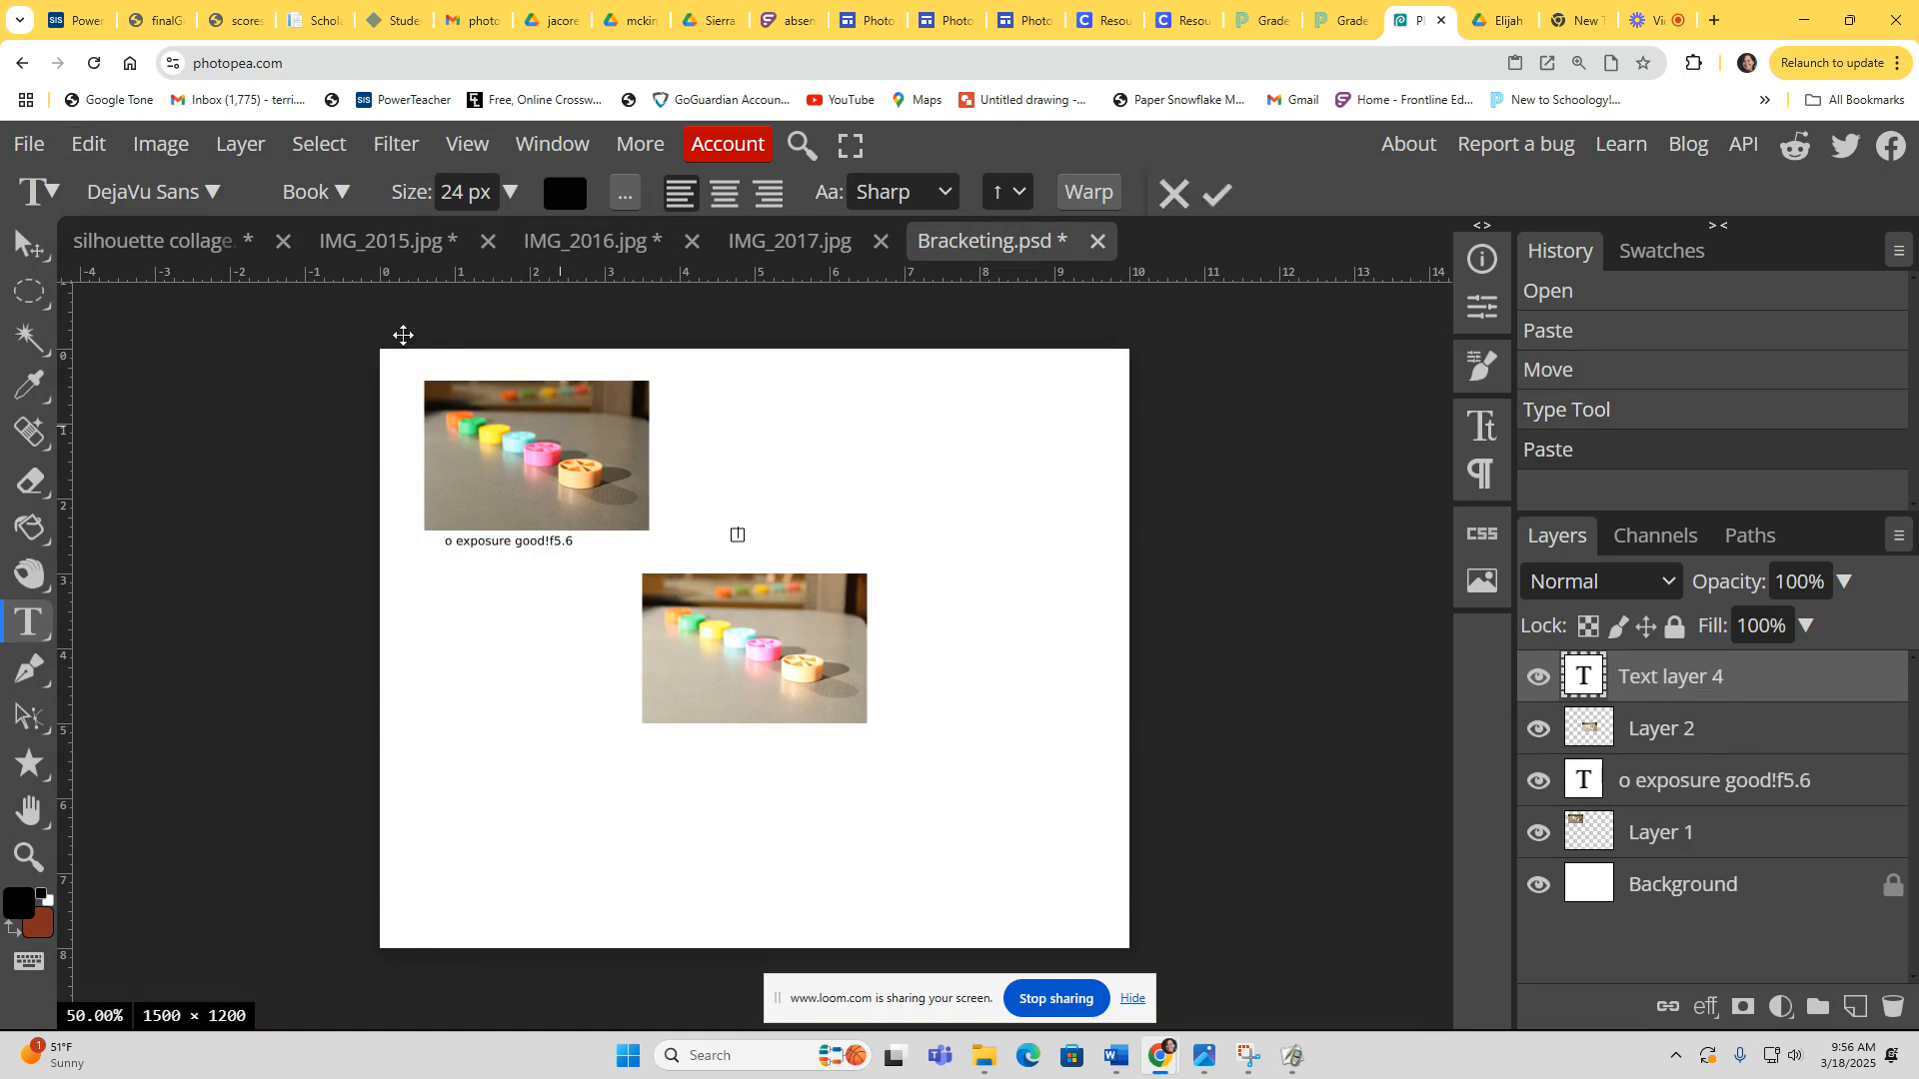
left_click(26, 245)
left_click_drag(757, 650, 771, 457)
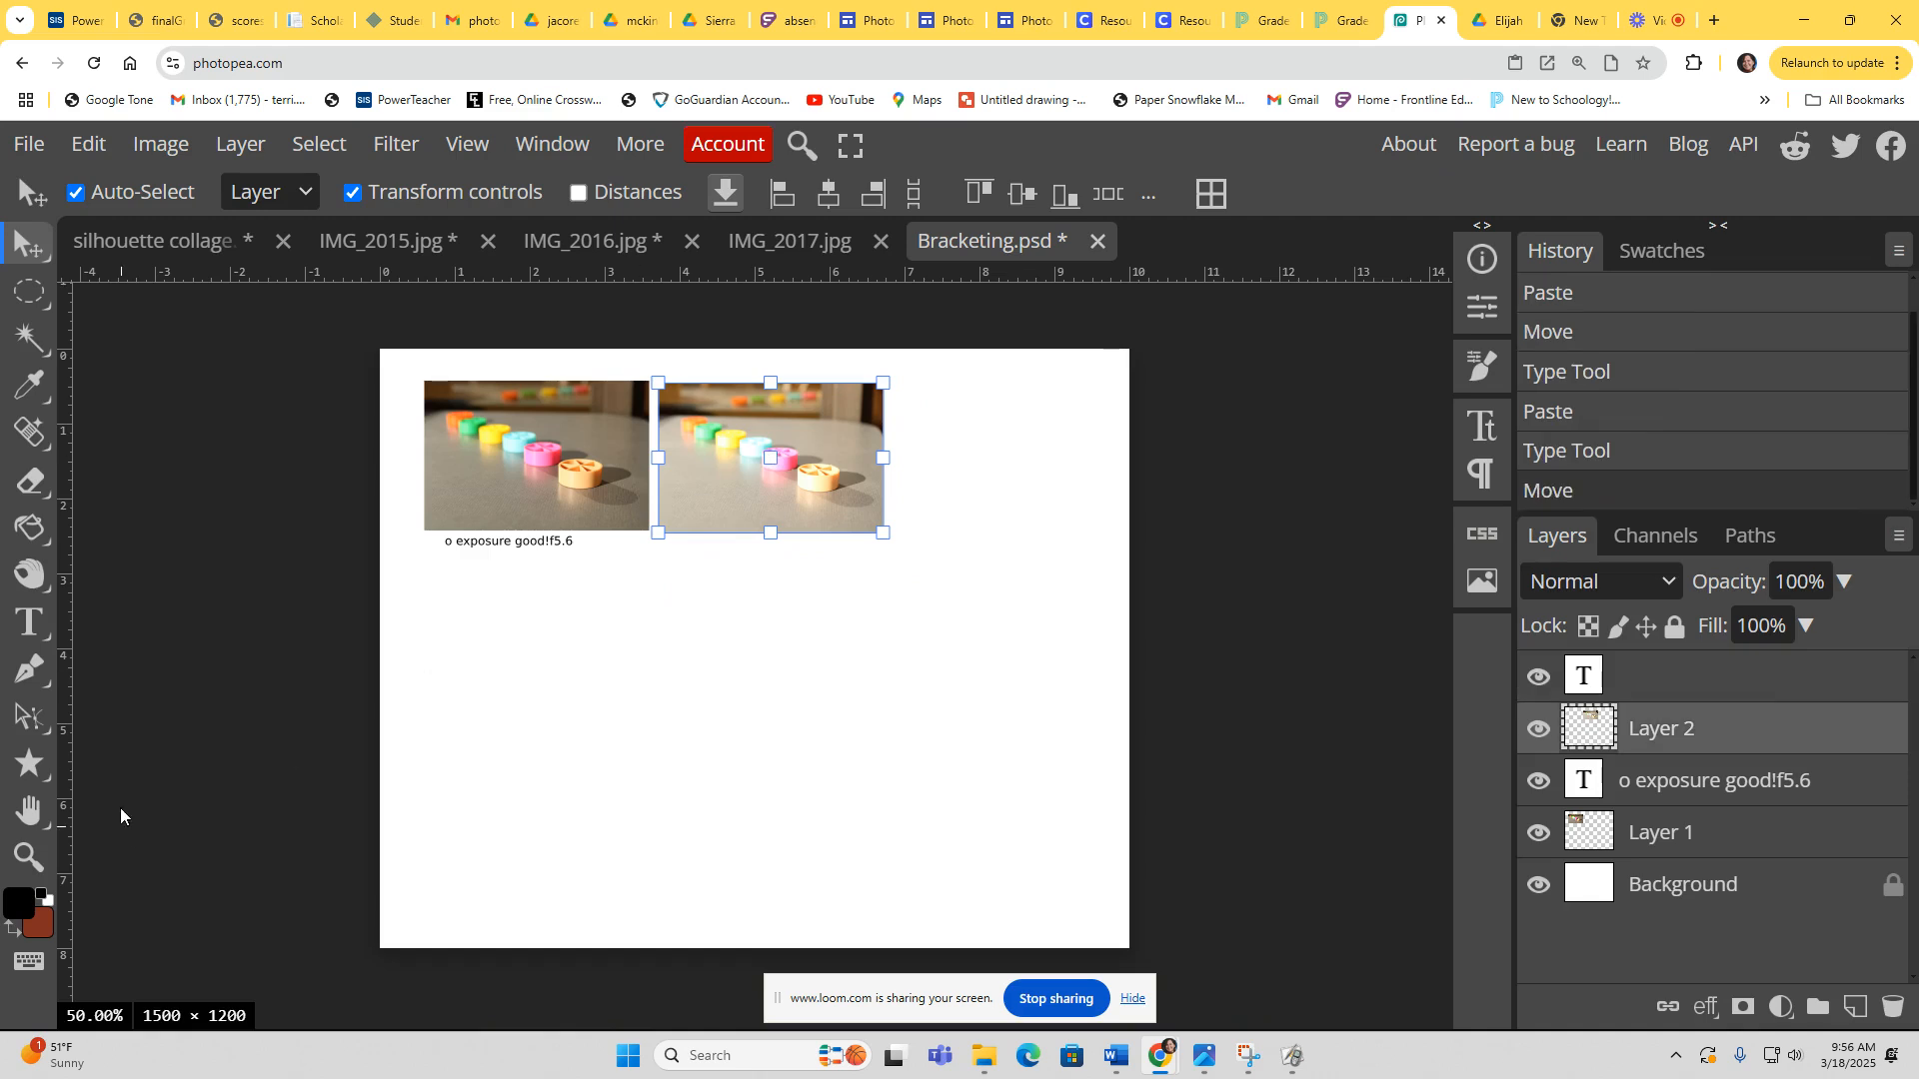
Step: Add a text label below the second photo reading +1 overexposed f 5.6
left_click(28, 622)
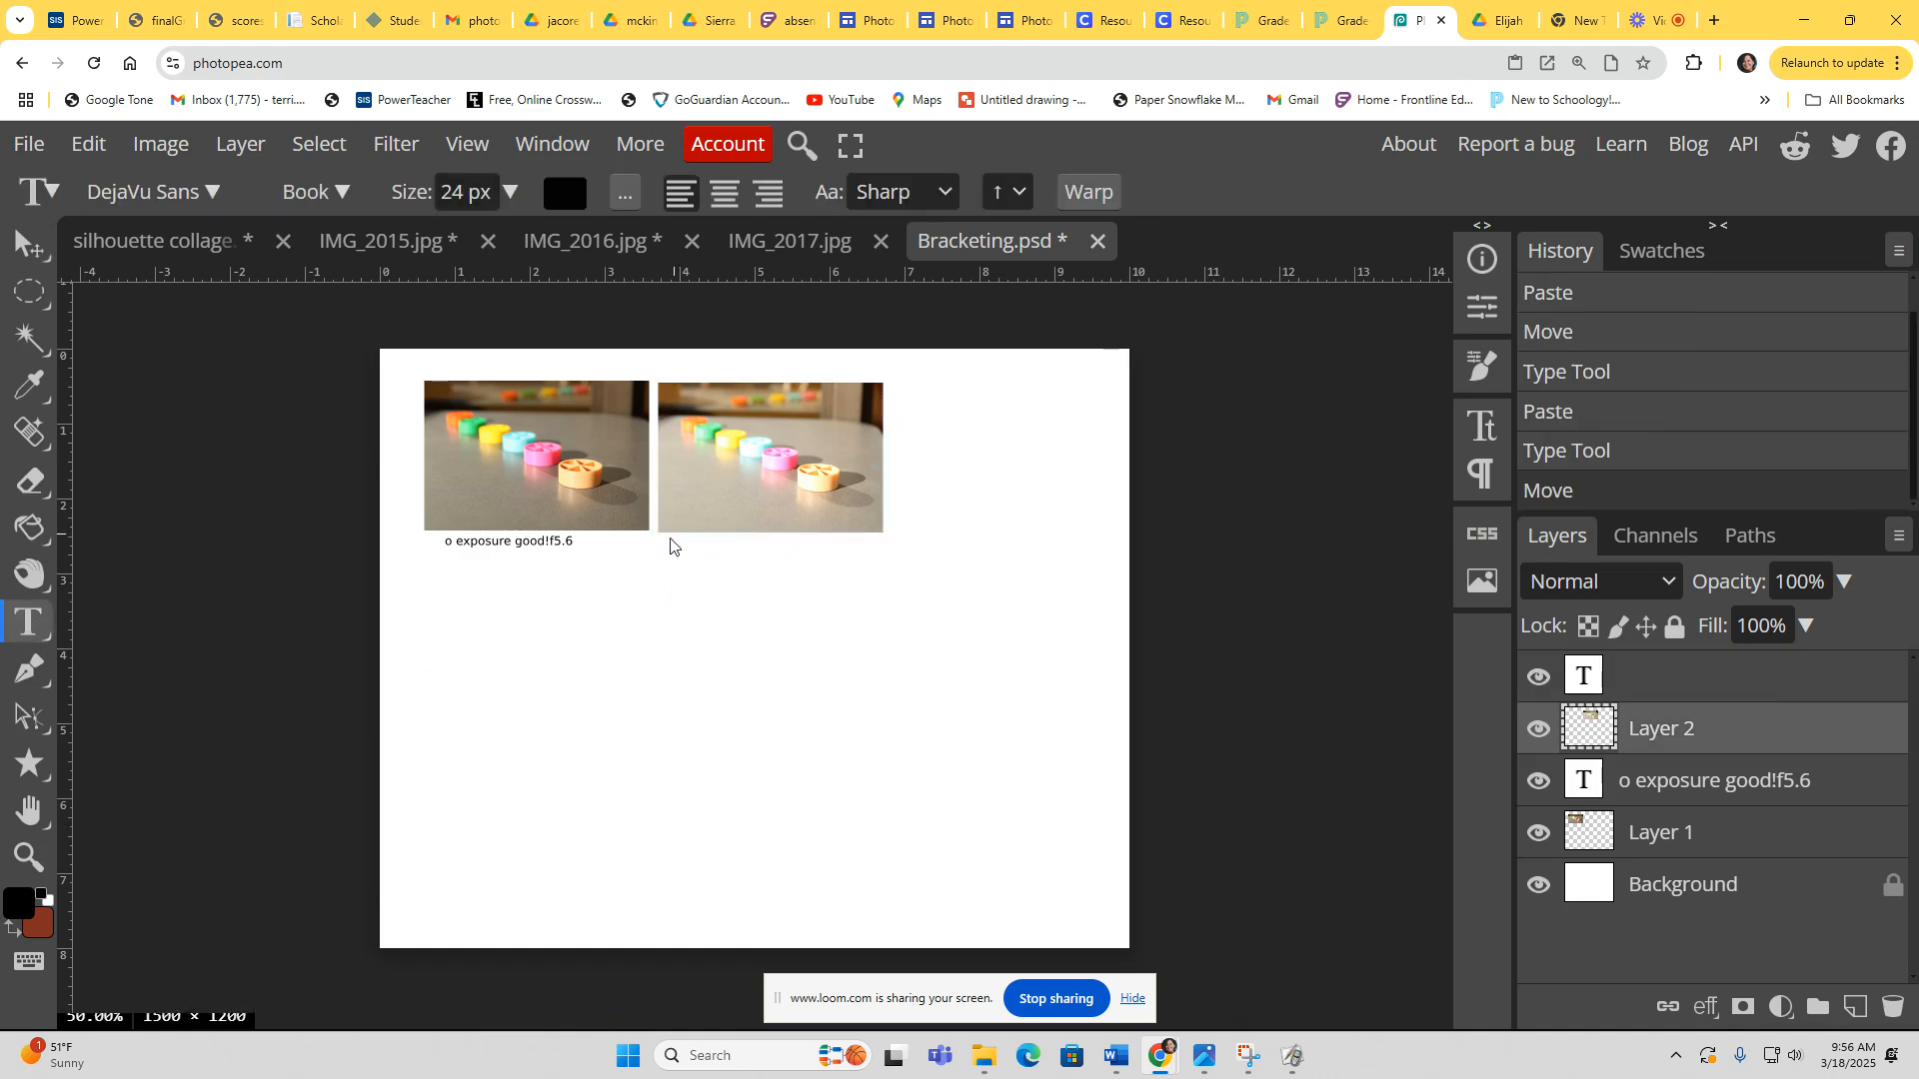
left_click(668, 552)
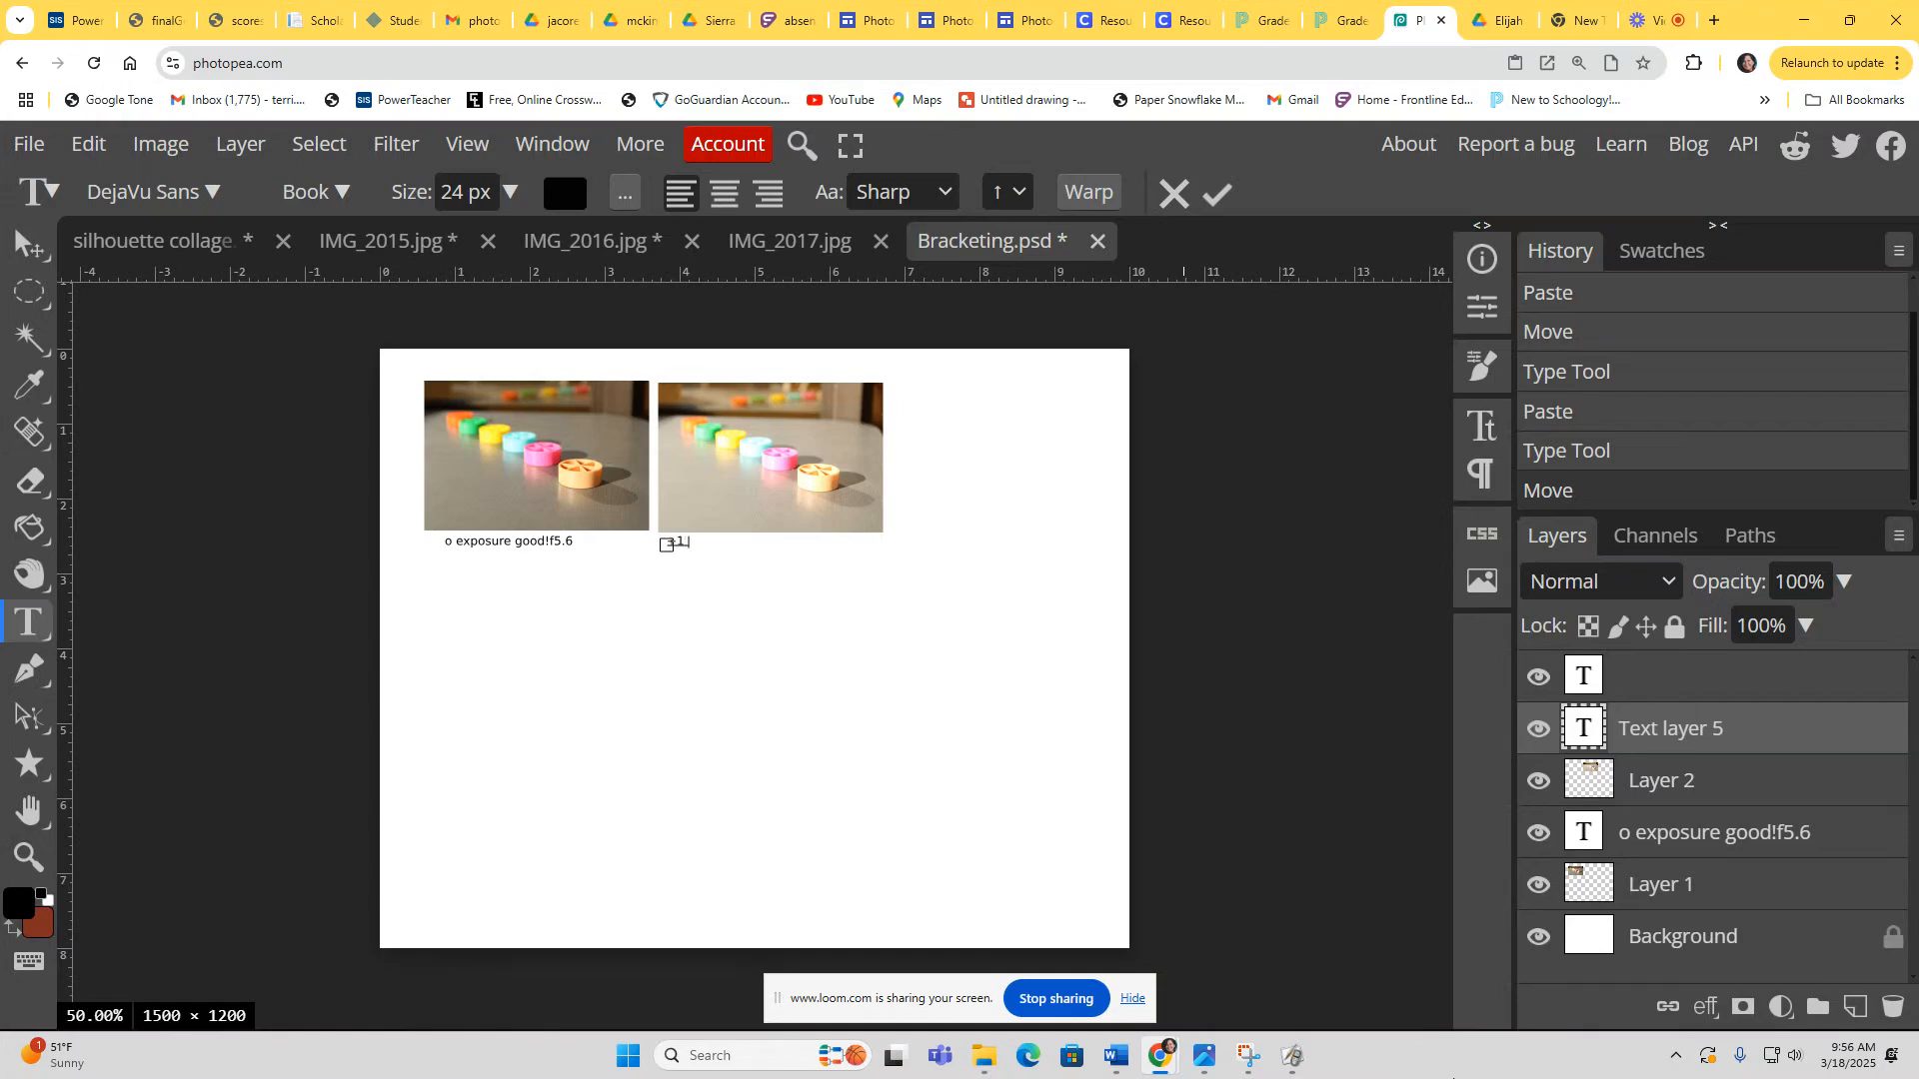
type("xosed f st")
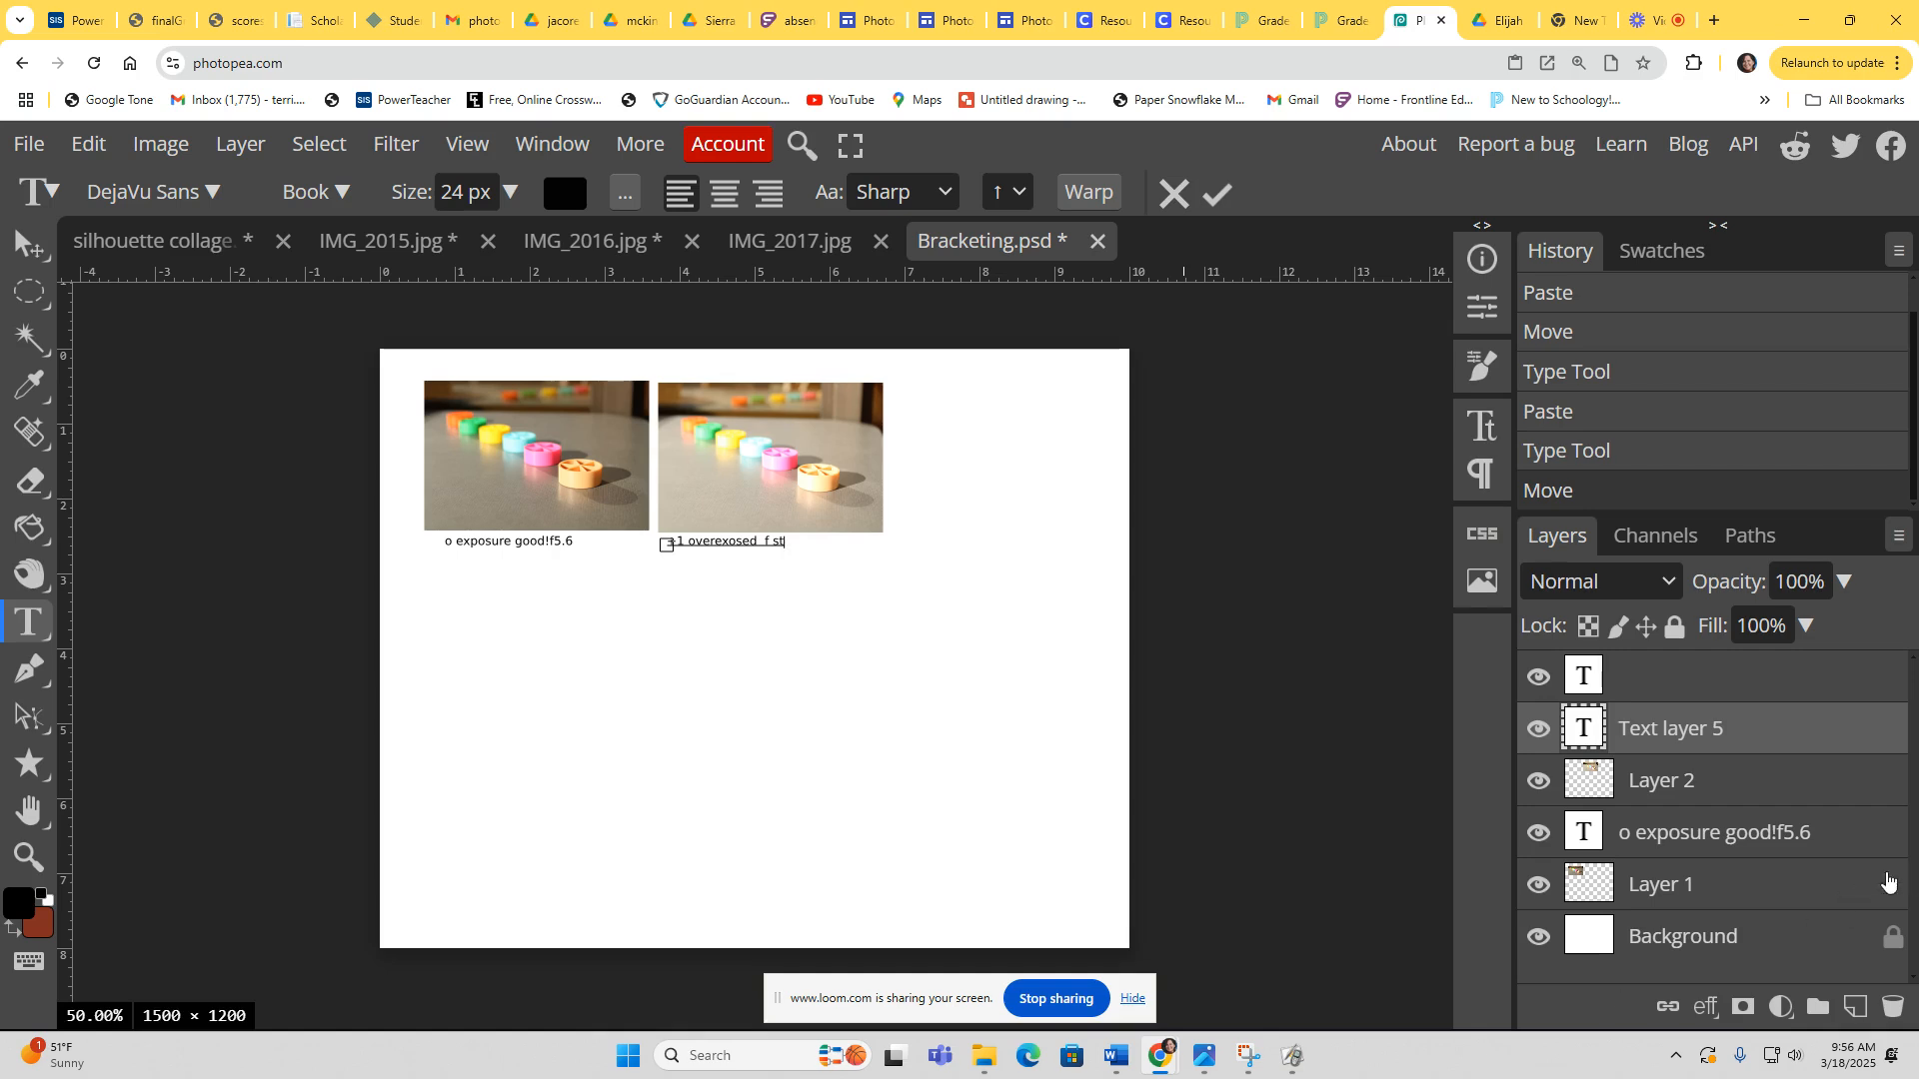
key("BackSpace")
key("BackSpace")
key("BackSpace")
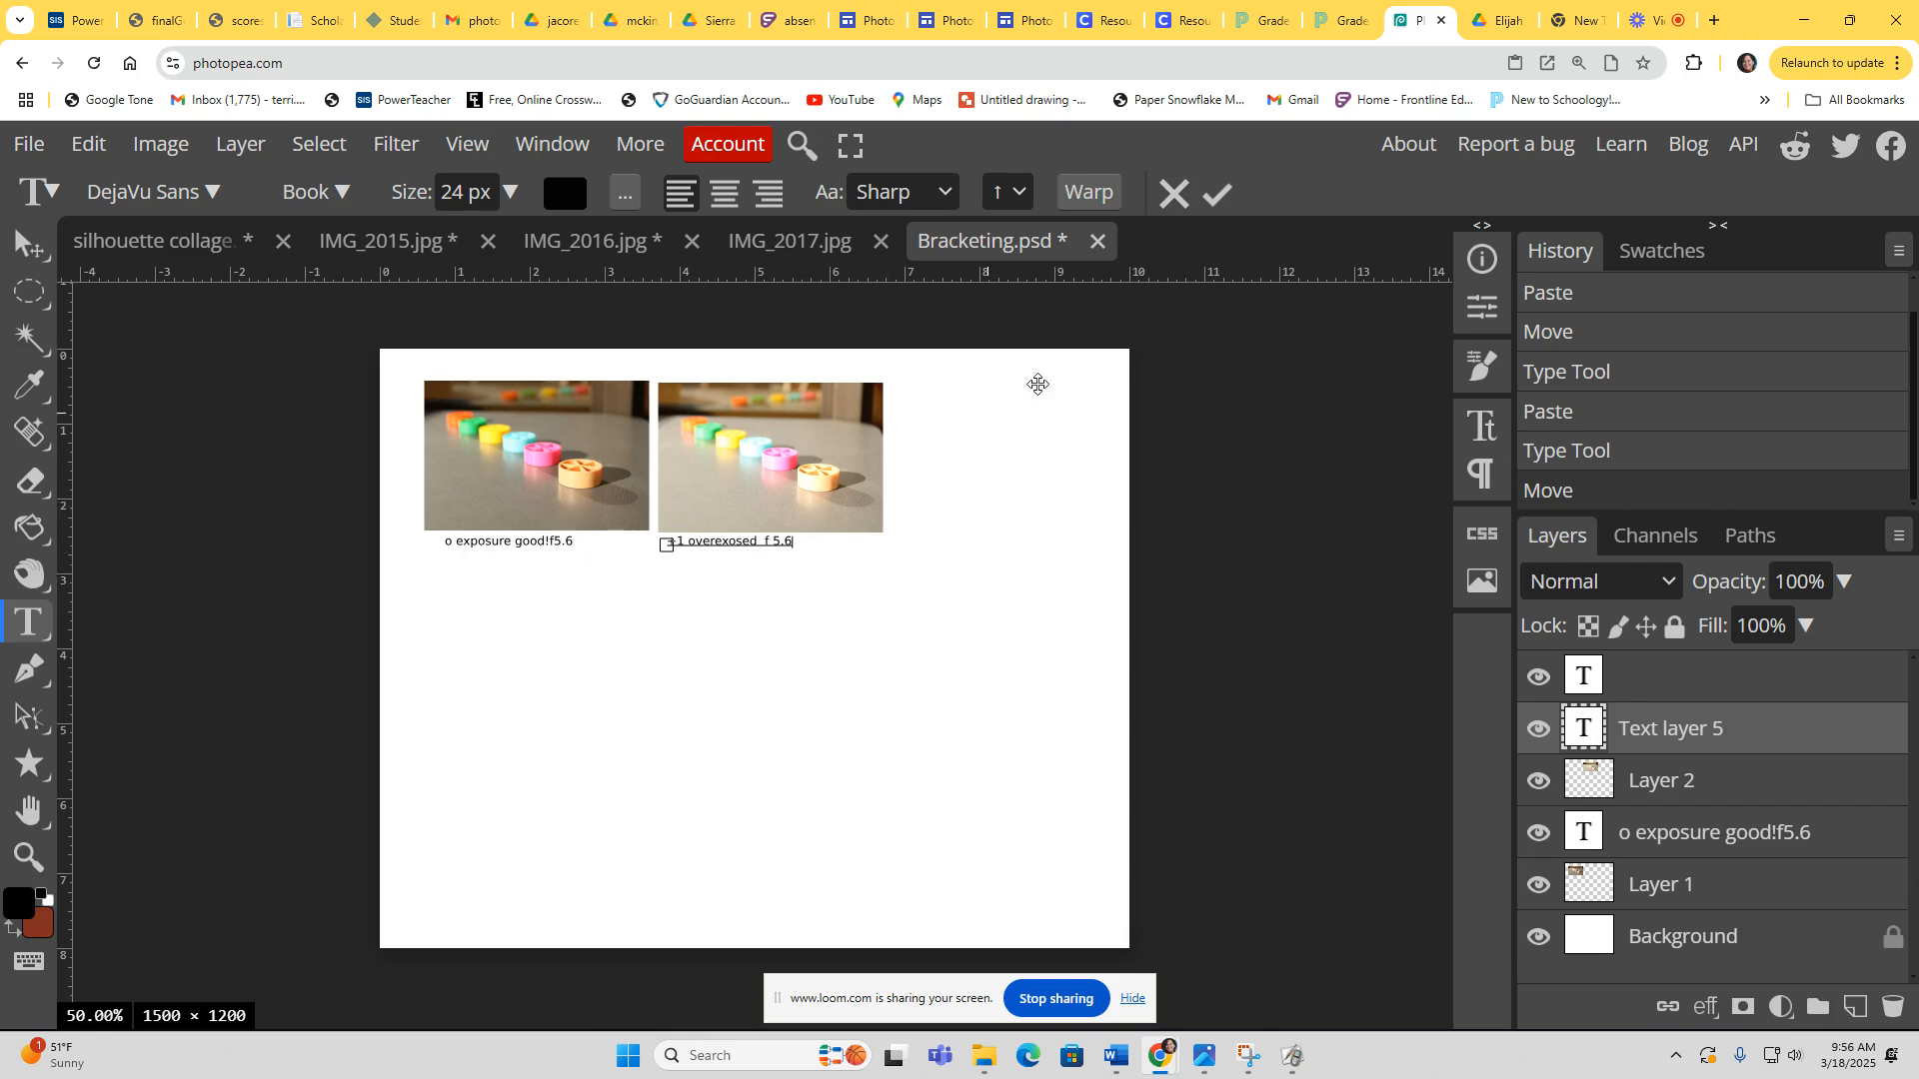
Step: Resize IMG_2017 to 150 DPI and 3 inches wide
left_click(772, 246)
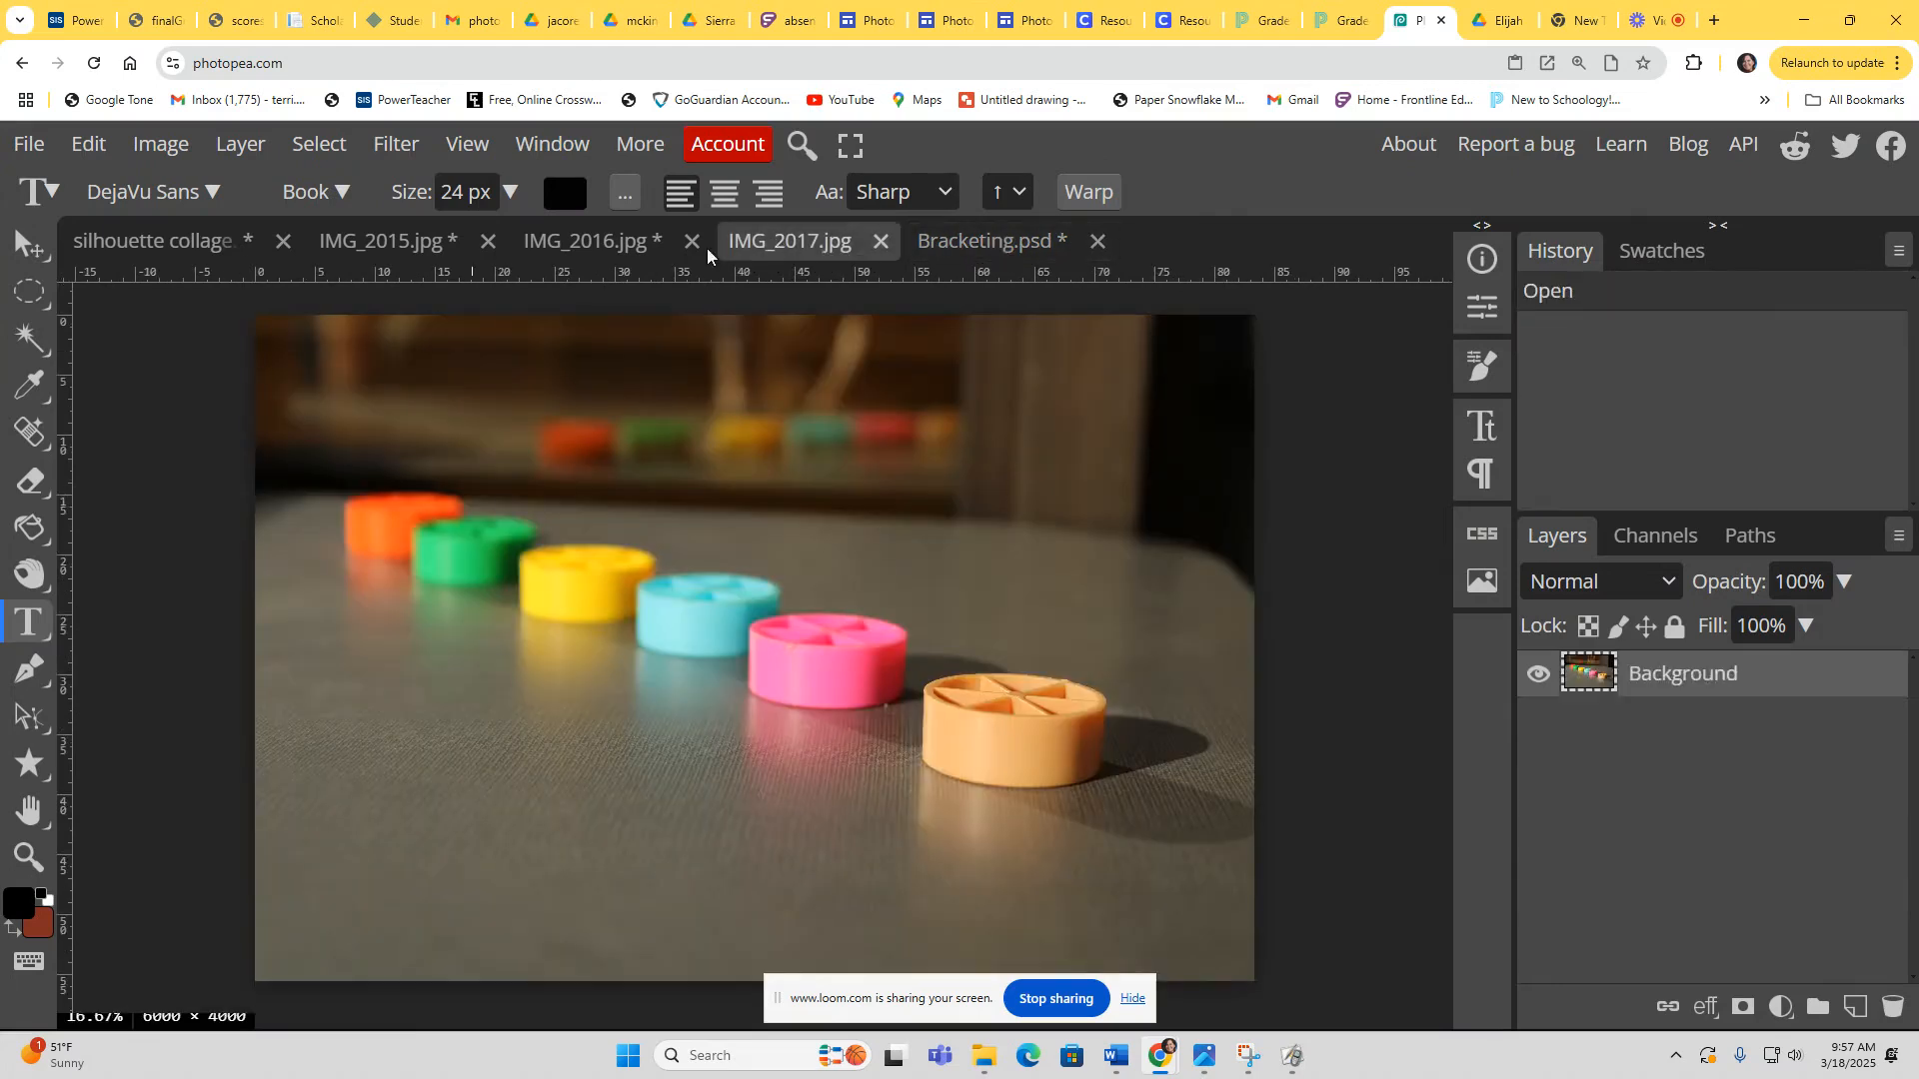
left_click(175, 158)
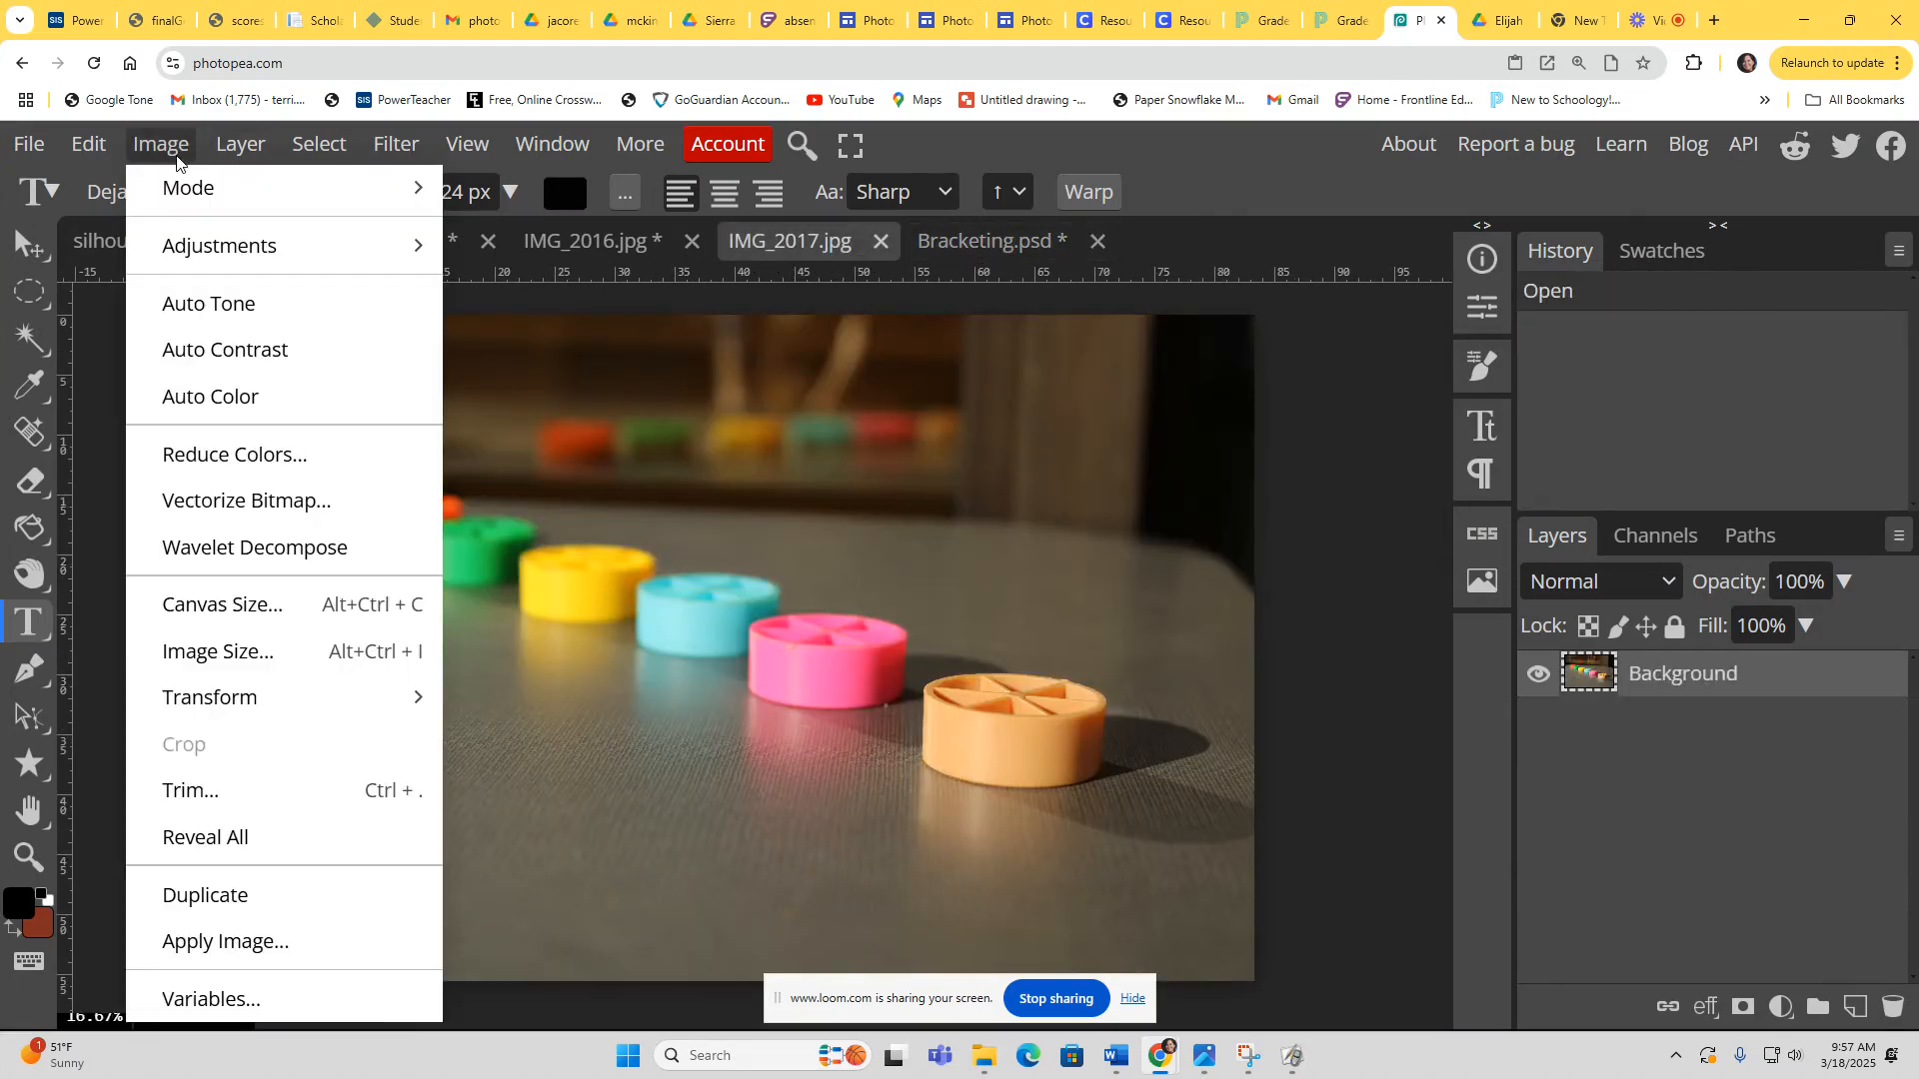
left_click(218, 651)
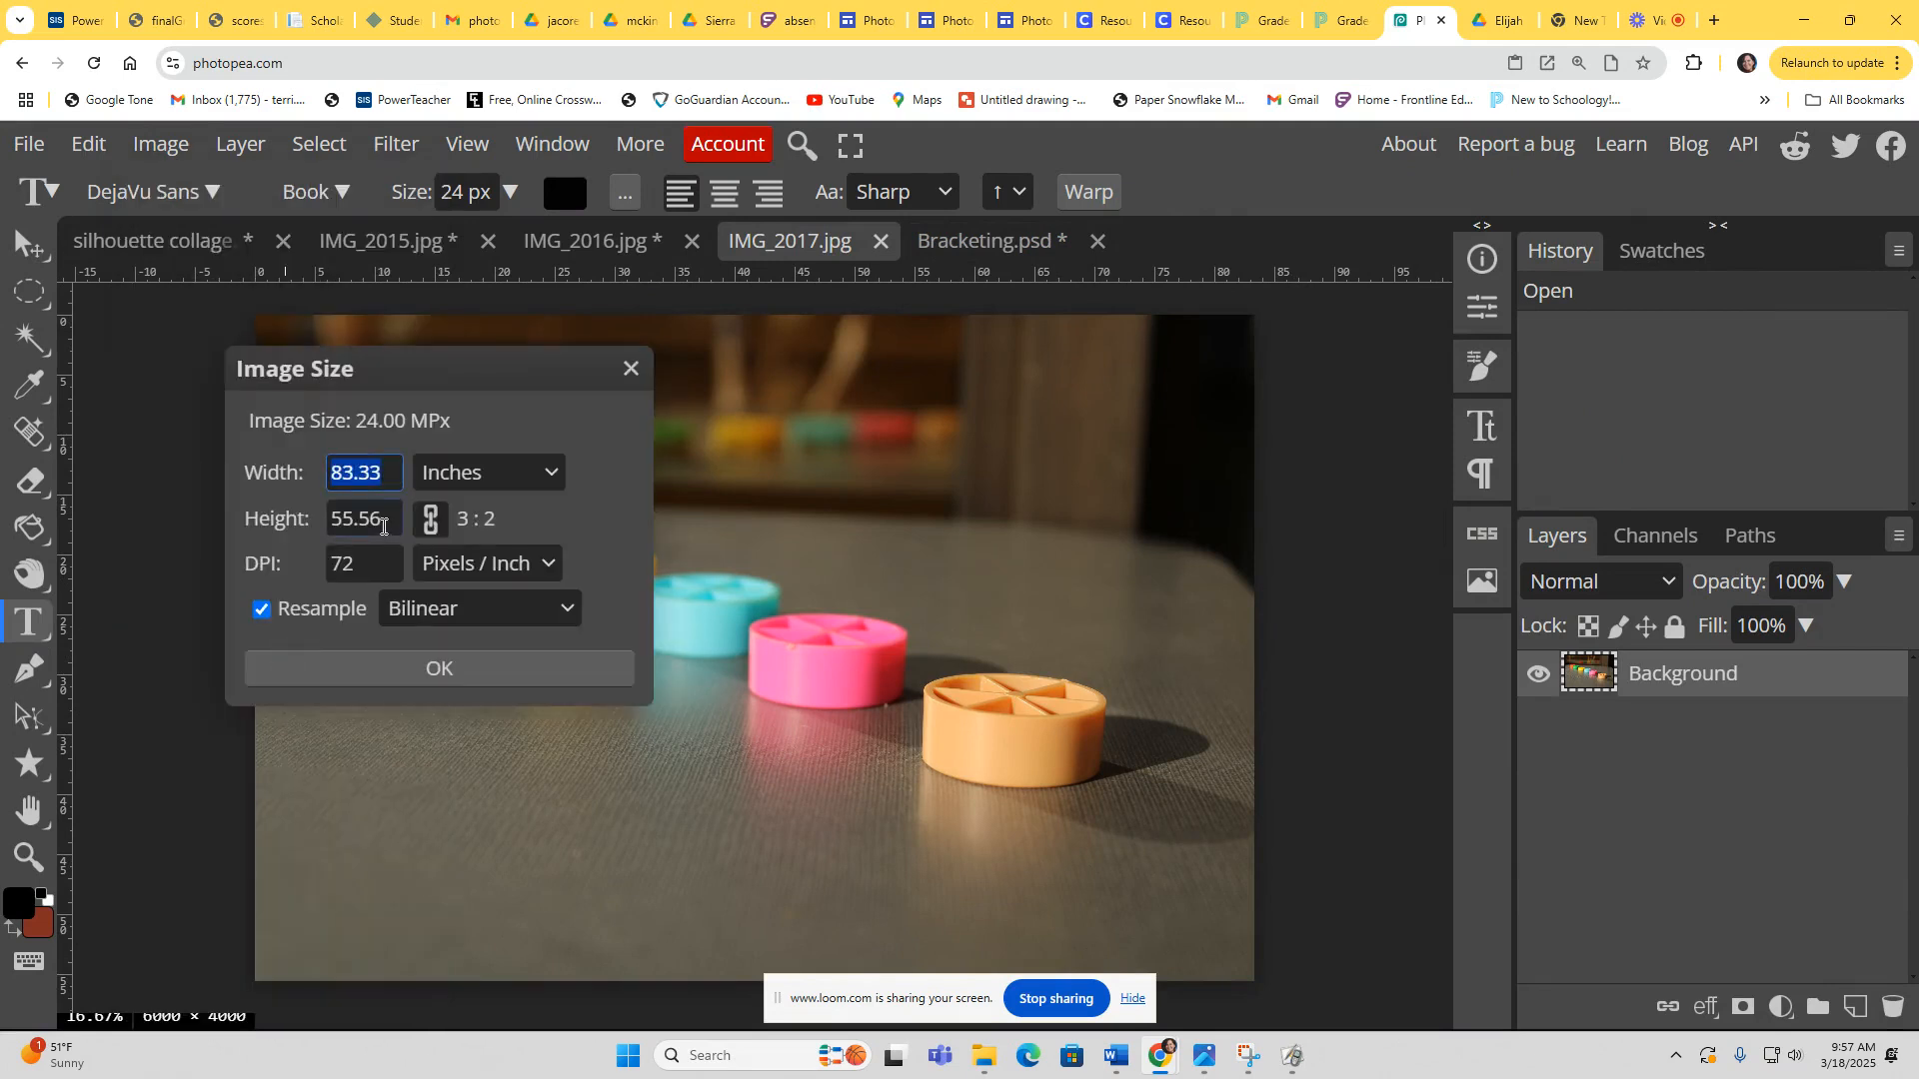
left_click(349, 564)
type("1")
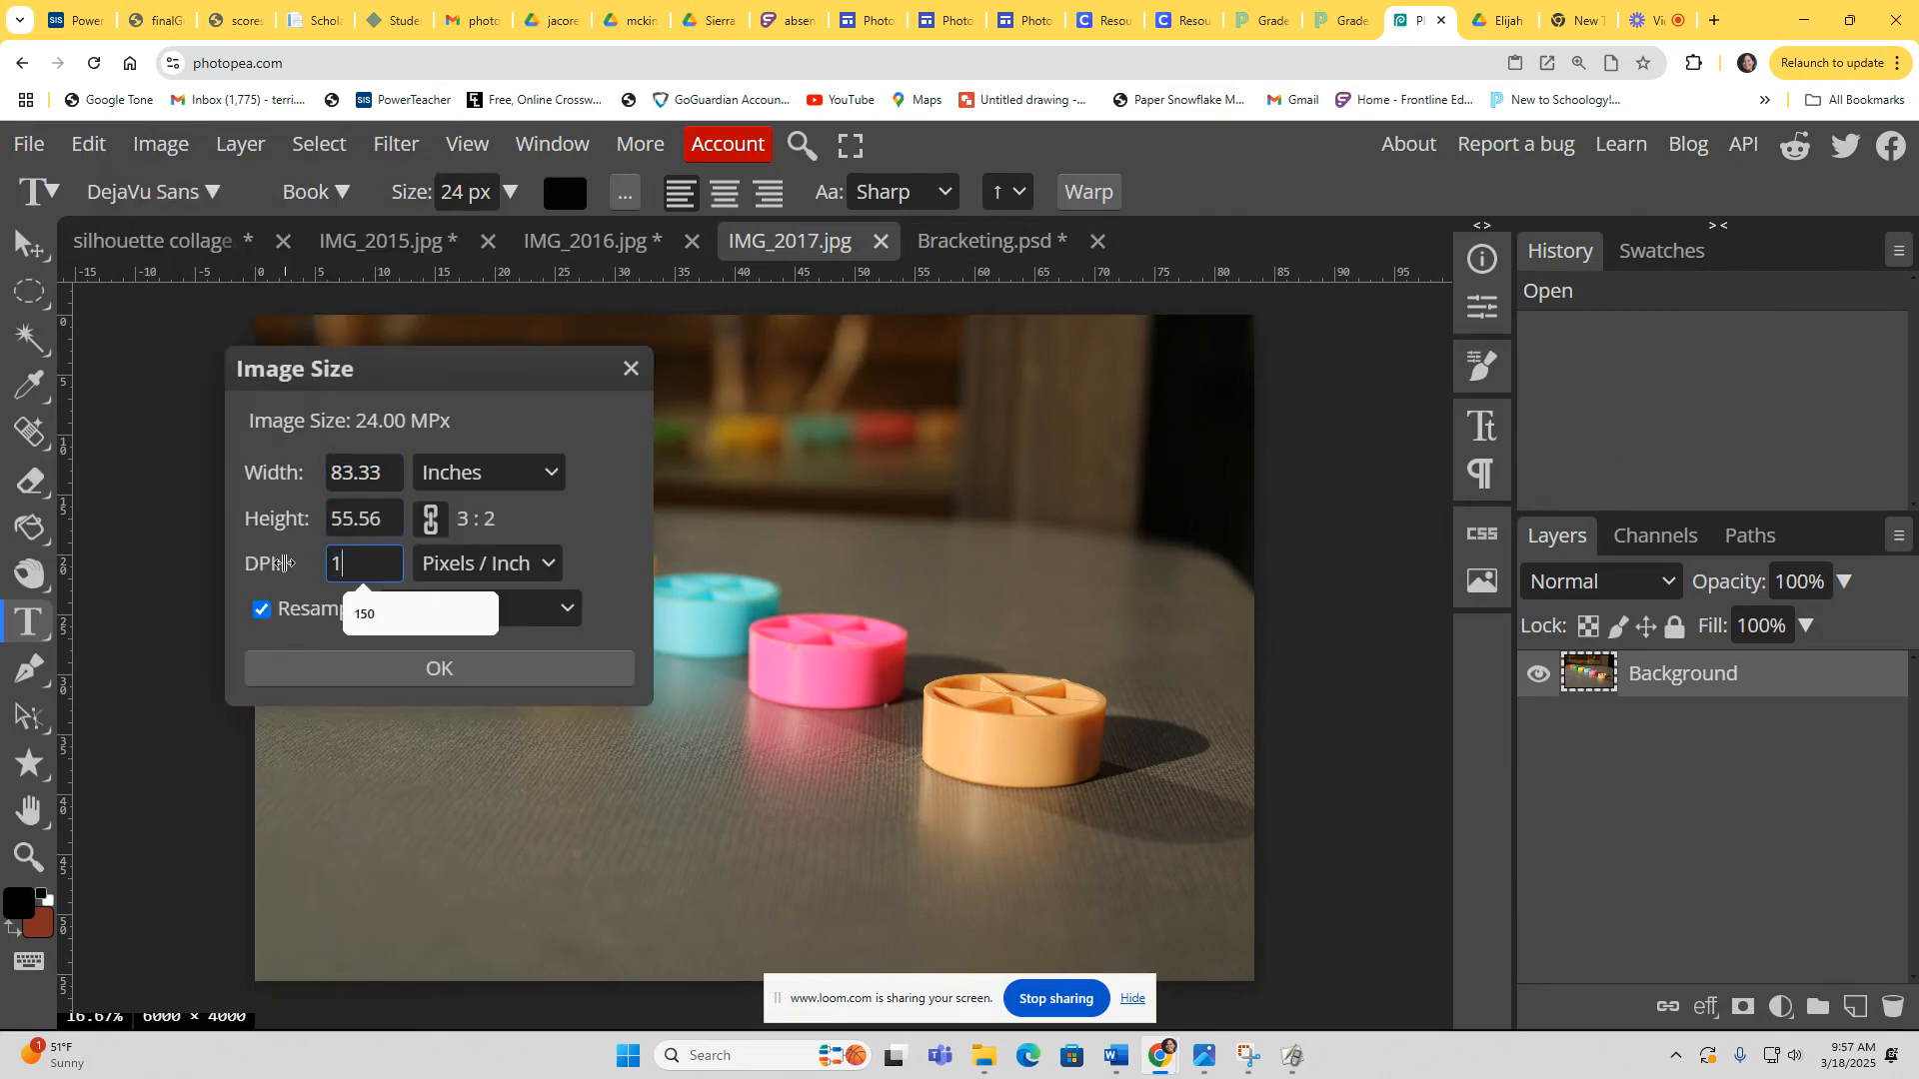
type("50")
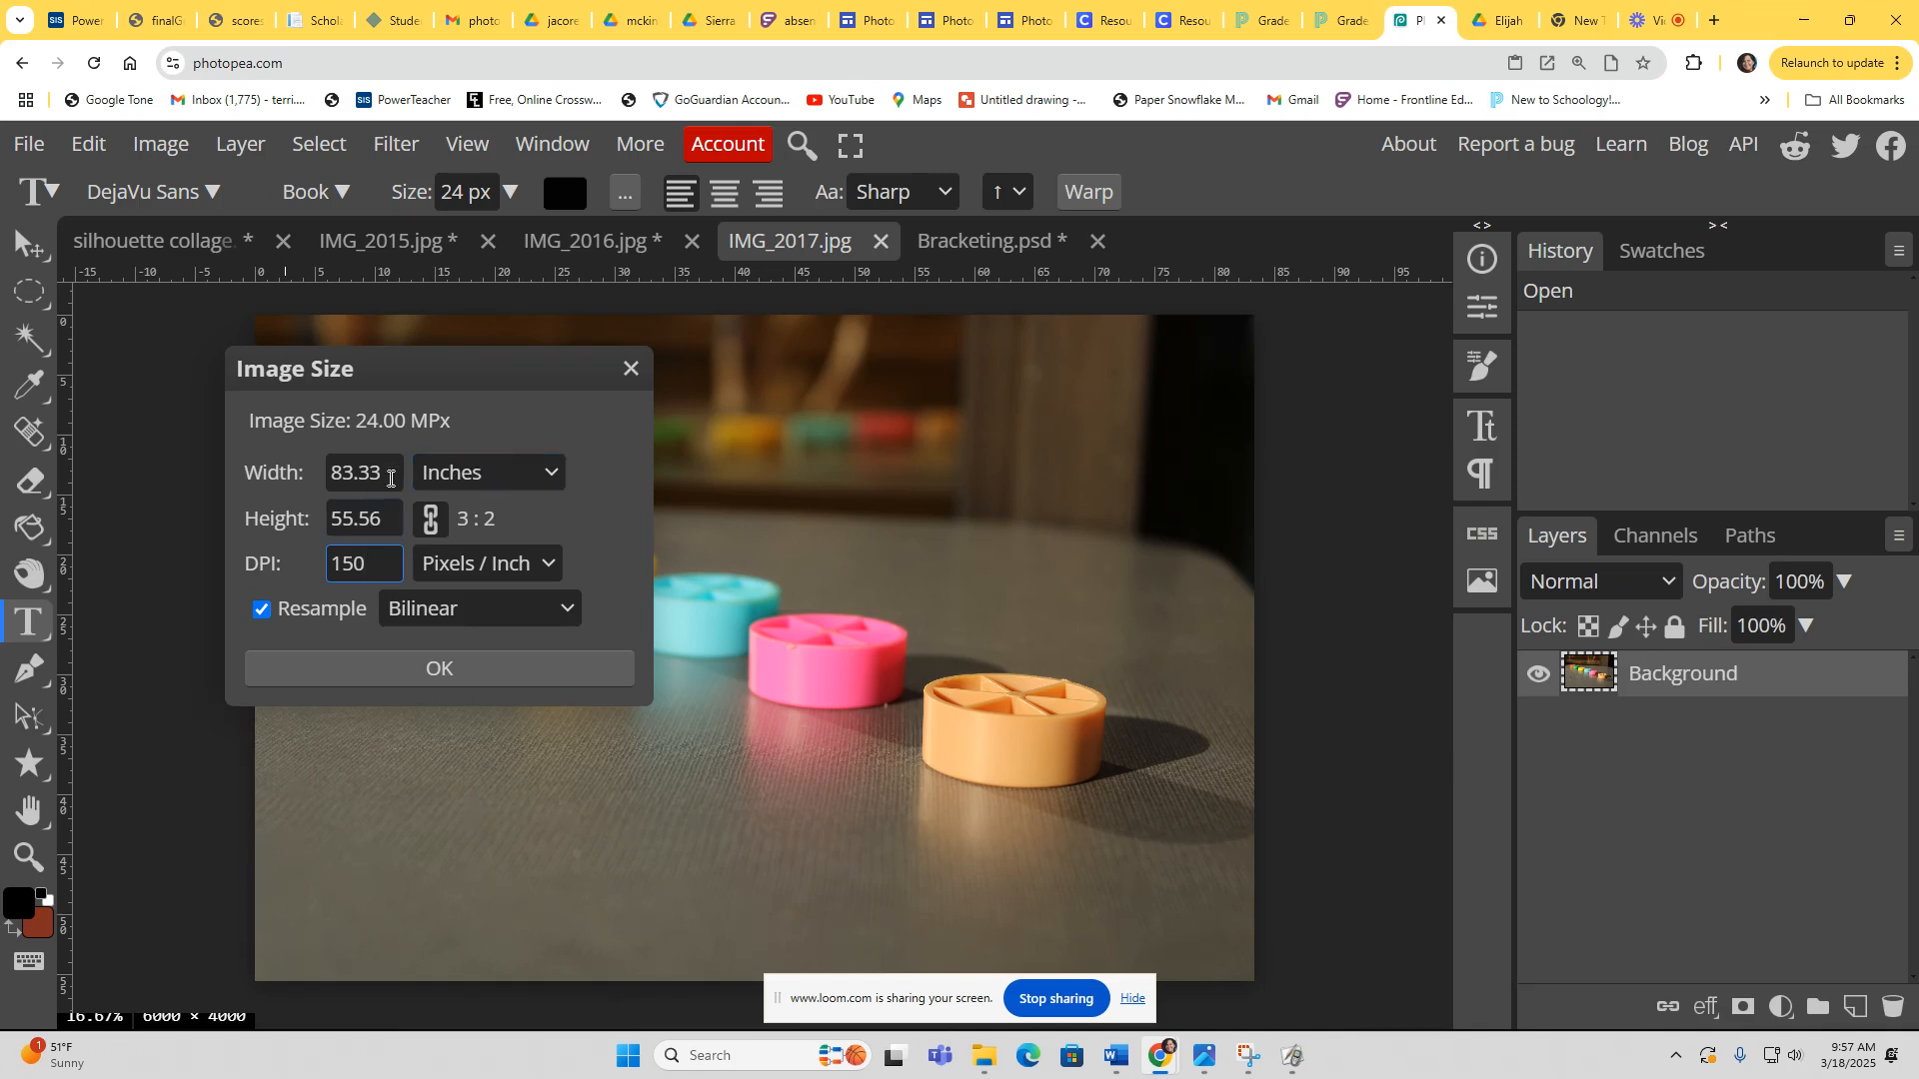
left_click_drag(386, 472, 265, 473)
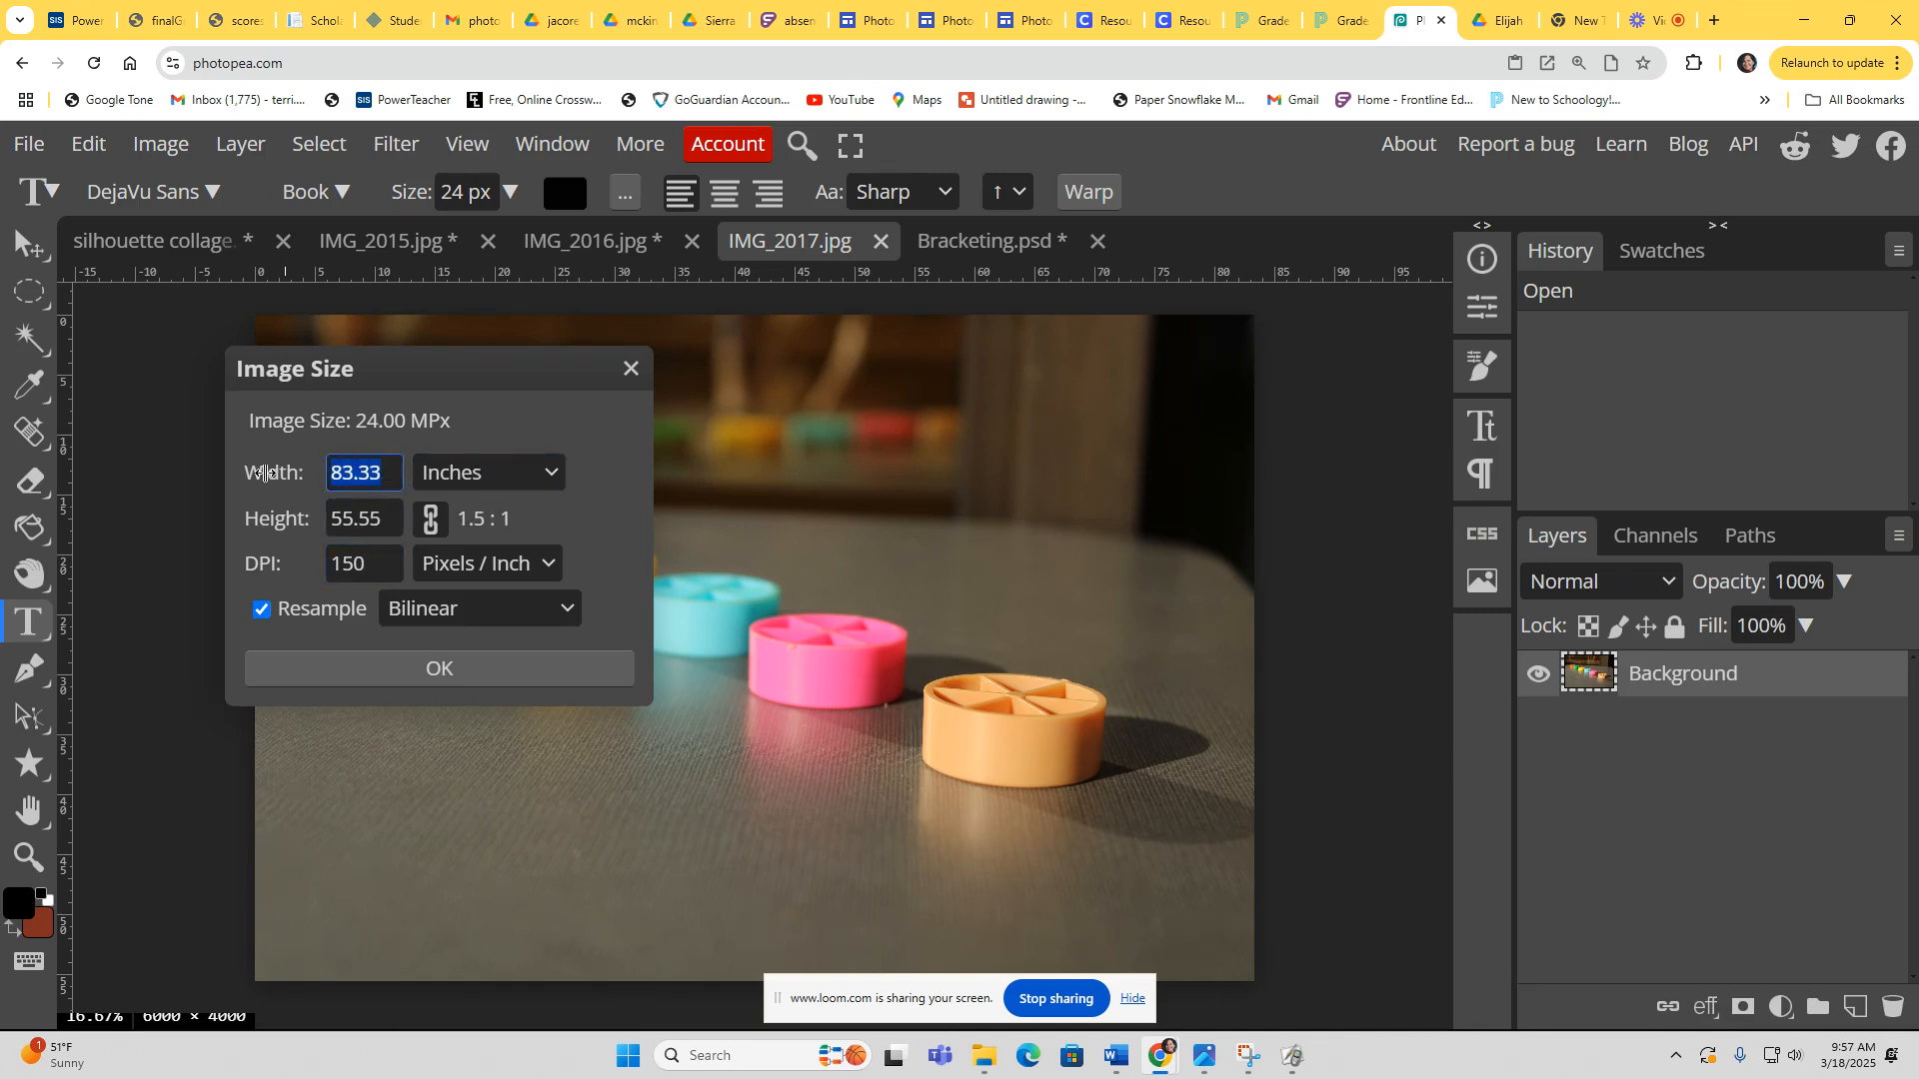
type("3")
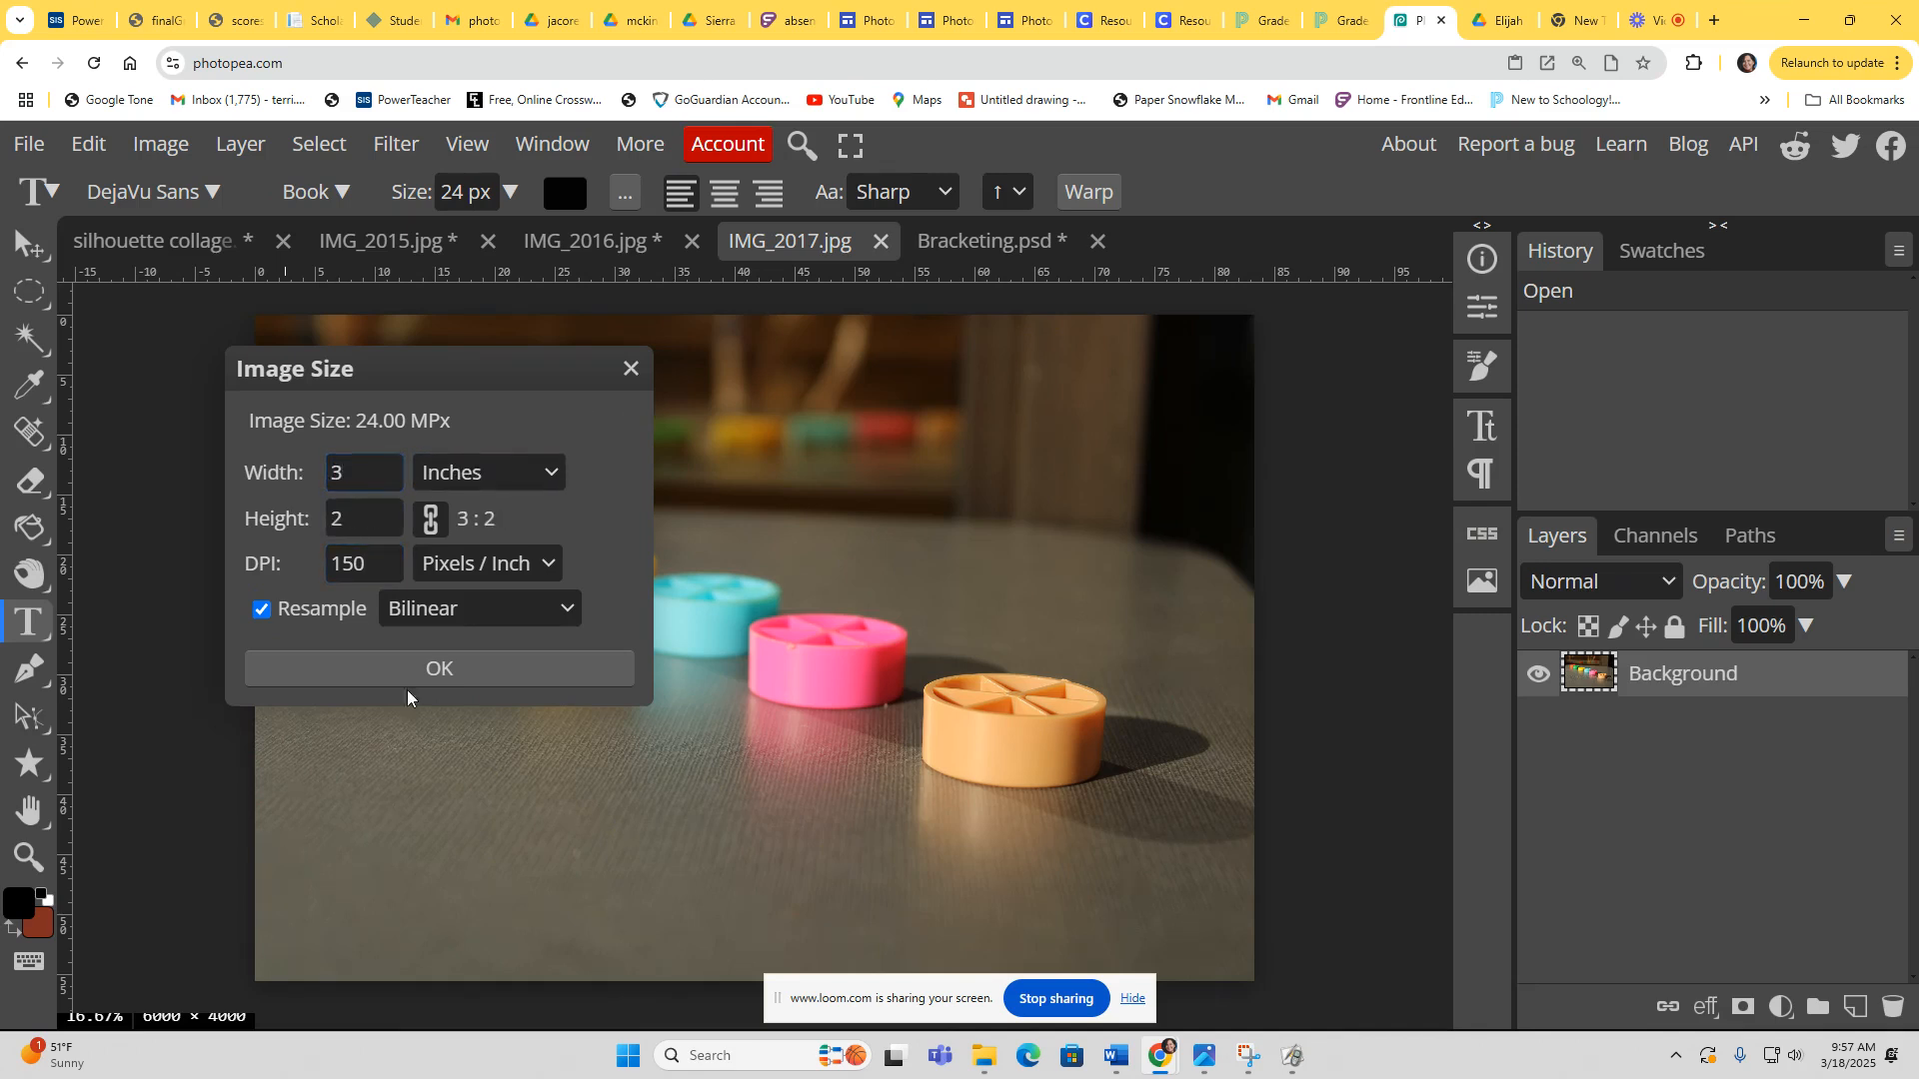
left_click(409, 668)
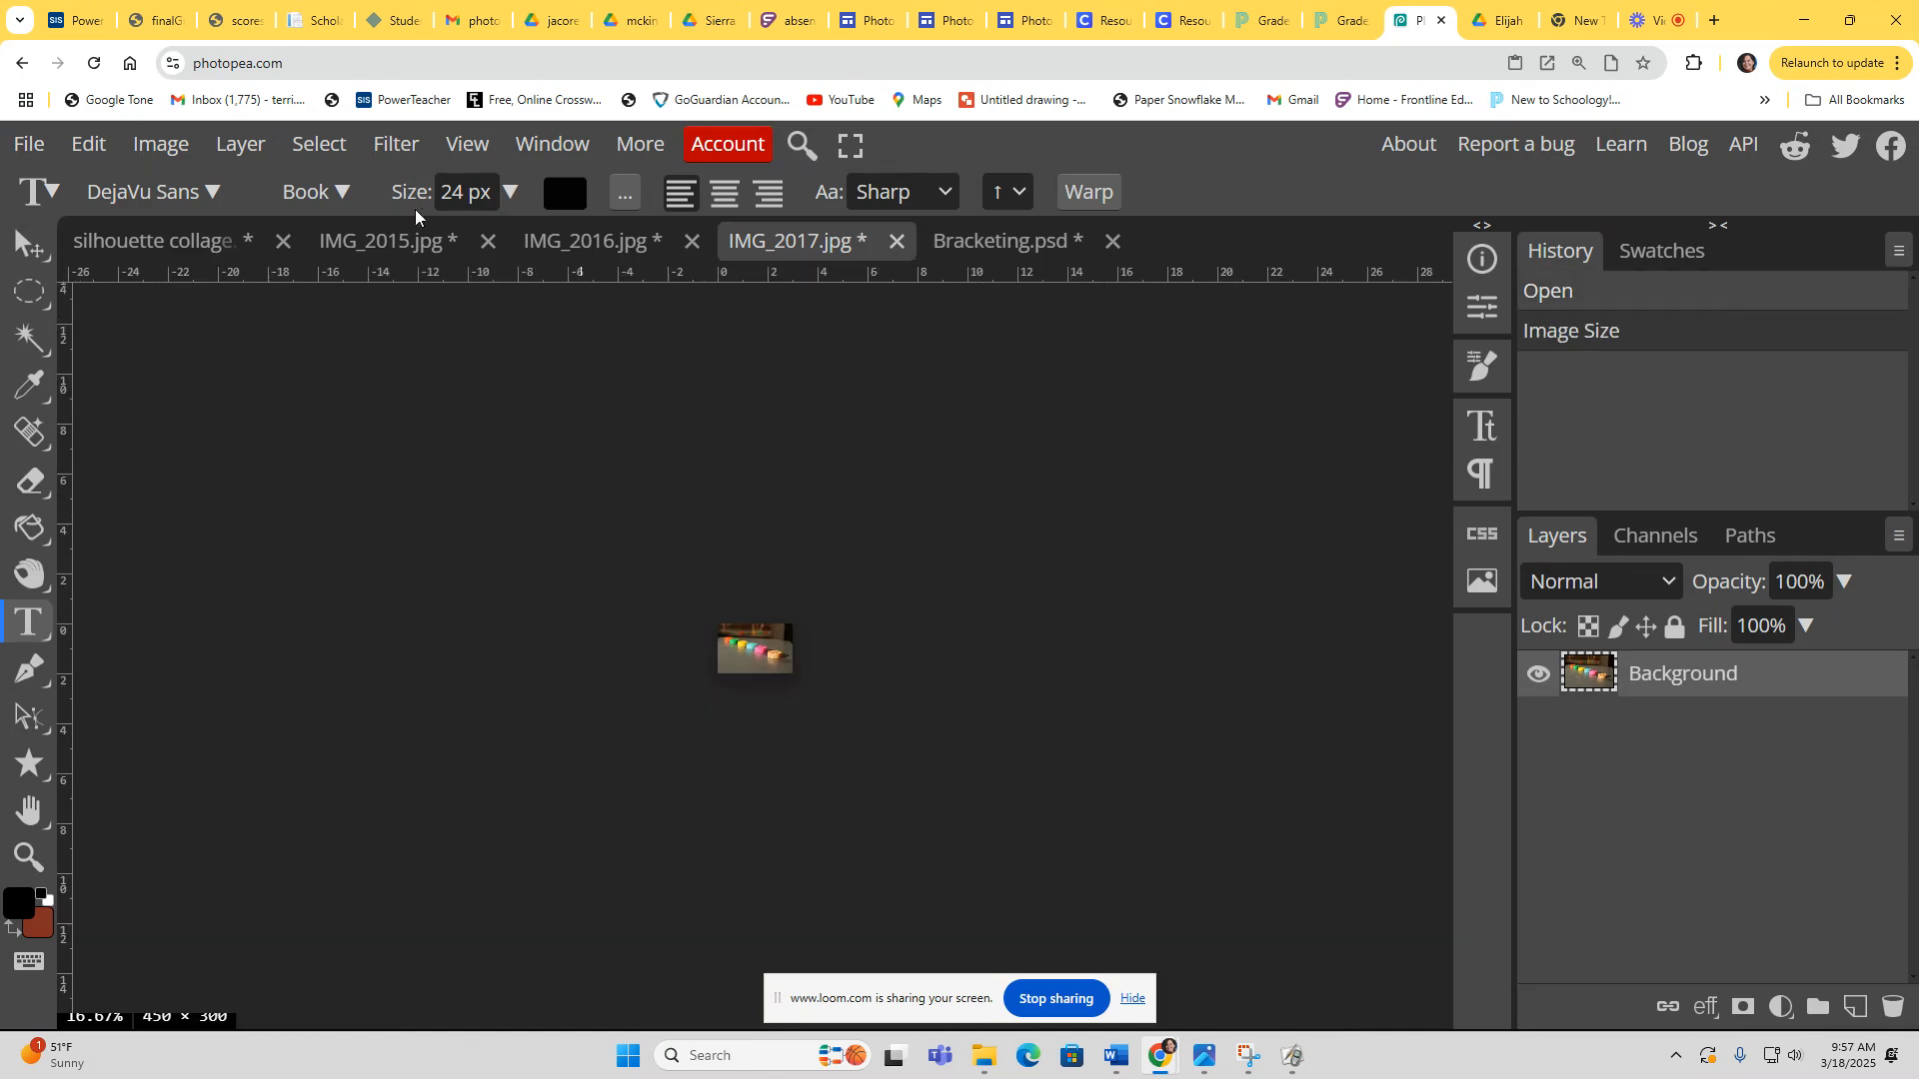
Step: Select all of IMG_2017 and copy it
left_click(319, 143)
left_click(321, 184)
left_click(88, 143)
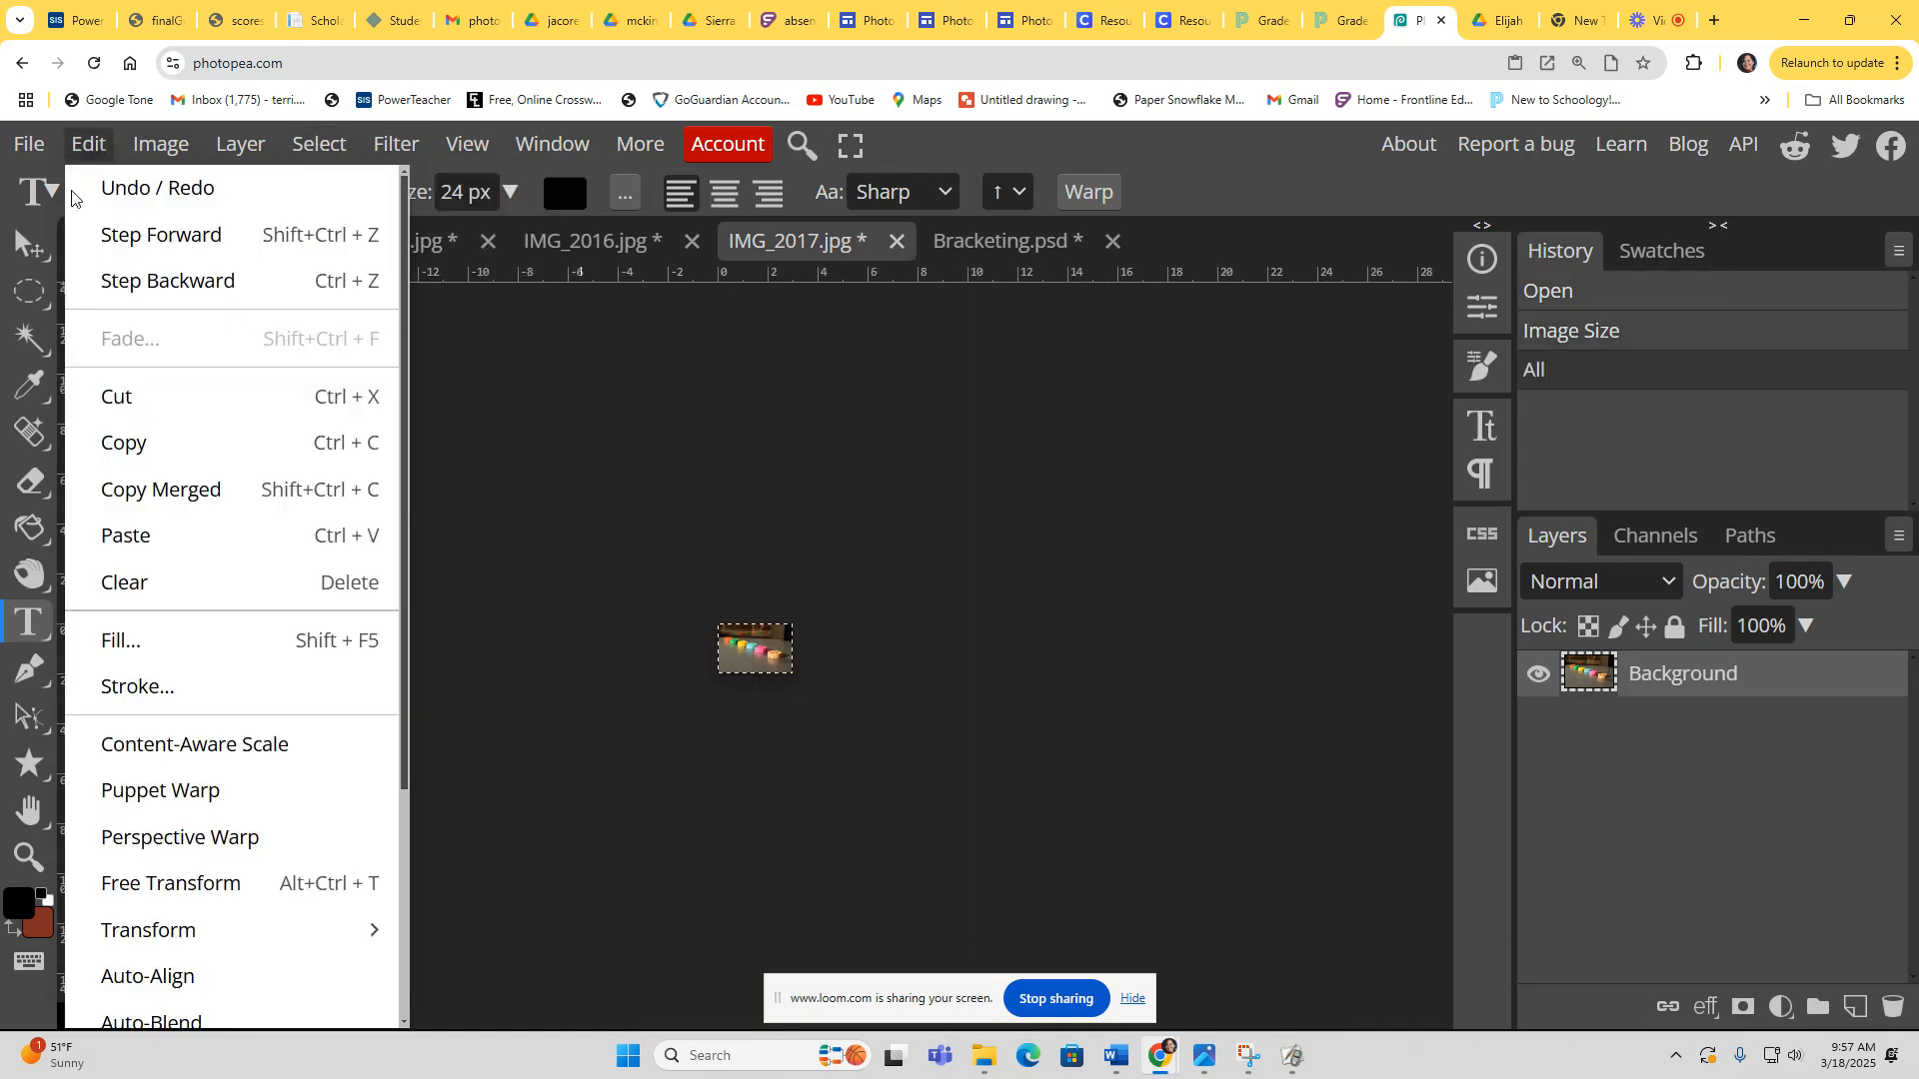
left_click(122, 442)
Step: Paste the copied photo into Bracketing and place it to the right of the second photo
left_click(1039, 250)
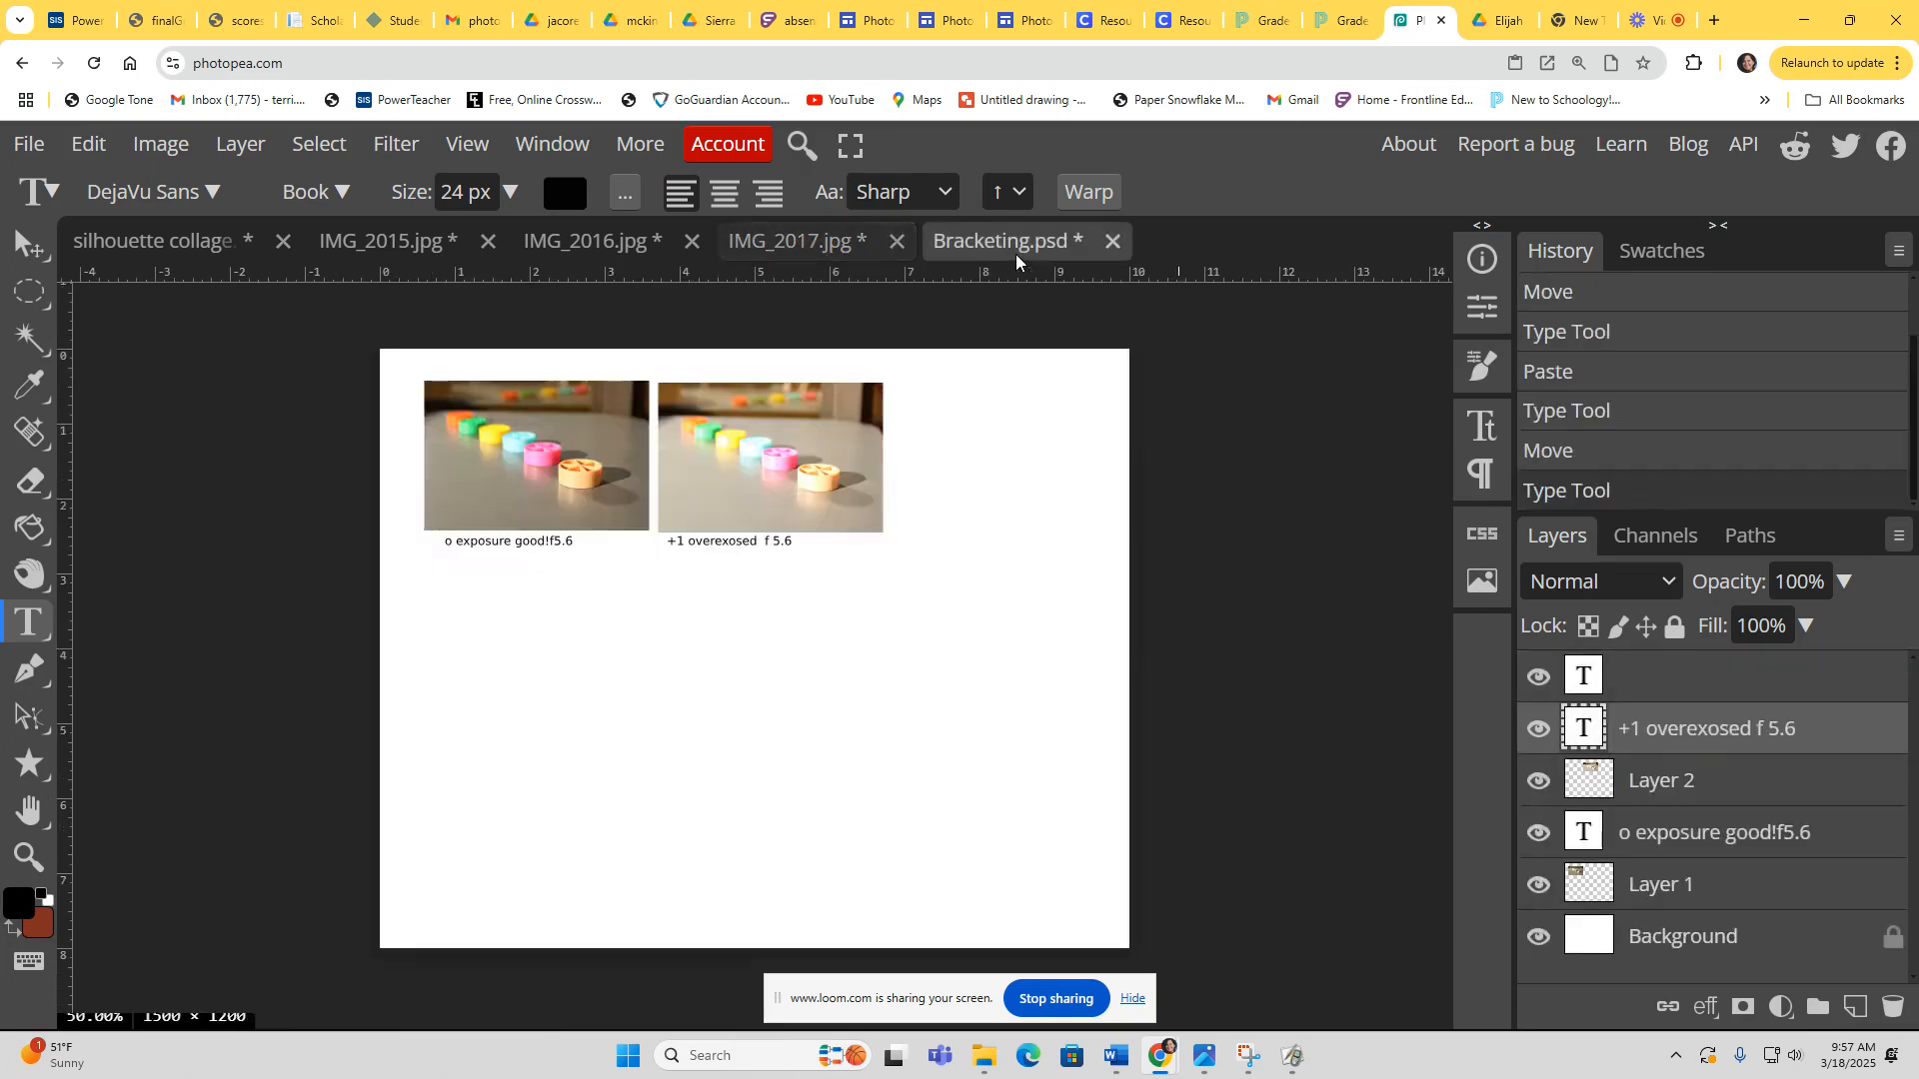
left_click(88, 142)
left_click(127, 535)
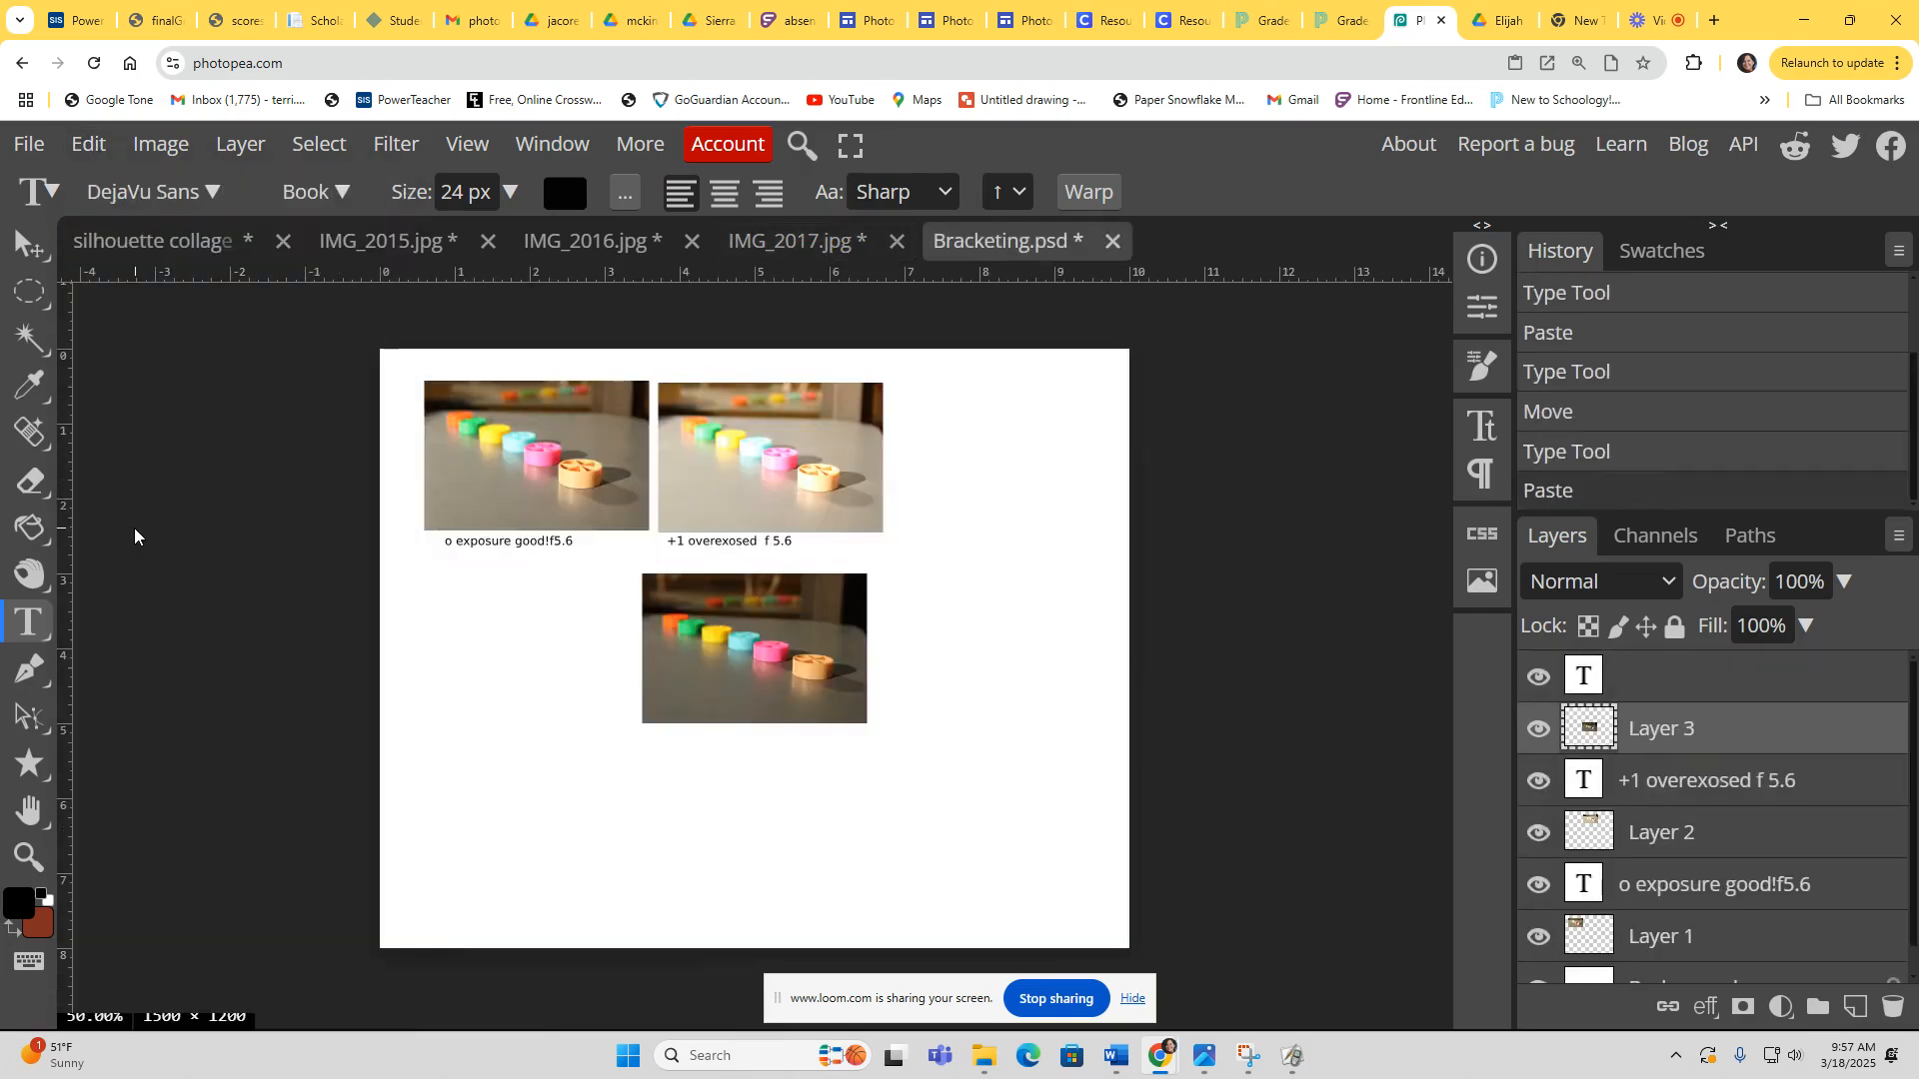
left_click(909, 566)
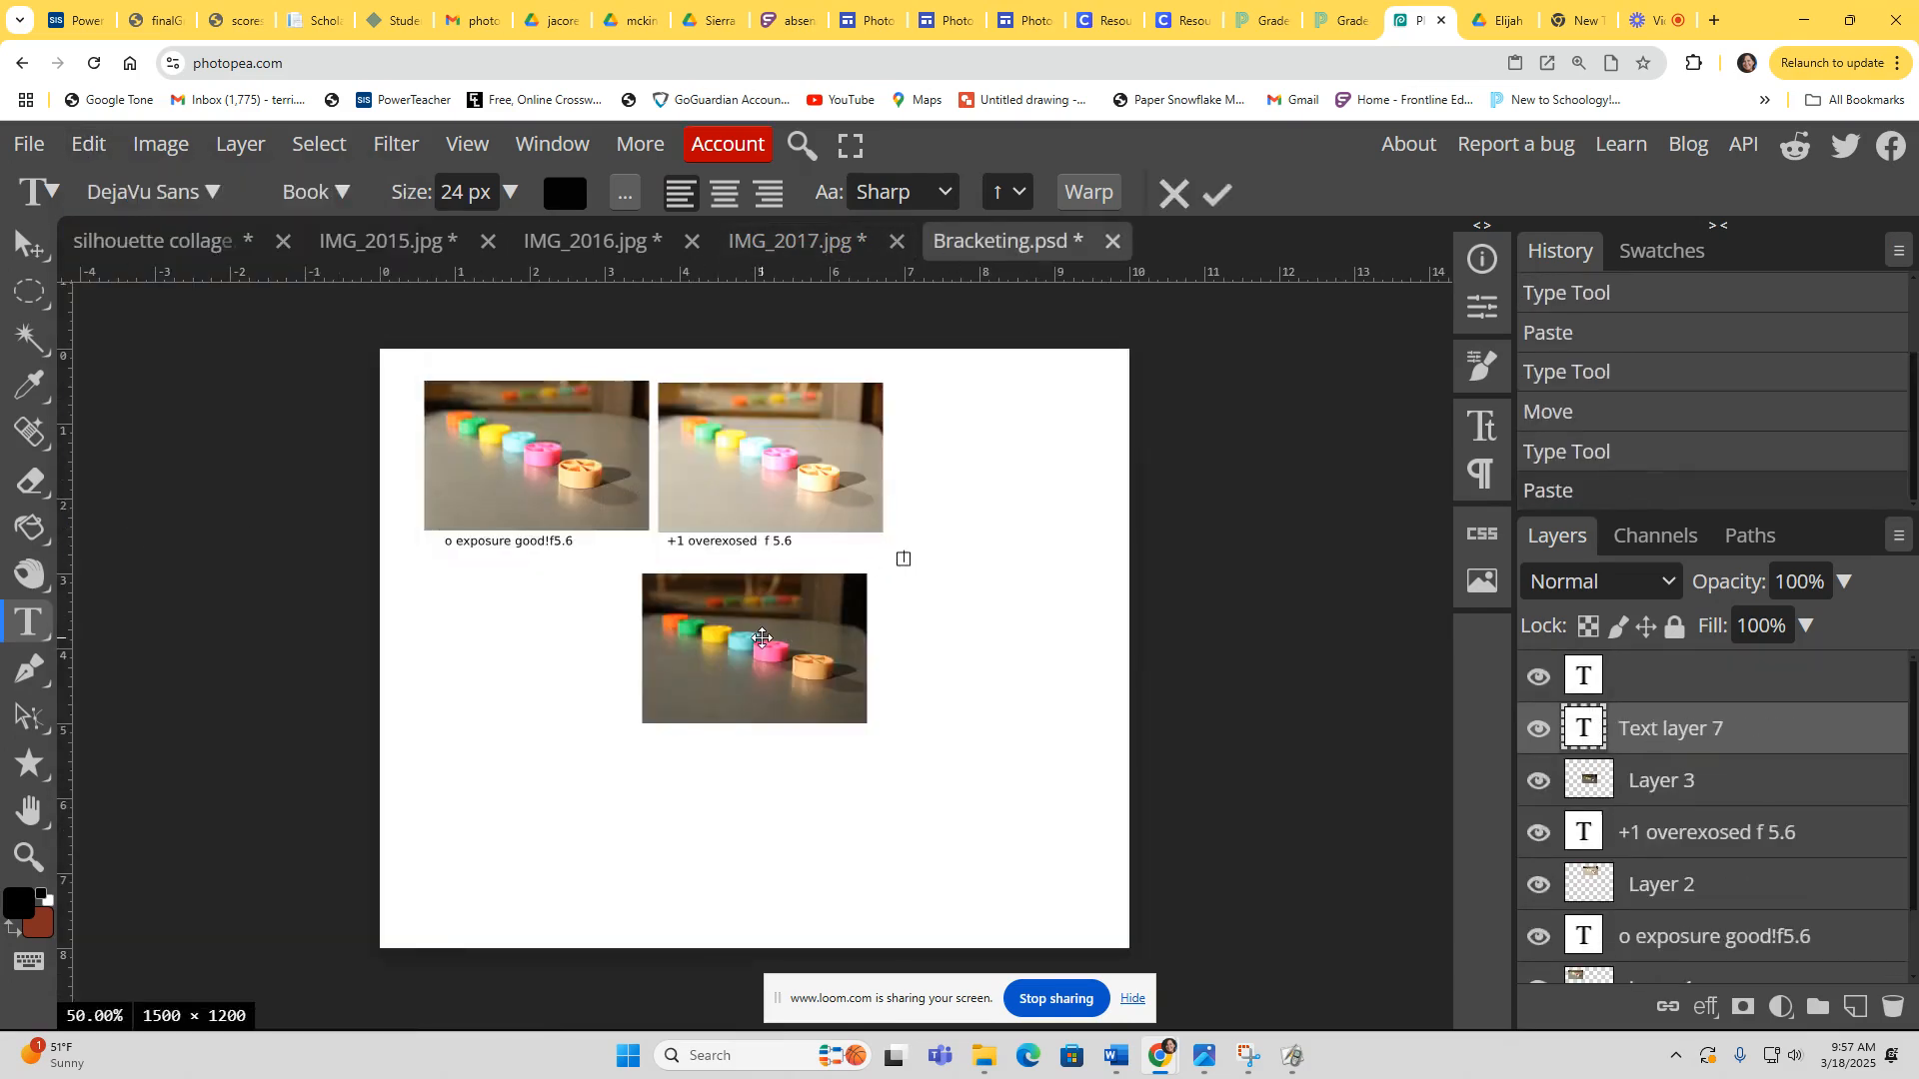
left_click(30, 245)
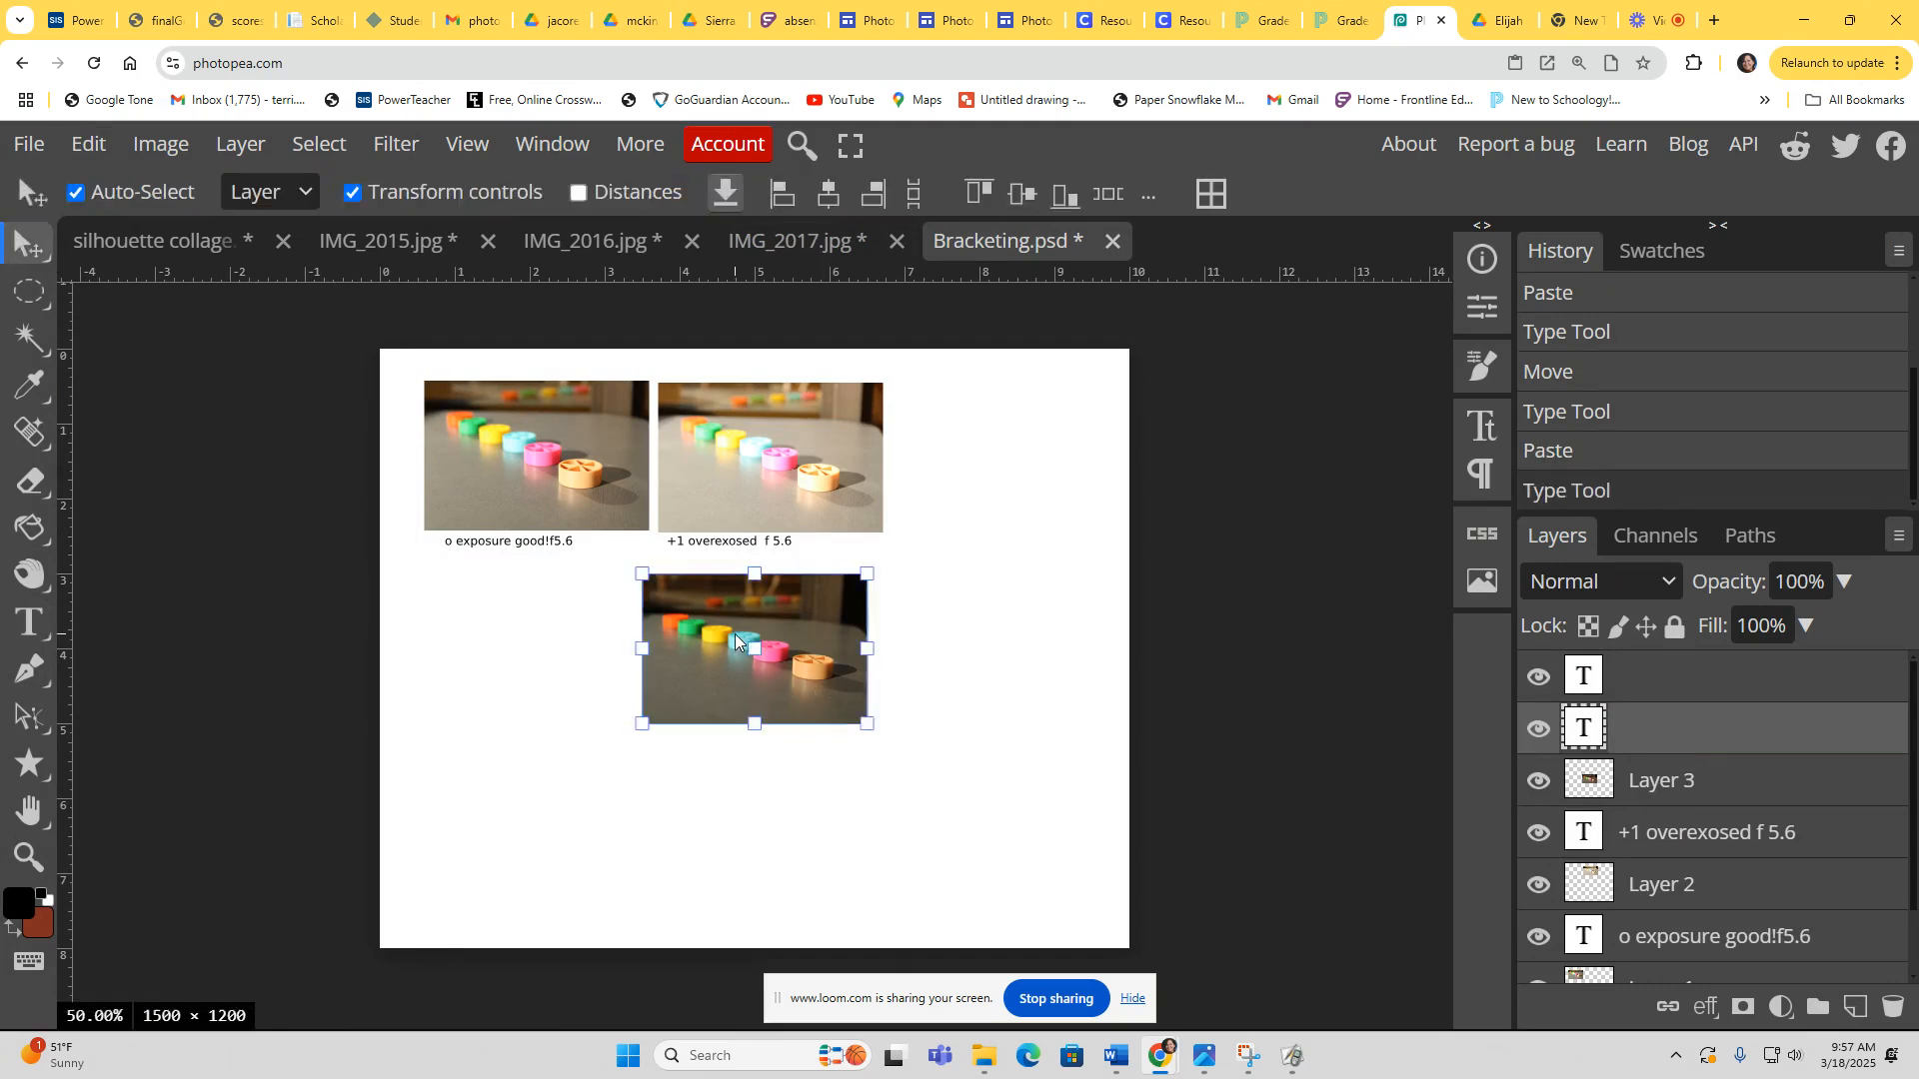
left_click_drag(736, 640, 977, 452)
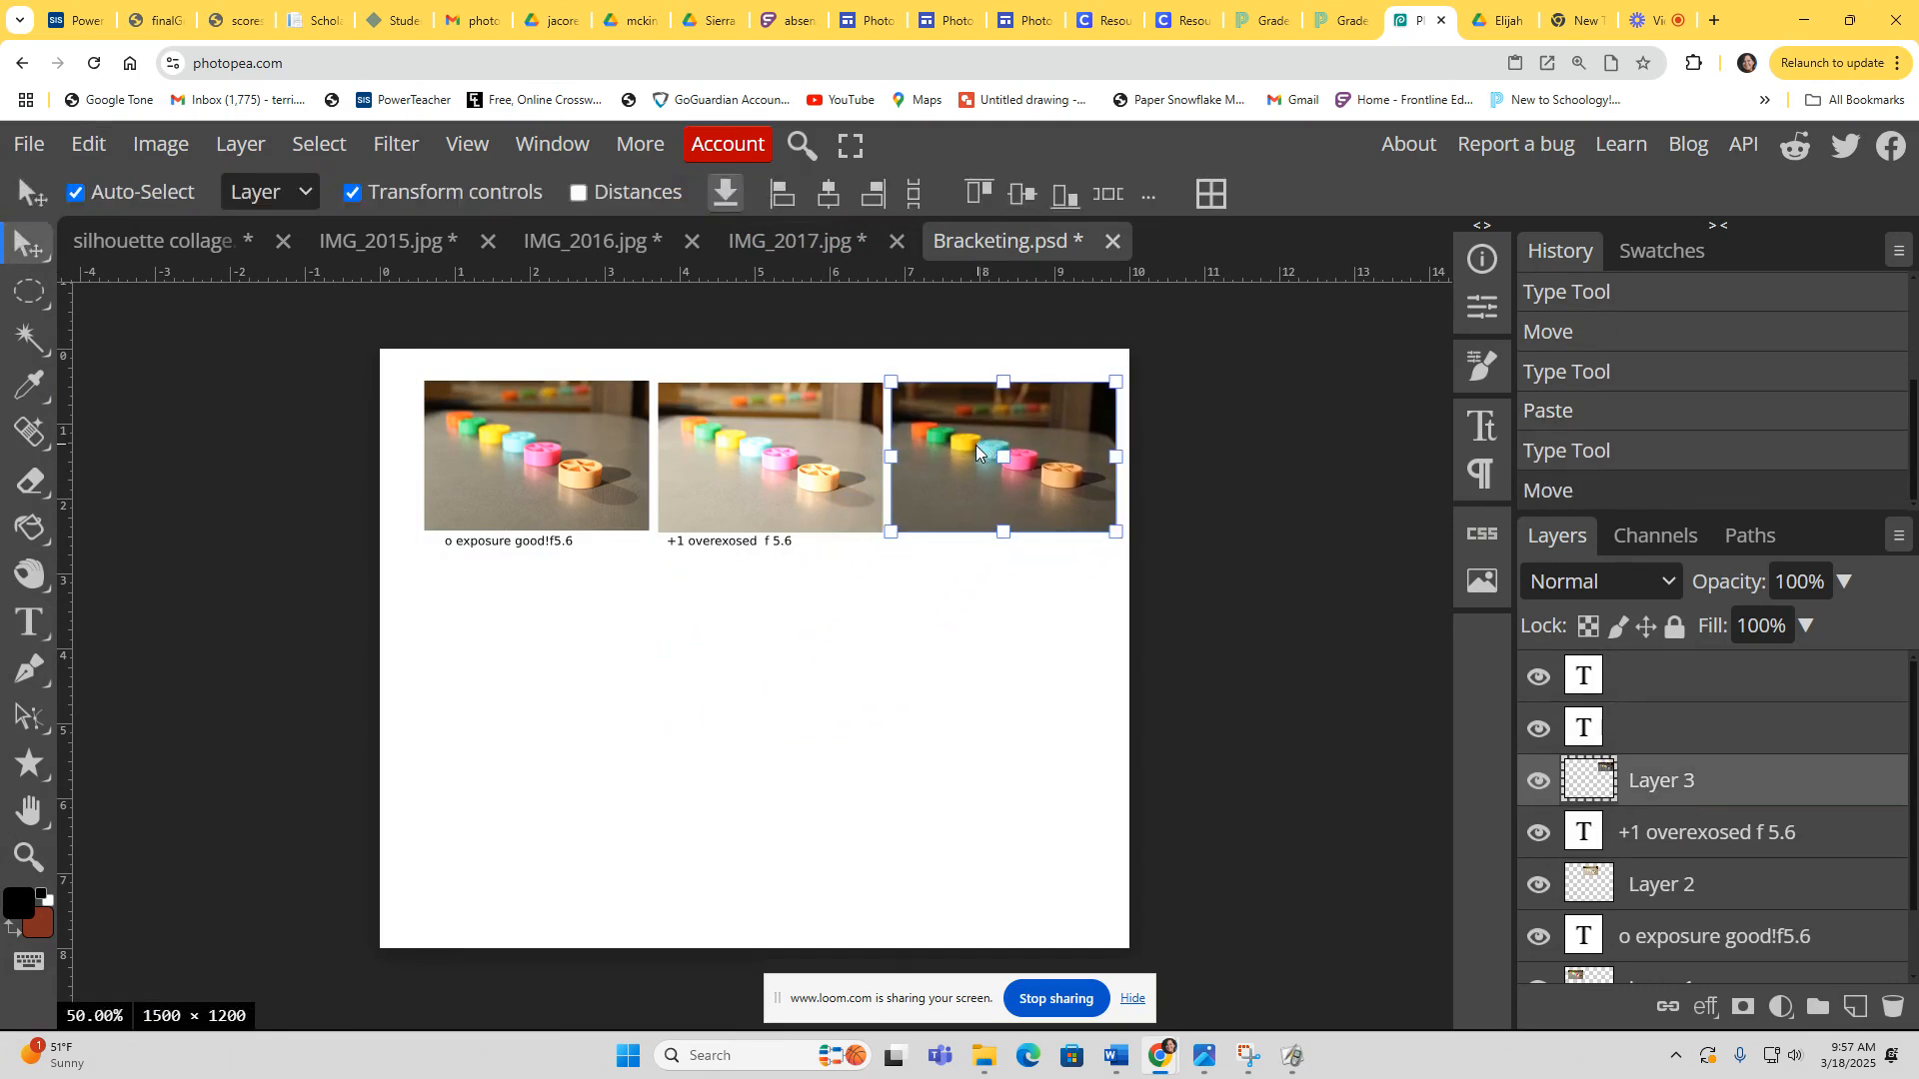
Step: Tighten the spacing of the three photos by nudging each one slightly left
left_click(1599, 884)
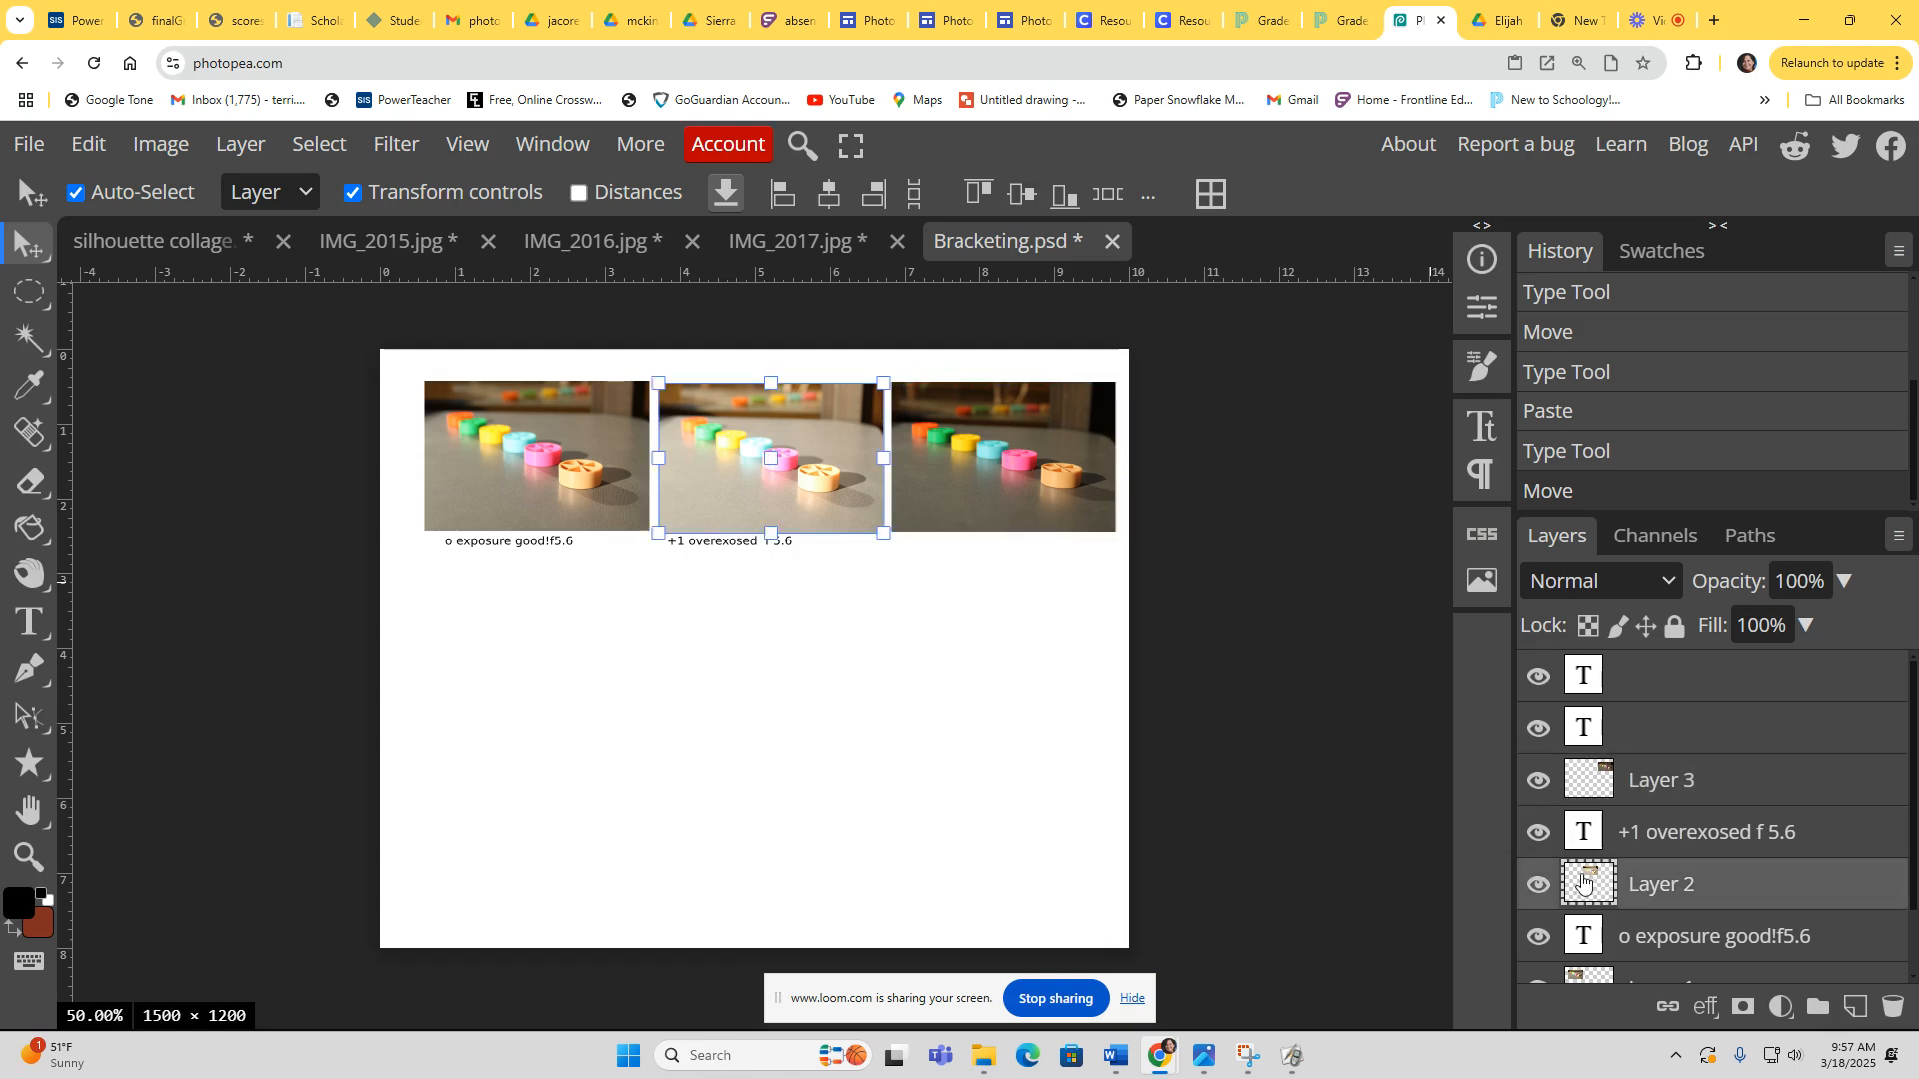
left_click_drag(743, 449, 726, 450)
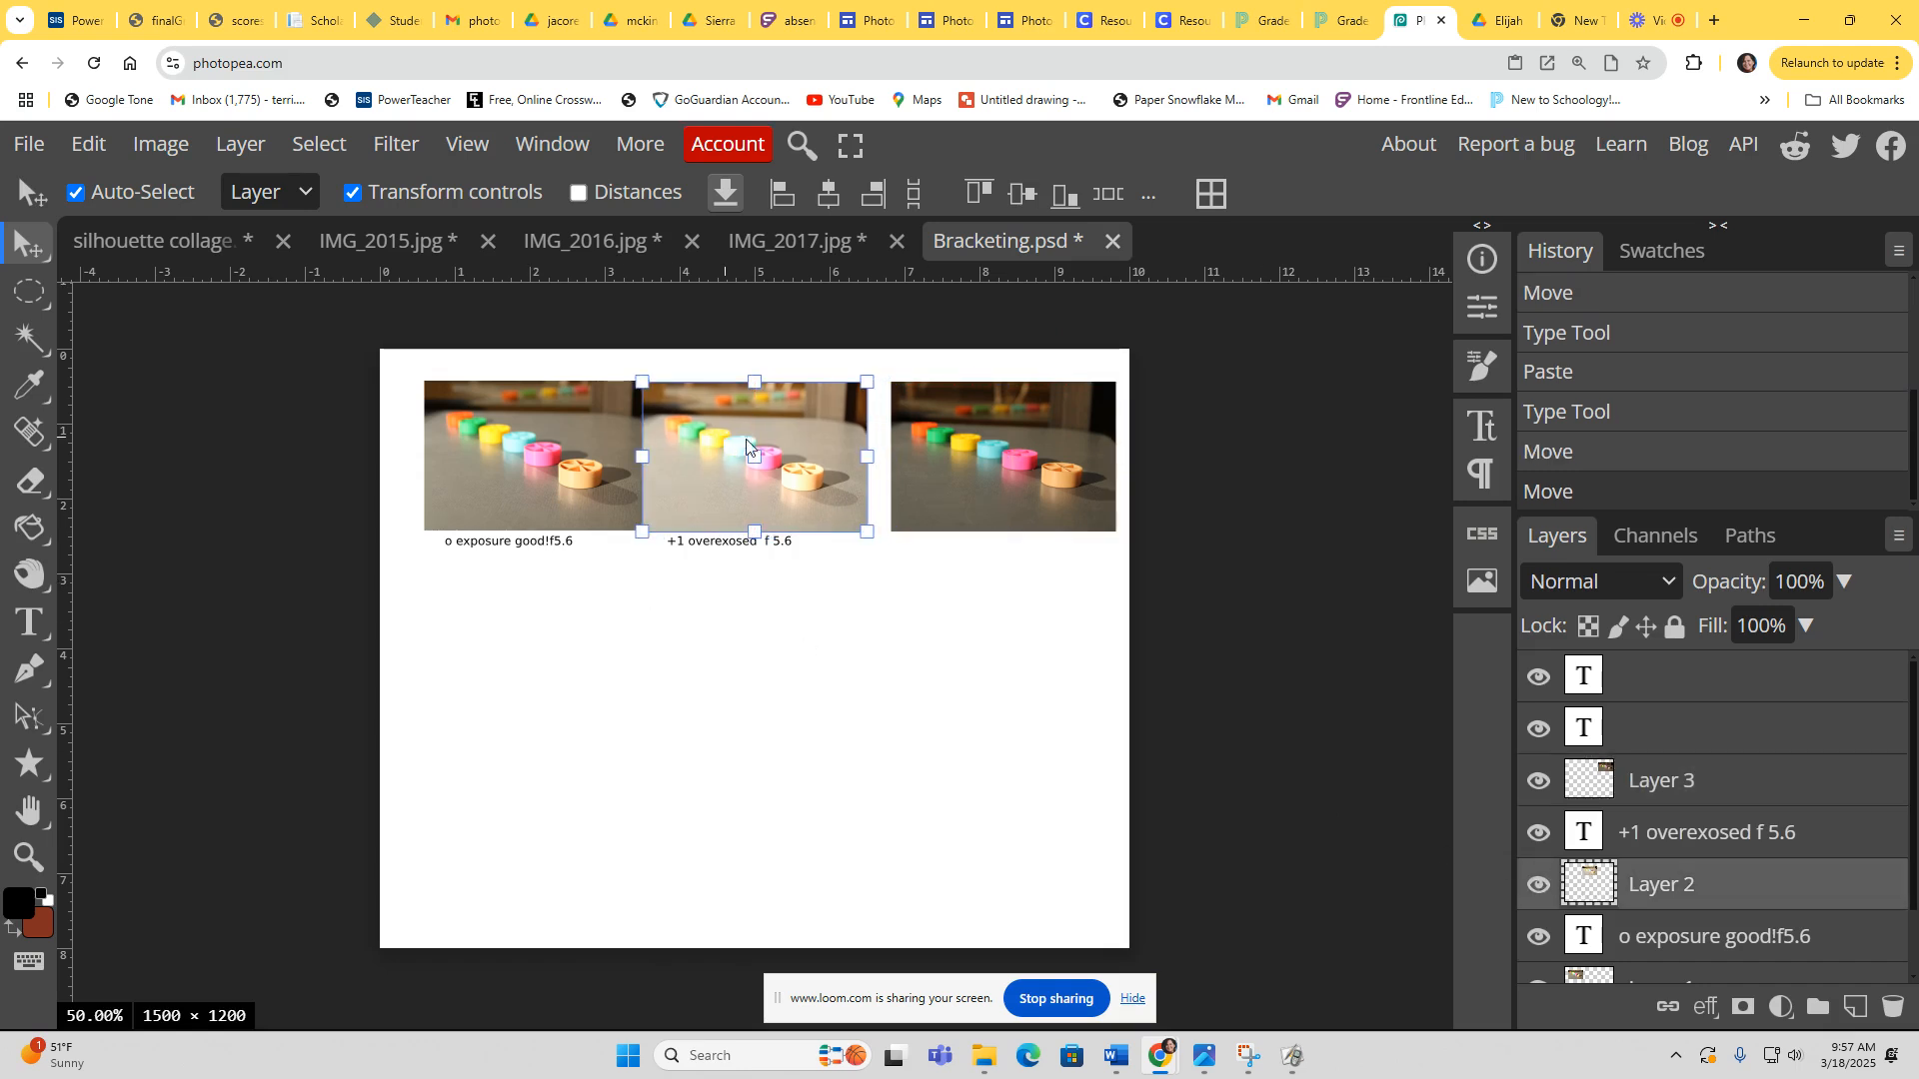
scroll(1571, 899, "down", 2)
left_click(1587, 907)
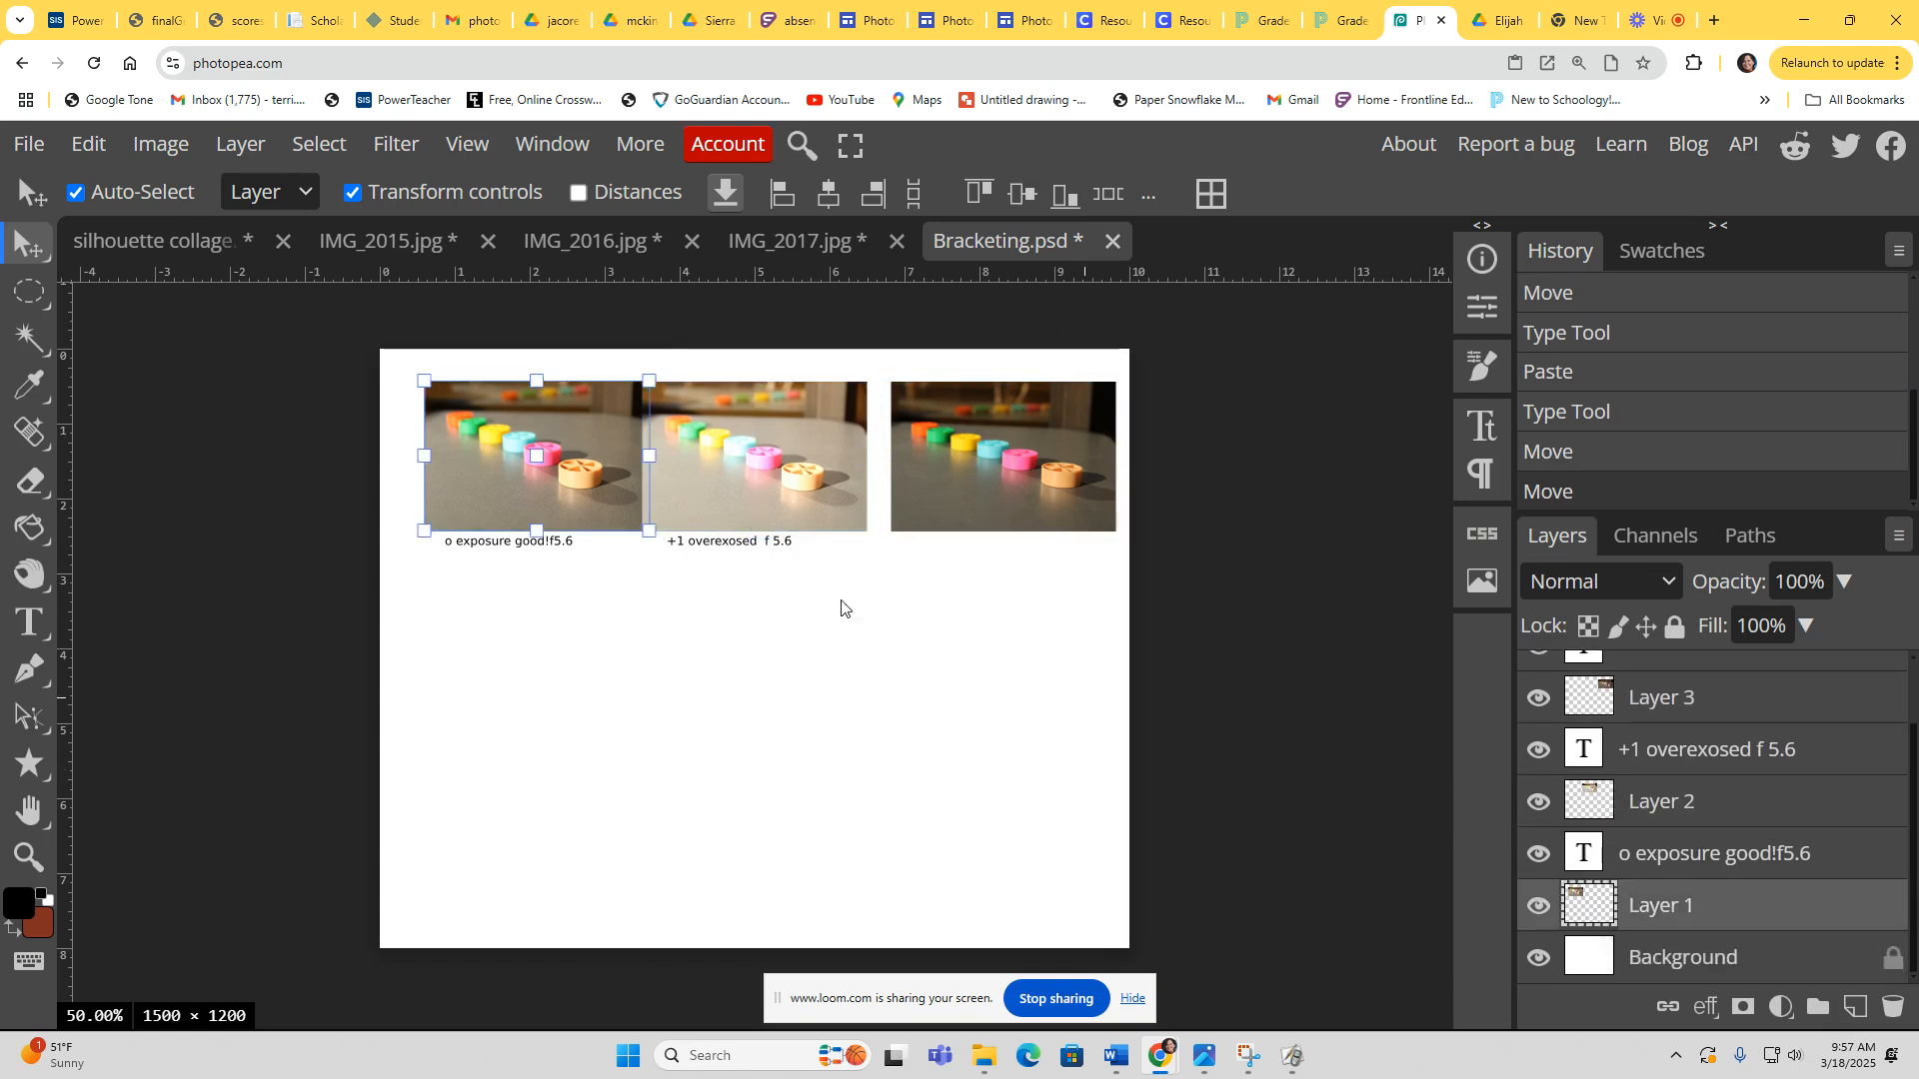
left_click_drag(537, 445, 515, 440)
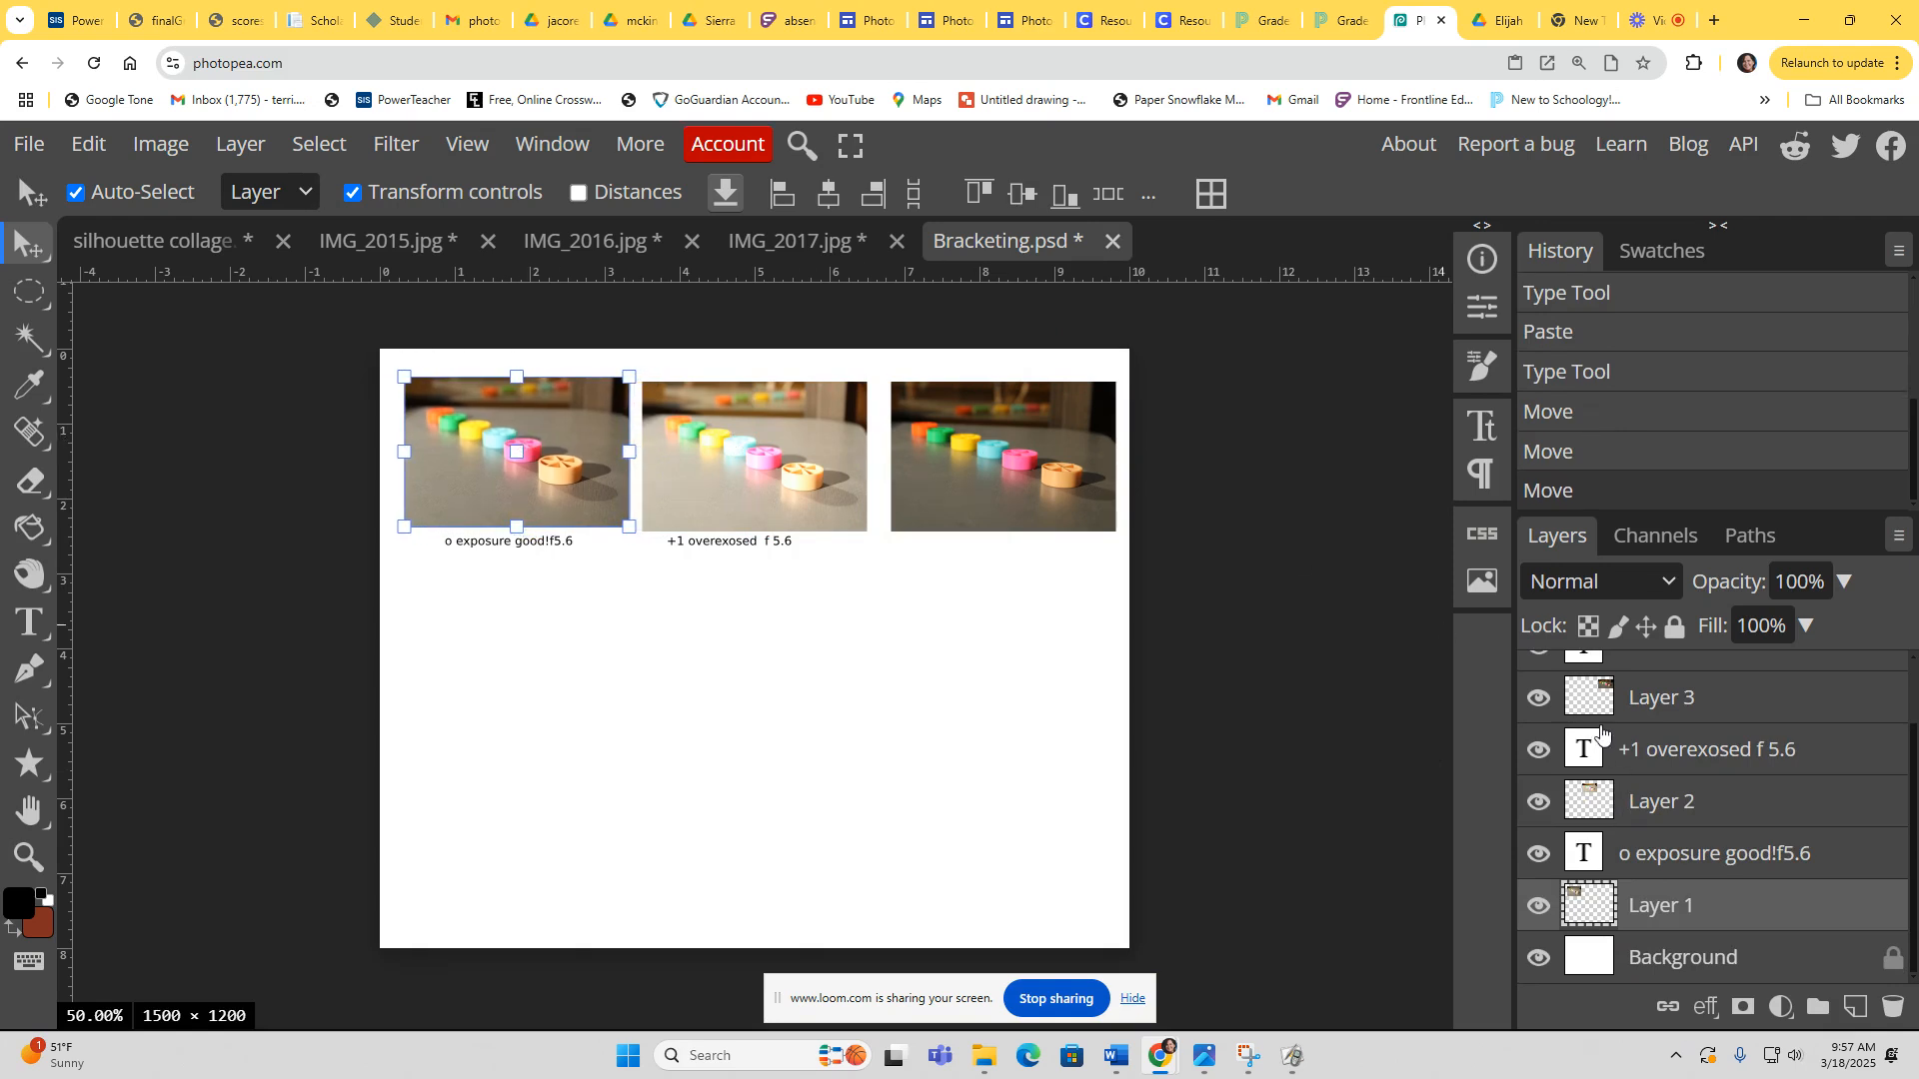
scroll(1601, 729, "up", 1)
left_click(1587, 785)
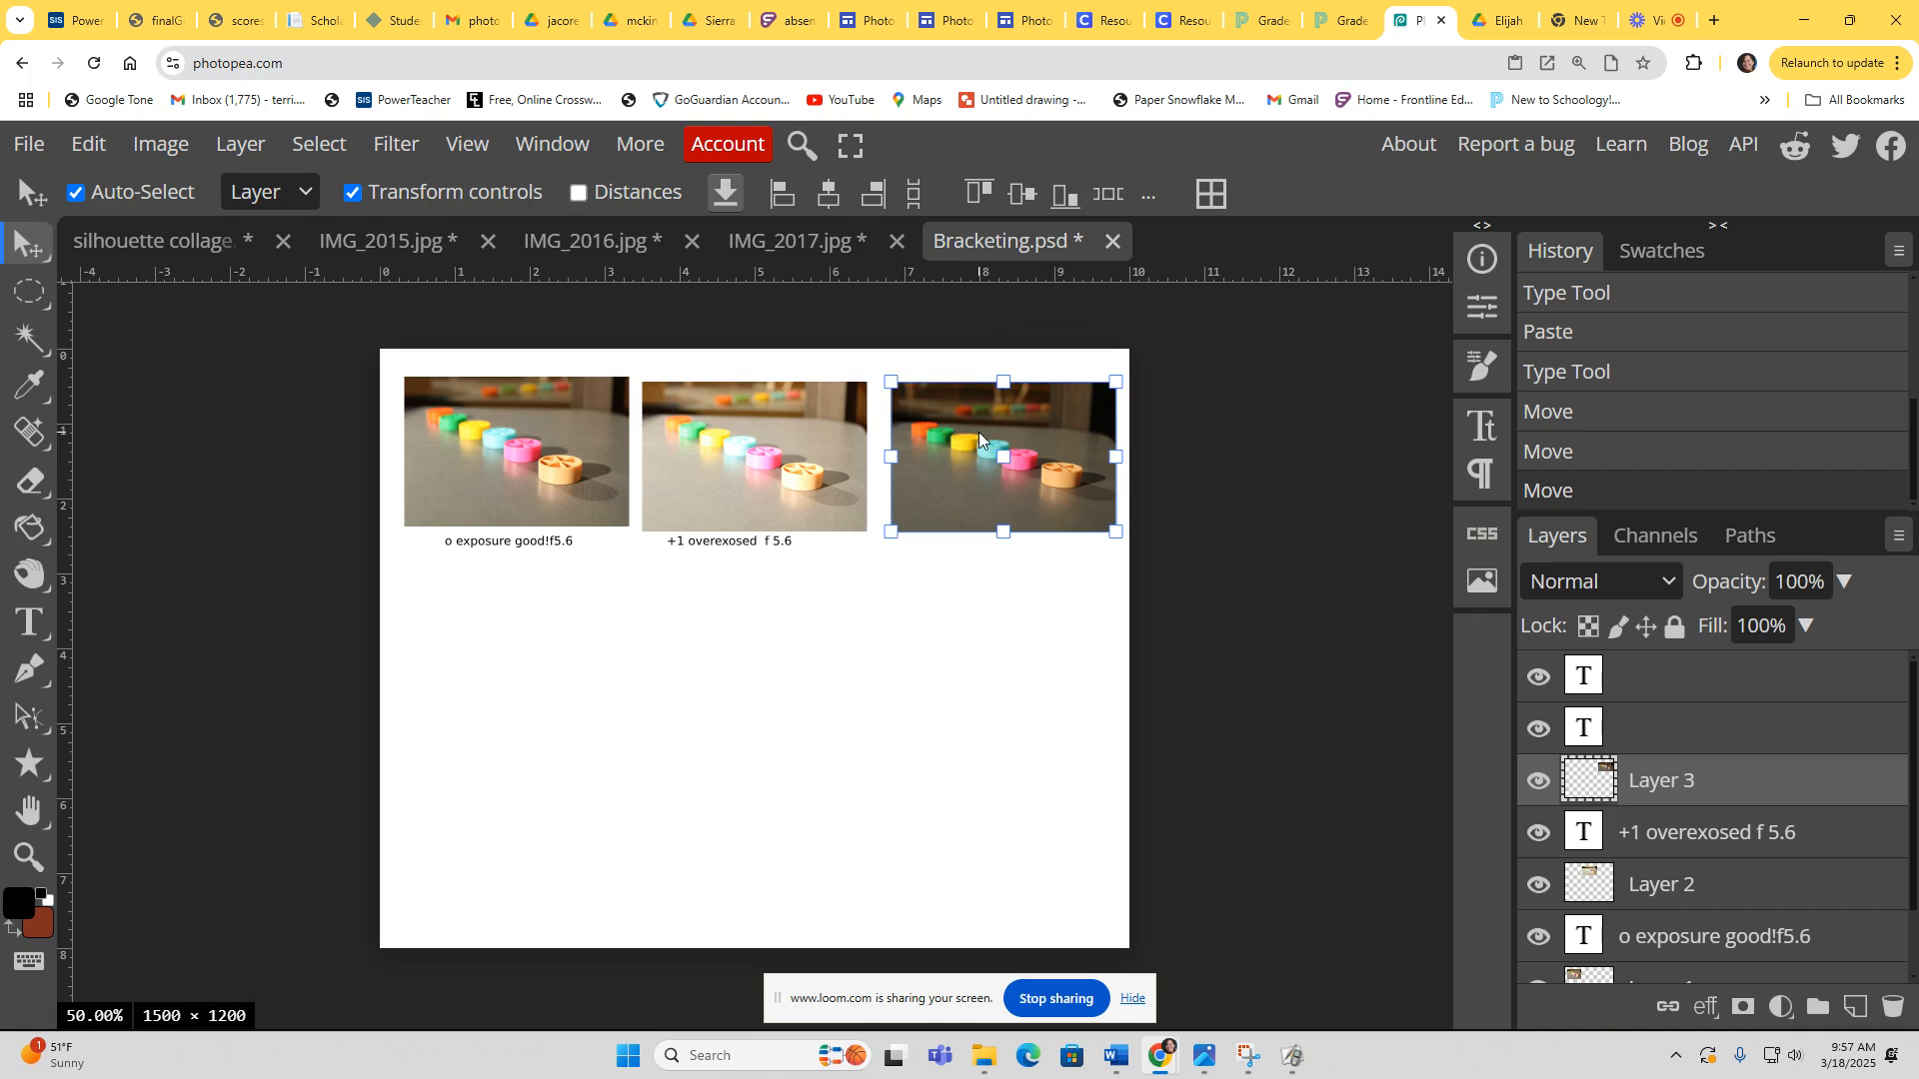
left_click_drag(980, 432, 968, 432)
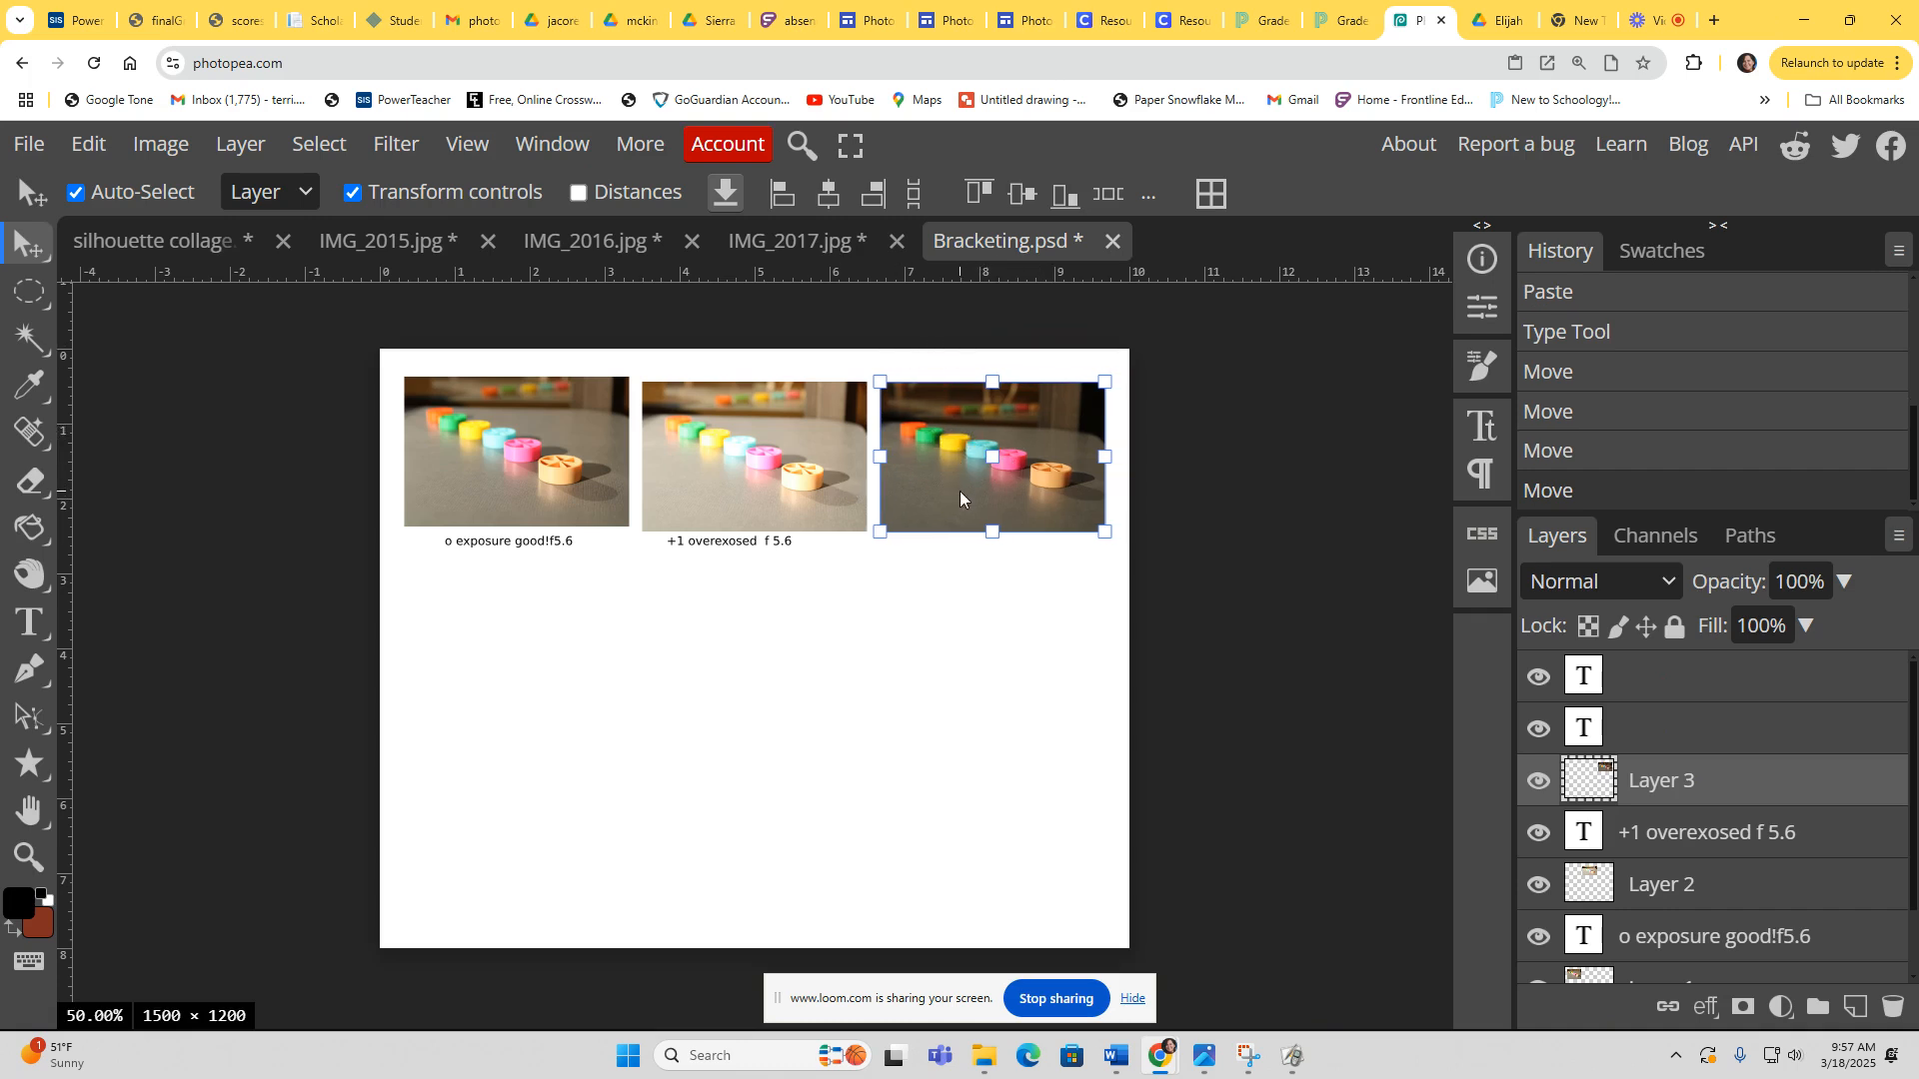
Step: Add a text label below the third photo reading -1 underexposed f5.6
left_click(28, 622)
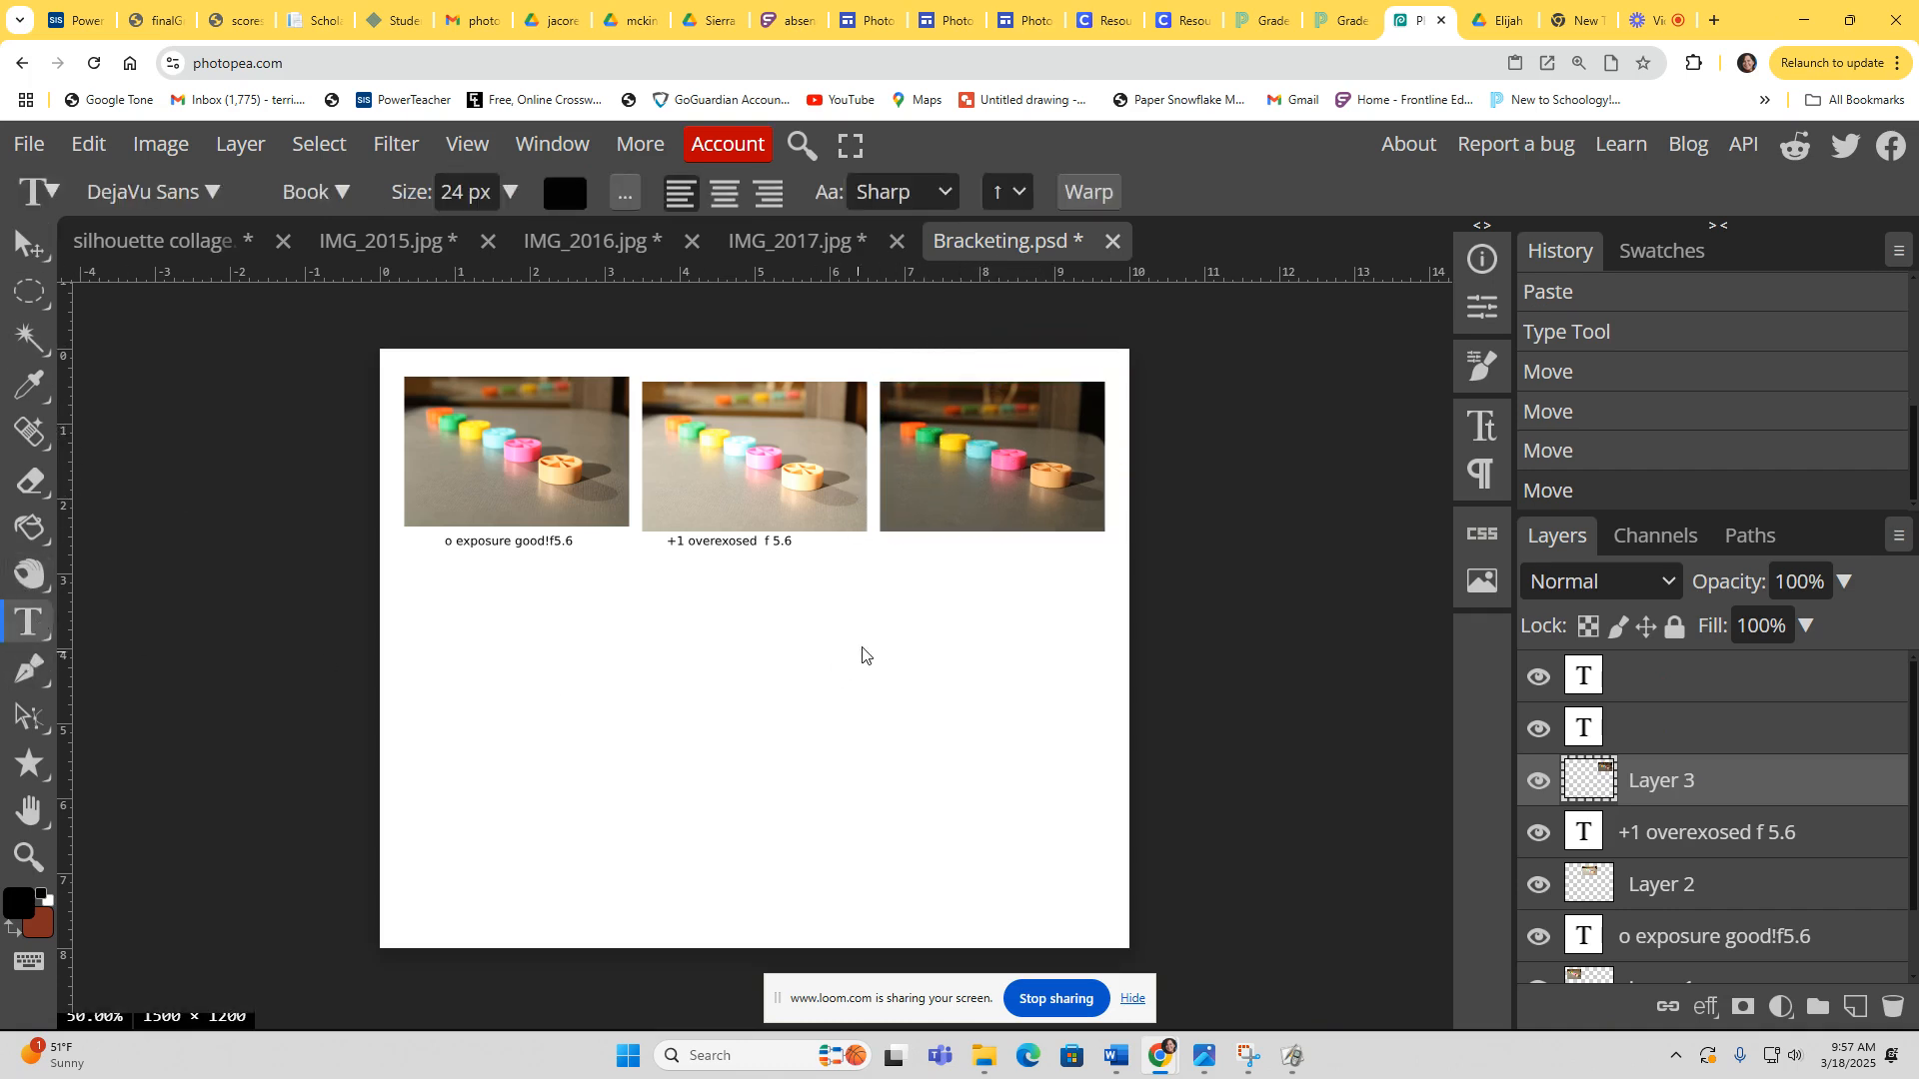
left_click(901, 556)
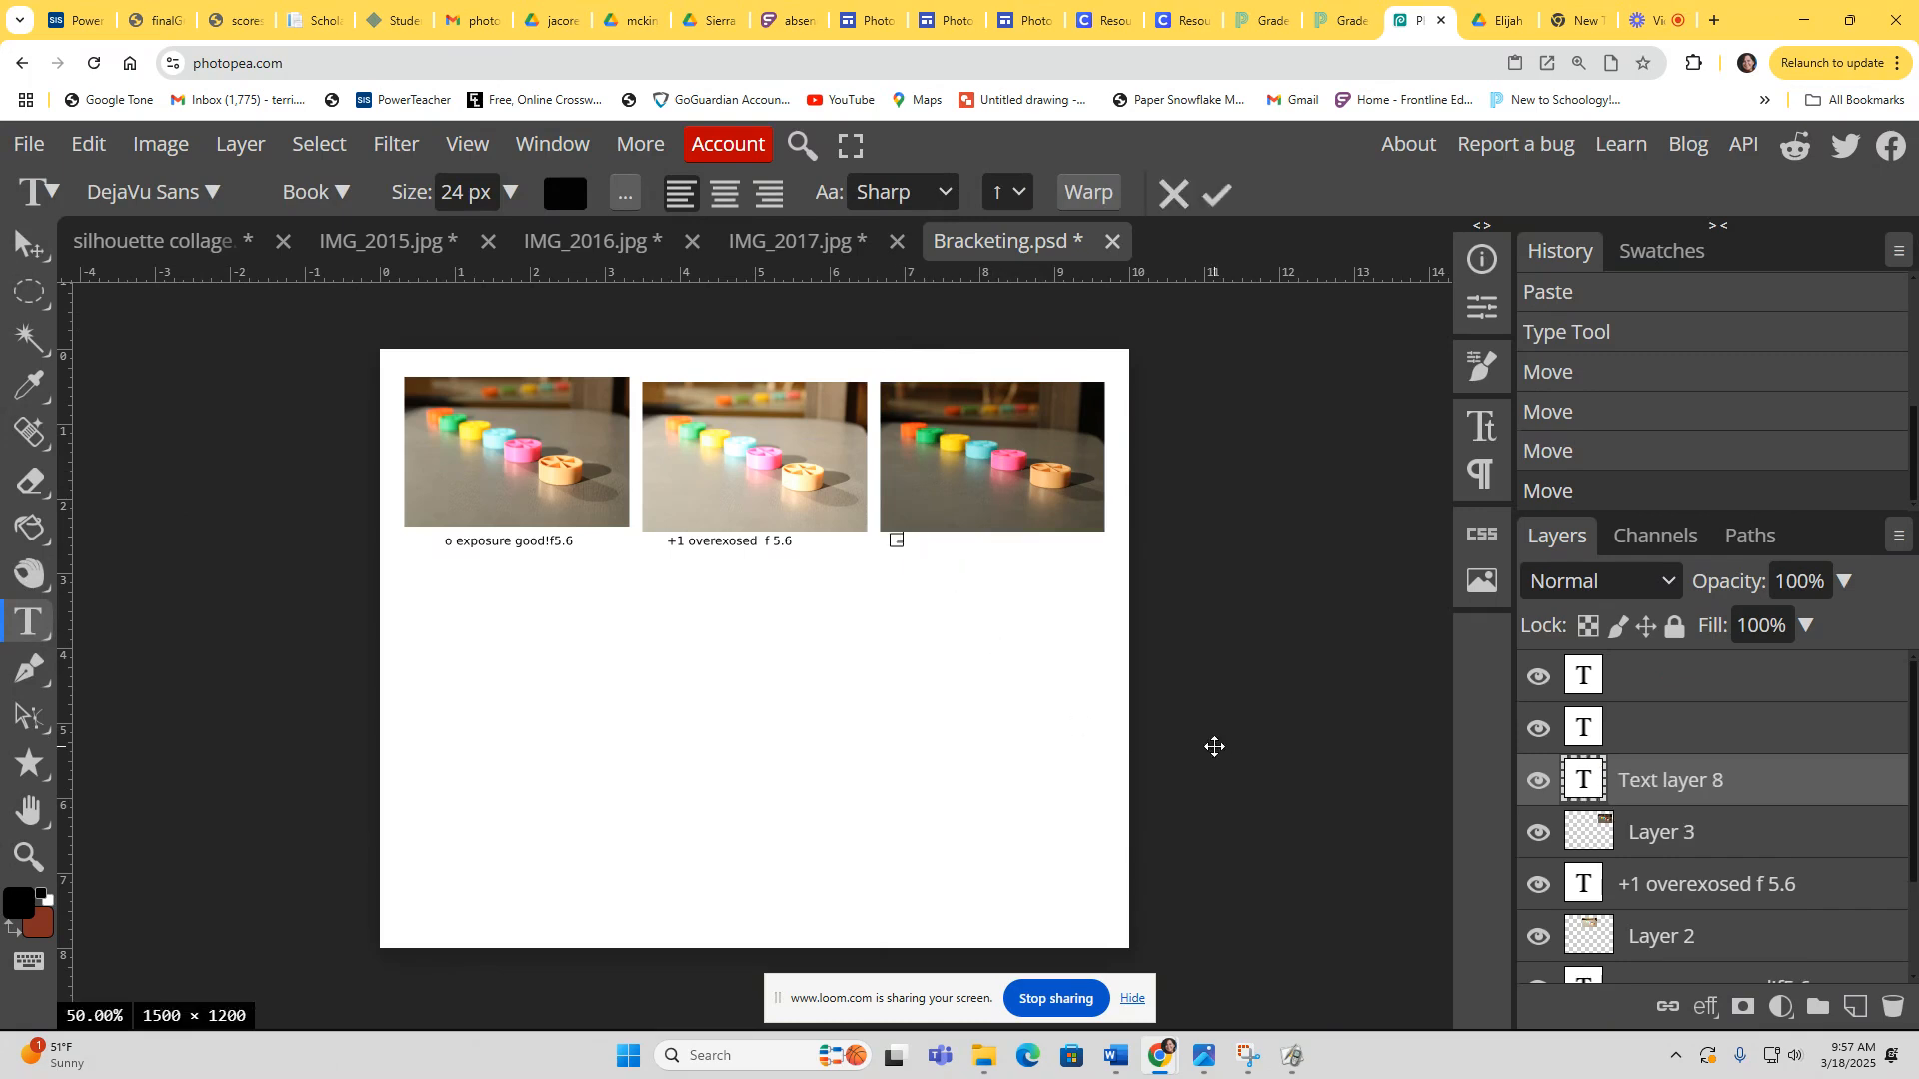
type("-1 un")
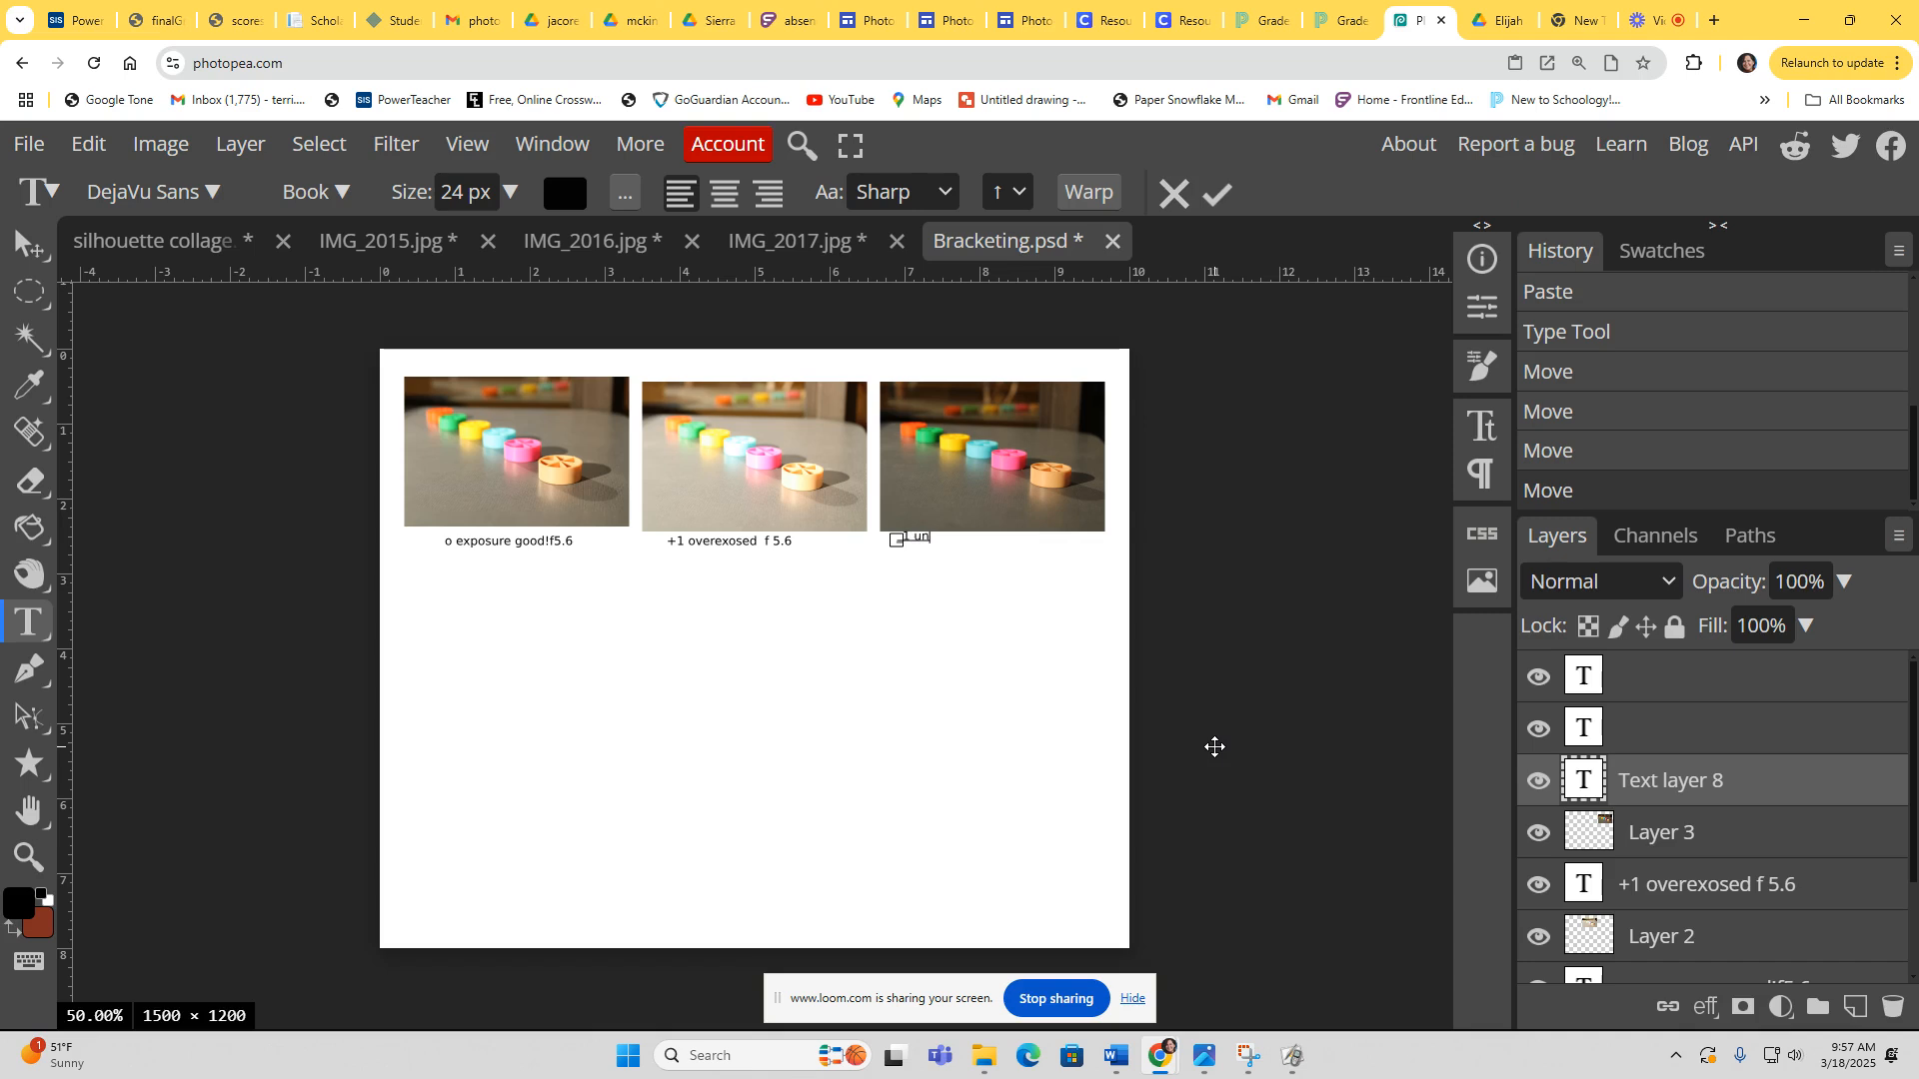
type("derexposed f5.6")
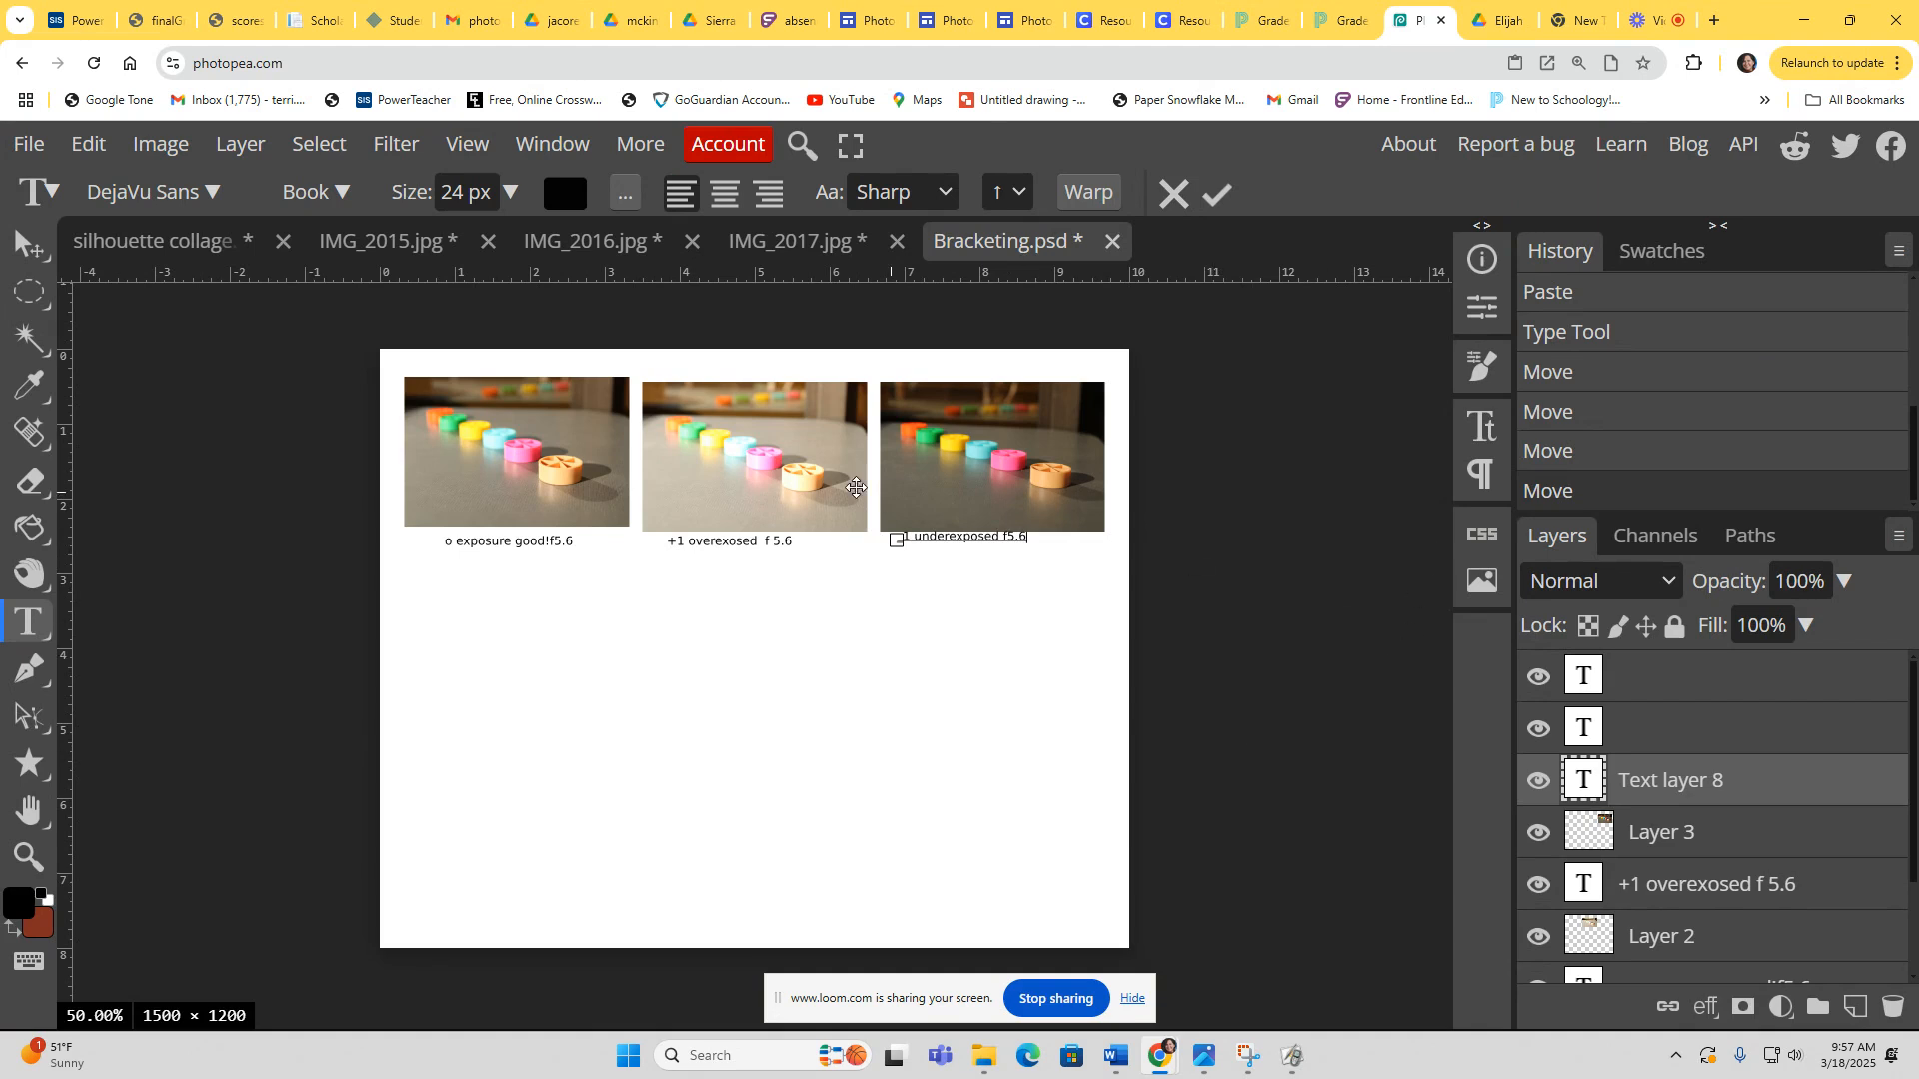
left_click(28, 245)
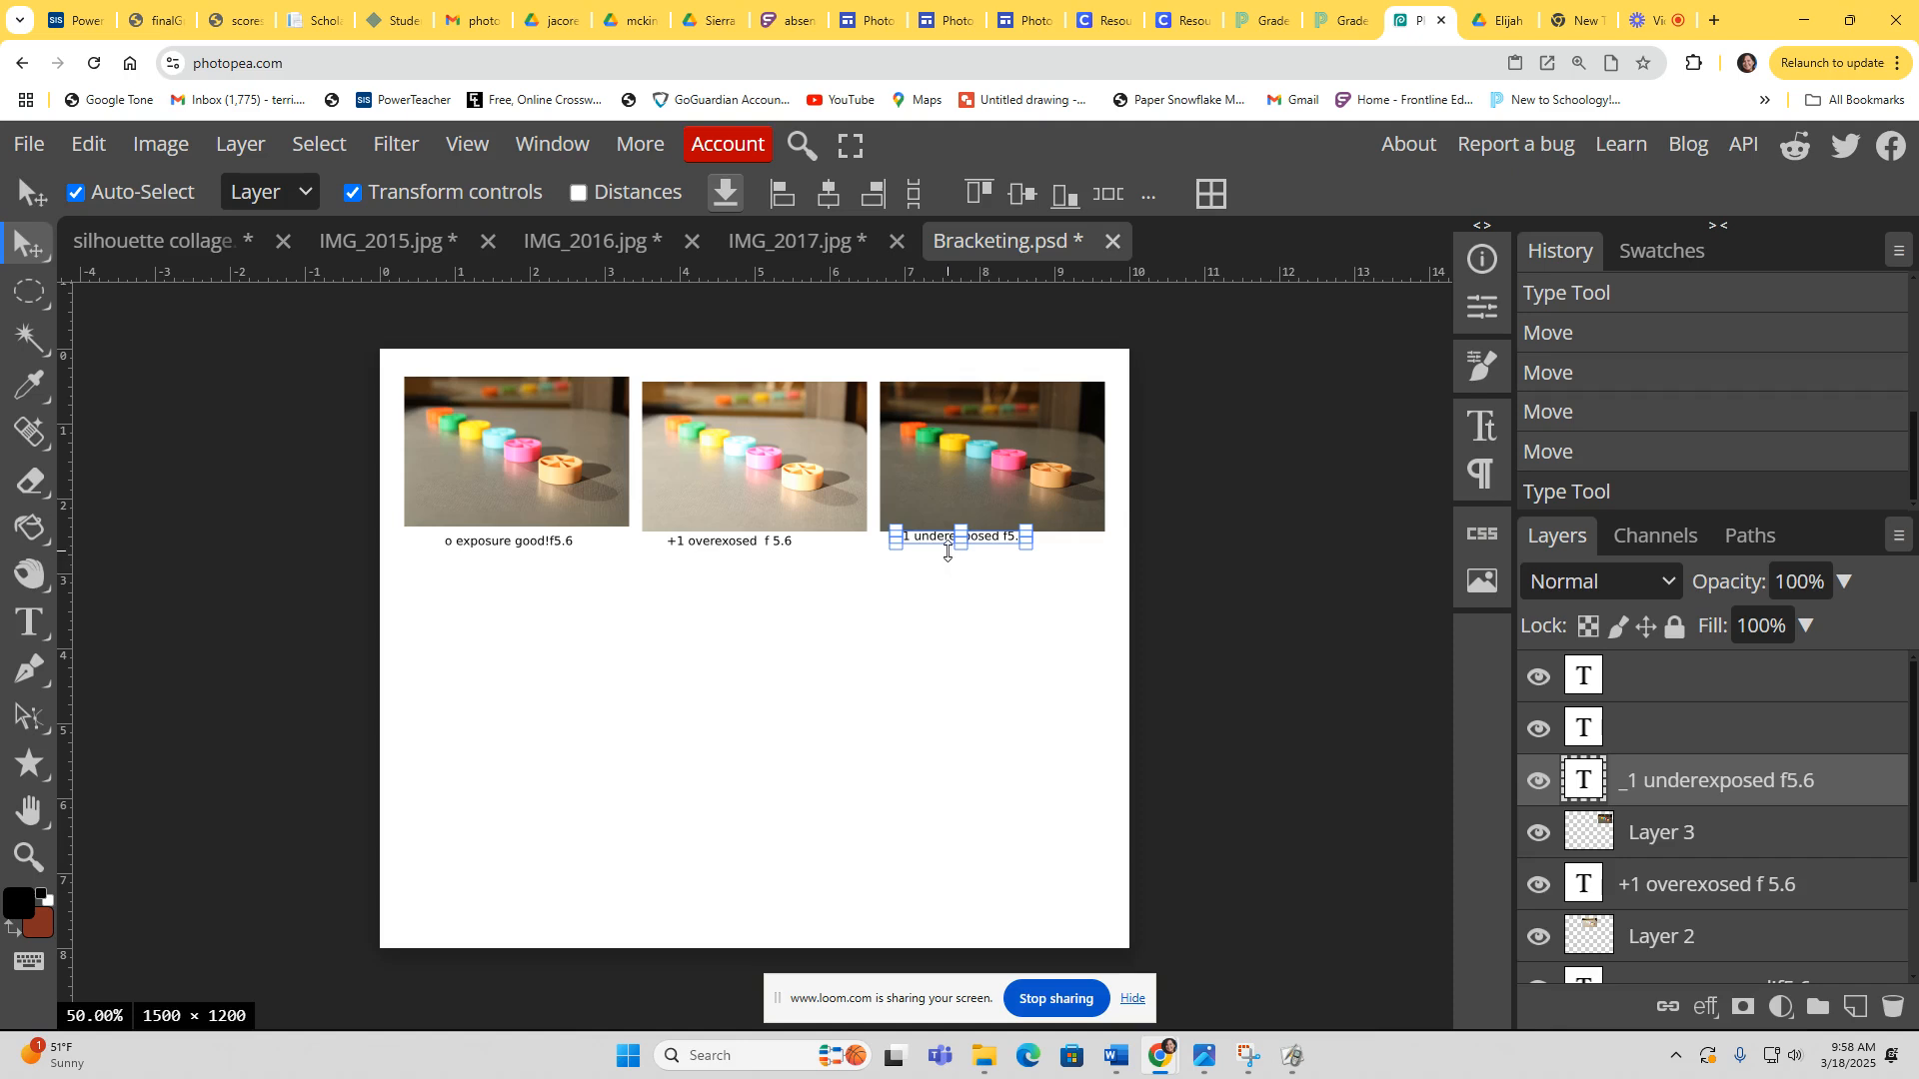
Step: Resize the third photo's label text and reposition it just below the third photo
left_click_drag(941, 543, 936, 540)
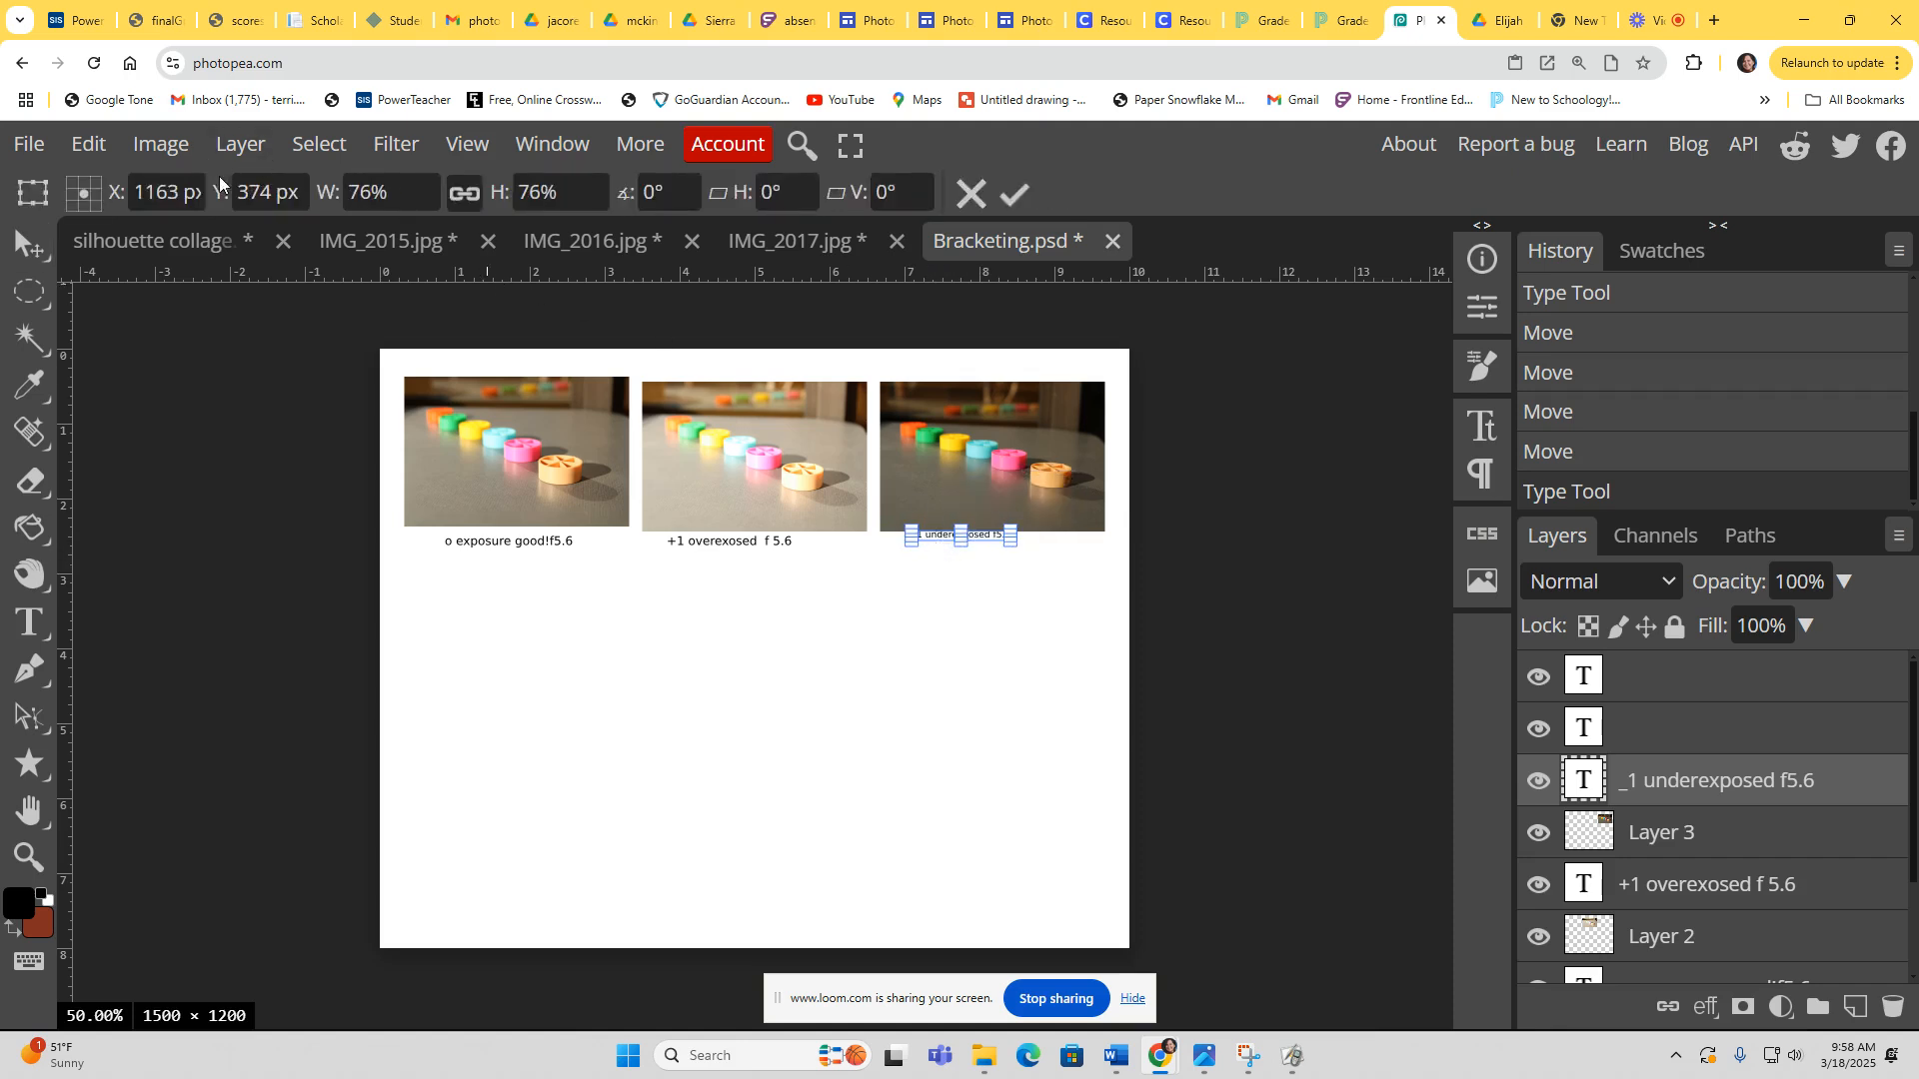
left_click(30, 245)
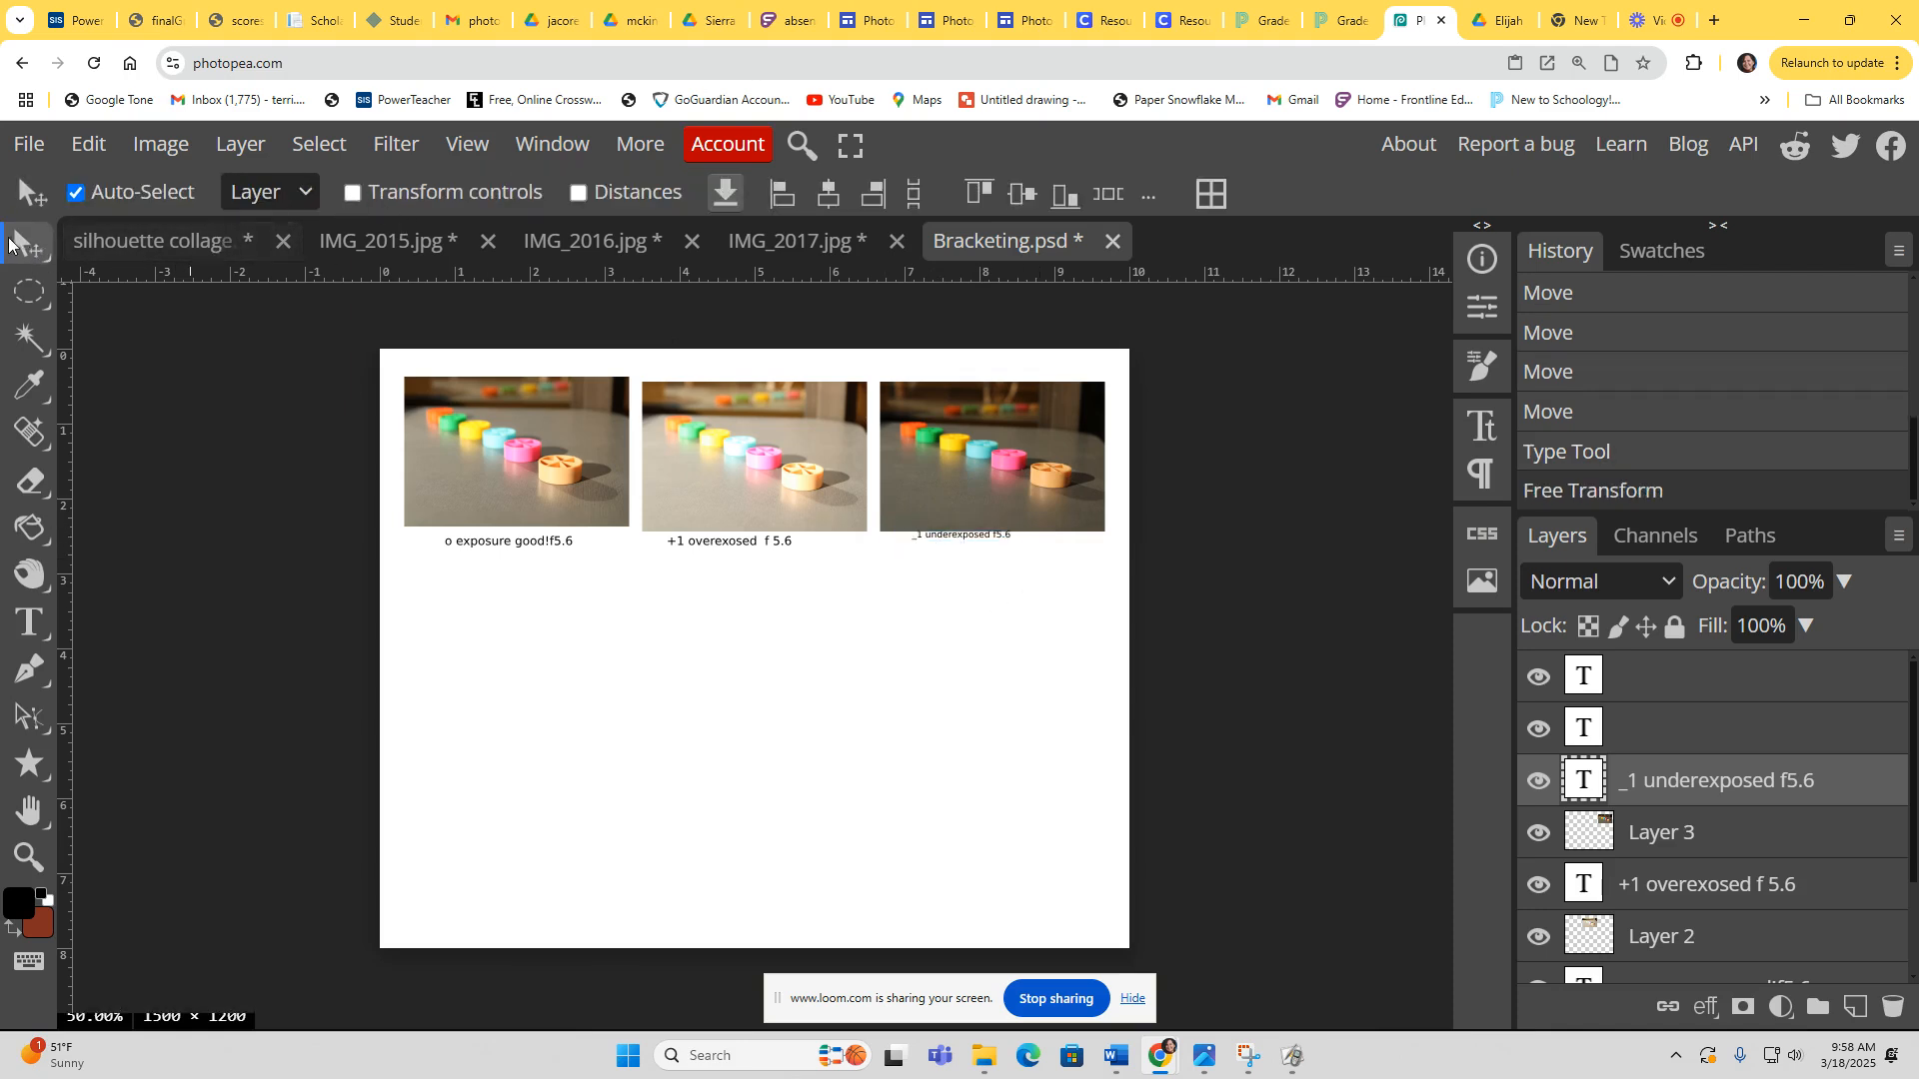
left_click(352, 192)
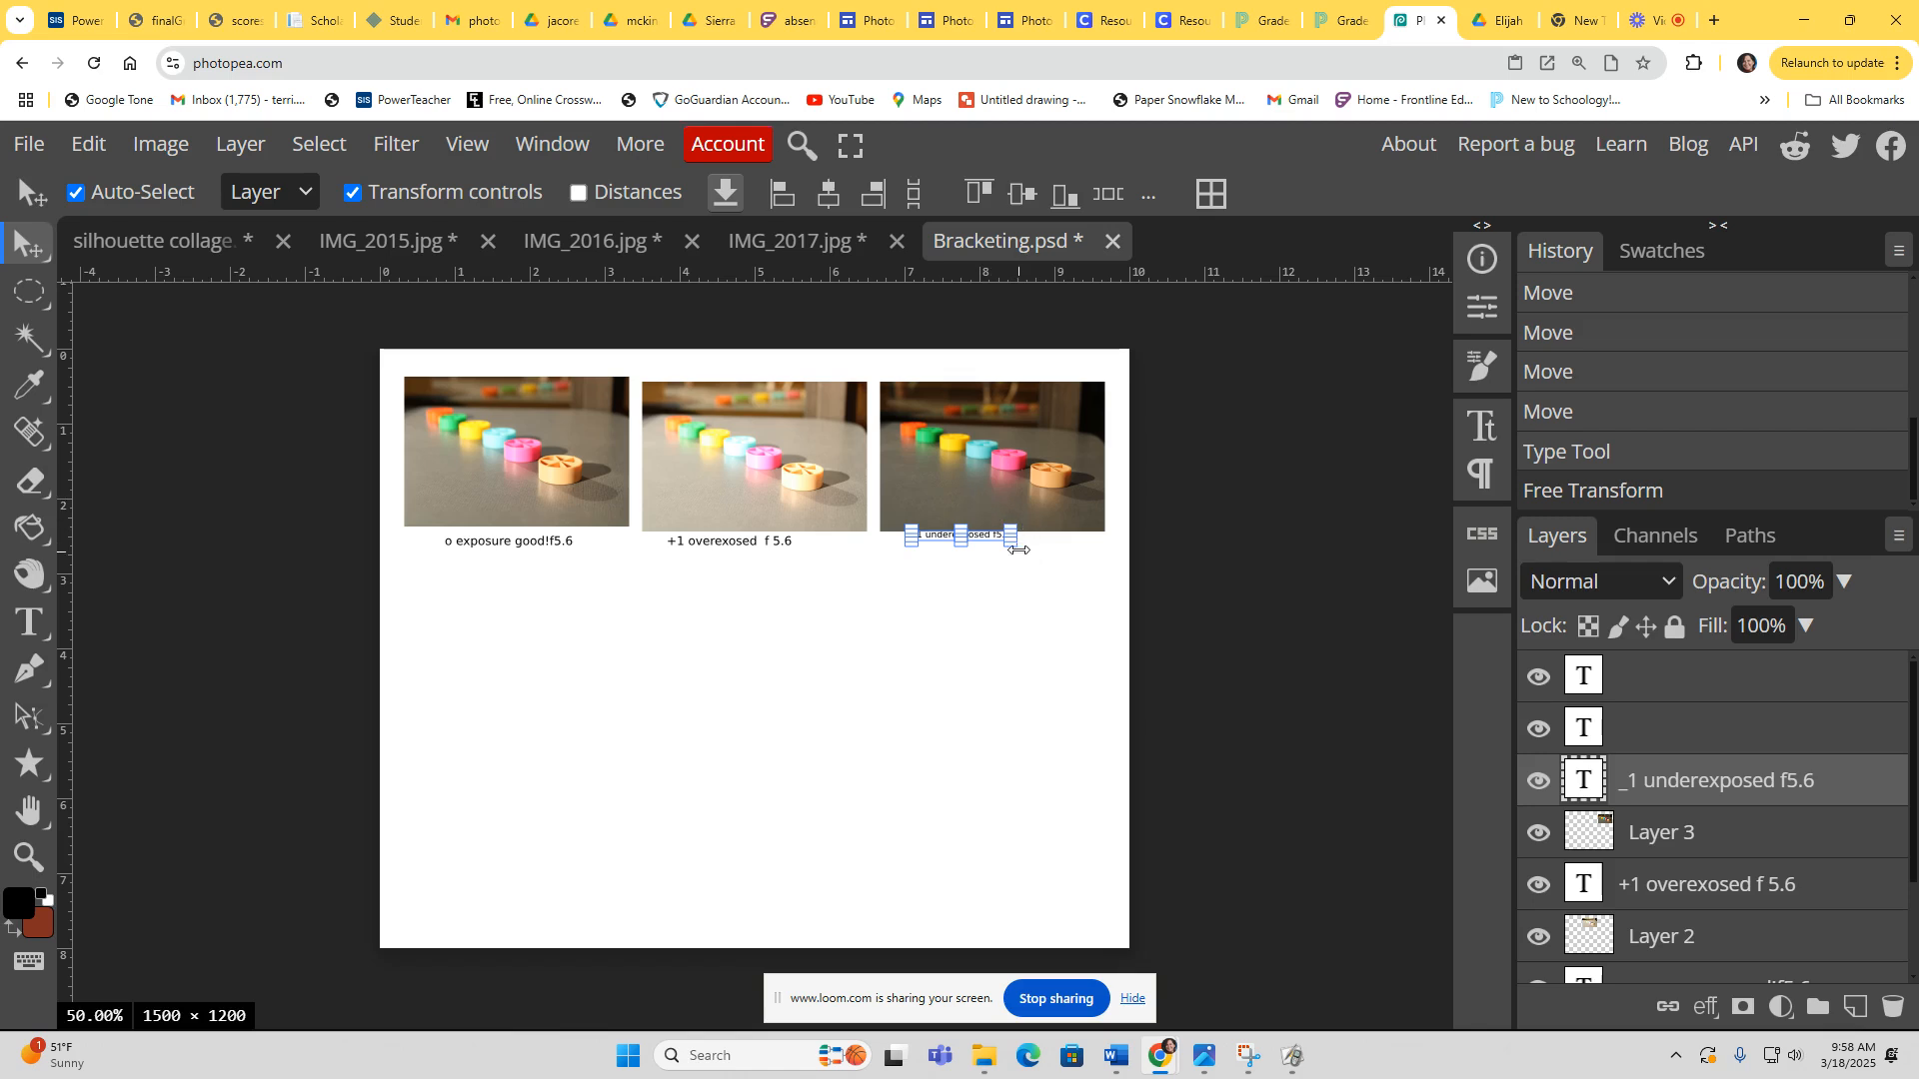
left_click_drag(1011, 547, 1040, 557)
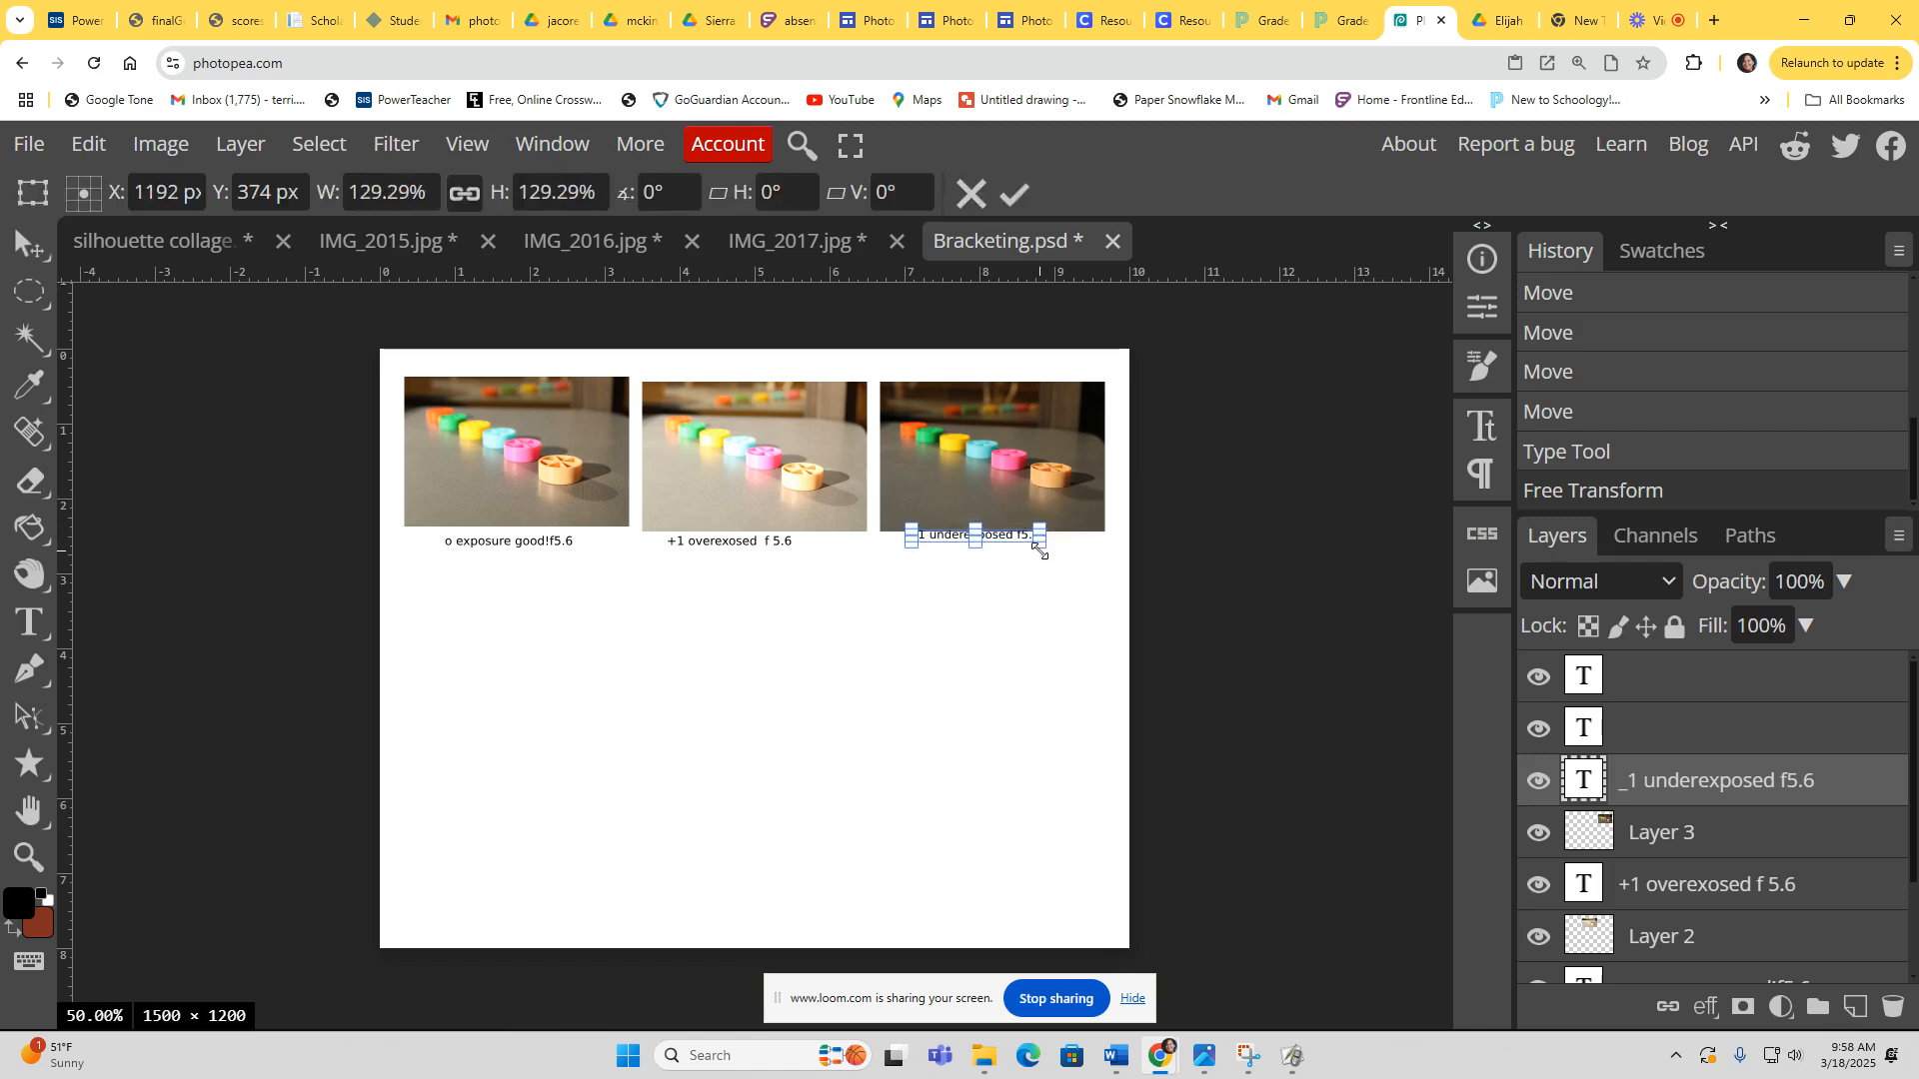
left_click(18, 247)
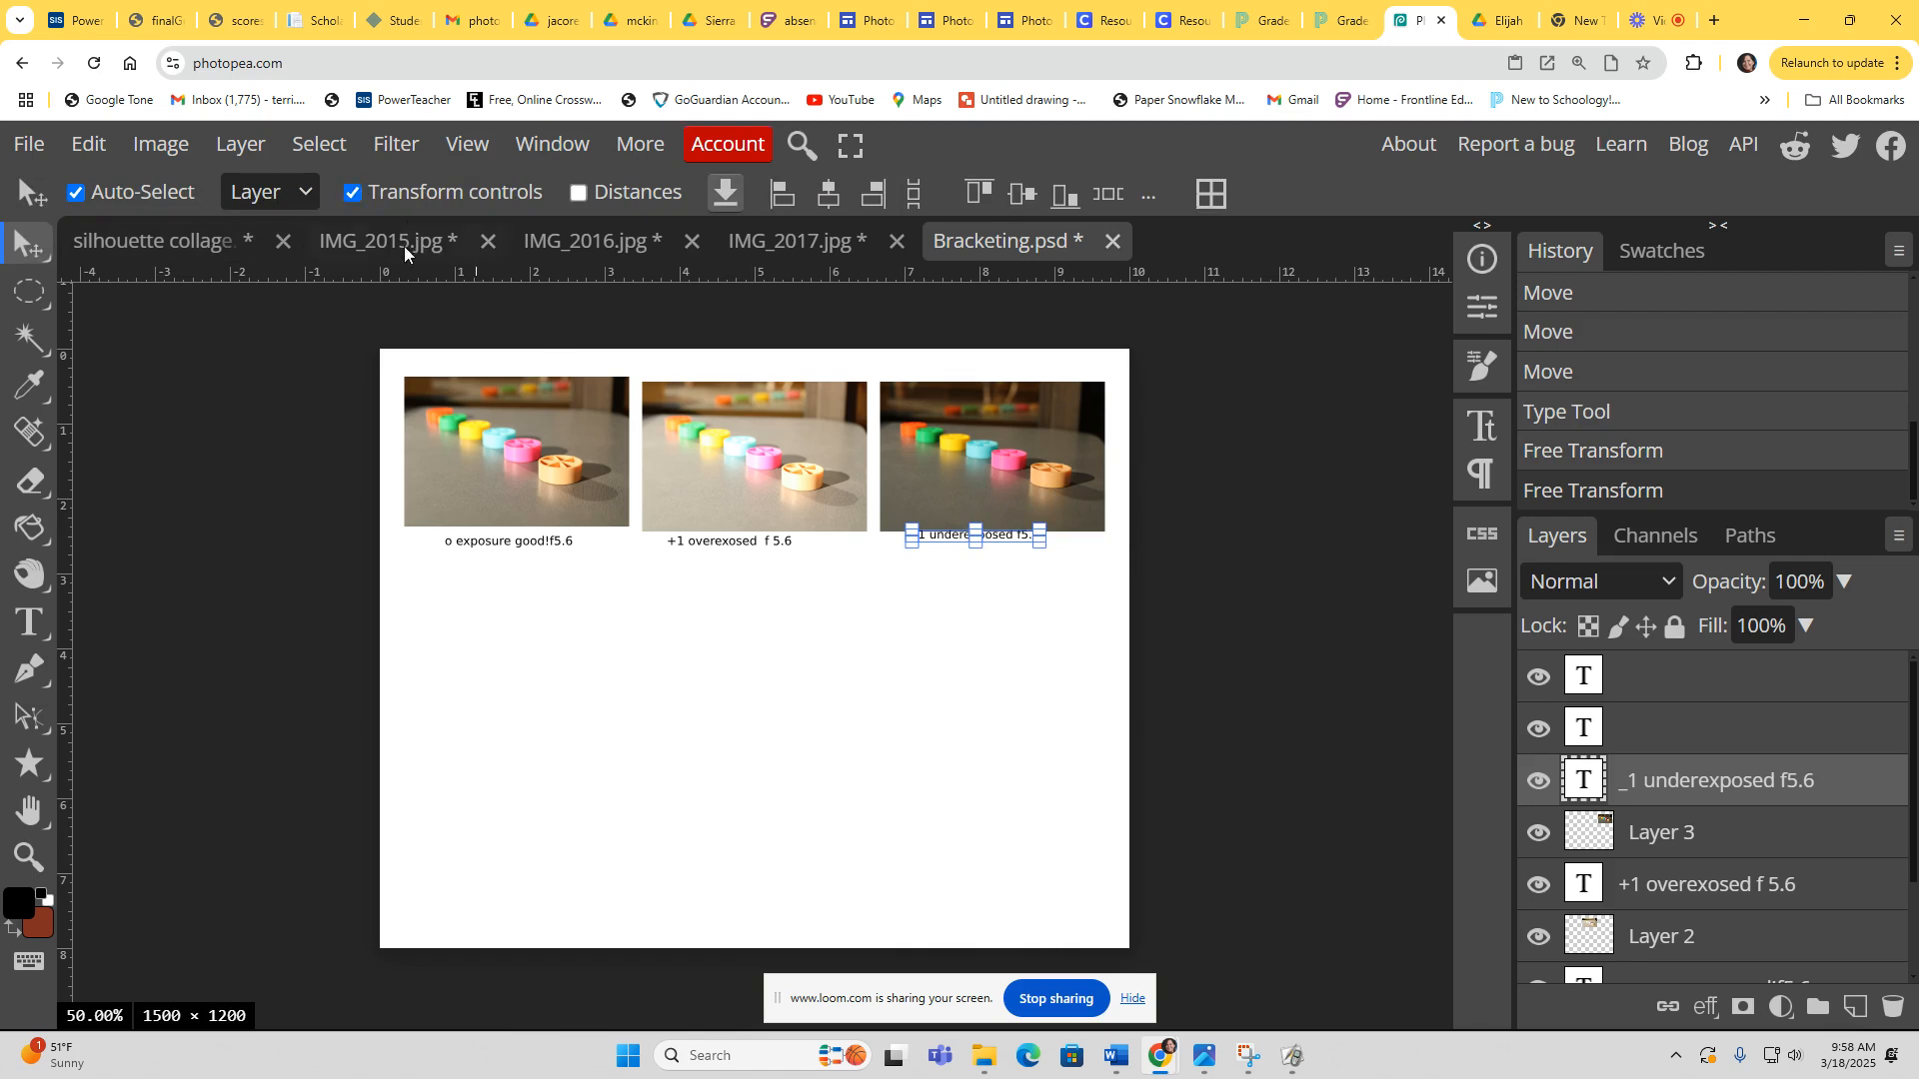
left_click(352, 192)
left_click_drag(978, 535, 978, 541)
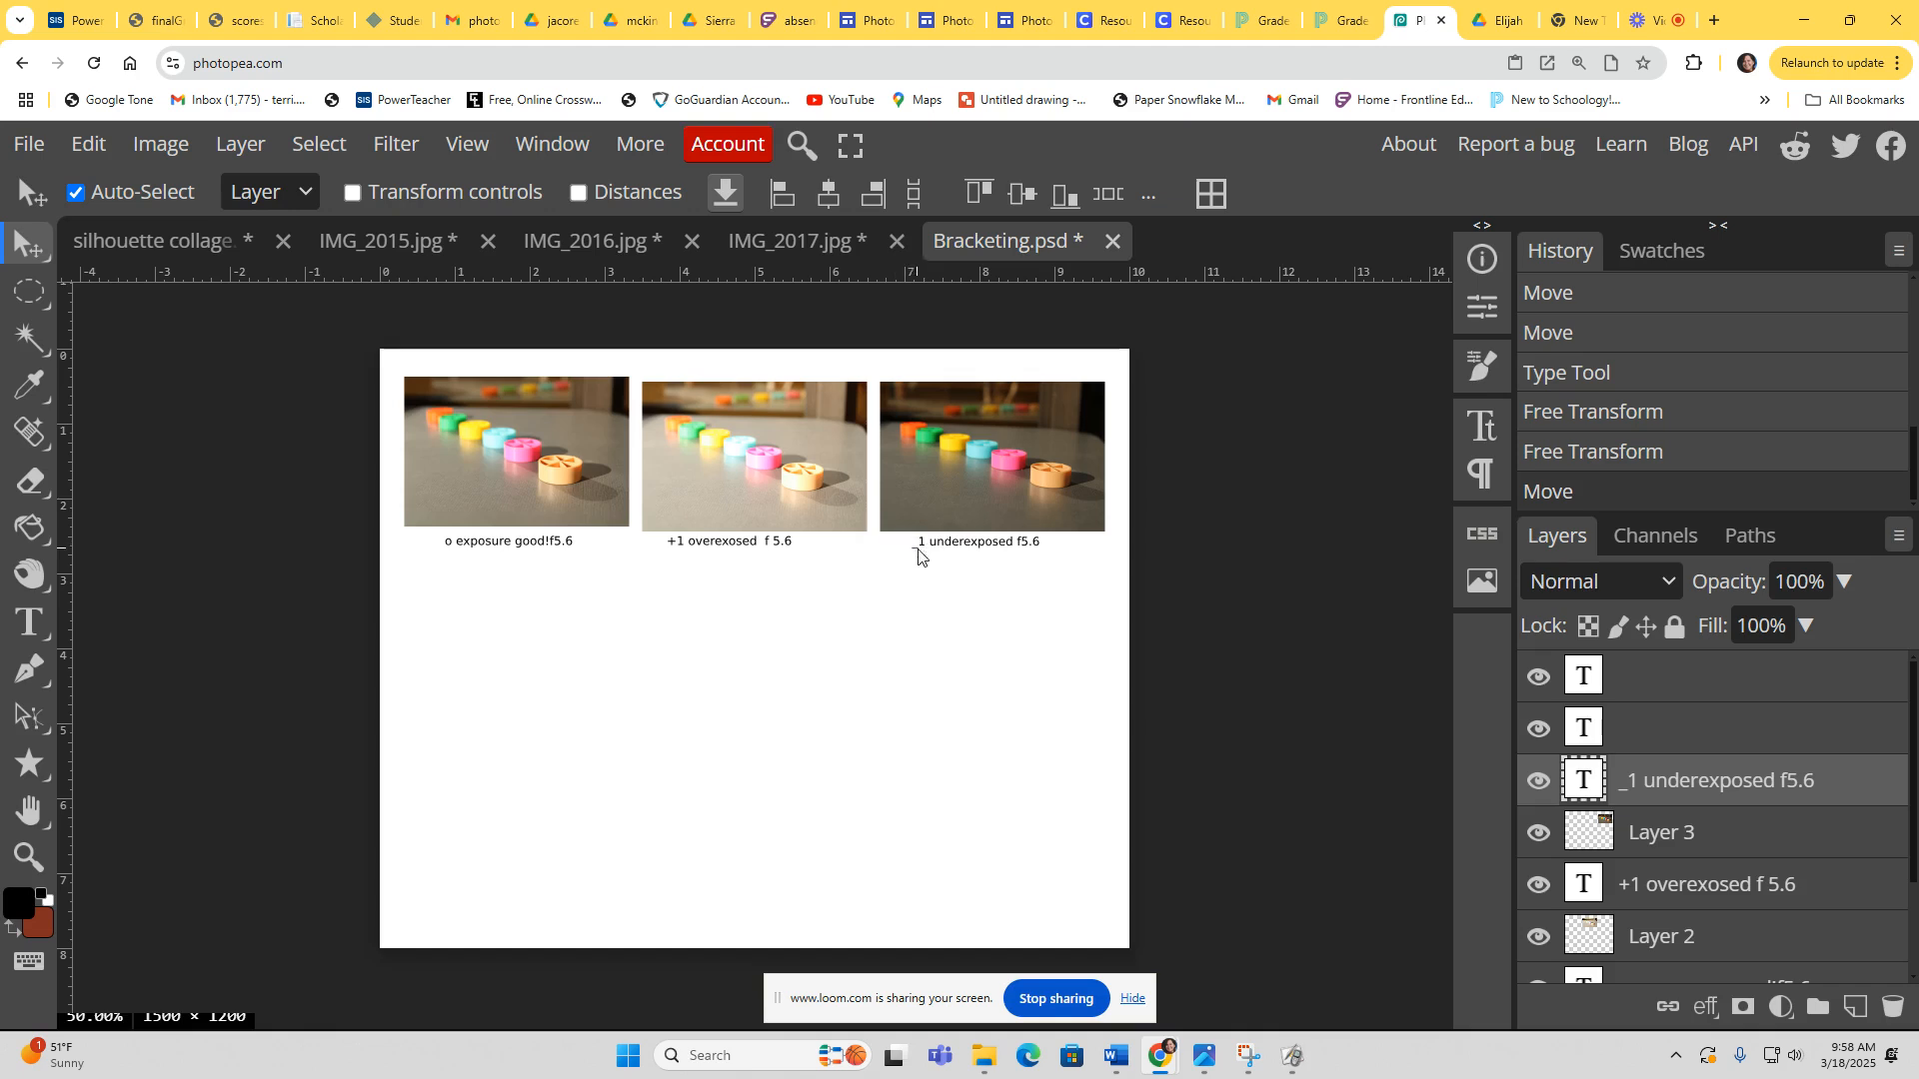
Step: Edit the third label so it begins with a minus sign, reading -1 underexposed f5.6
double_click(952, 550)
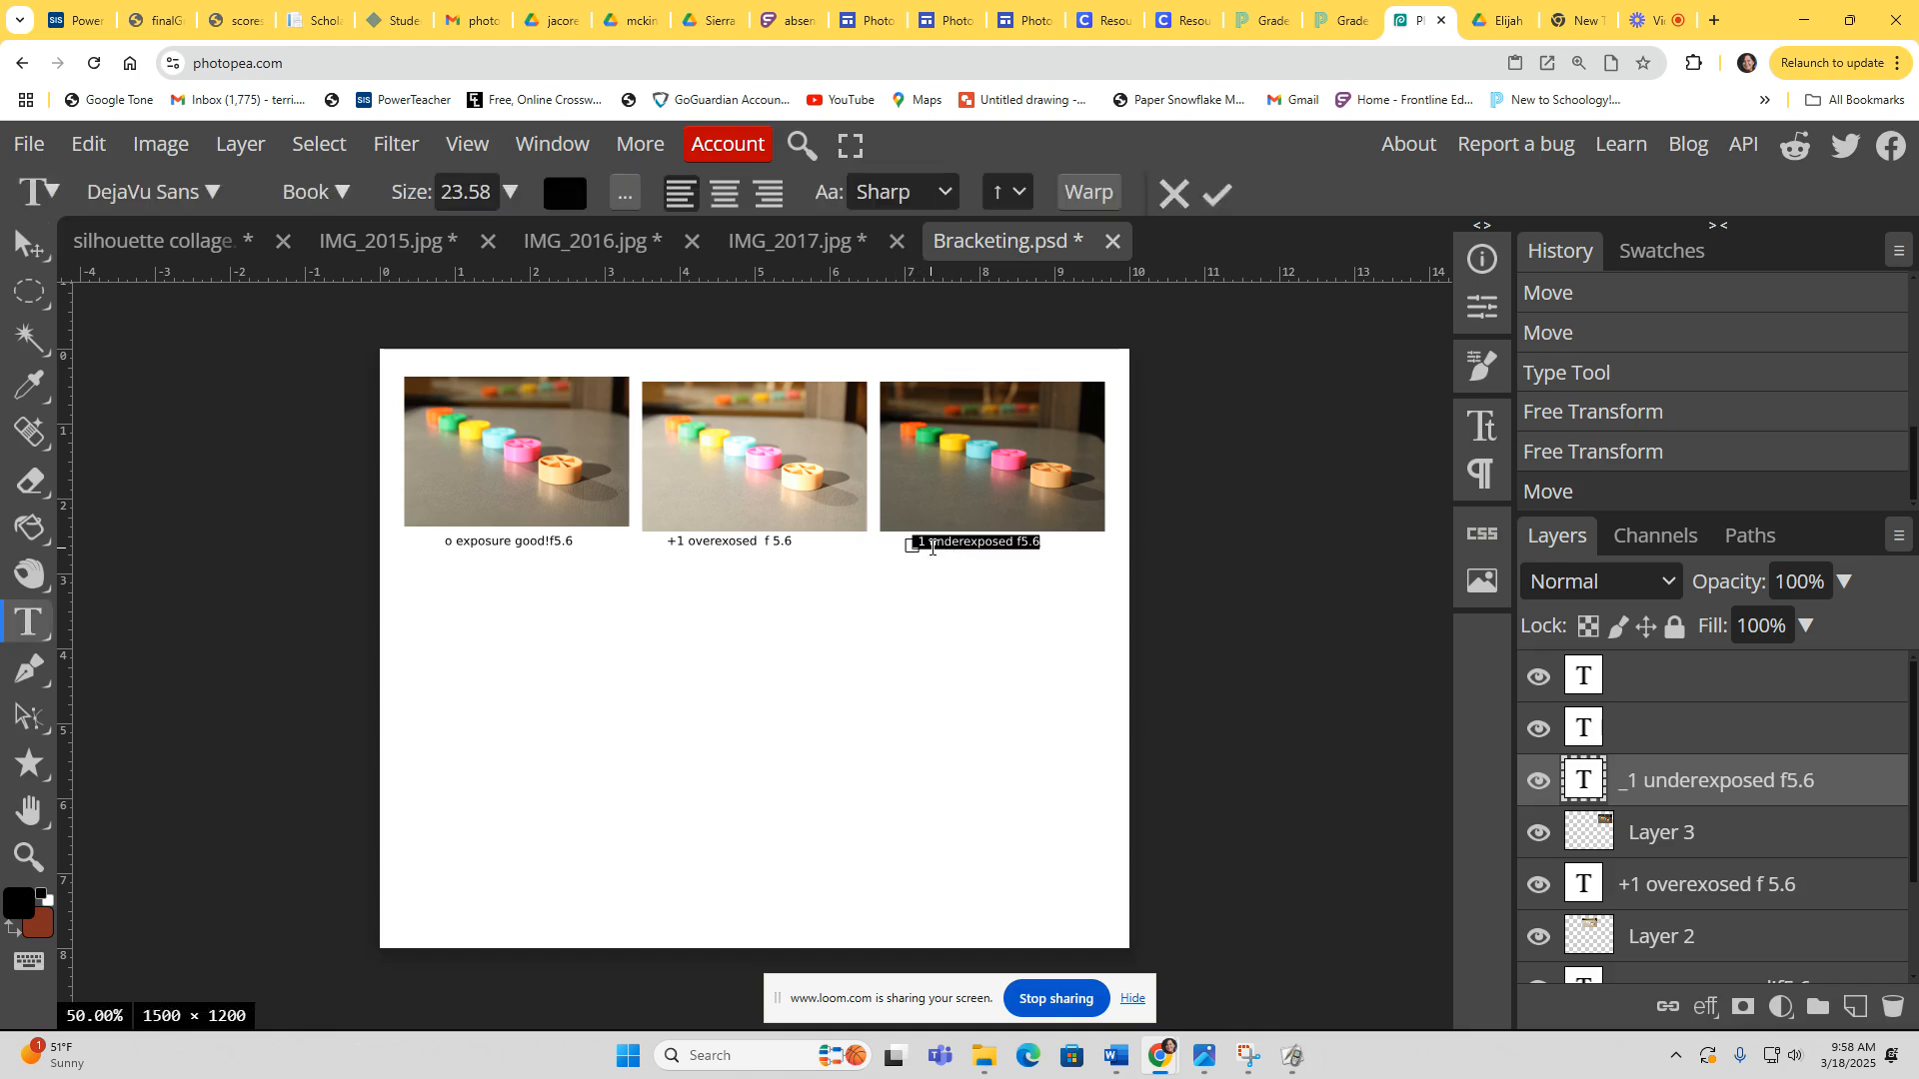
left_click(917, 543)
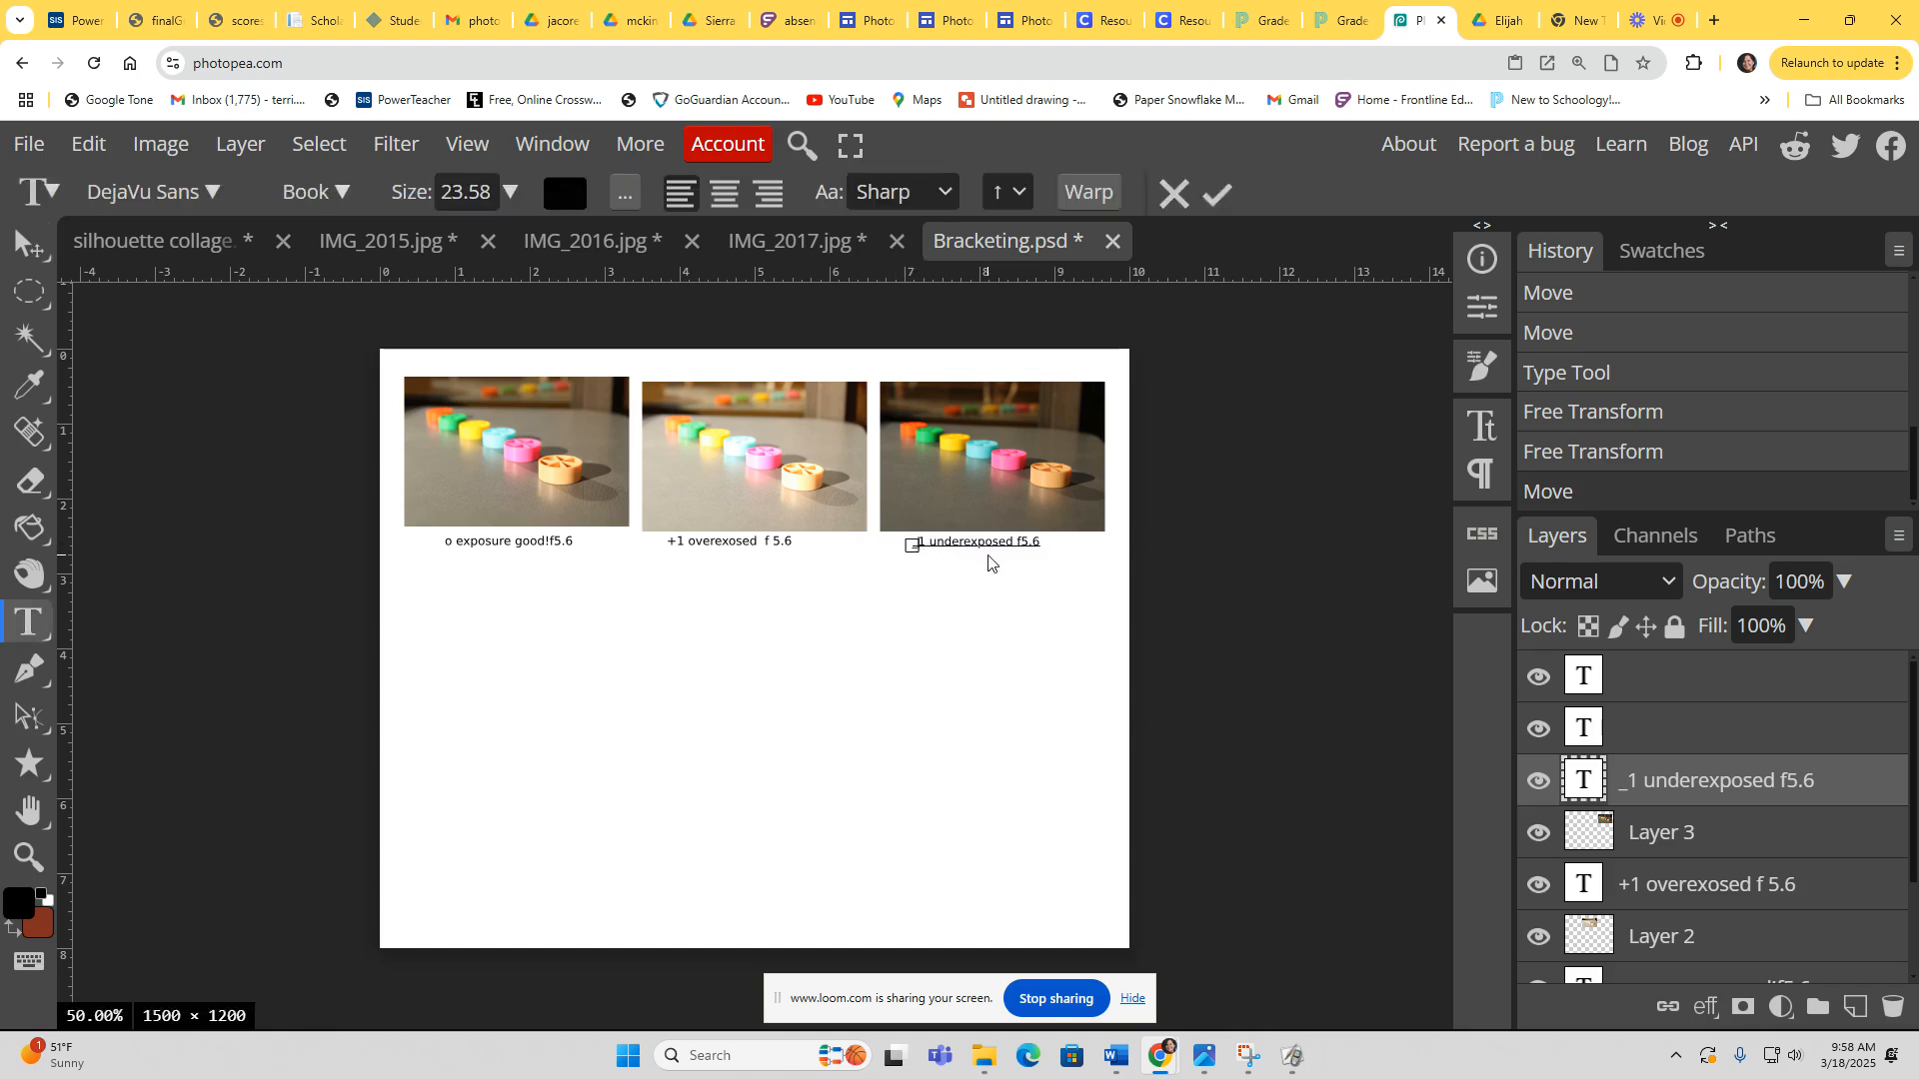
key("Delete")
type("-")
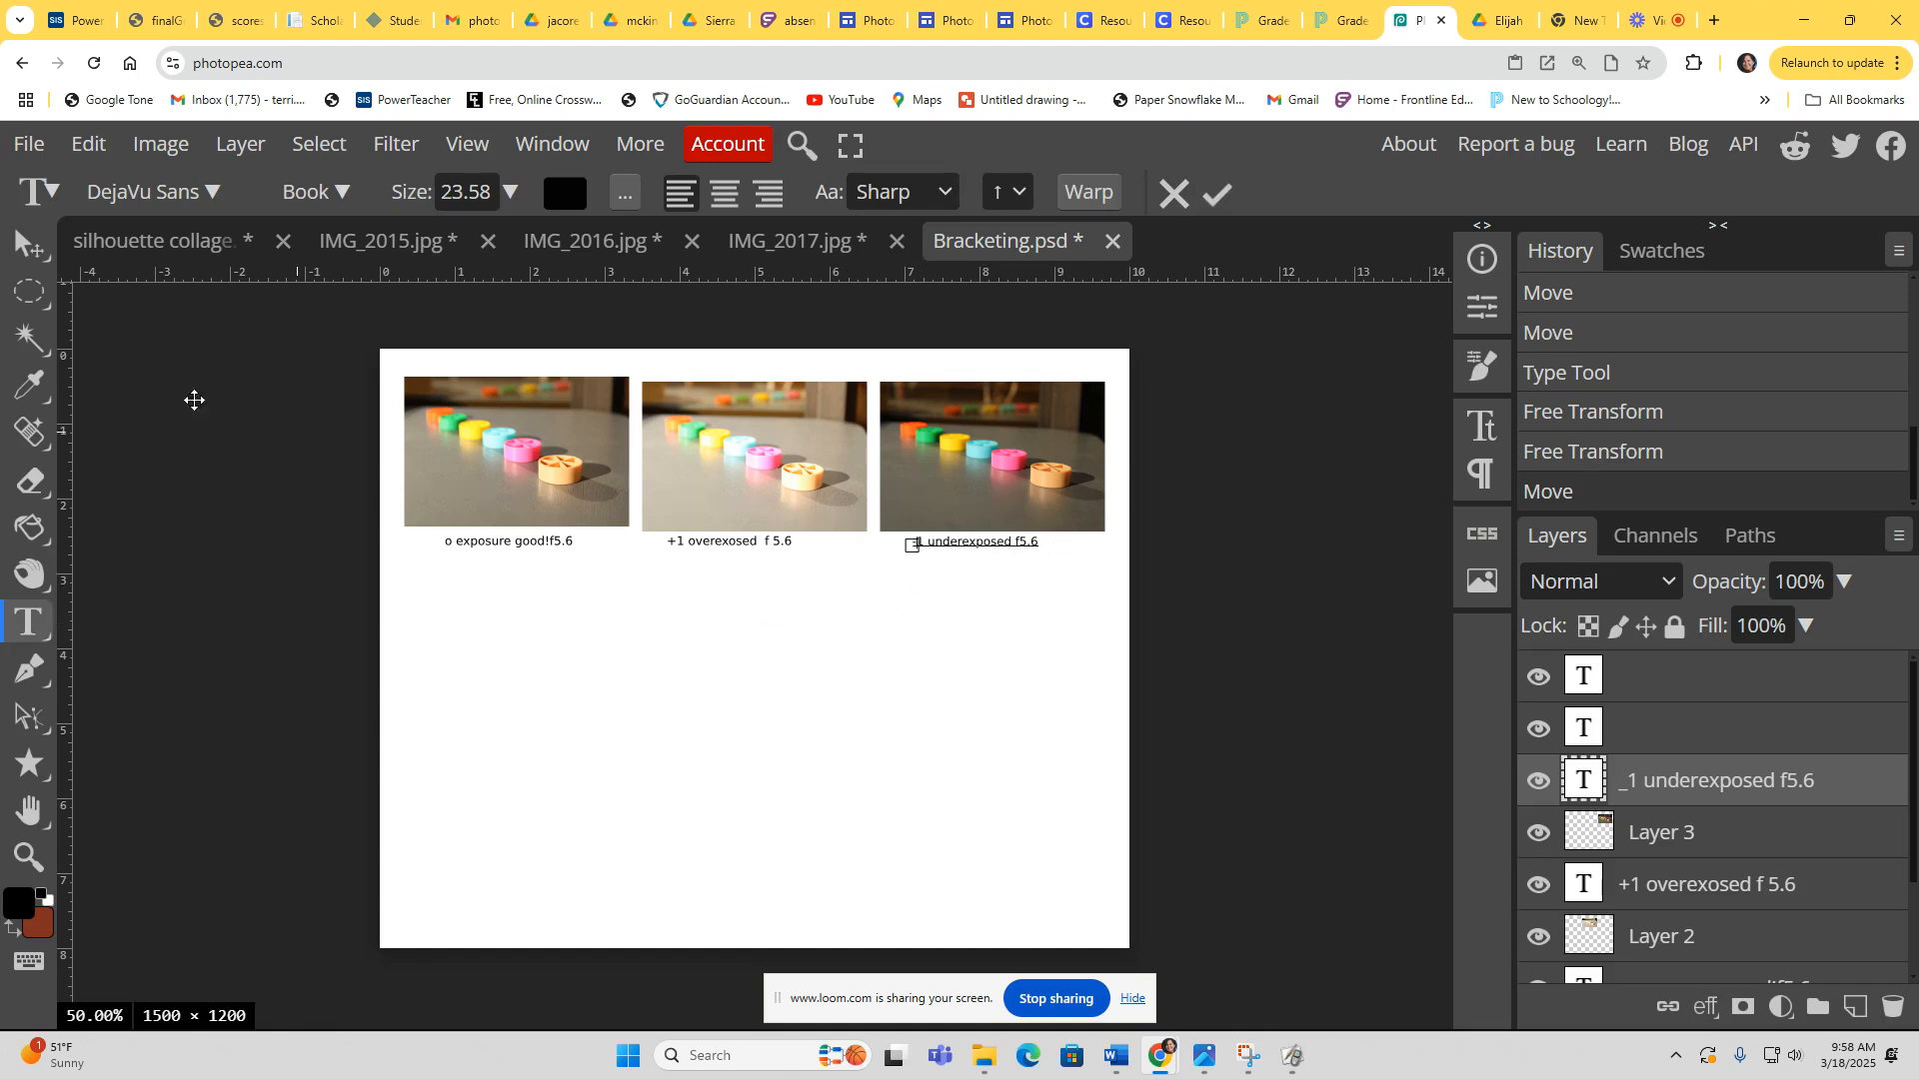
left_click(41, 256)
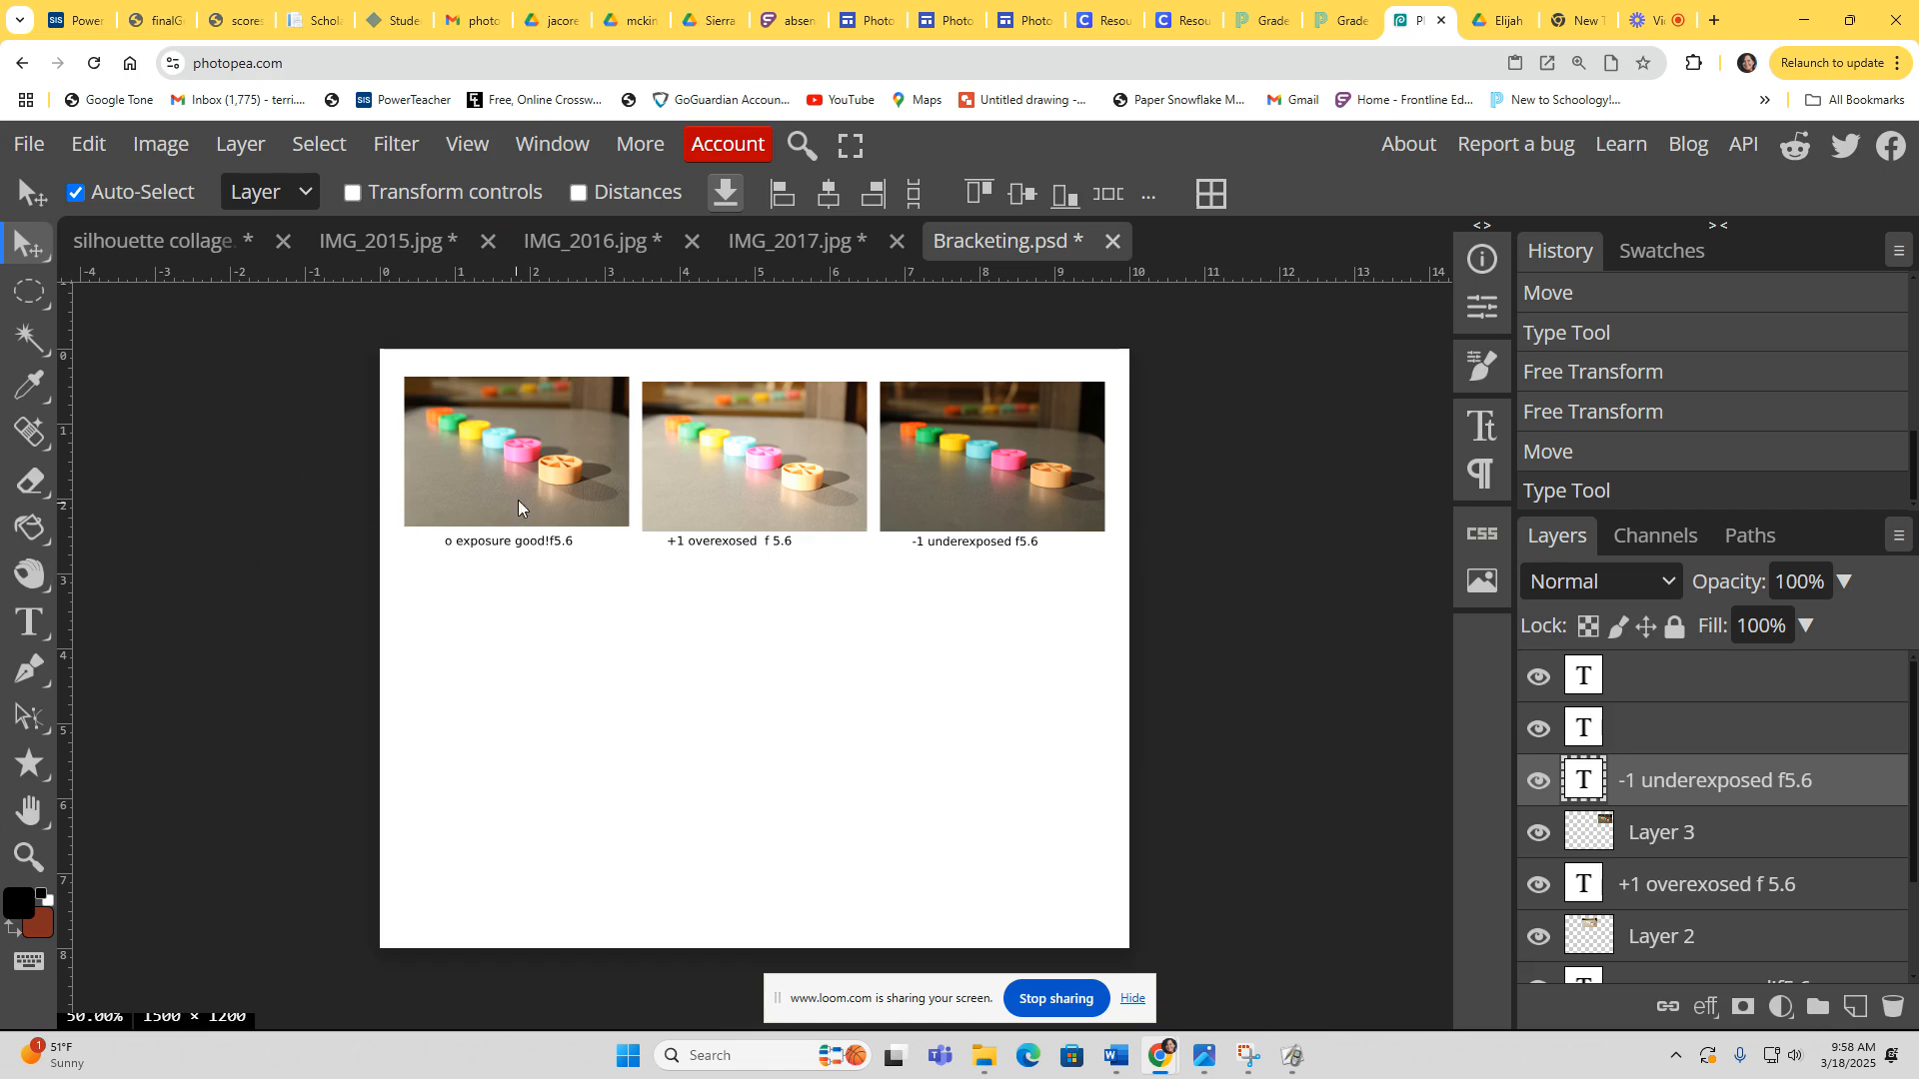
Step: Switch to IMG_2015, fit it to the view, and duplicate its background layer
left_click(394, 240)
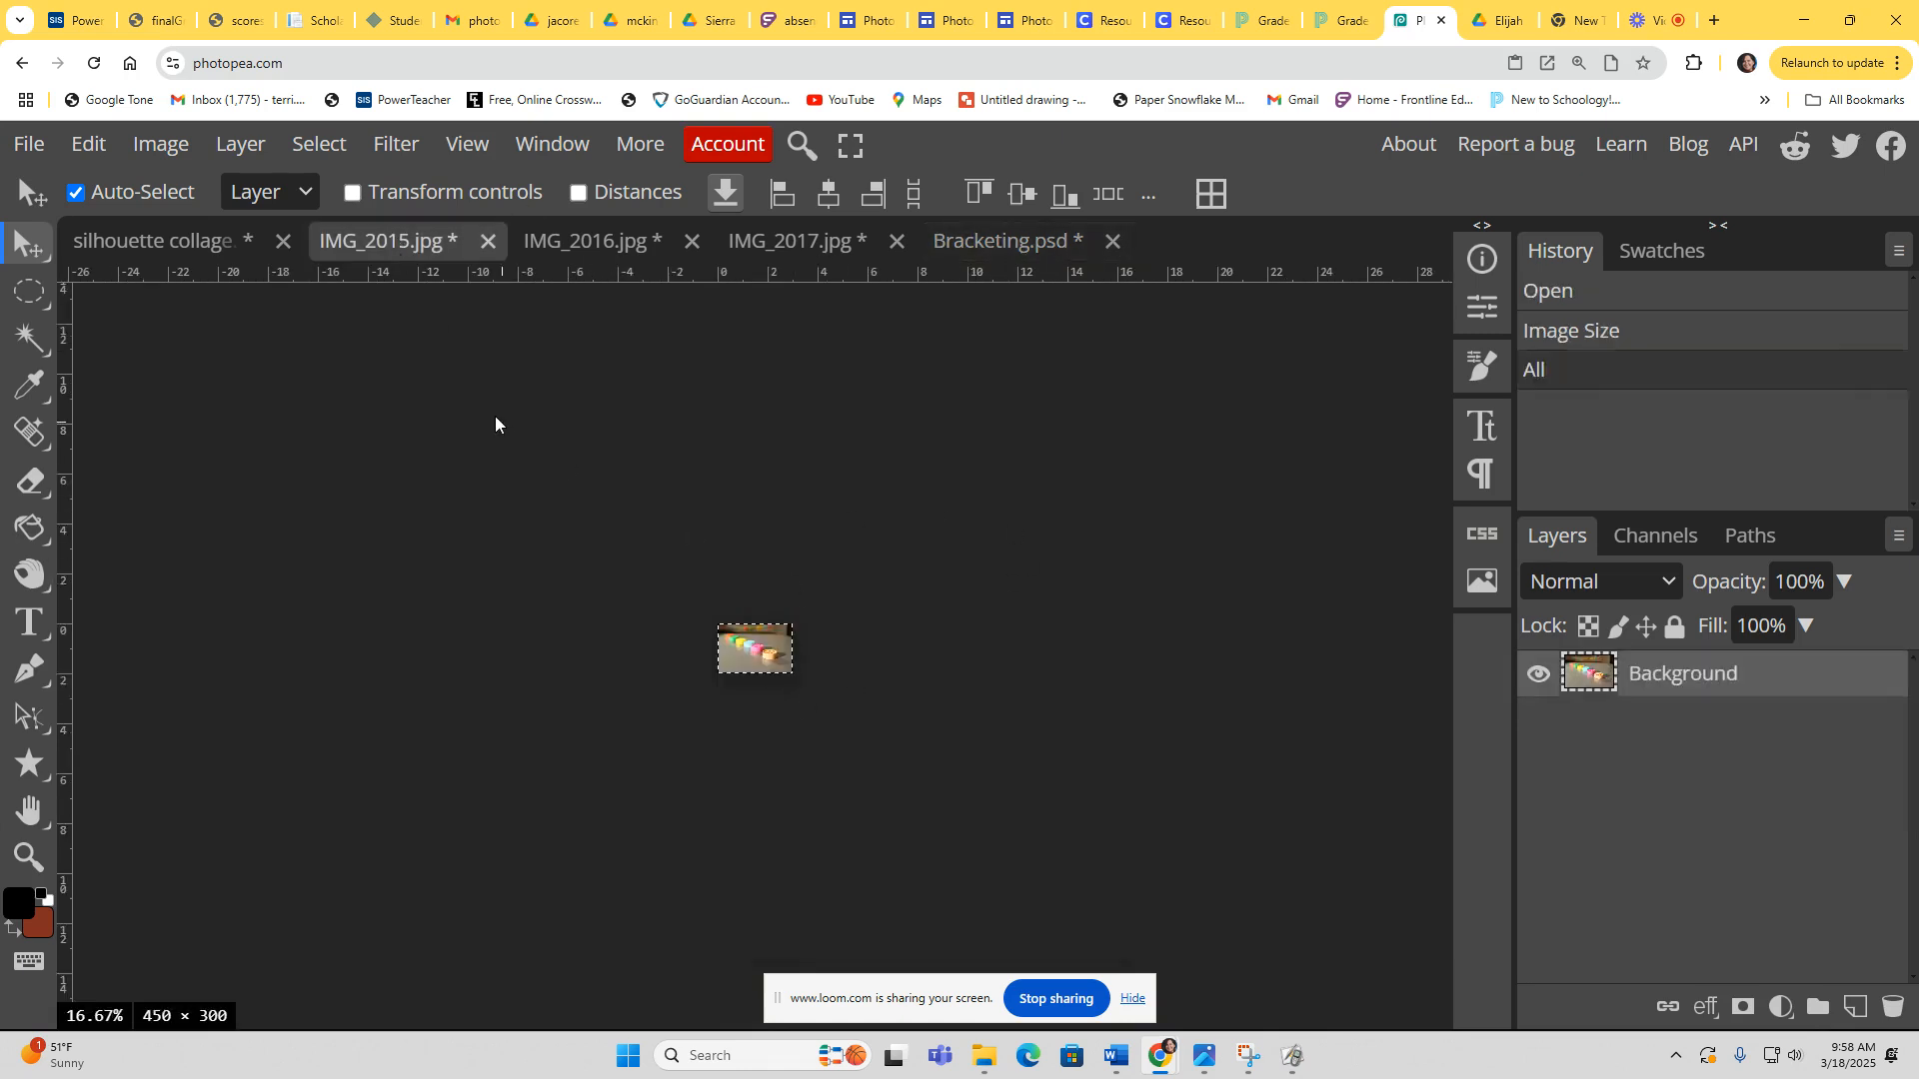
left_click(467, 143)
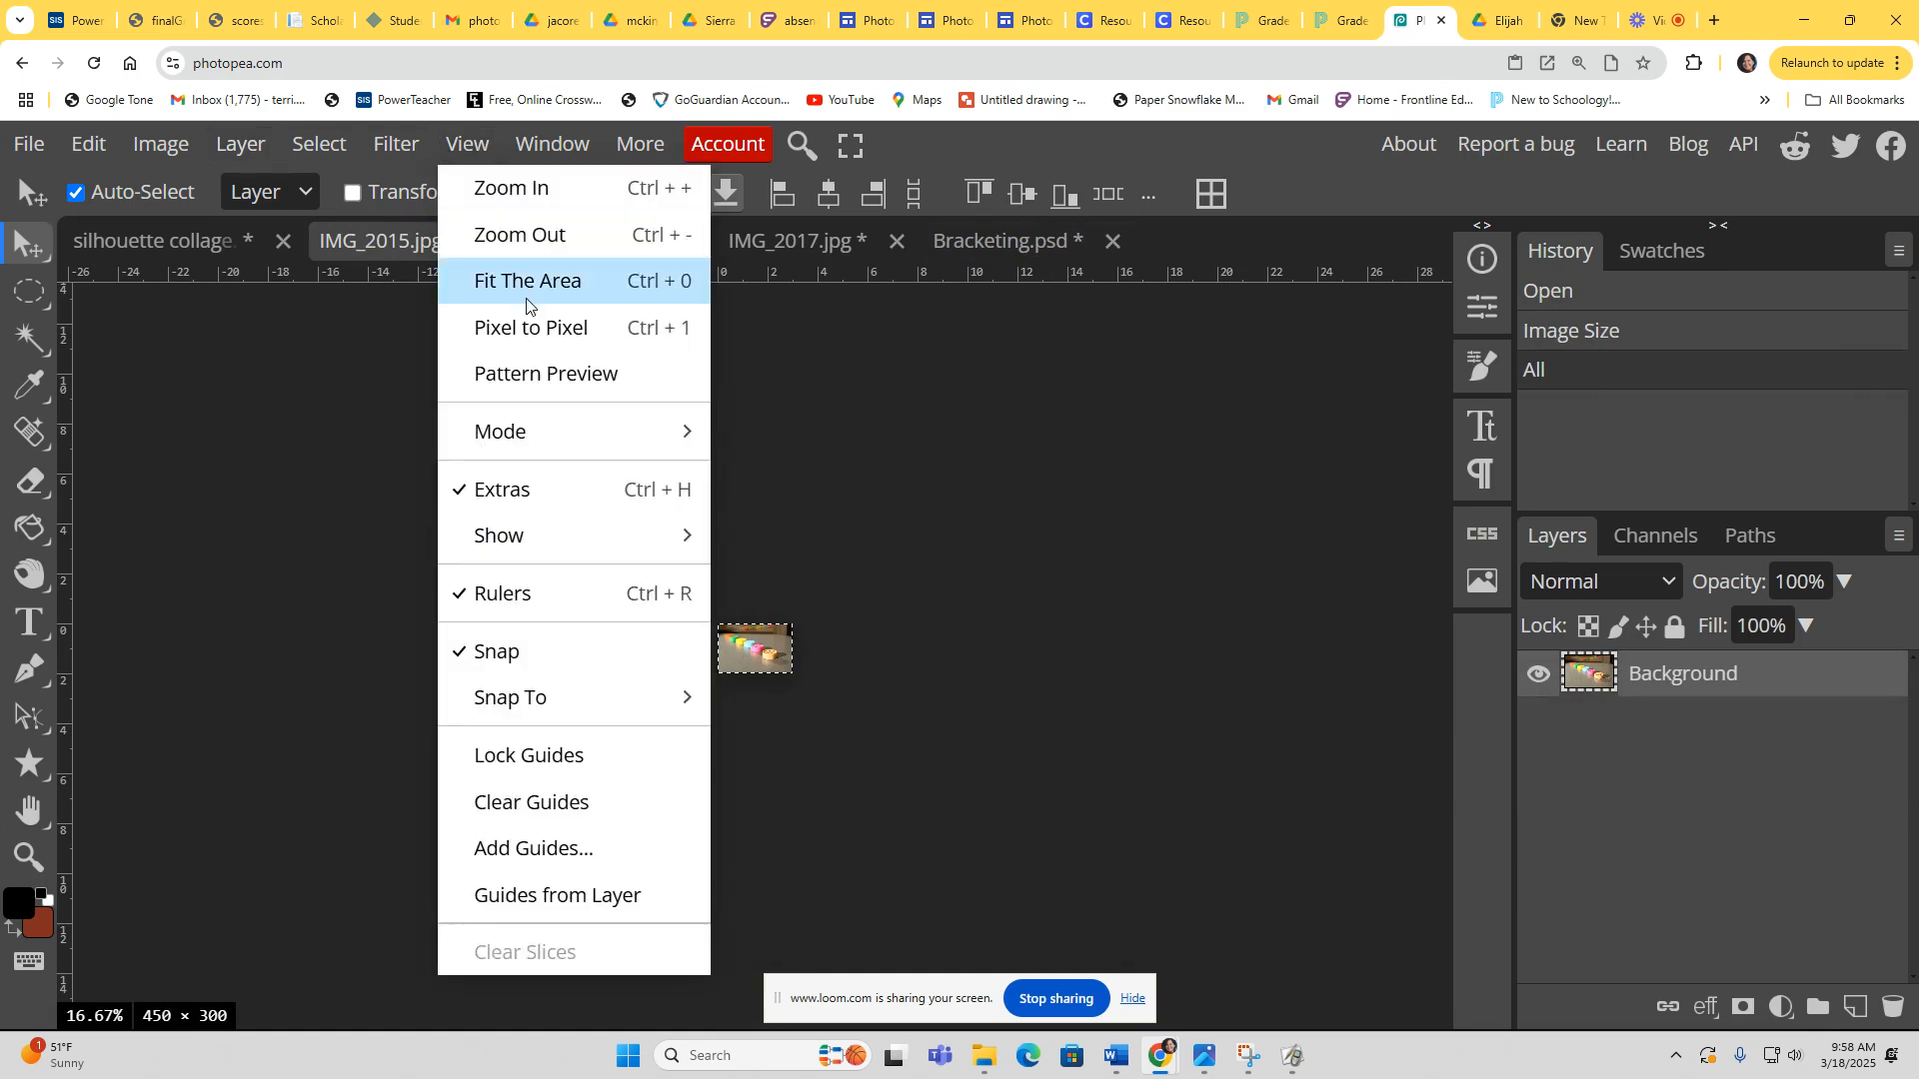
left_click(539, 274)
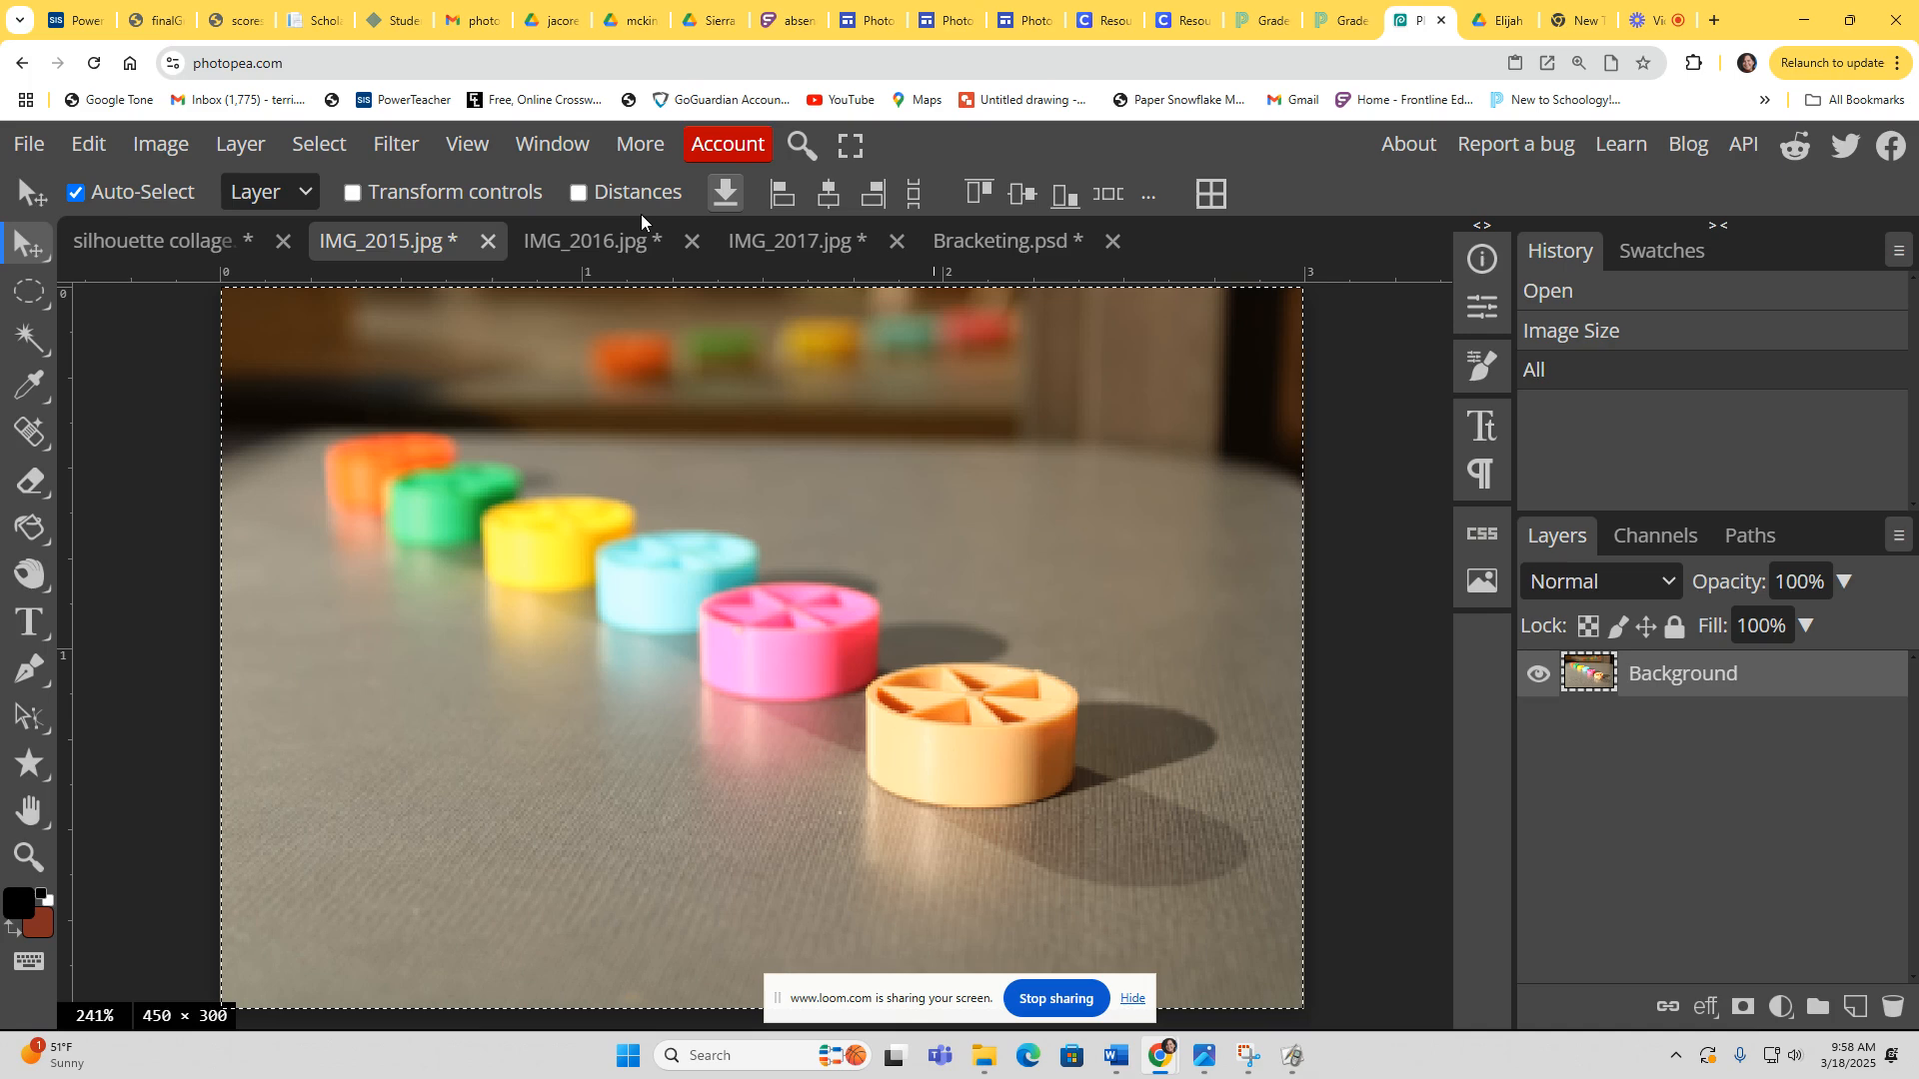
left_click(232, 142)
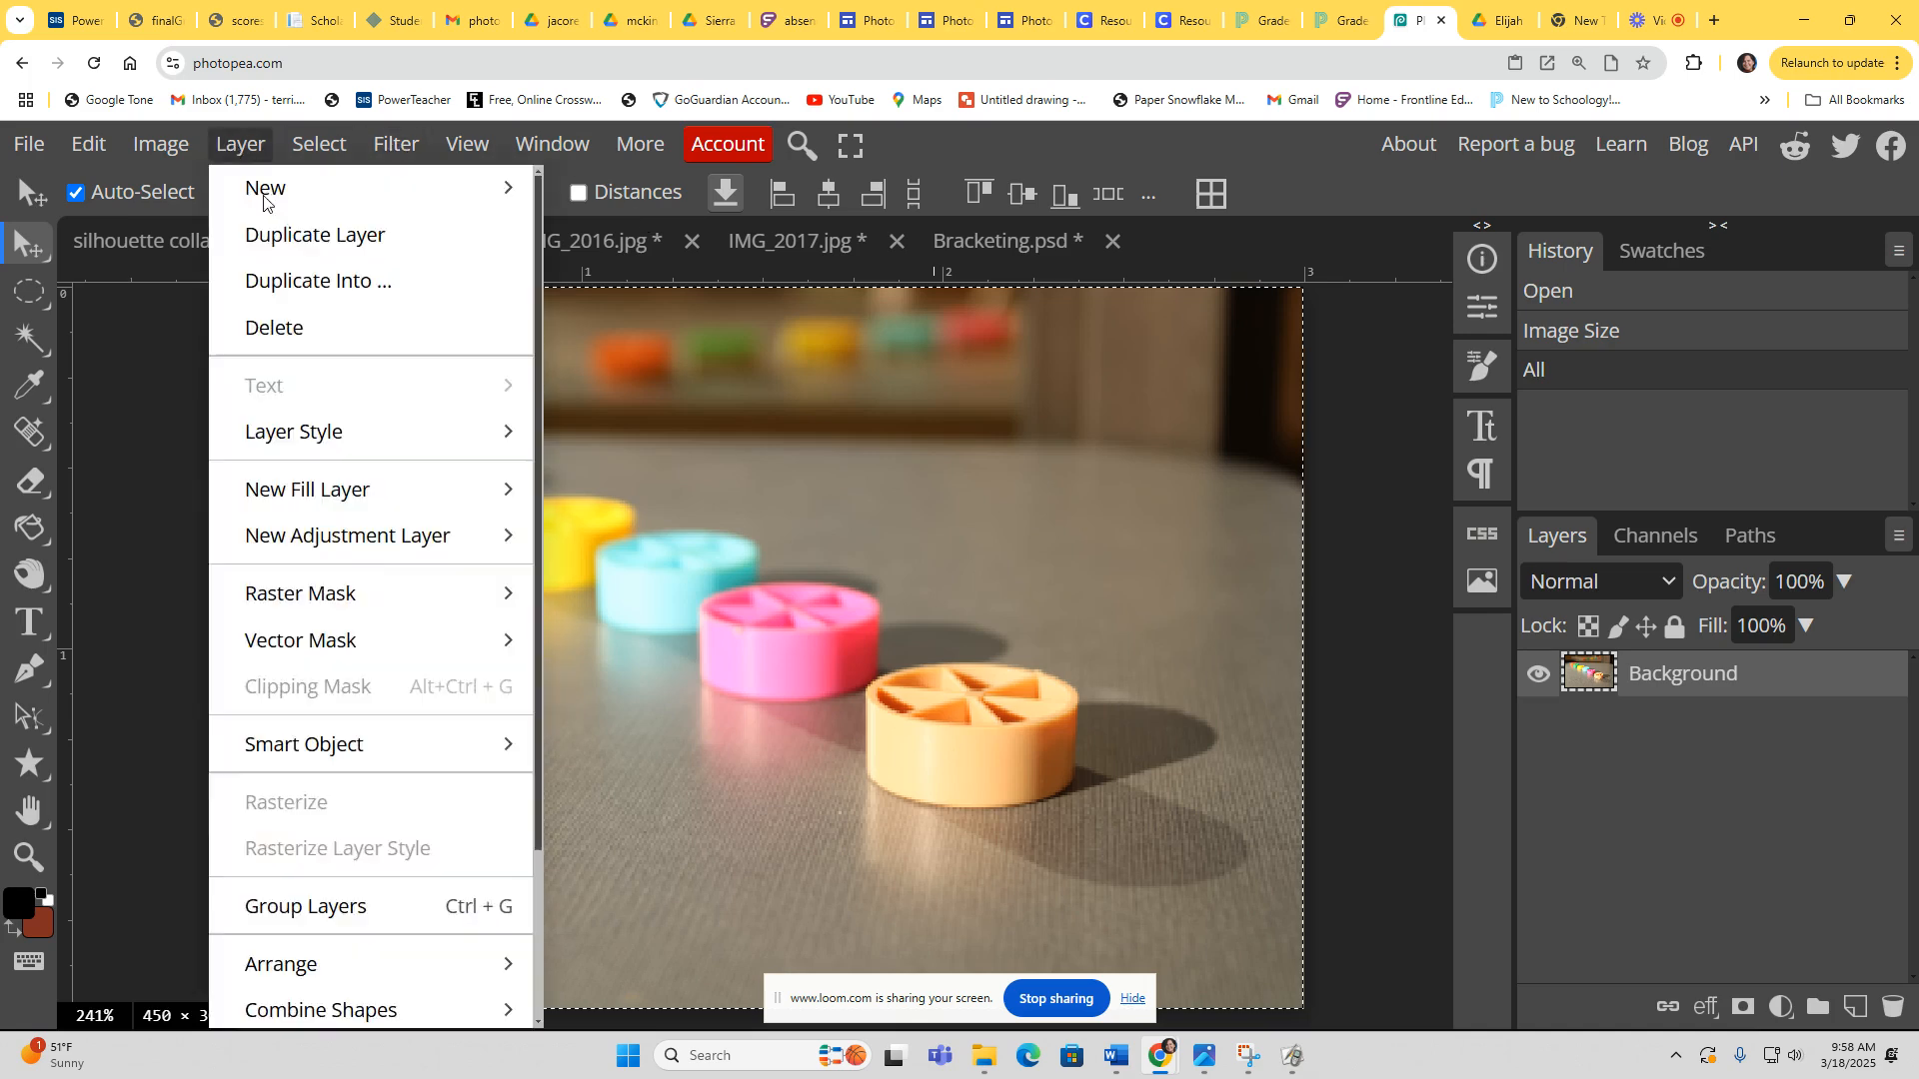
left_click(310, 238)
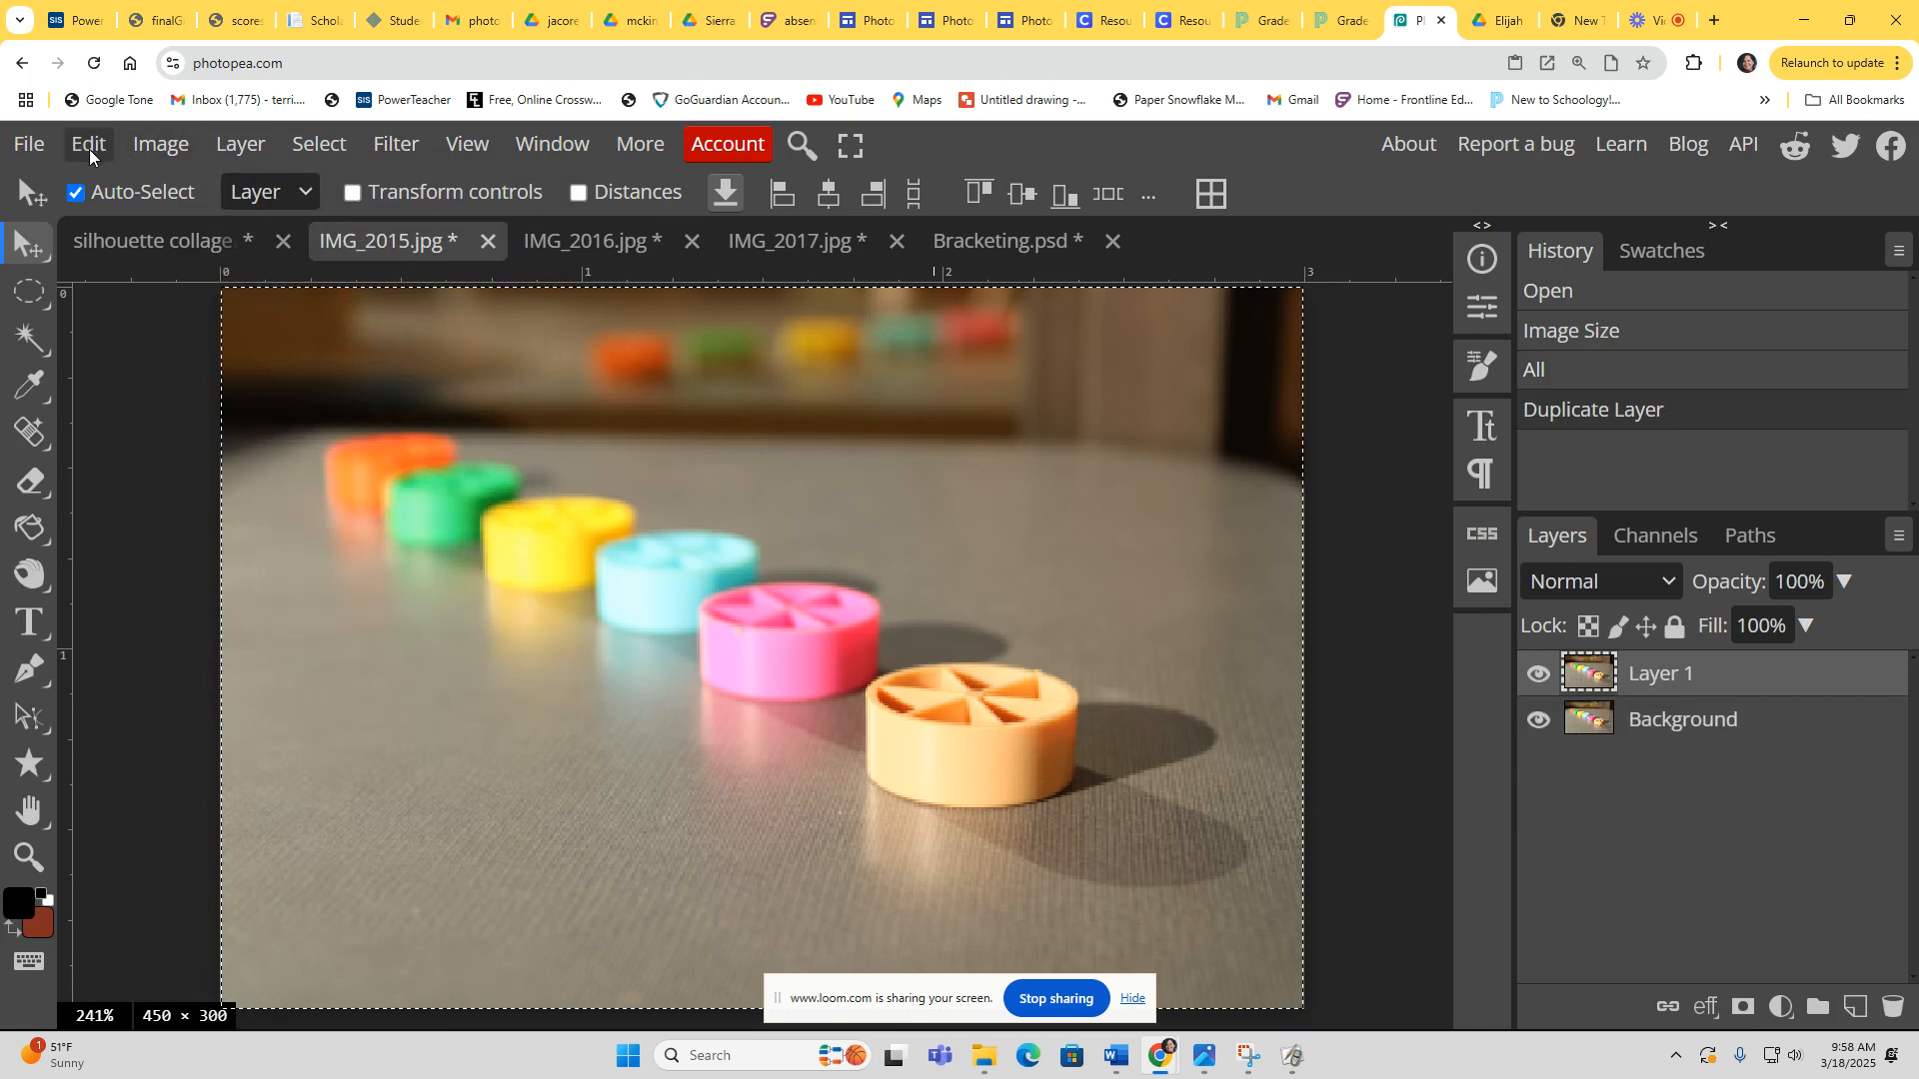
Step: Apply Levels to the duplicated layer with input black at 20 and input white at 247
left_click(150, 148)
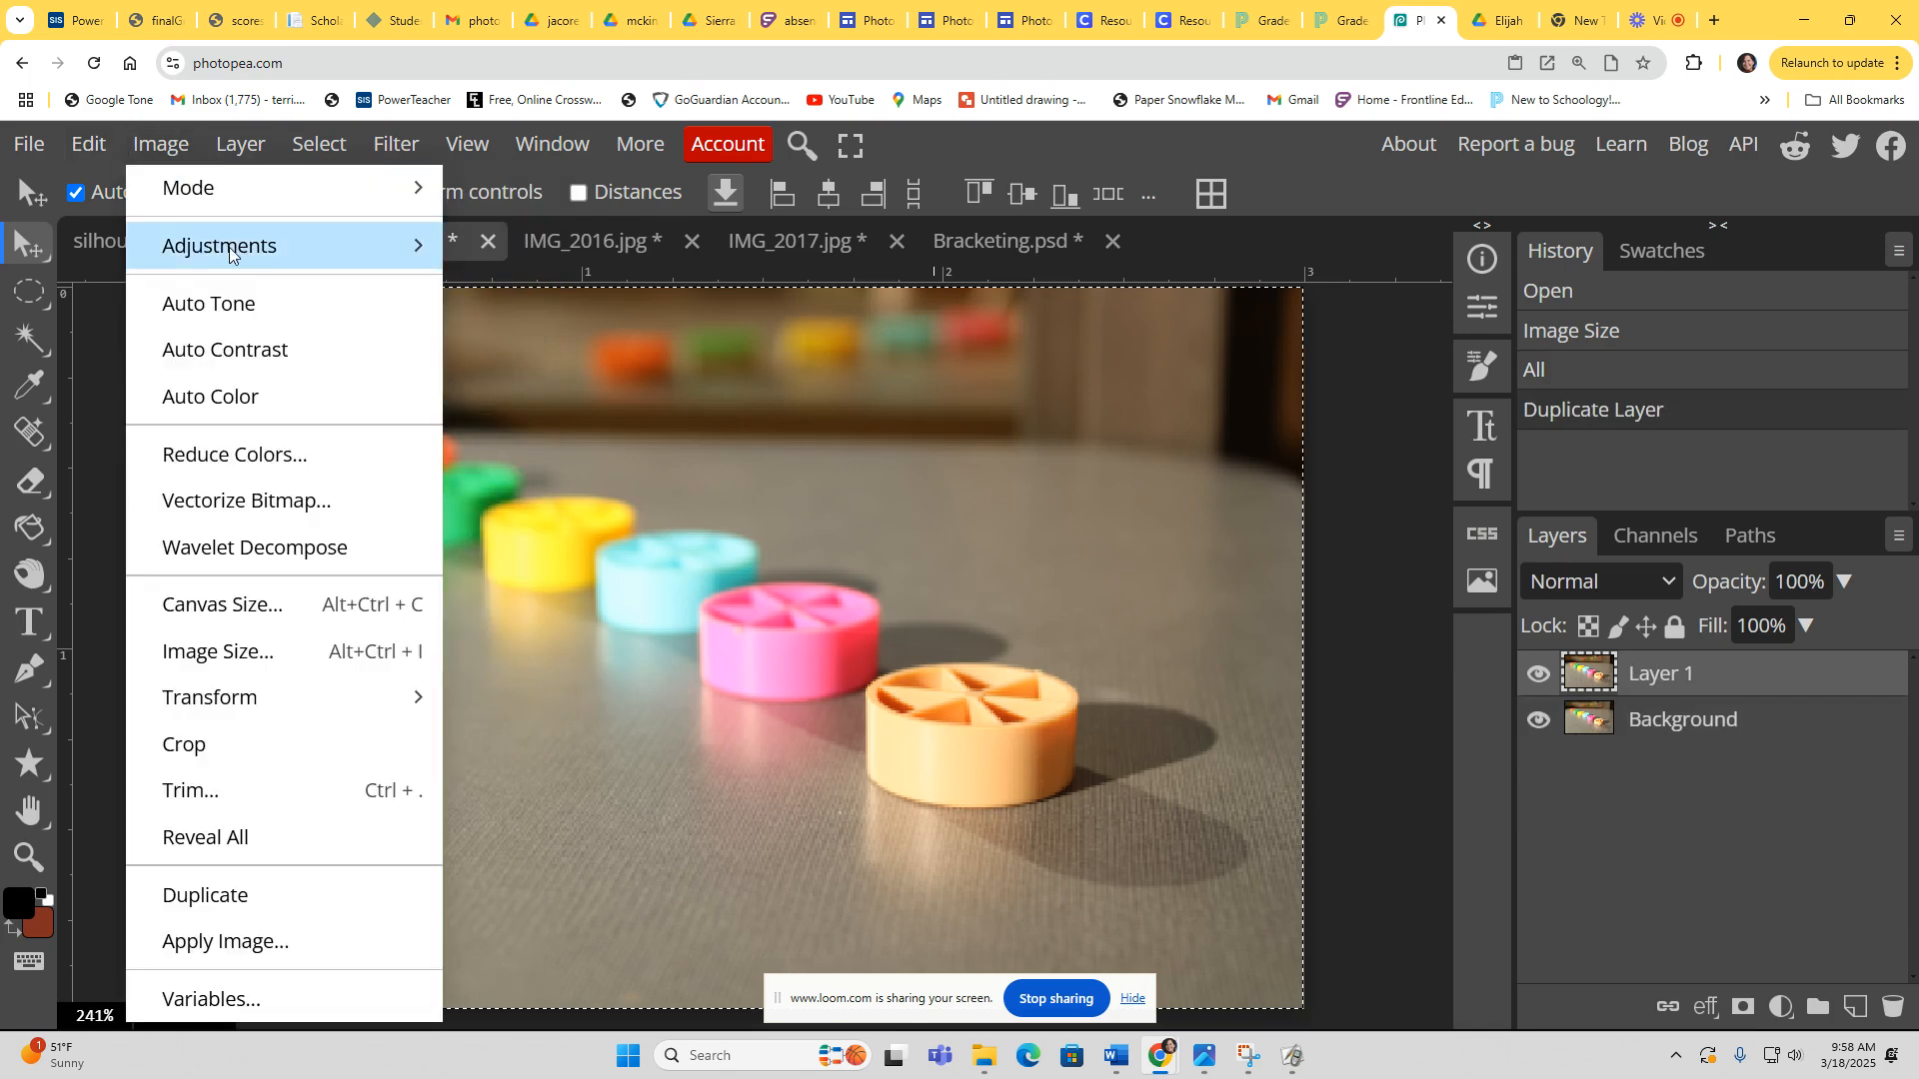
mouse_move(230, 248)
left_click(506, 193)
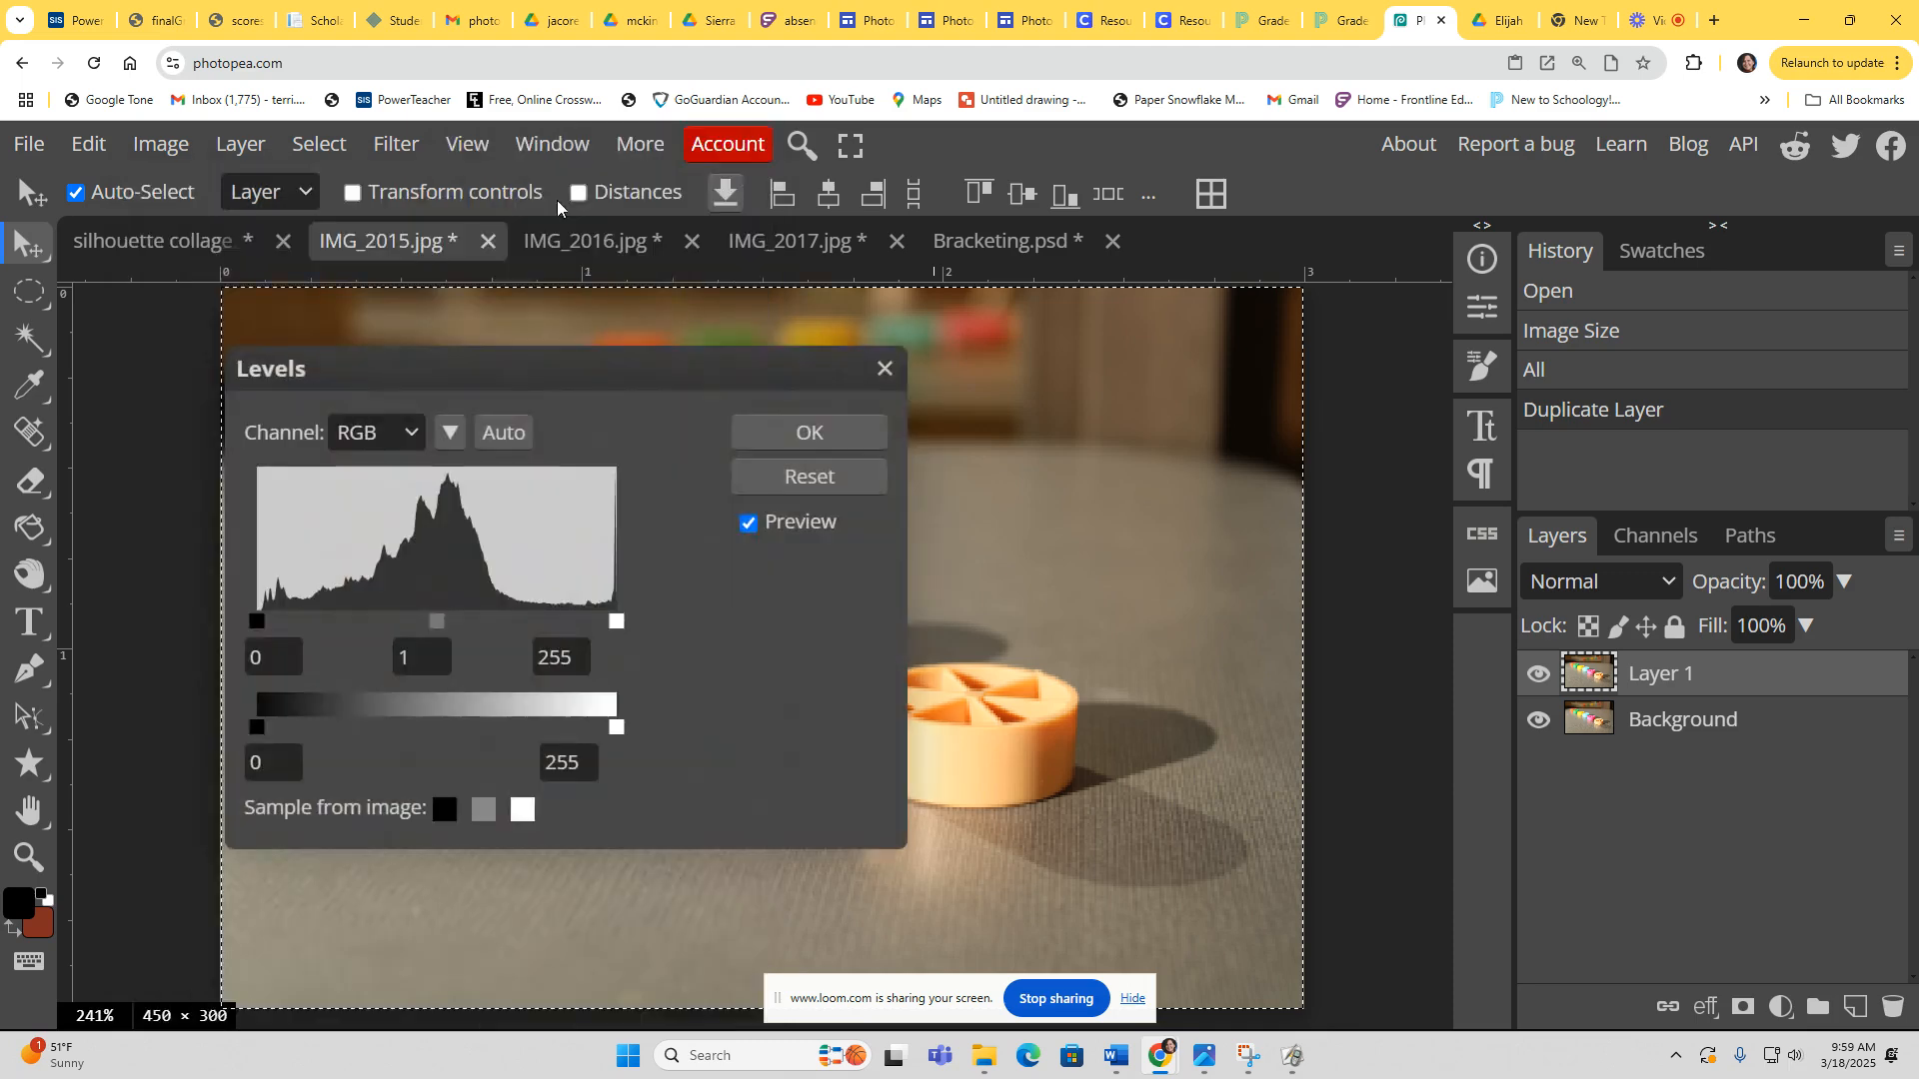
left_click_drag(633, 369, 1573, 148)
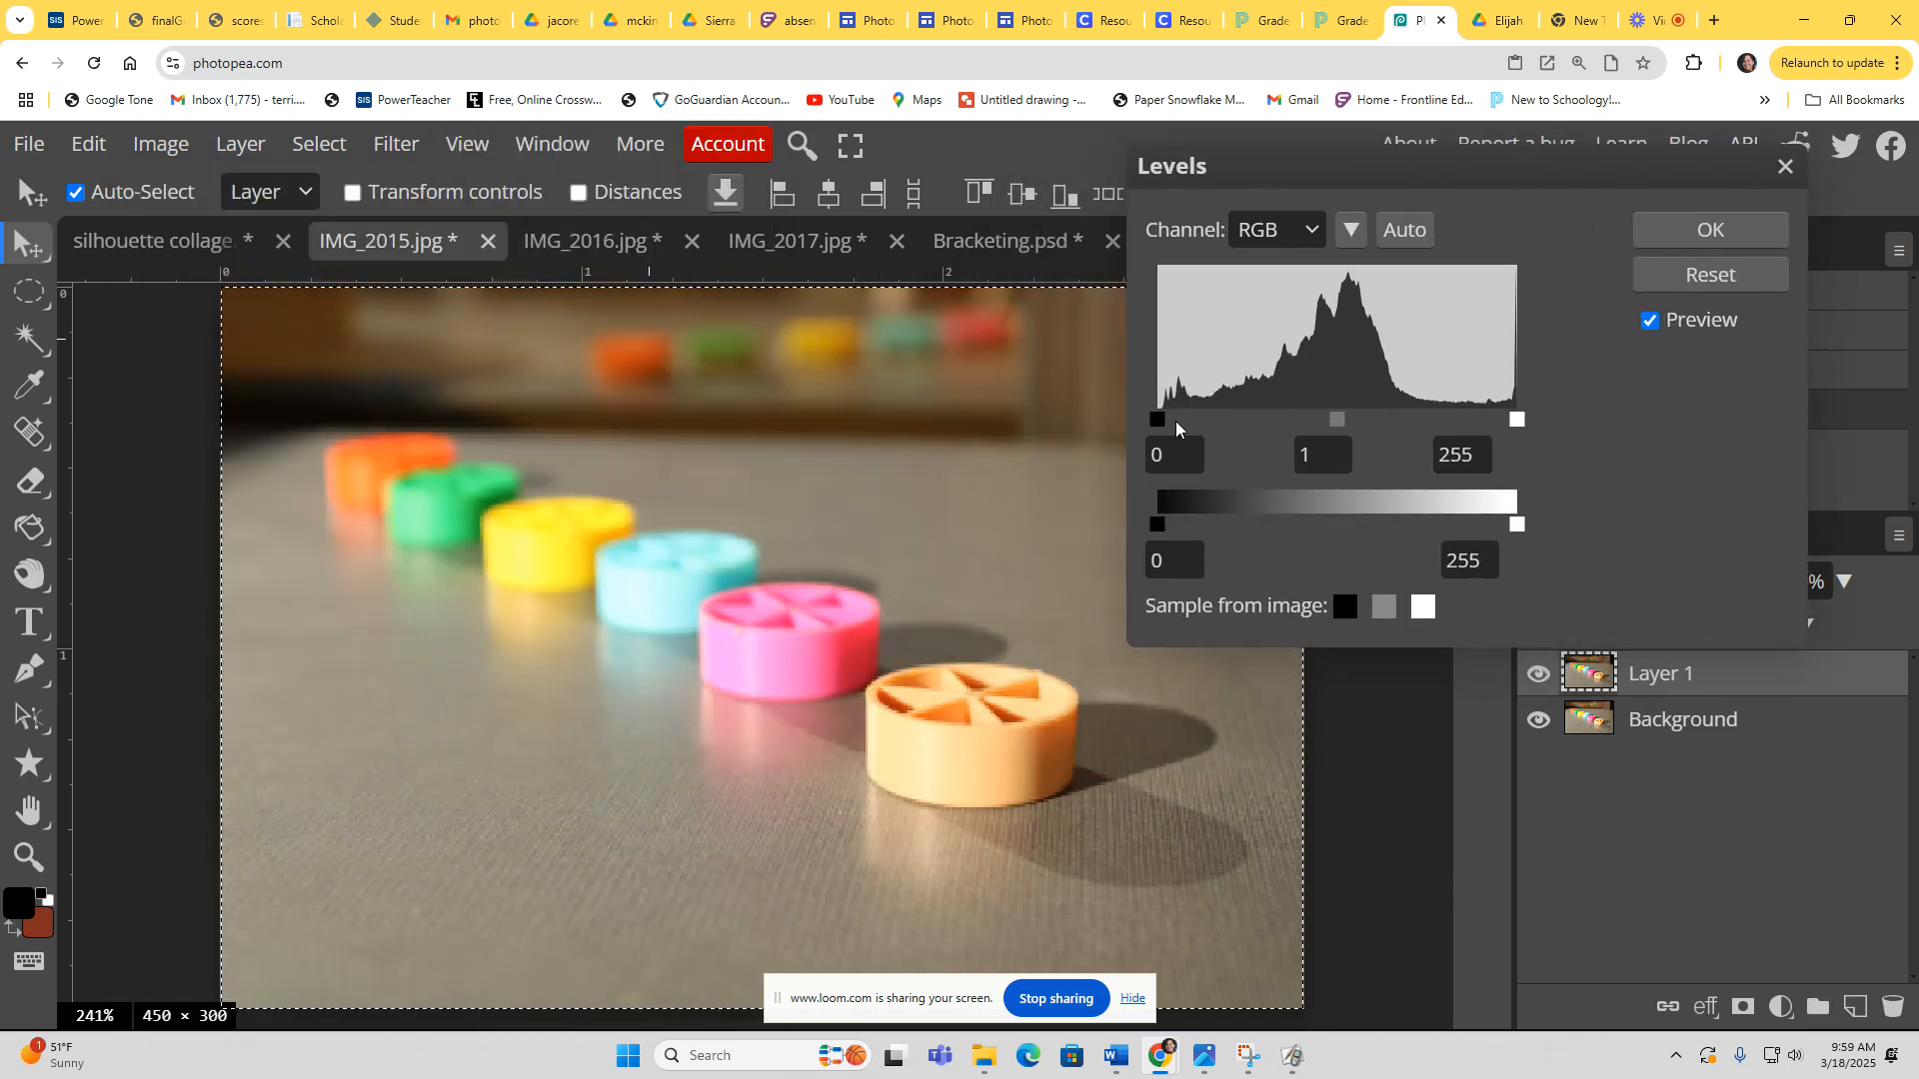
left_click_drag(1157, 420, 1168, 425)
mouse_move(1175, 427)
left_mouse_down()
mouse_move(1212, 425)
mouse_move(1185, 419)
left_mouse_up()
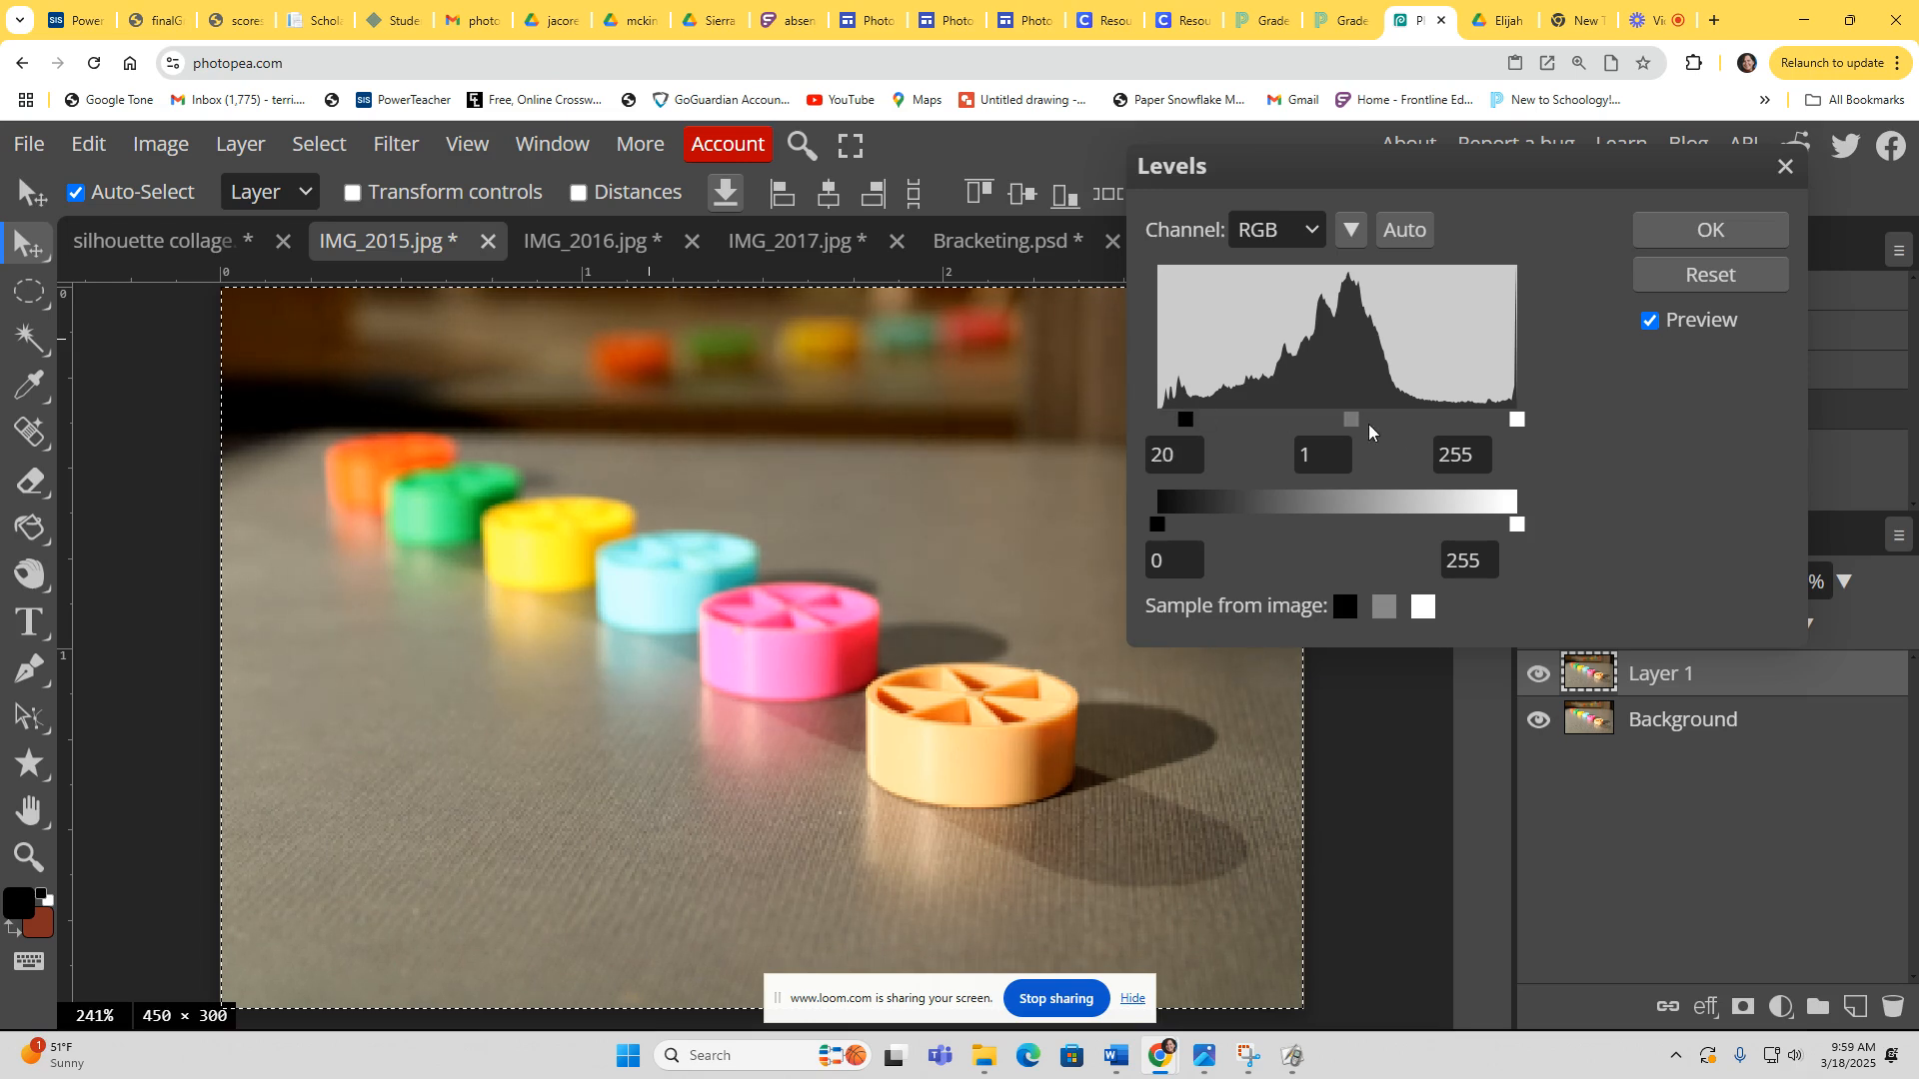
left_click_drag(1516, 421, 1506, 422)
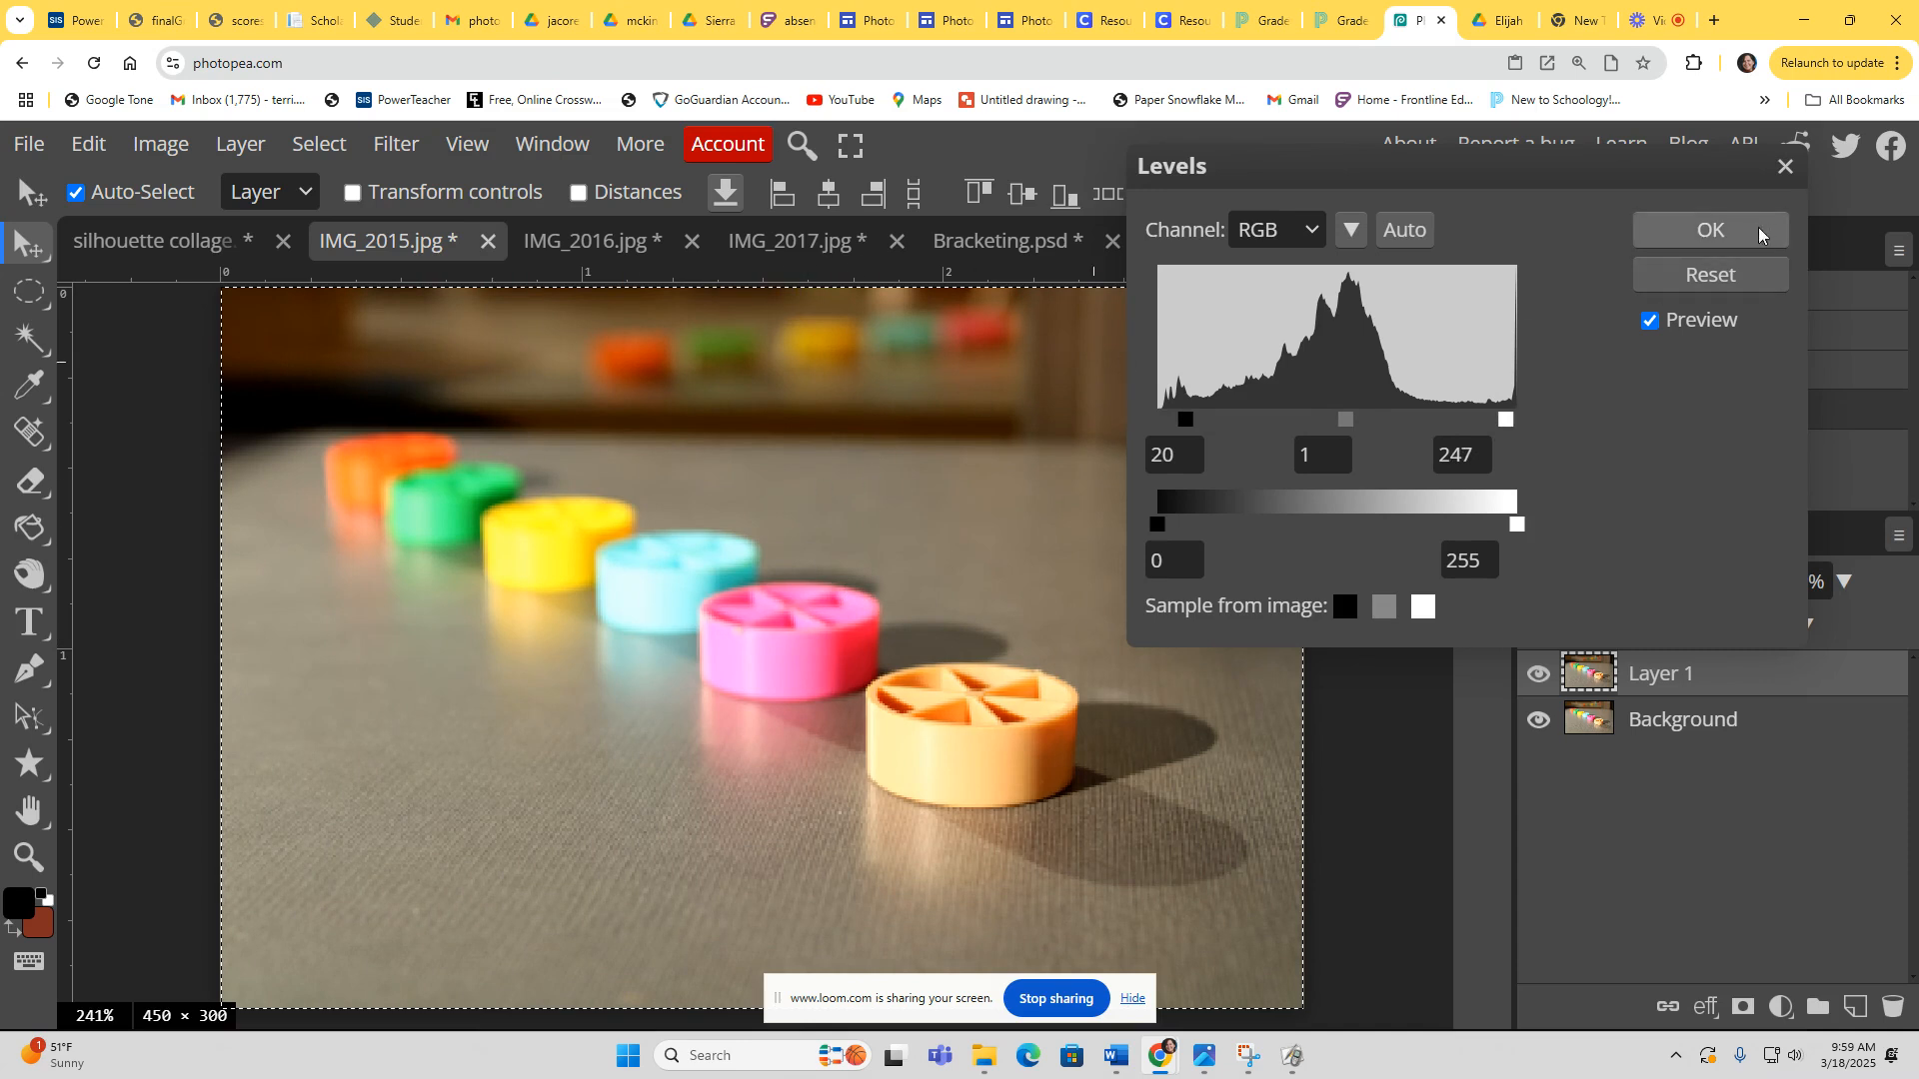
left_click(1710, 230)
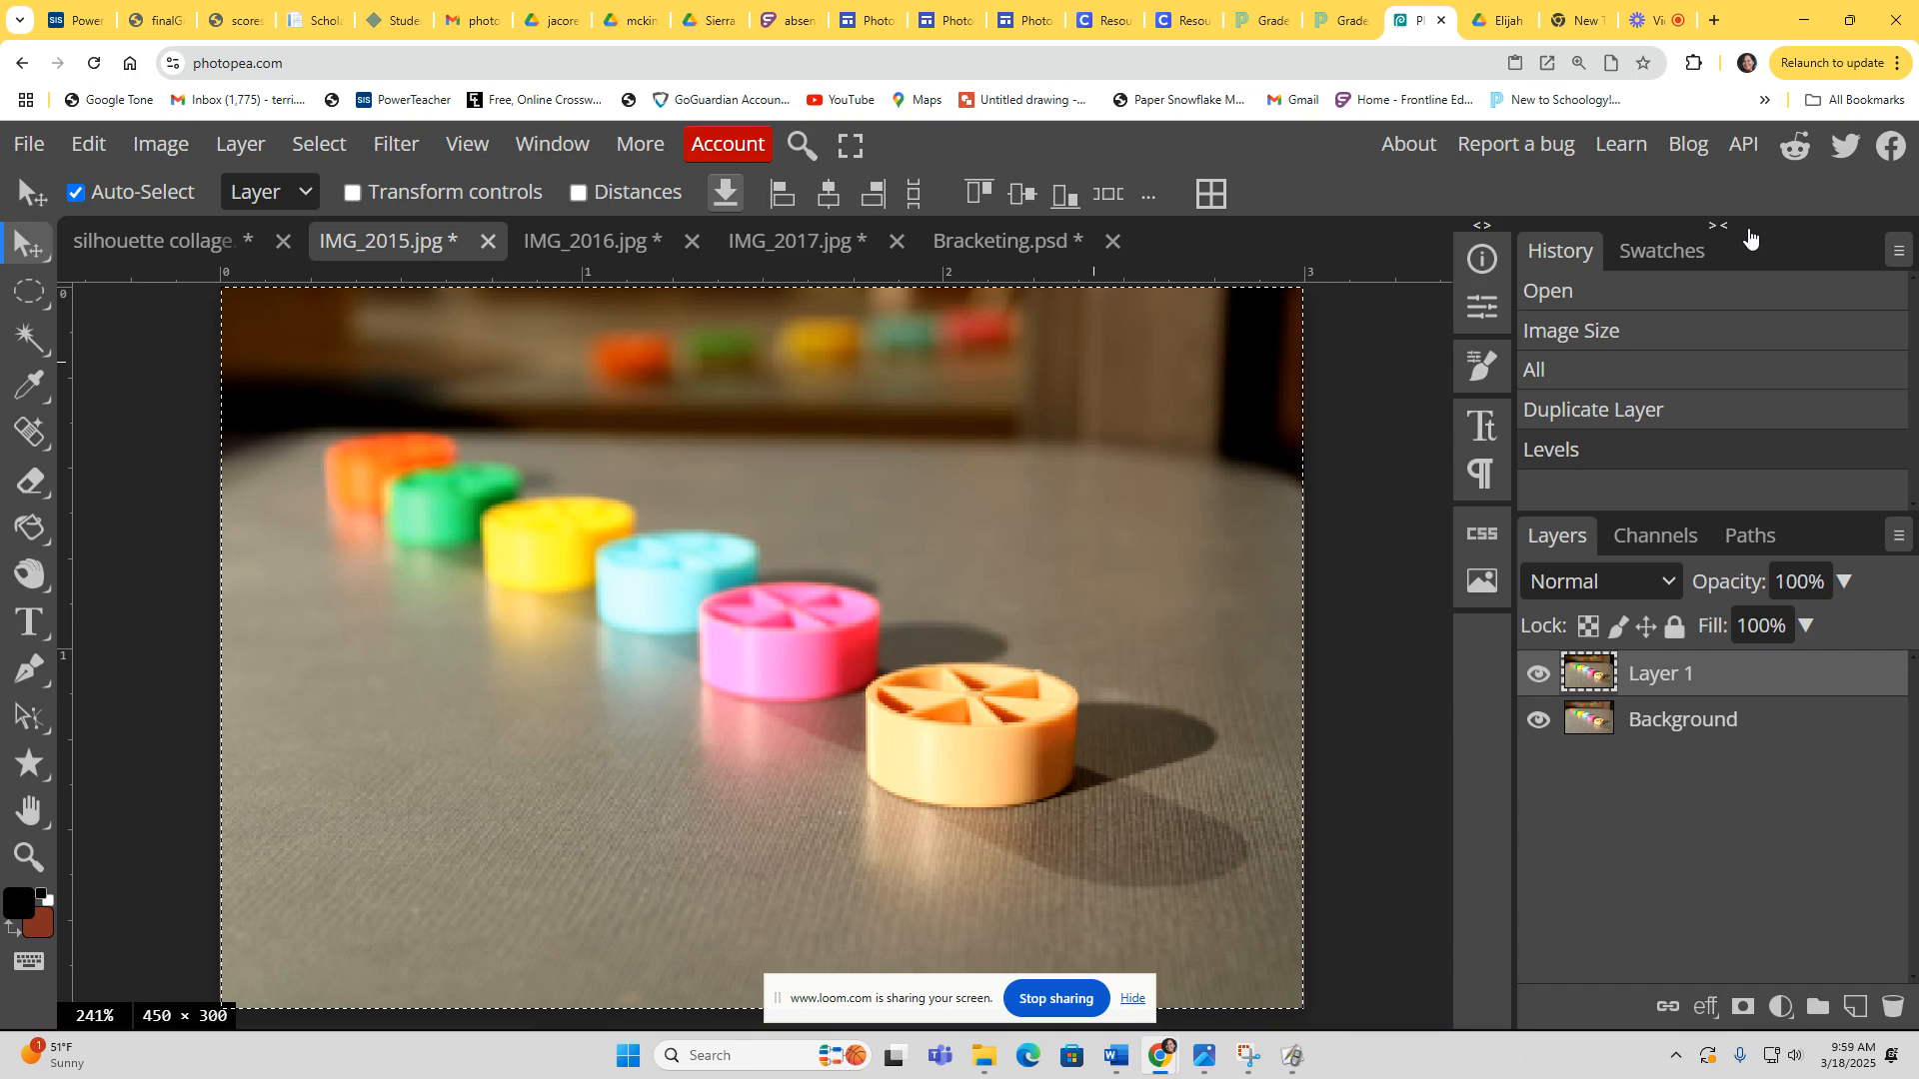
Step: Apply Hue/Saturation to the layer, raising saturation to 16
left_click(163, 148)
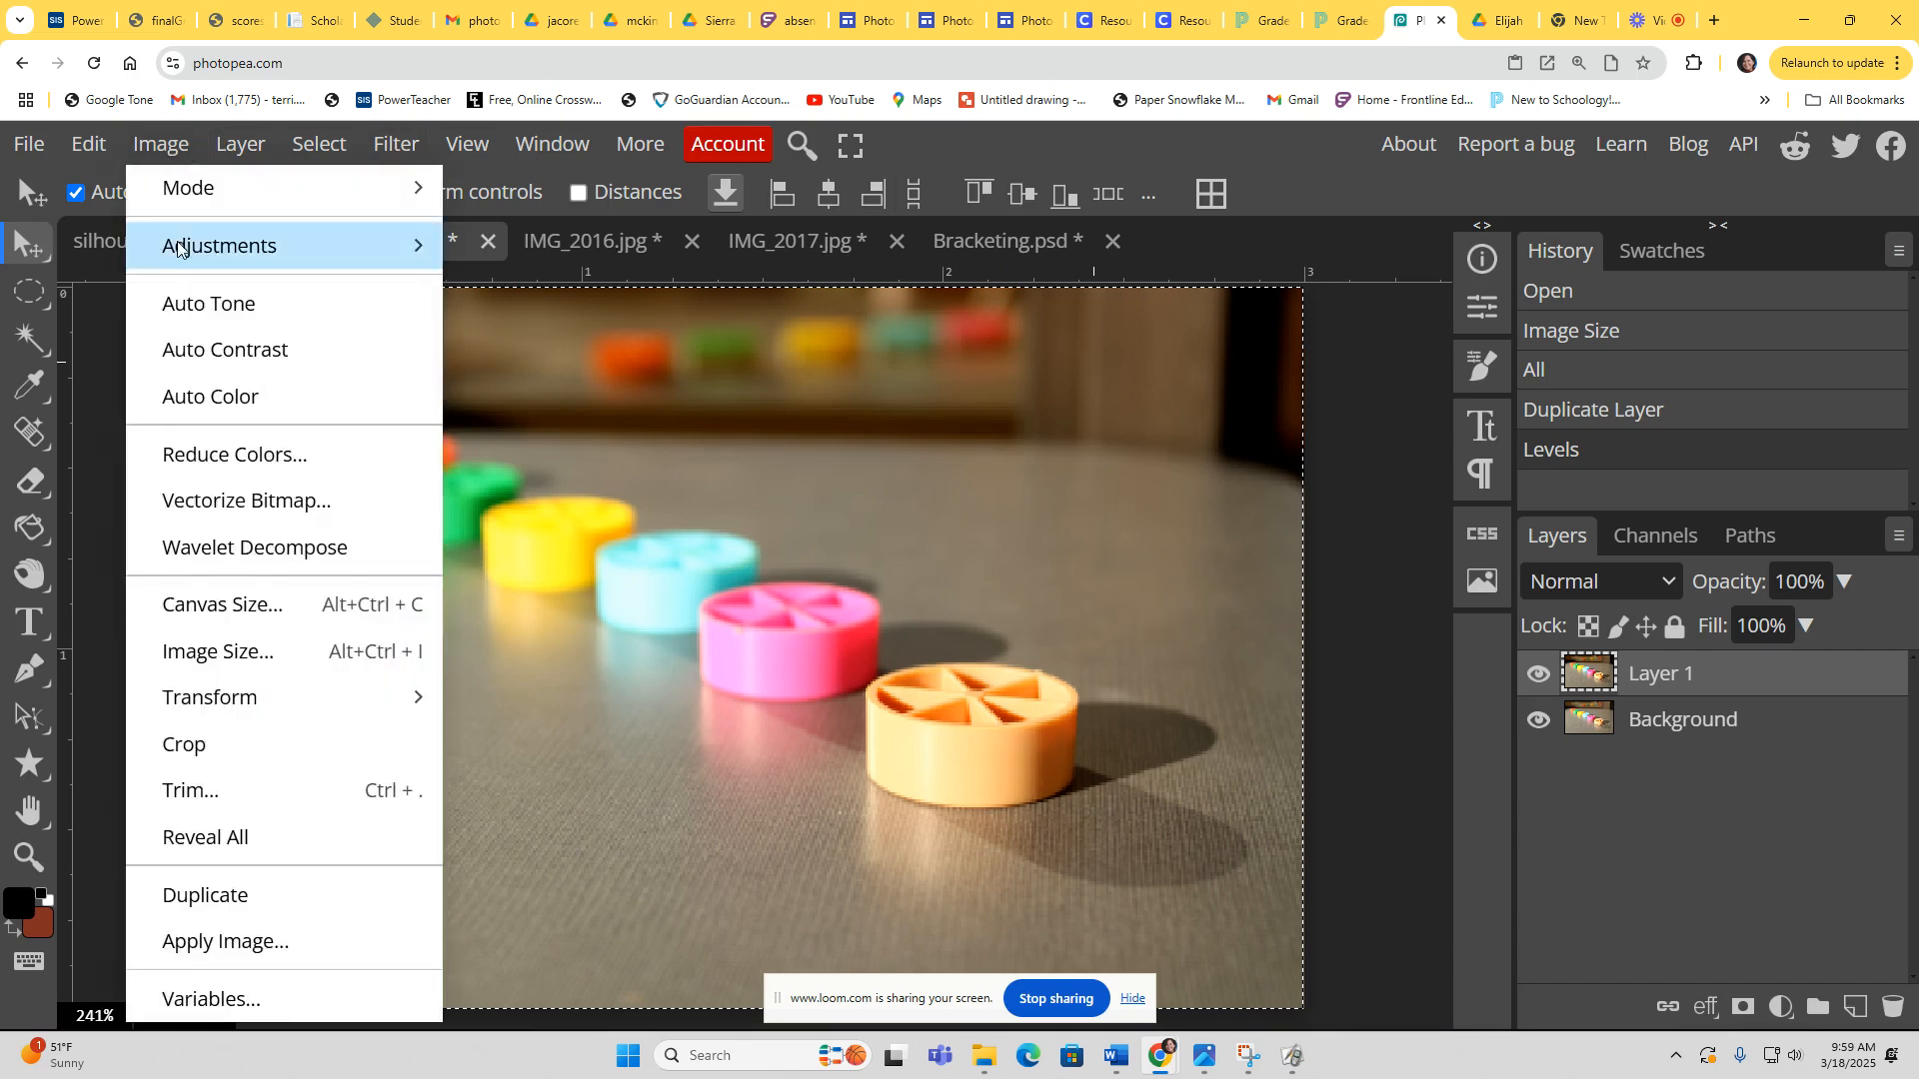
mouse_move(183, 234)
left_click(517, 398)
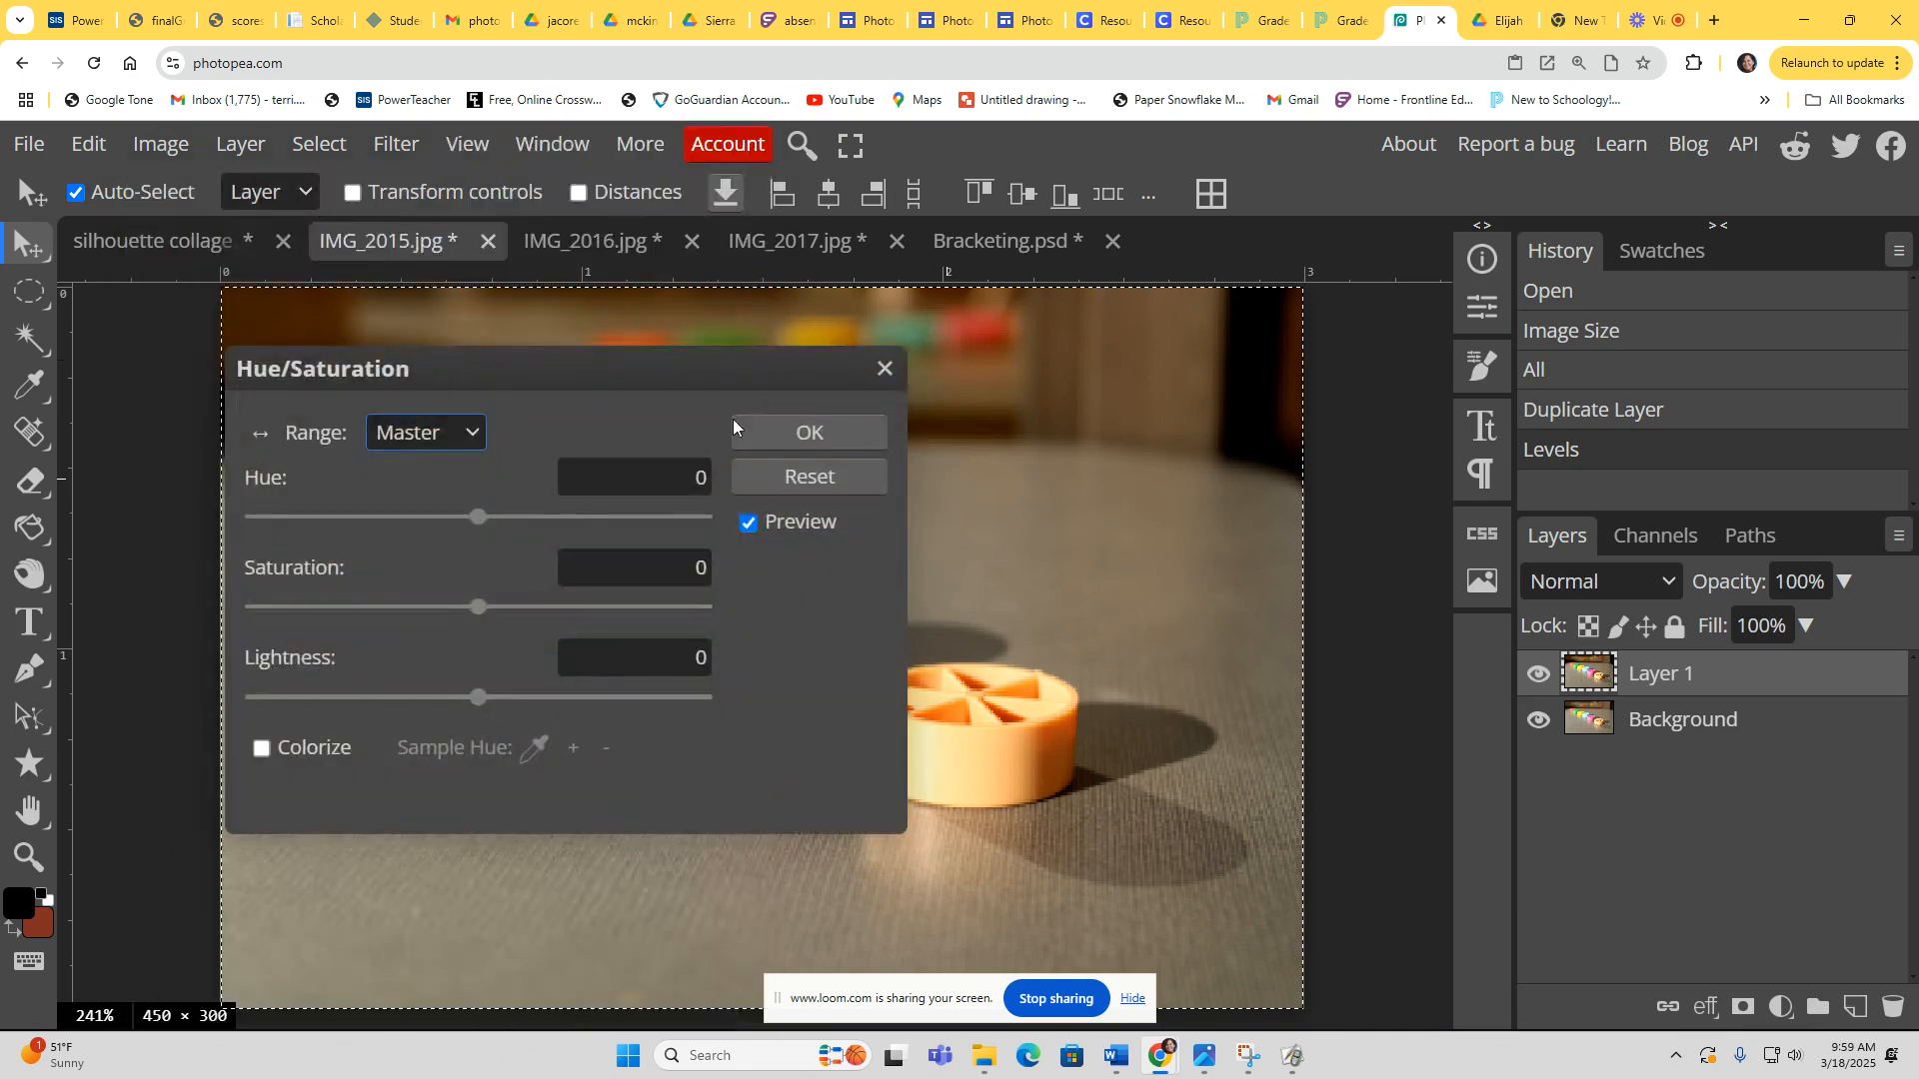
left_click_drag(670, 370, 1603, 195)
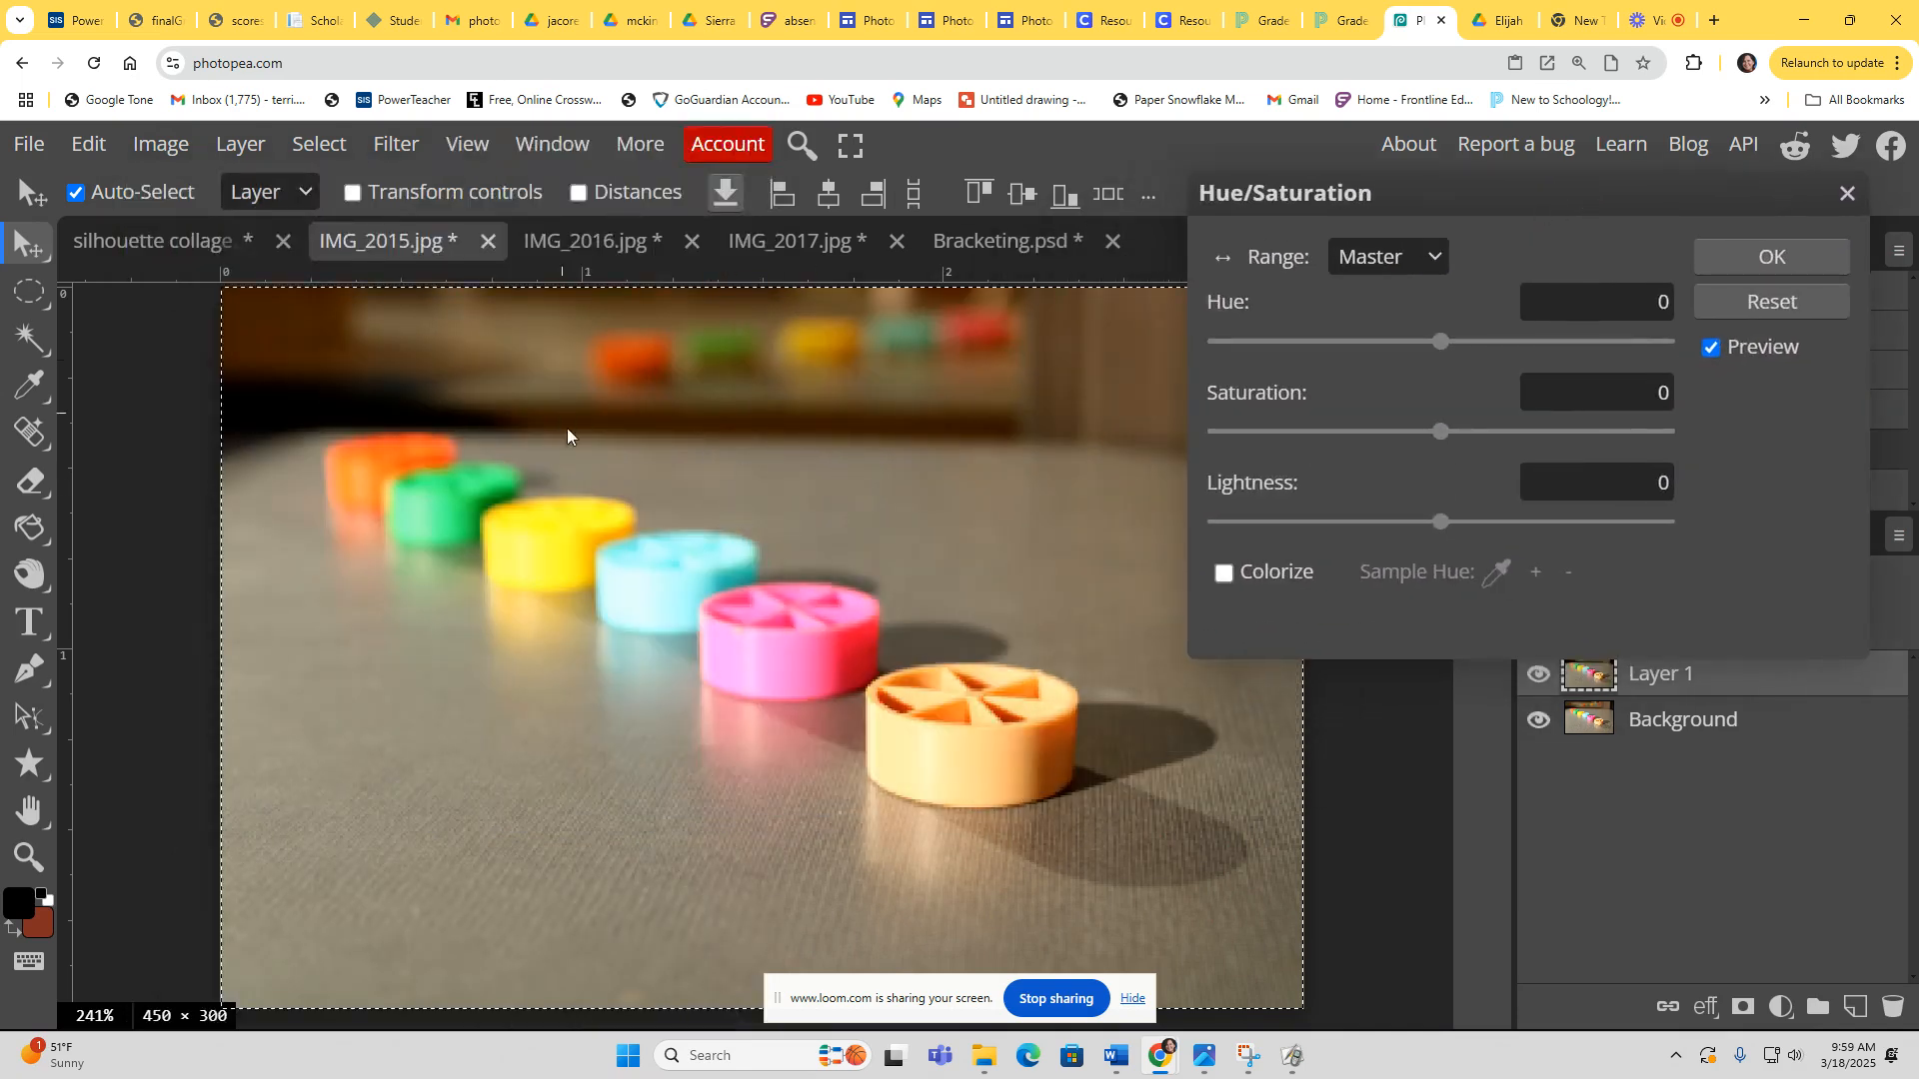
mouse_move(1442, 432)
left_mouse_down()
mouse_move(1499, 432)
mouse_move(1477, 432)
left_mouse_up()
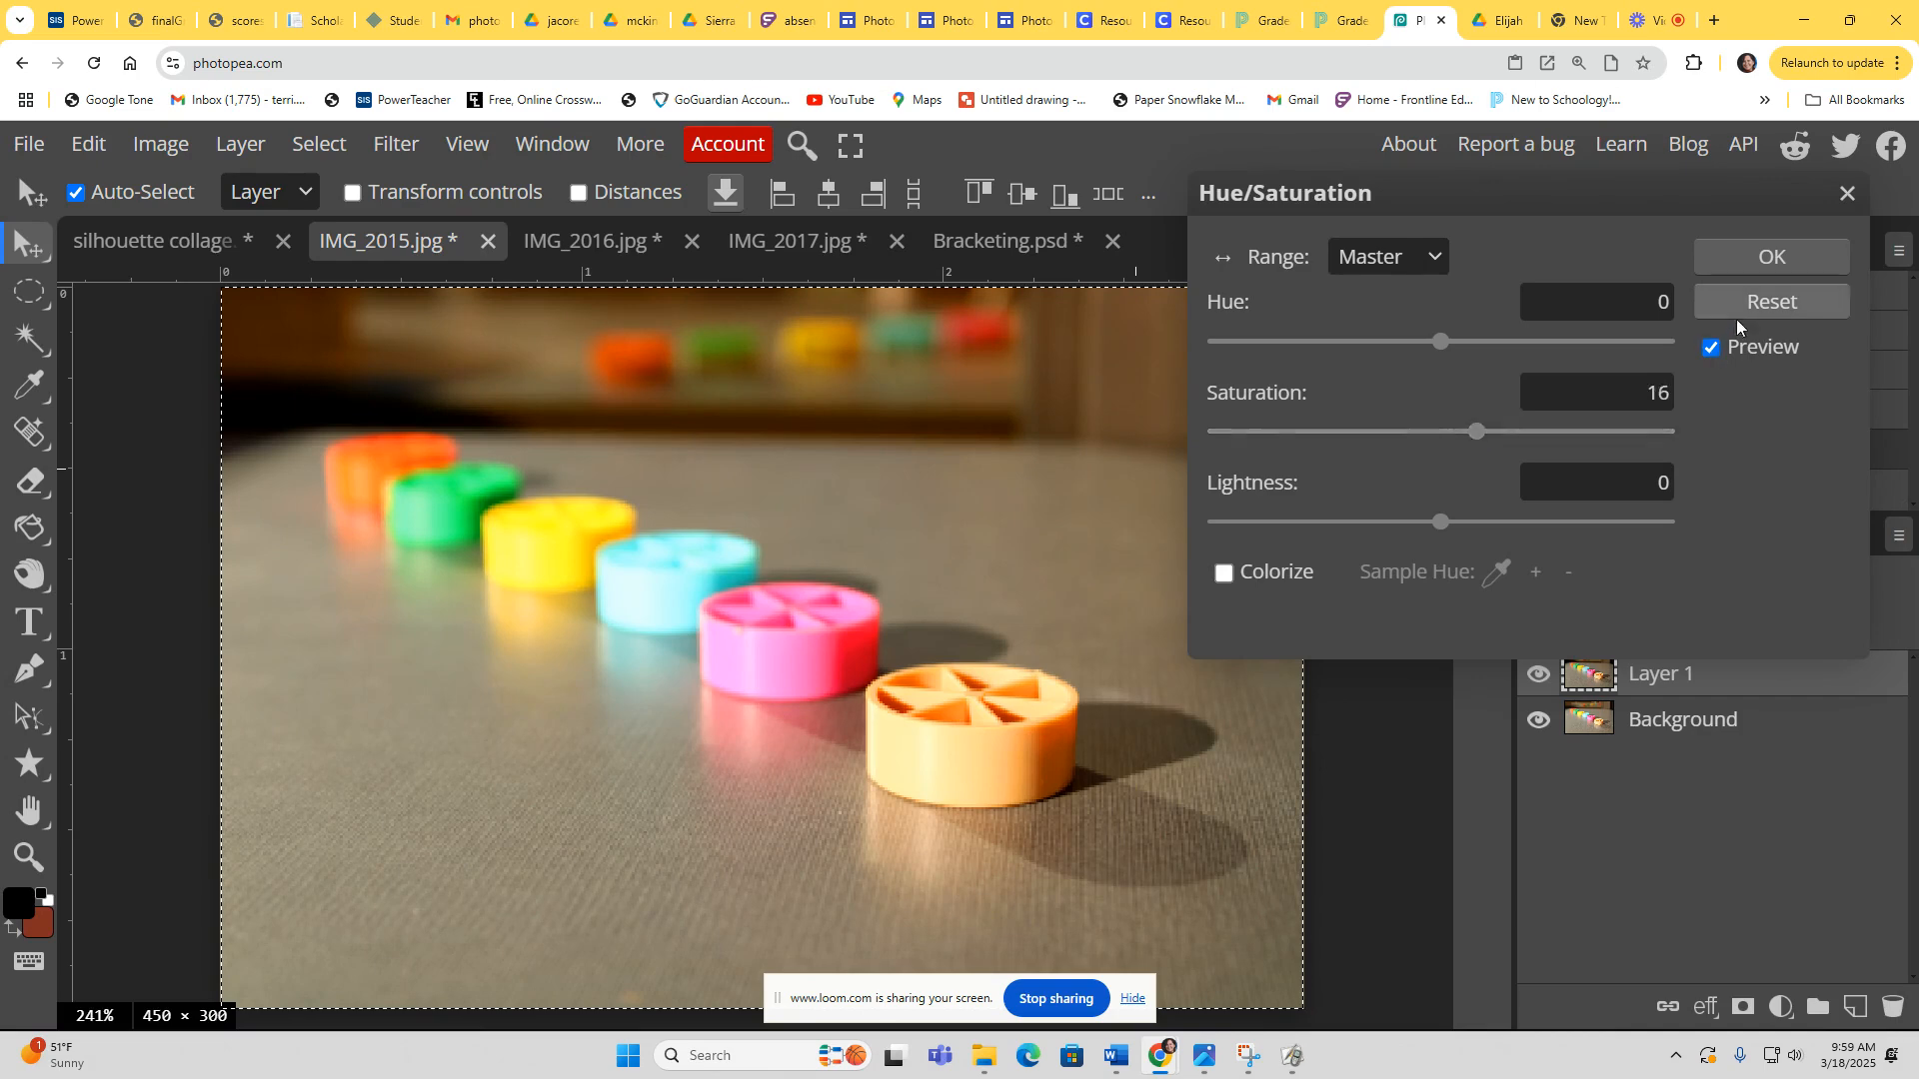
left_click(1772, 257)
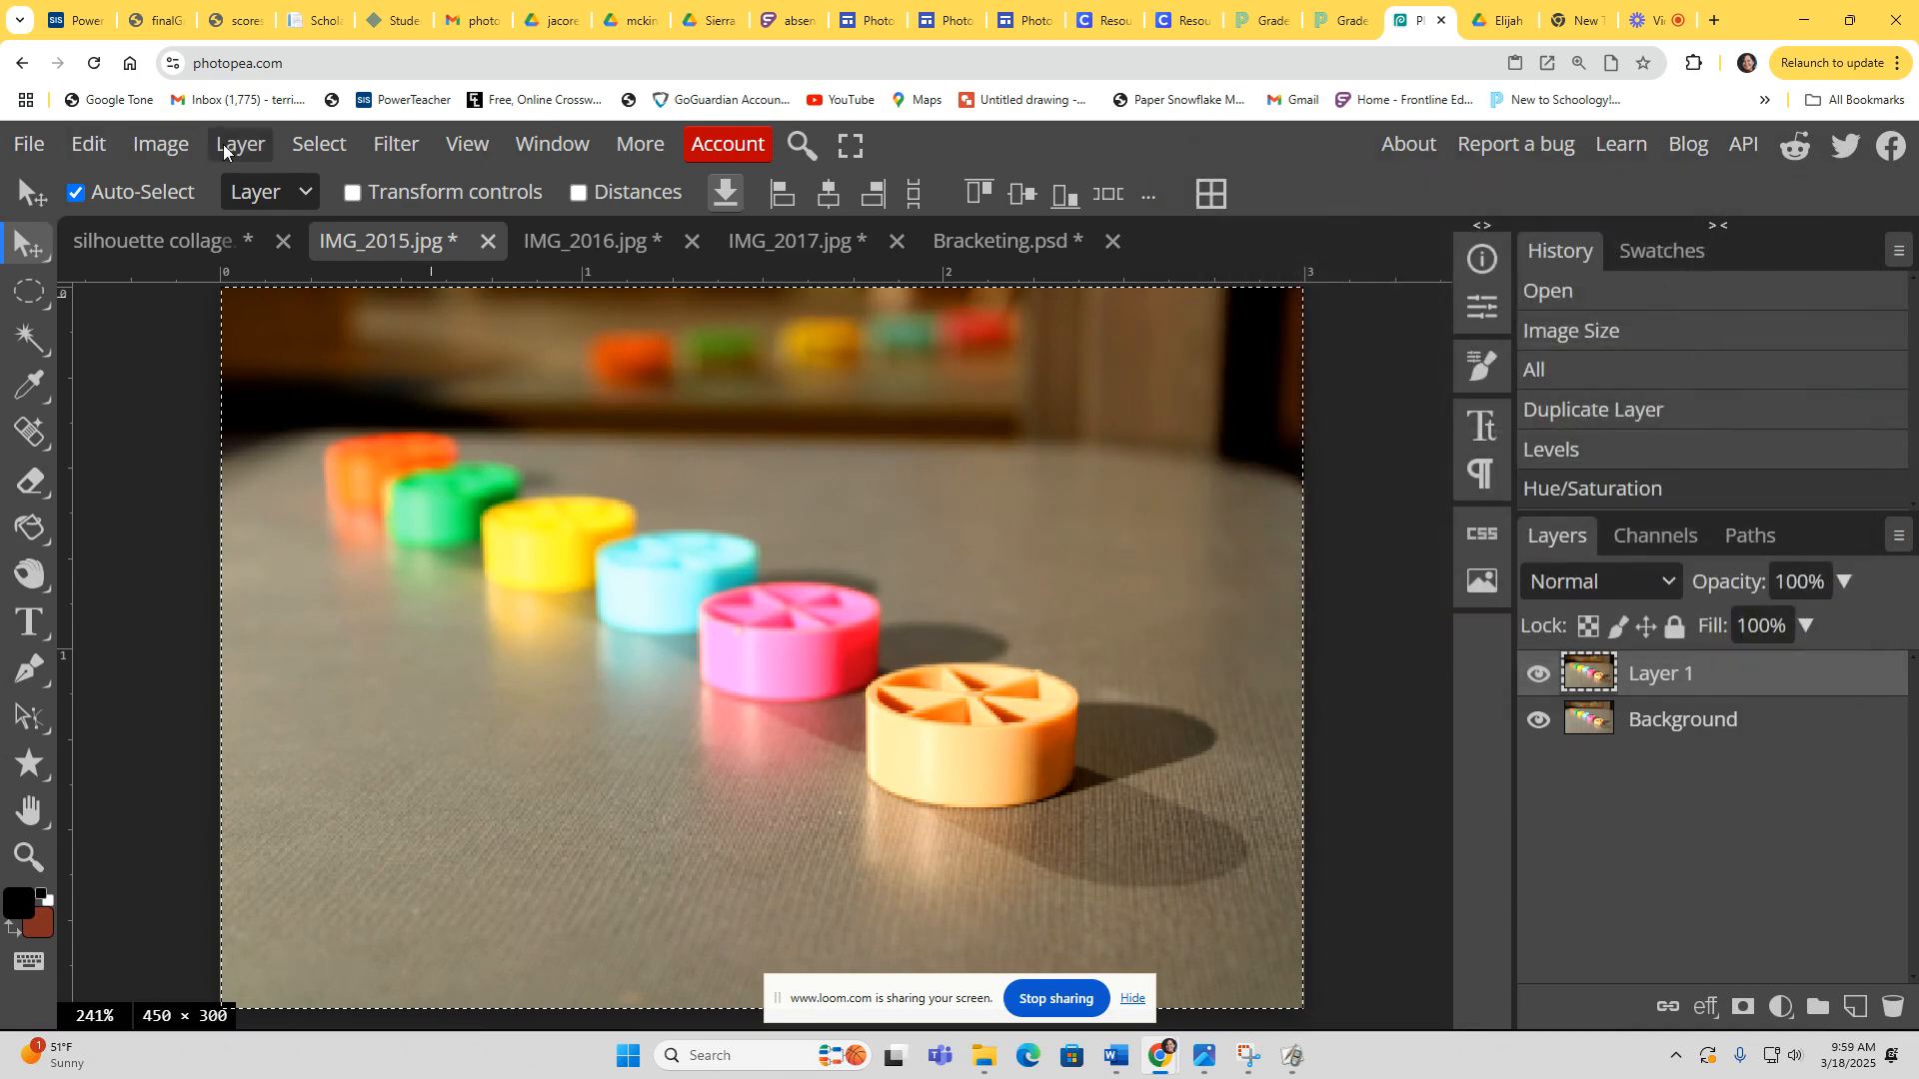
Step: Copy the edited photo, paste it into Bracketing, and place it below the first photo
left_click(86, 152)
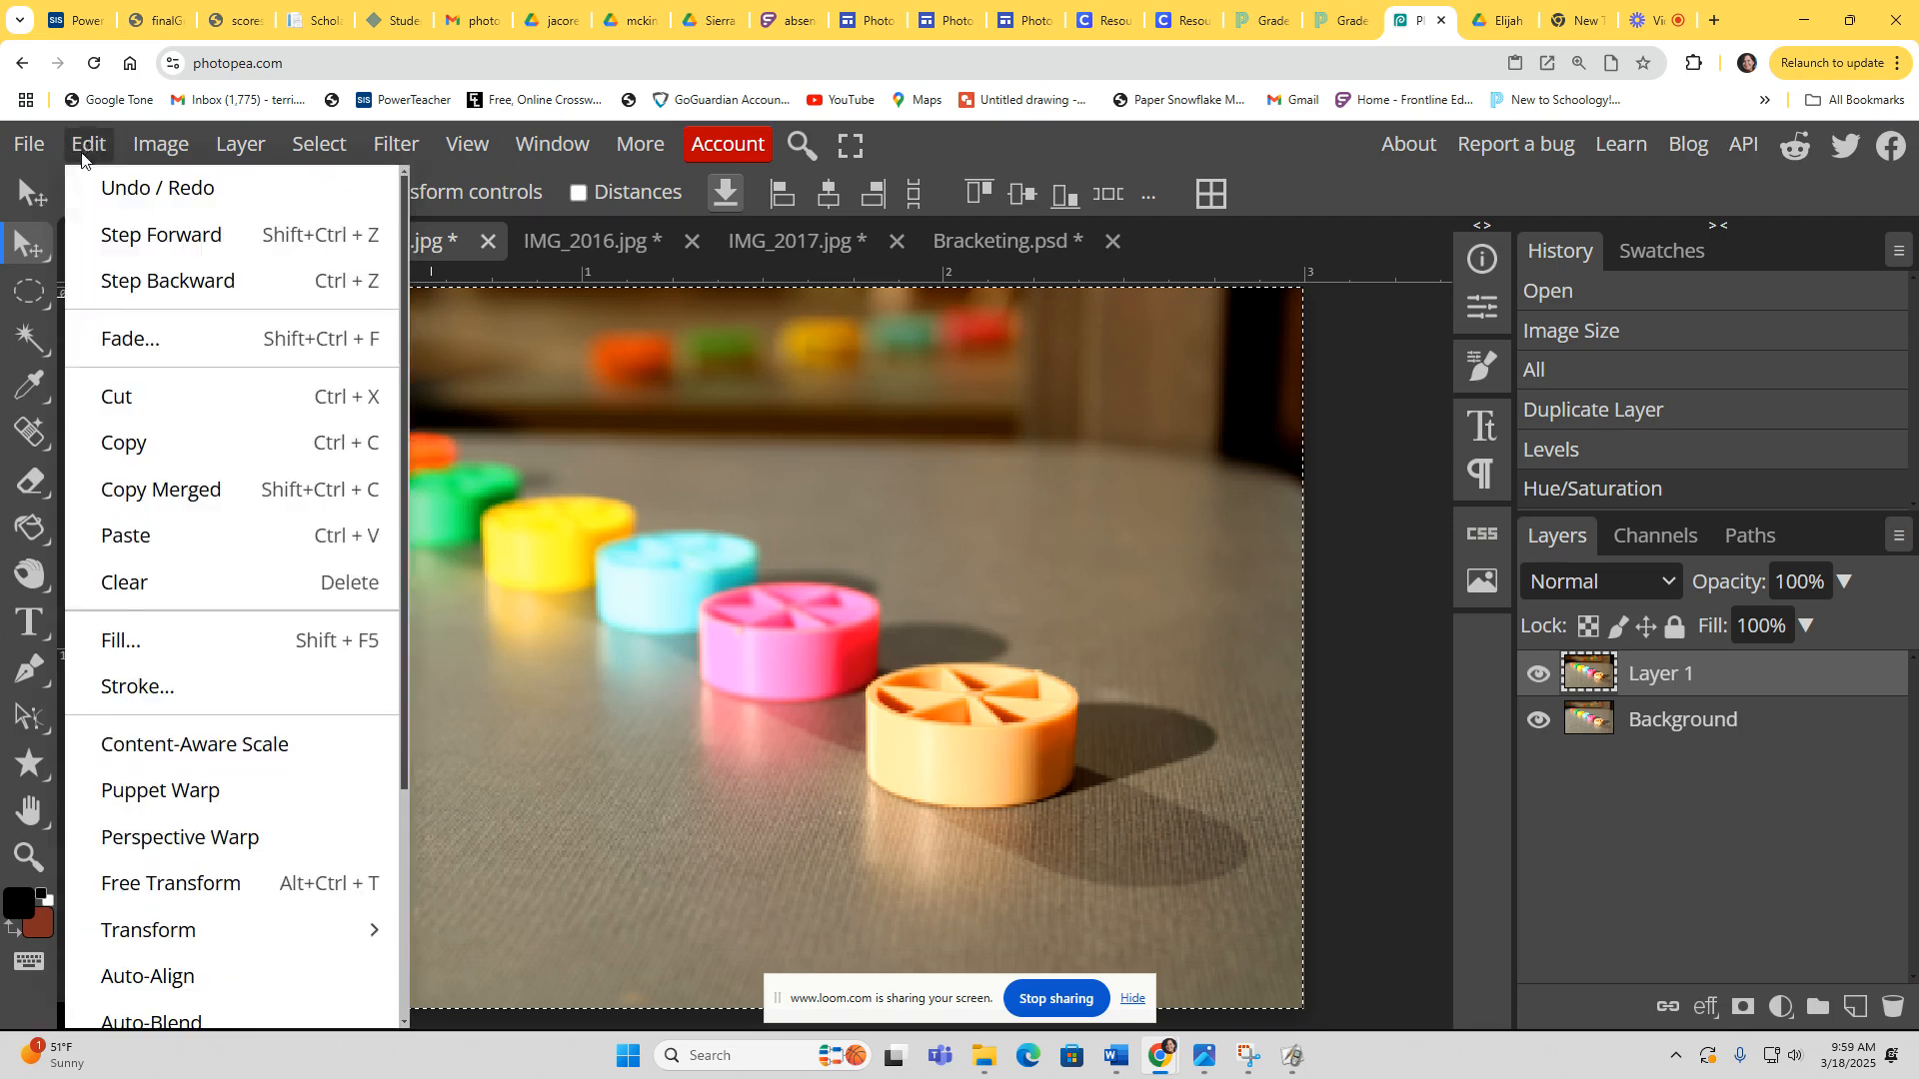
left_click(141, 443)
left_click(1023, 238)
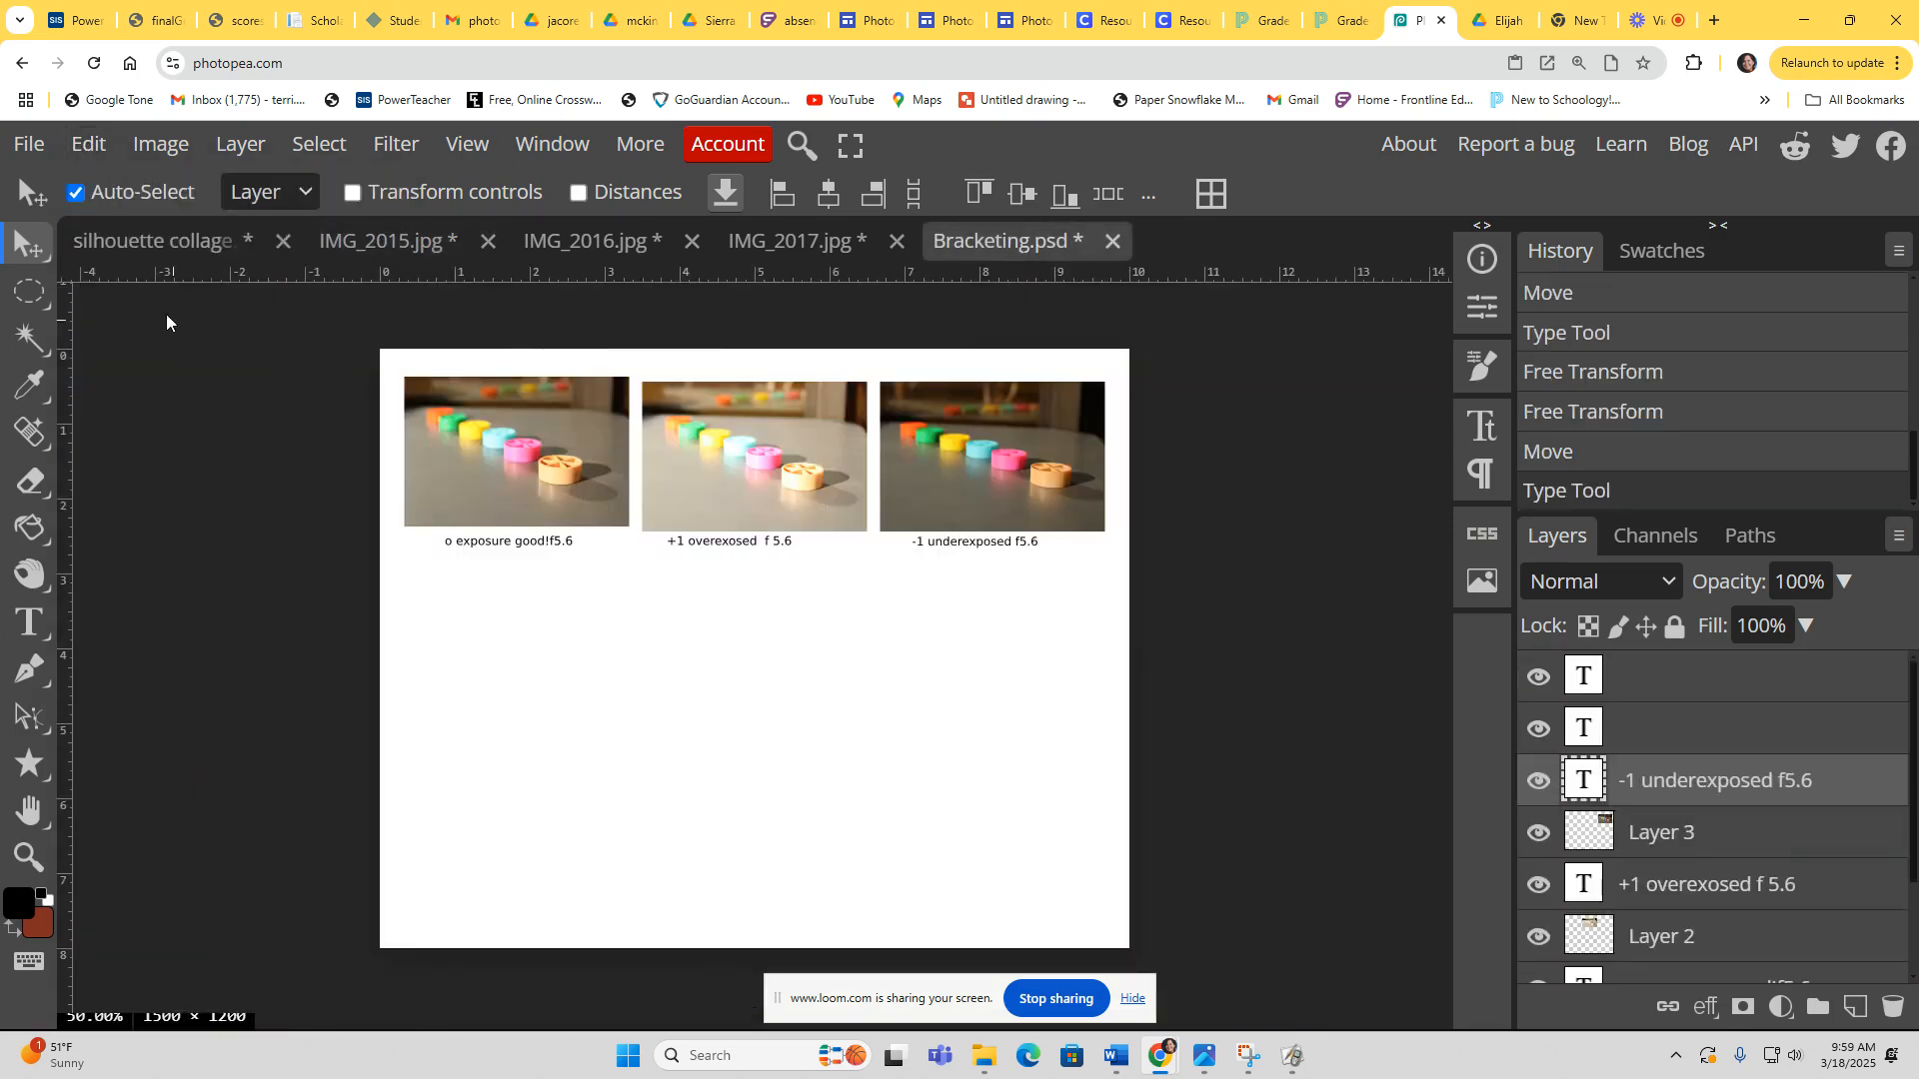
left_click(90, 146)
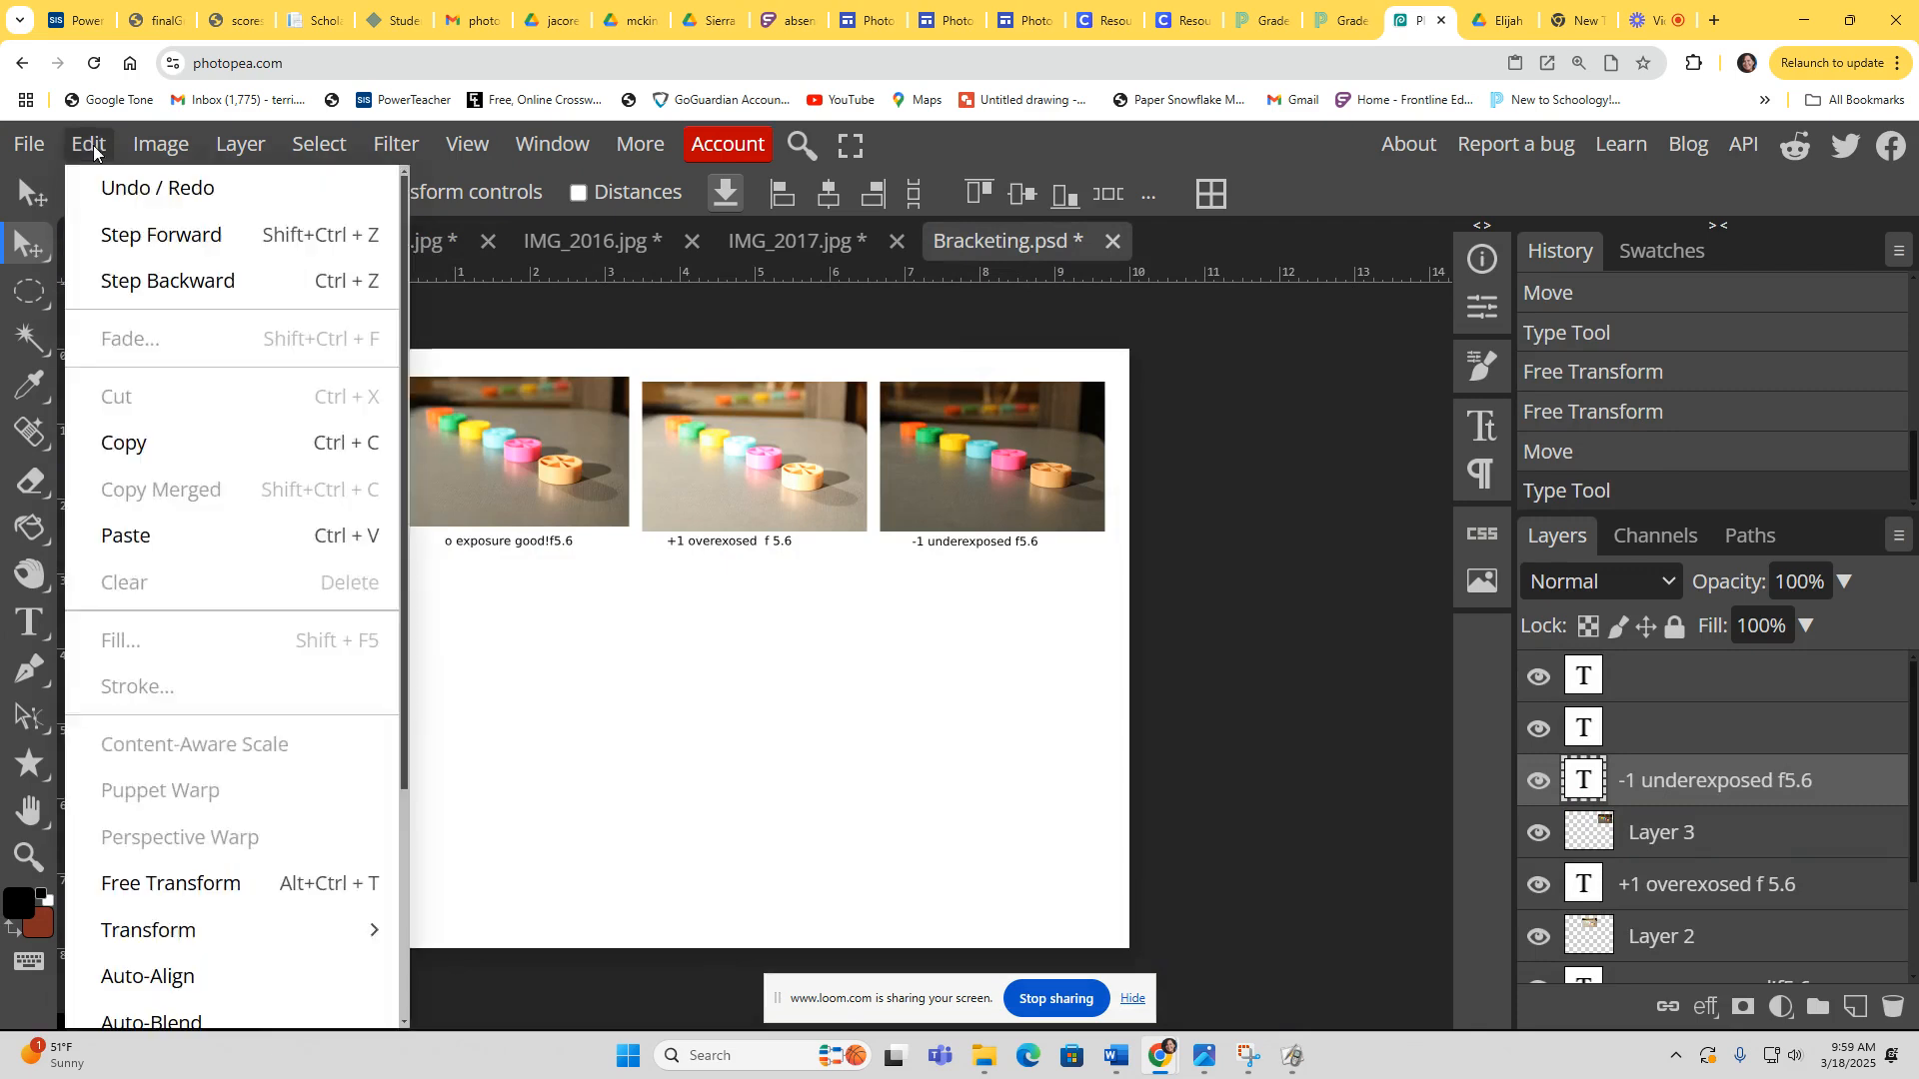
left_click(150, 536)
left_click_drag(757, 603, 517, 644)
Step: Add a text label below the fourth photo reading o exposure good f5.6 edited
left_click(28, 623)
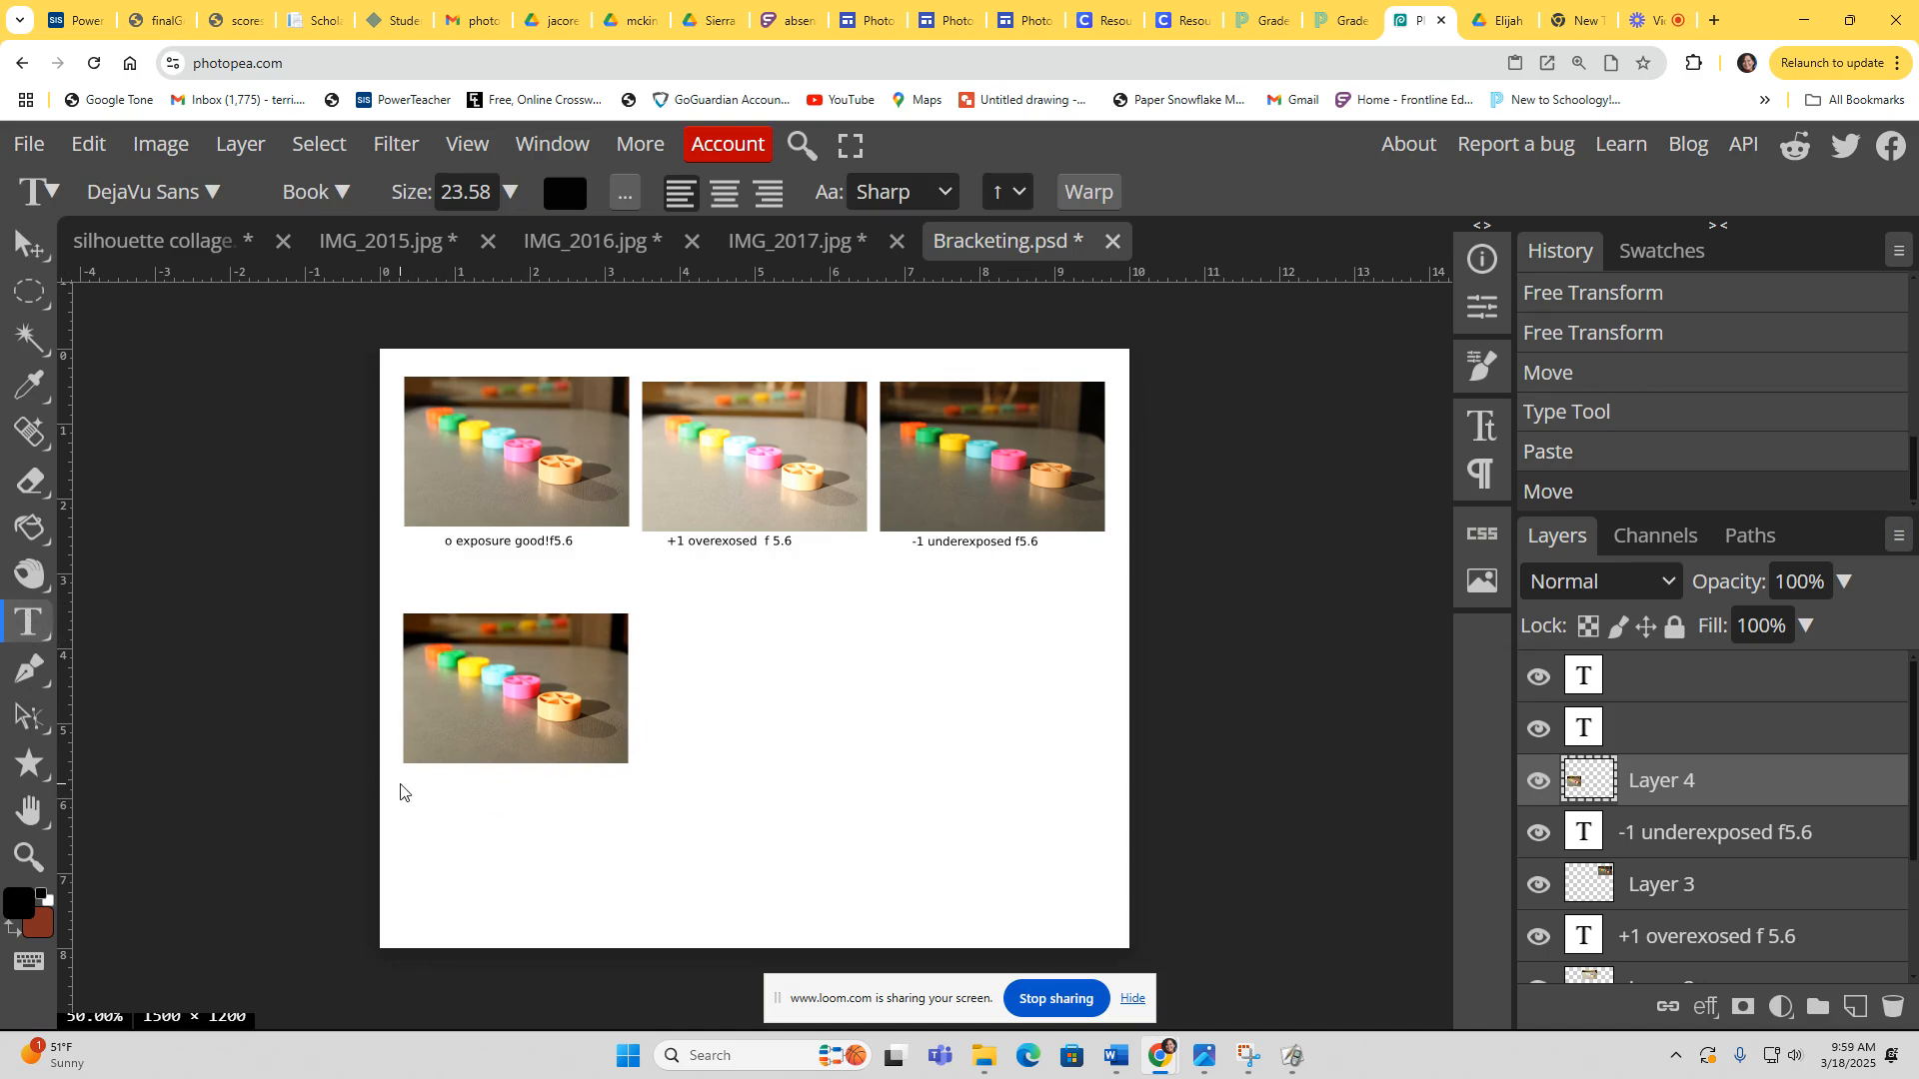
left_click(426, 791)
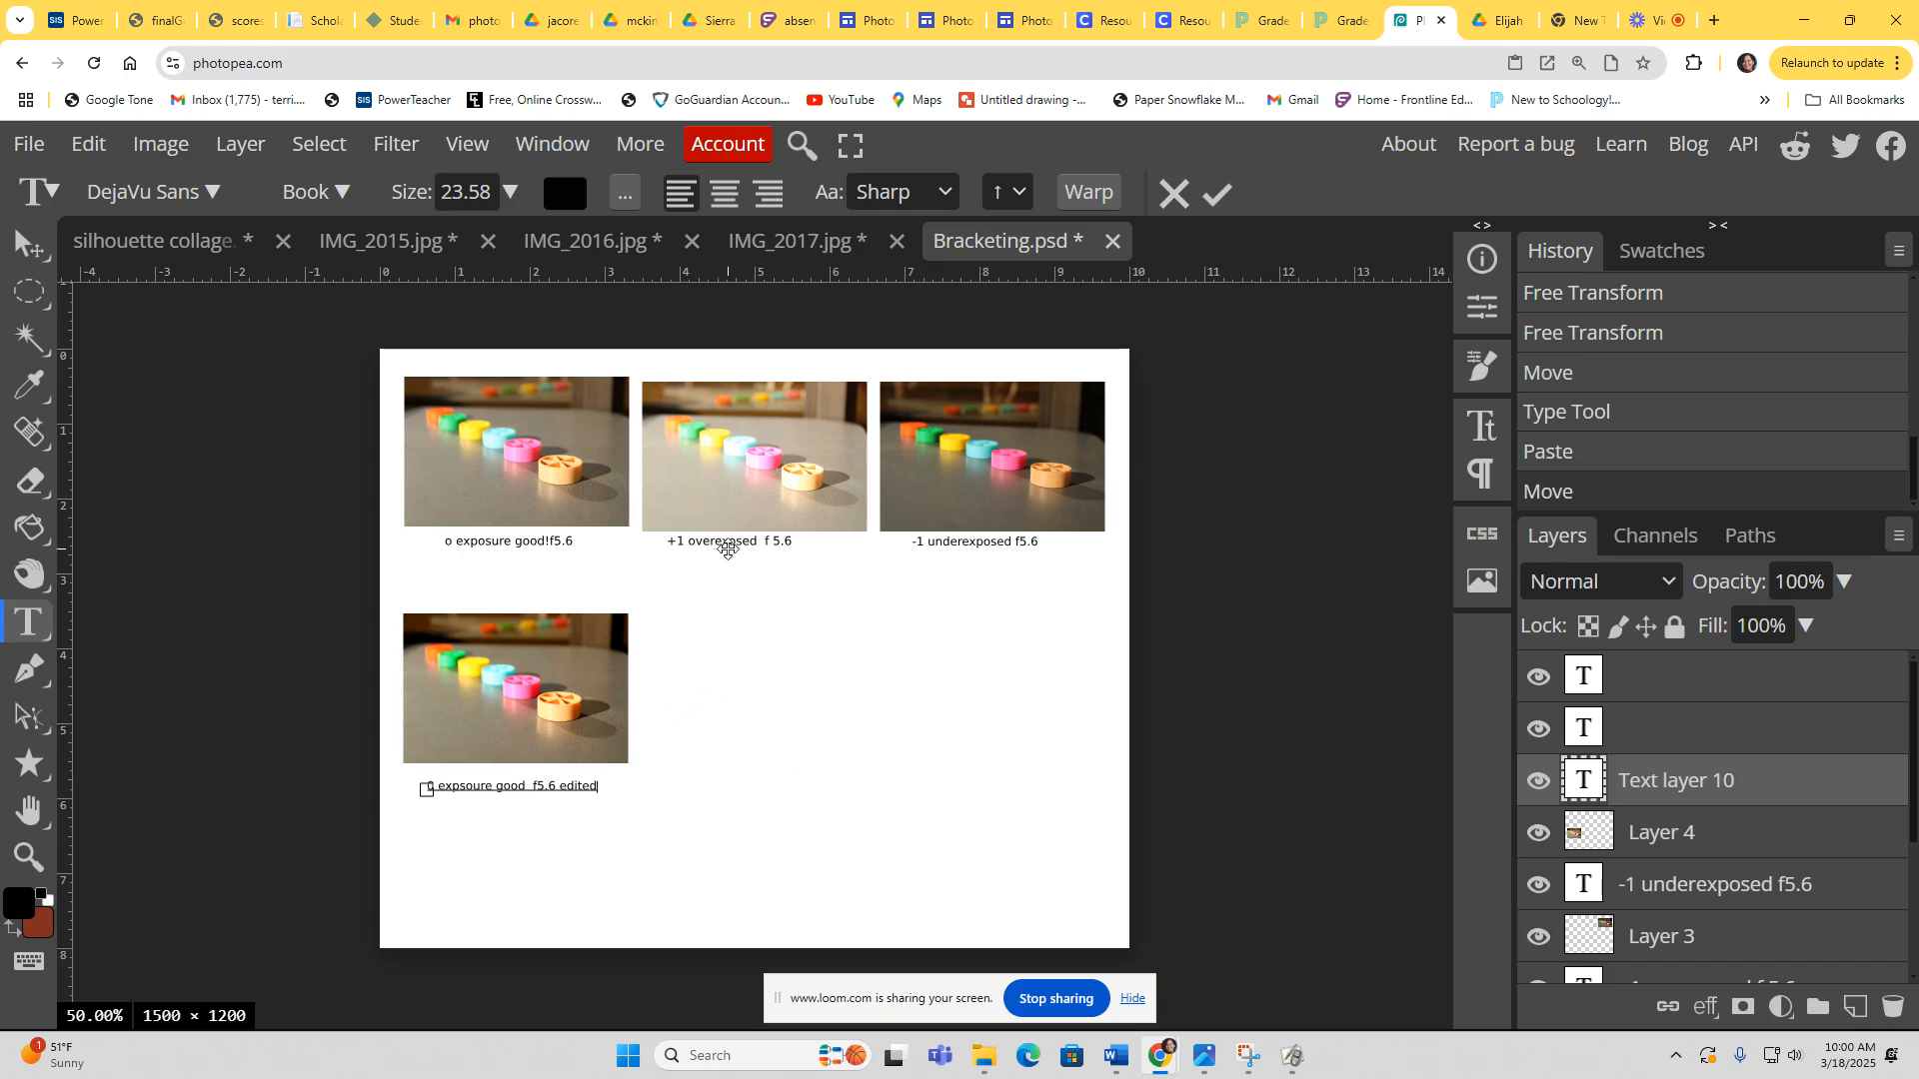
Step: Switch to IMG_2016.jpg, view it at pixel-to-pixel zoom, and duplicate its background layer
left_click(811, 238)
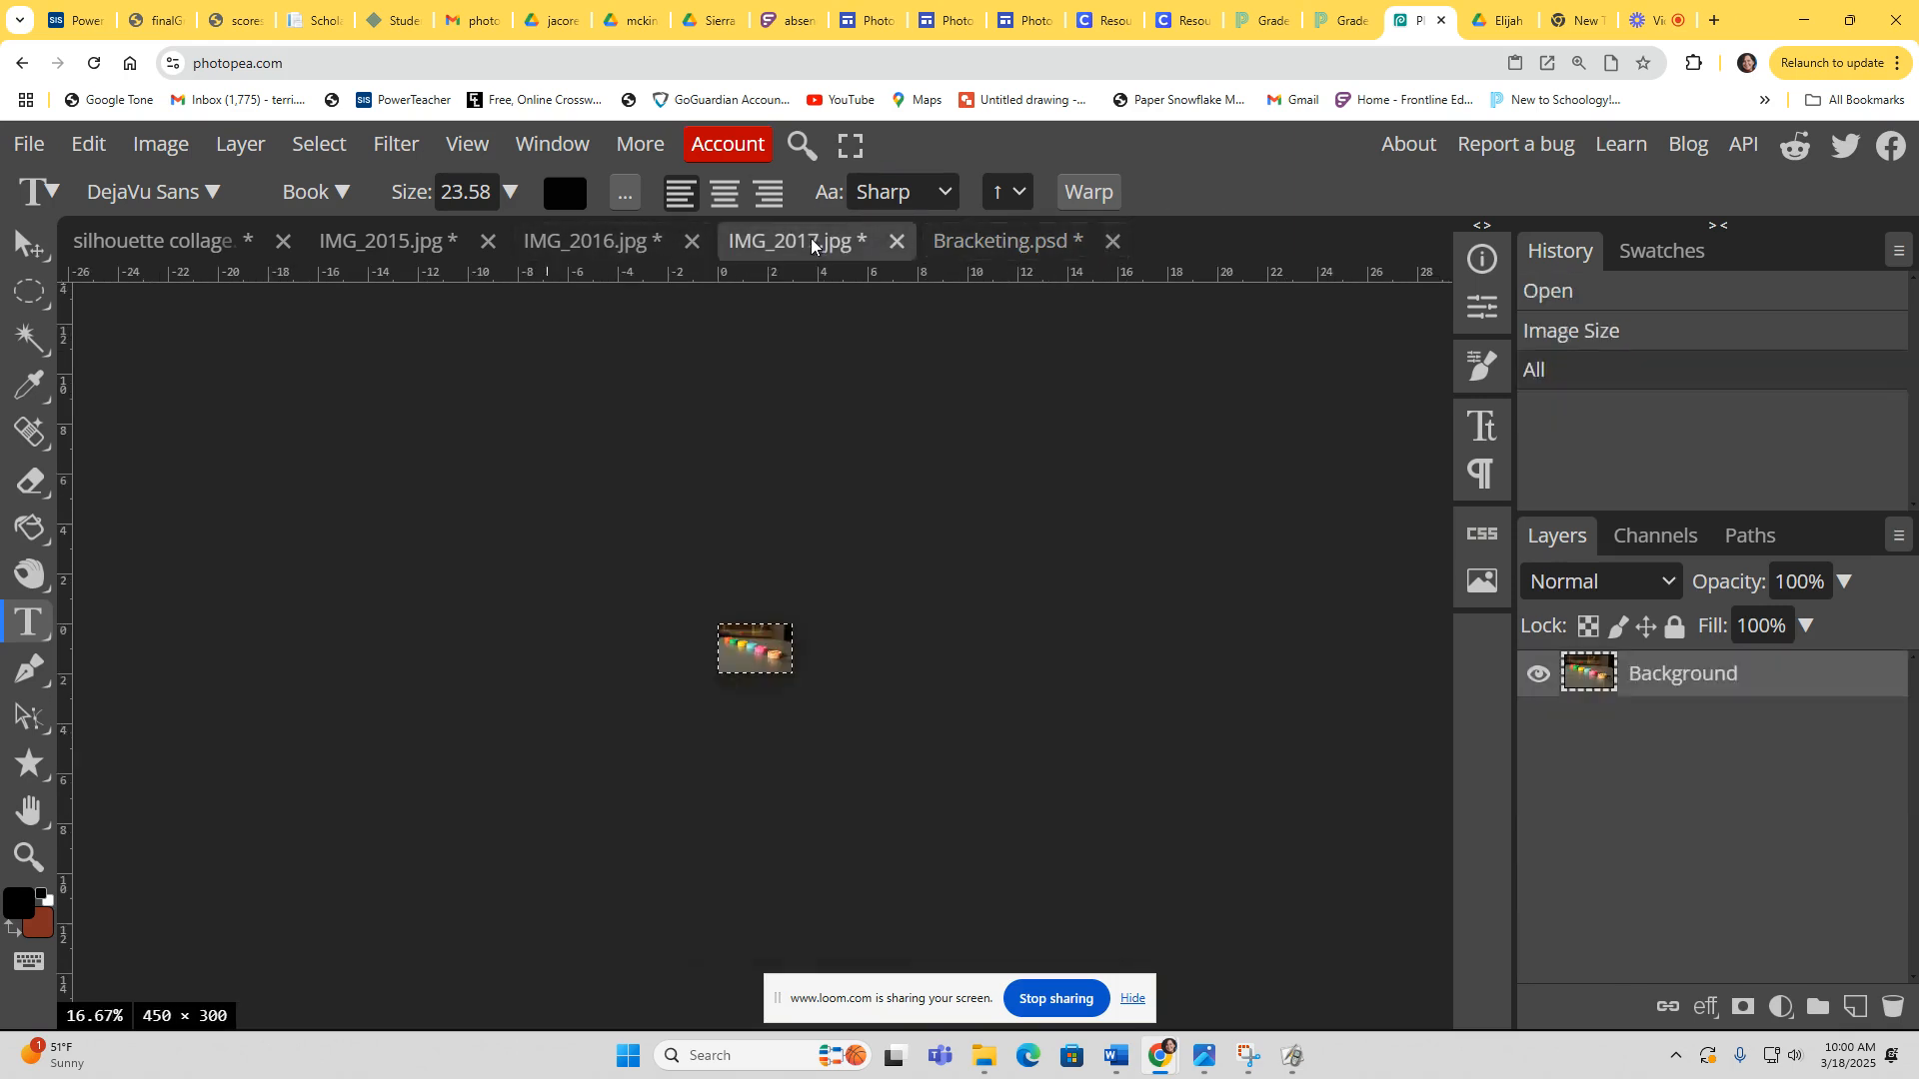
left_click(547, 239)
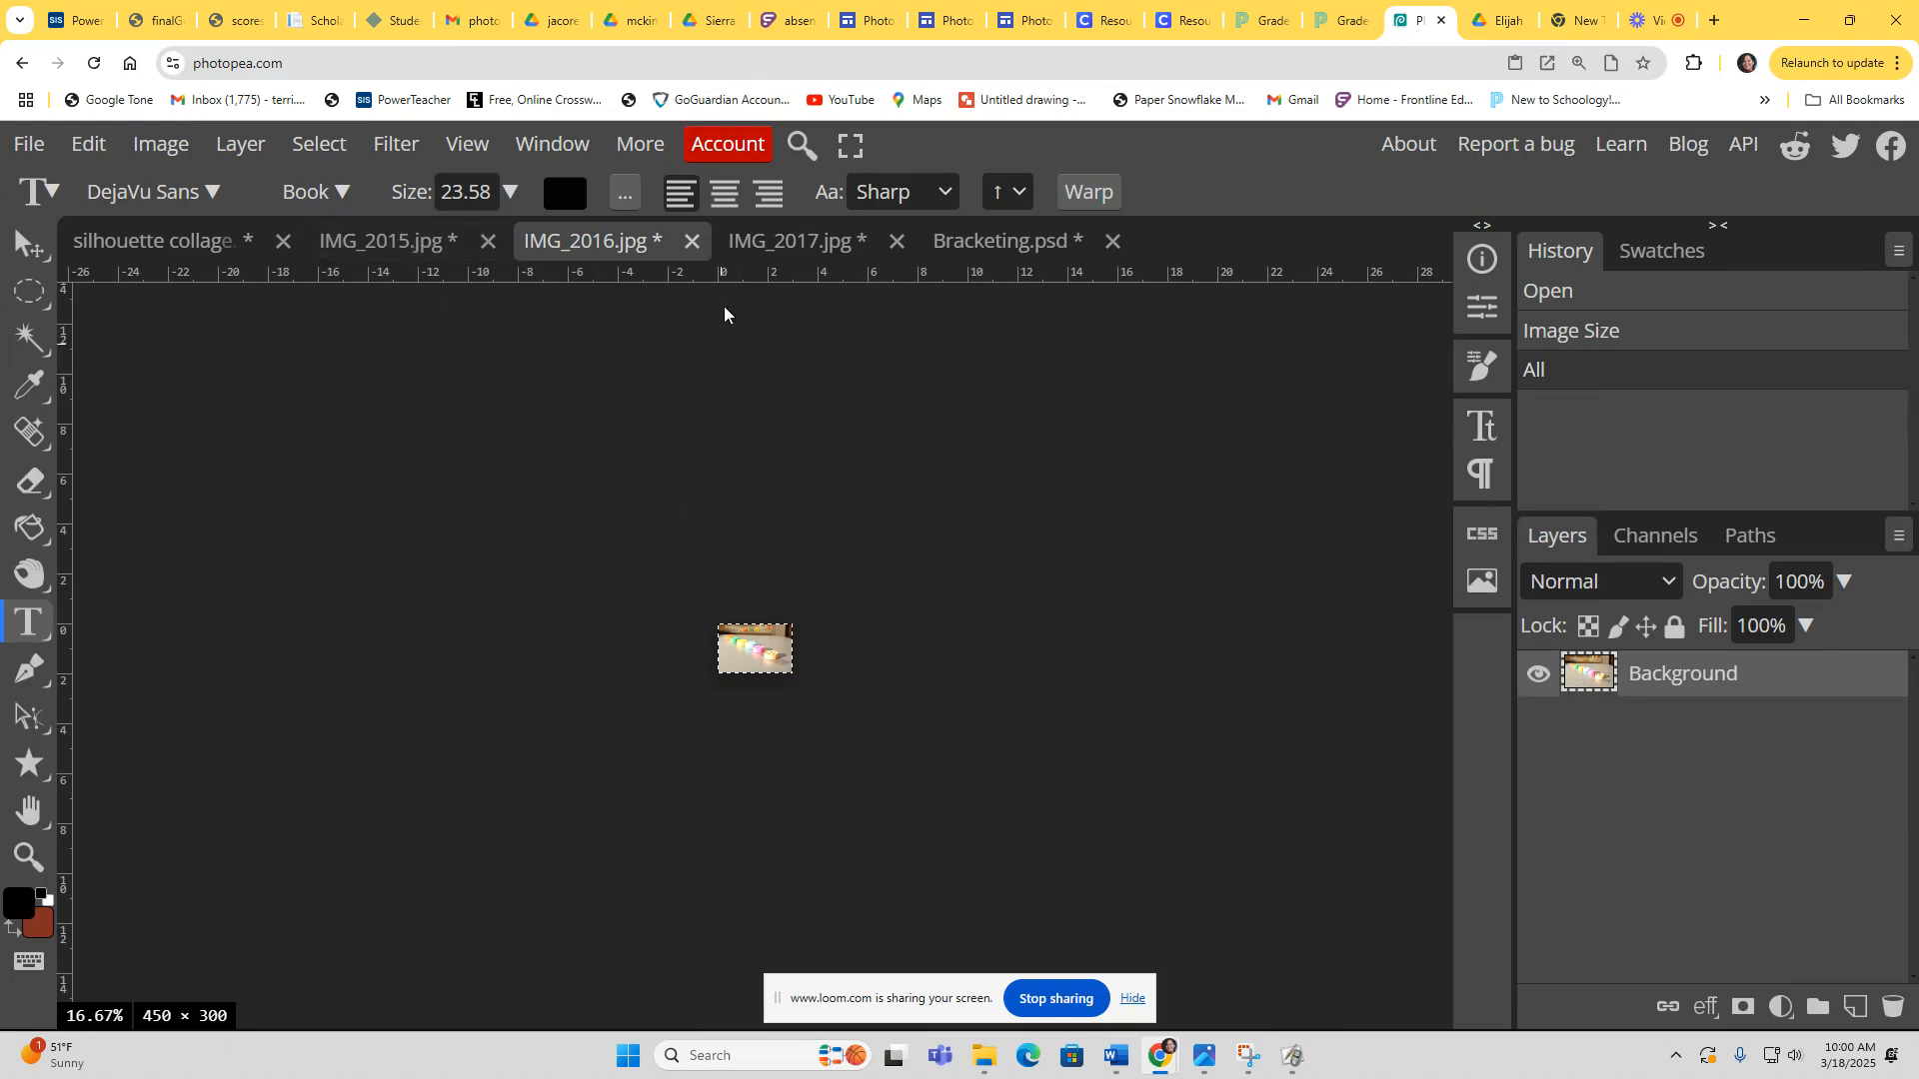
left_click(794, 241)
left_click(623, 246)
left_click(461, 146)
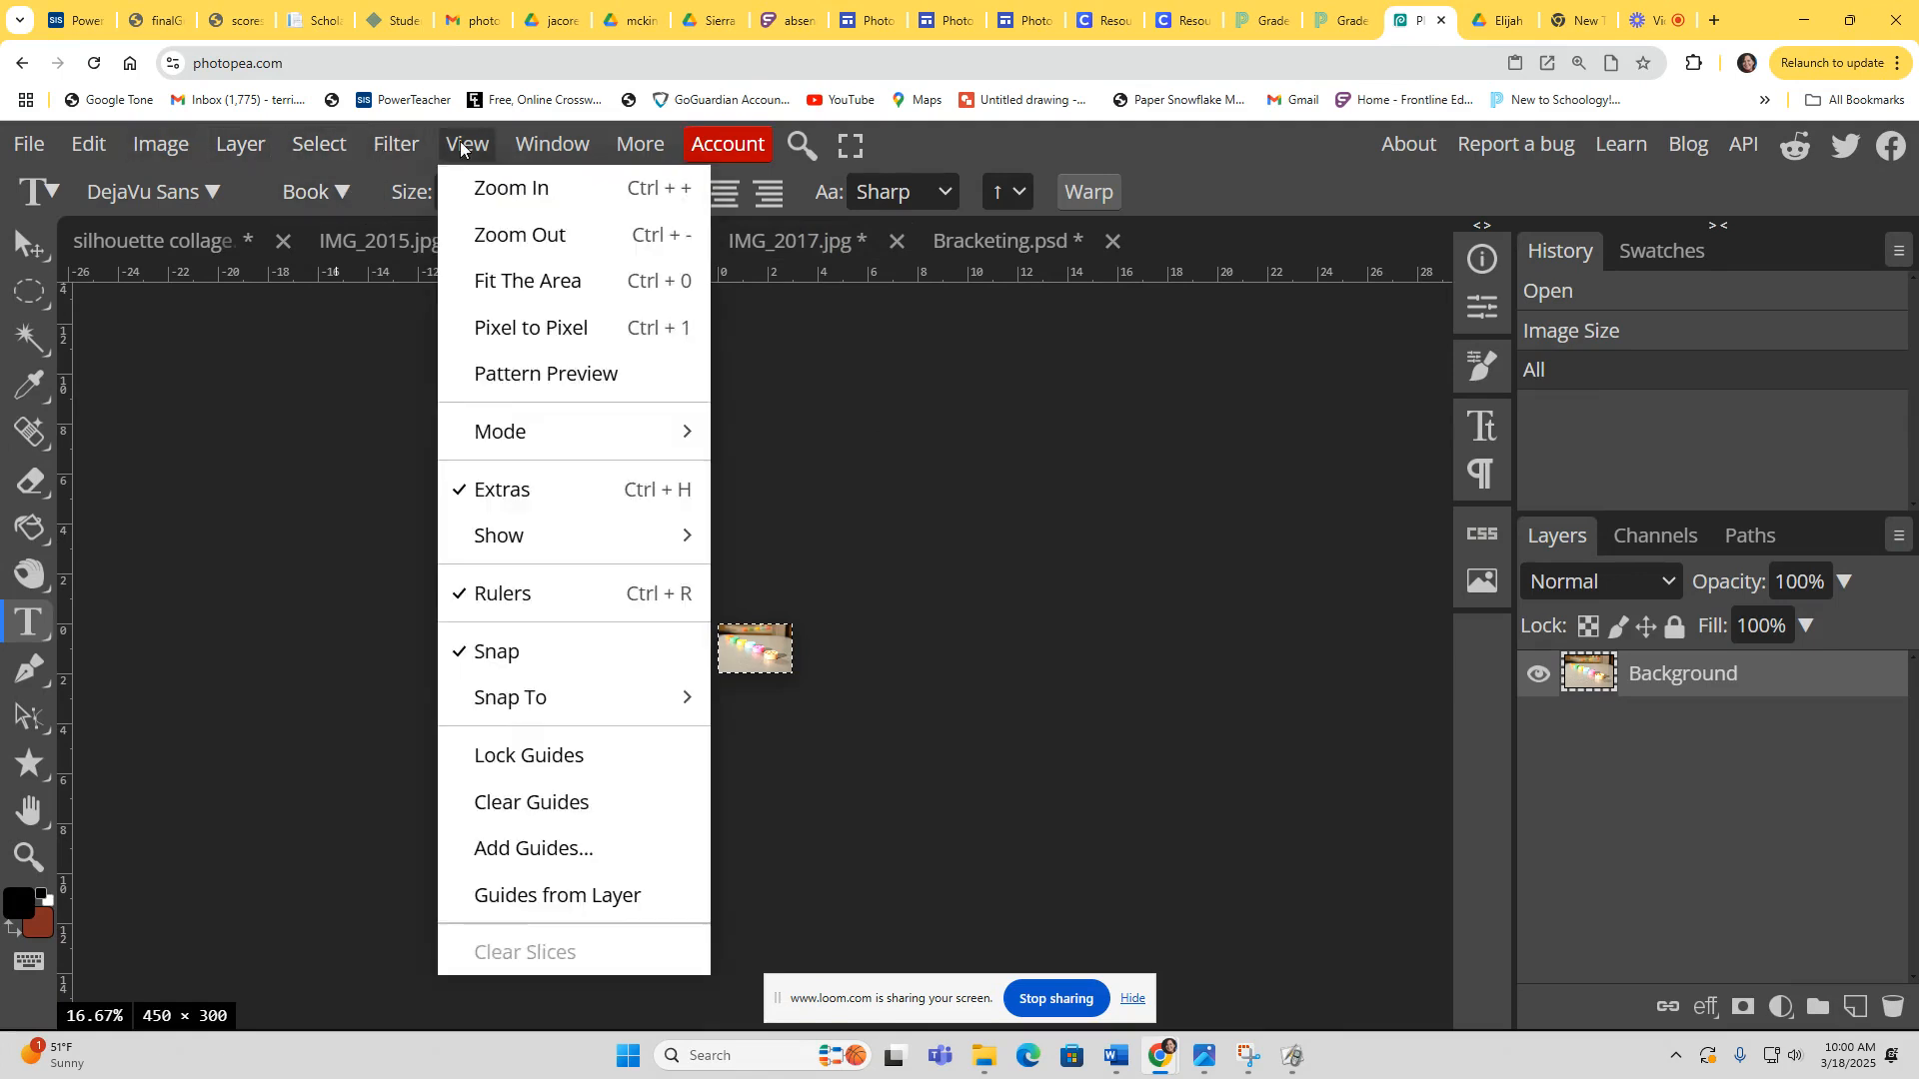
left_click(553, 322)
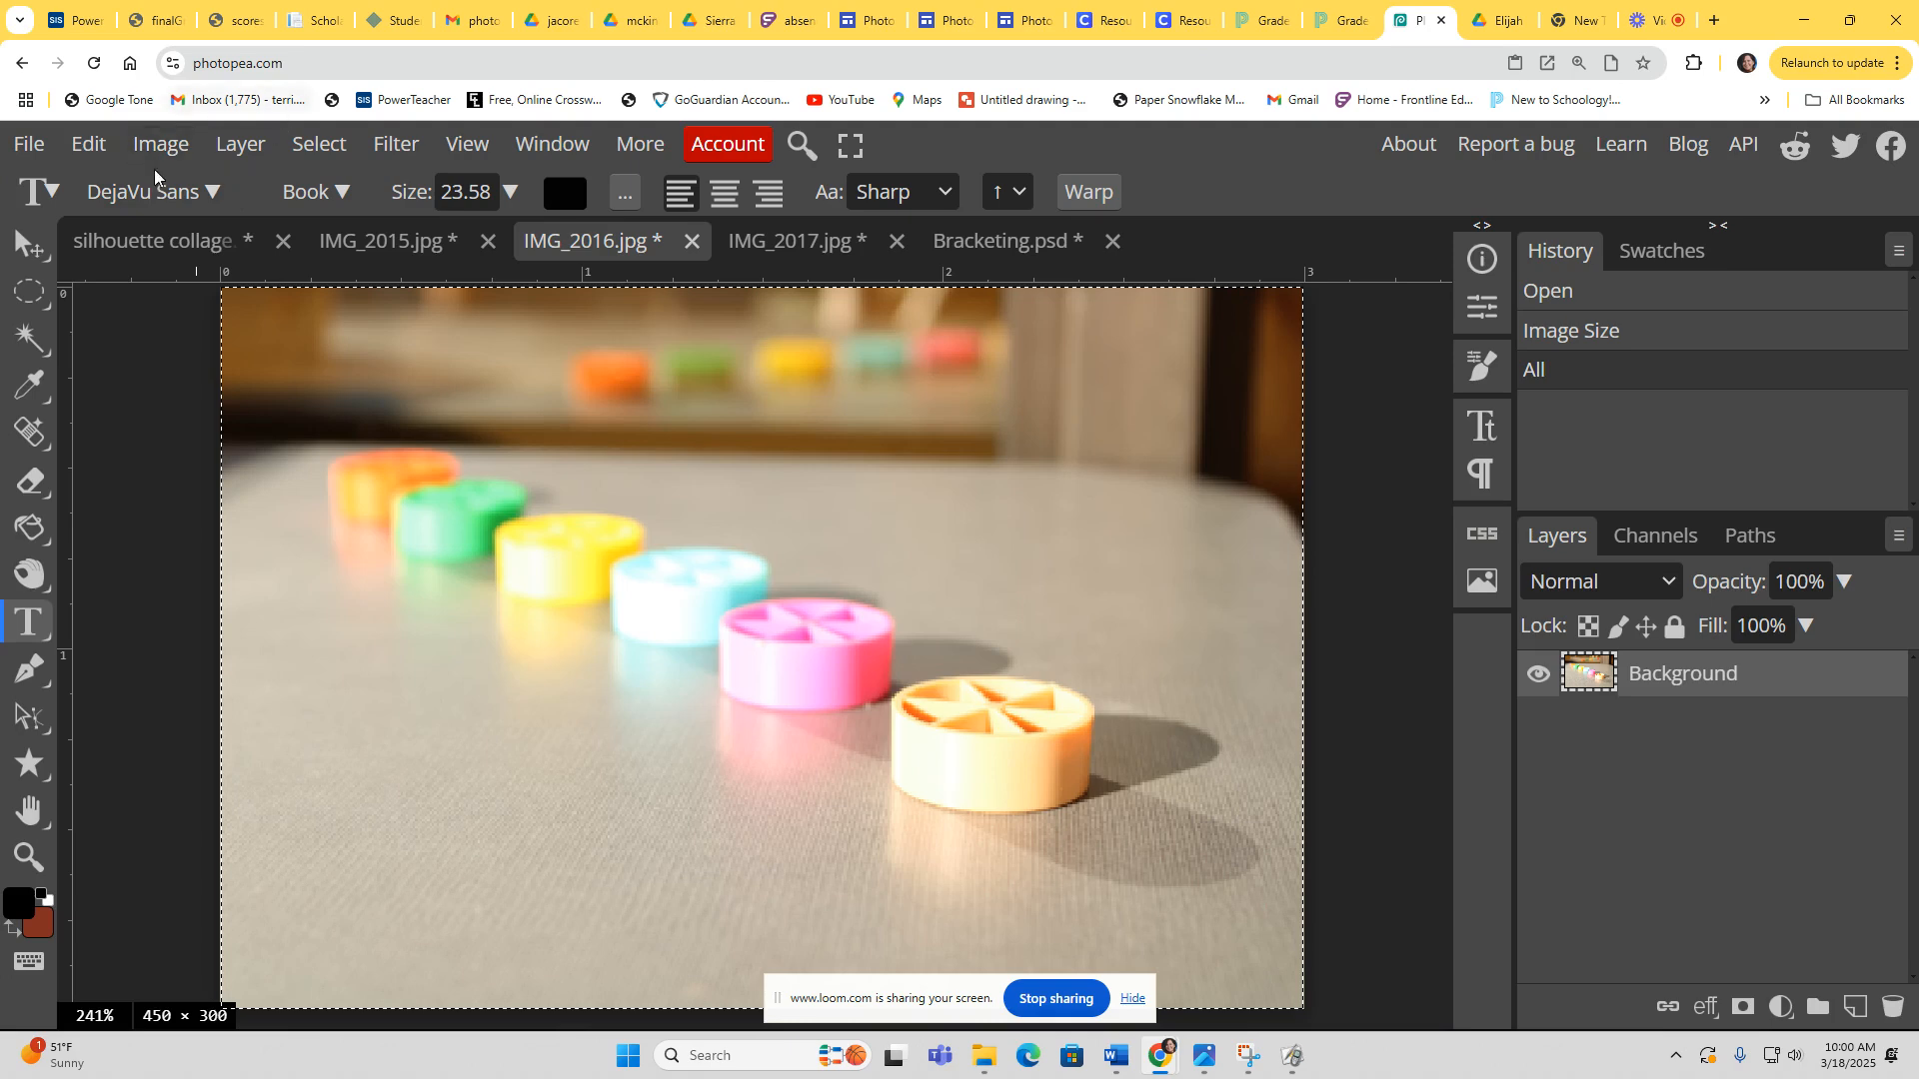
left_click(243, 146)
left_click(288, 234)
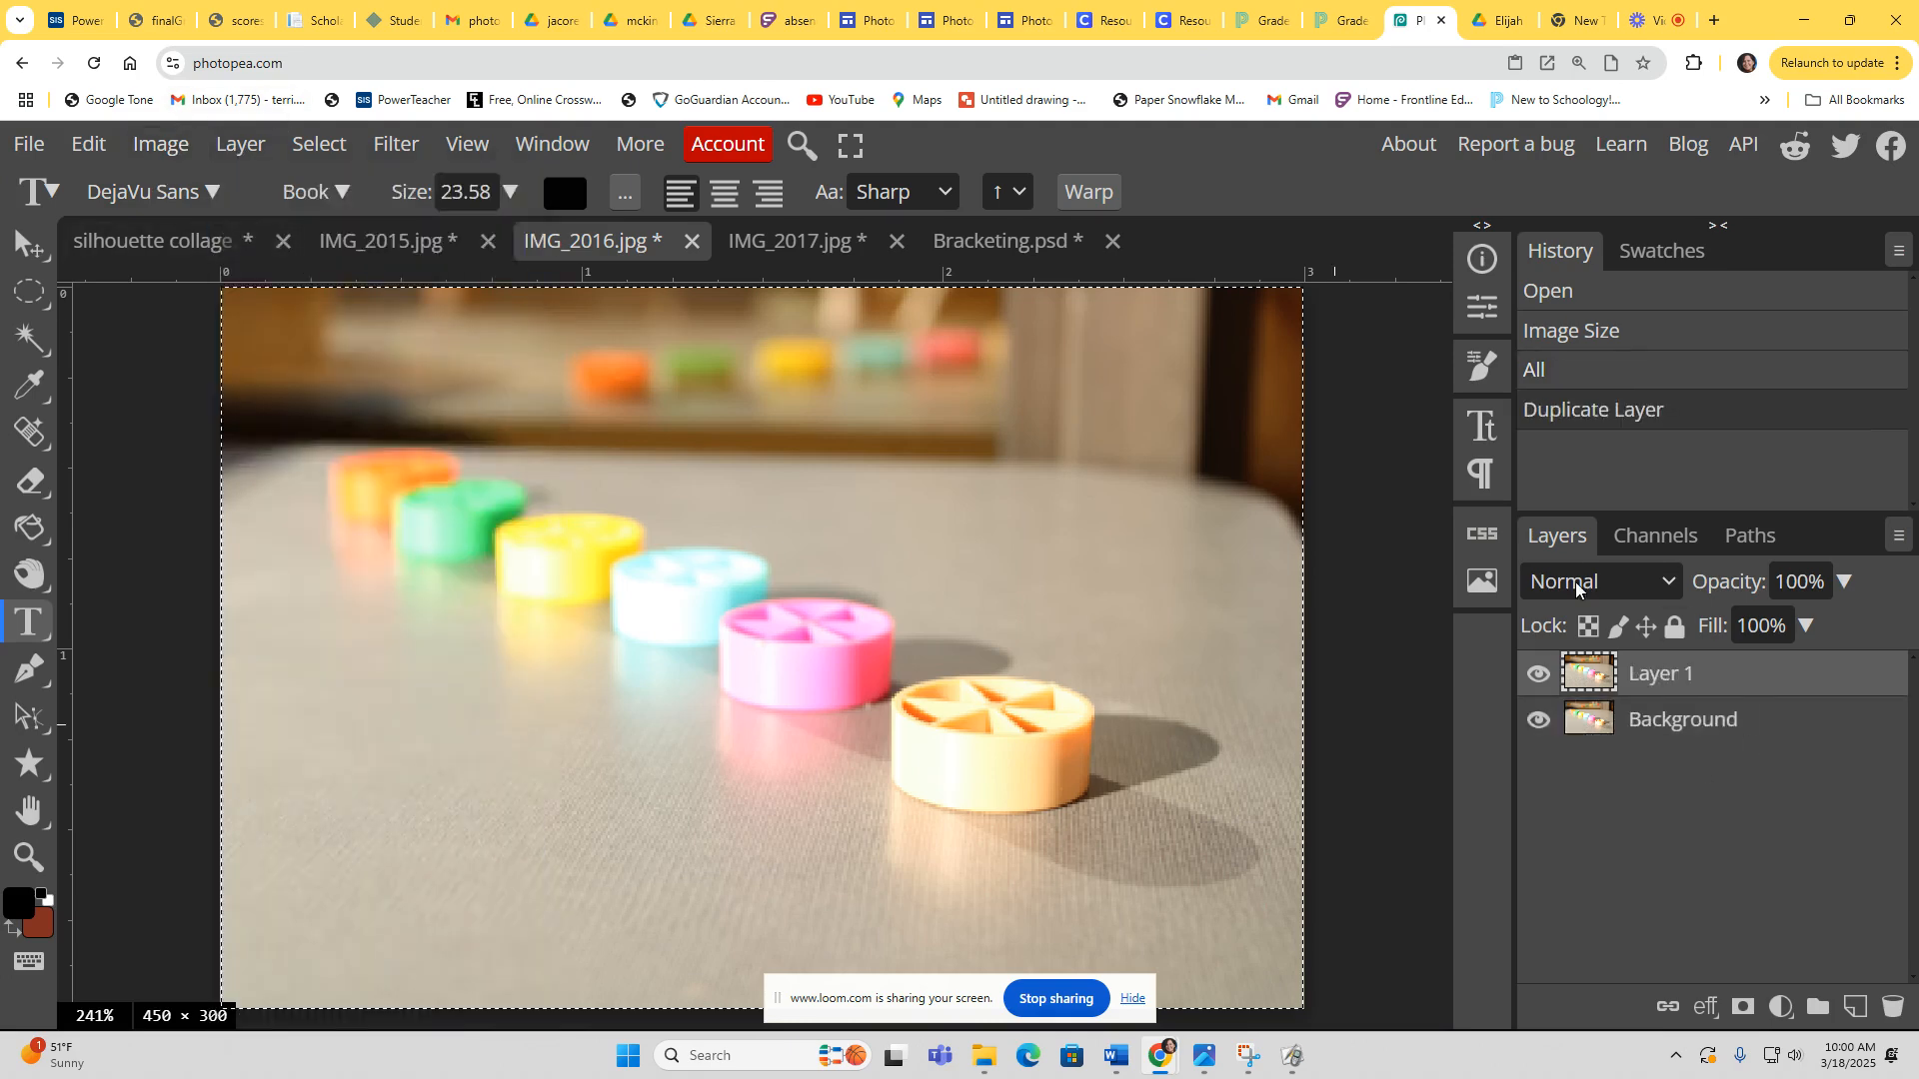
Step: Apply Levels to the duplicated layer with input black at 61 and midtone at 0.73
left_click(166, 142)
mouse_move(189, 252)
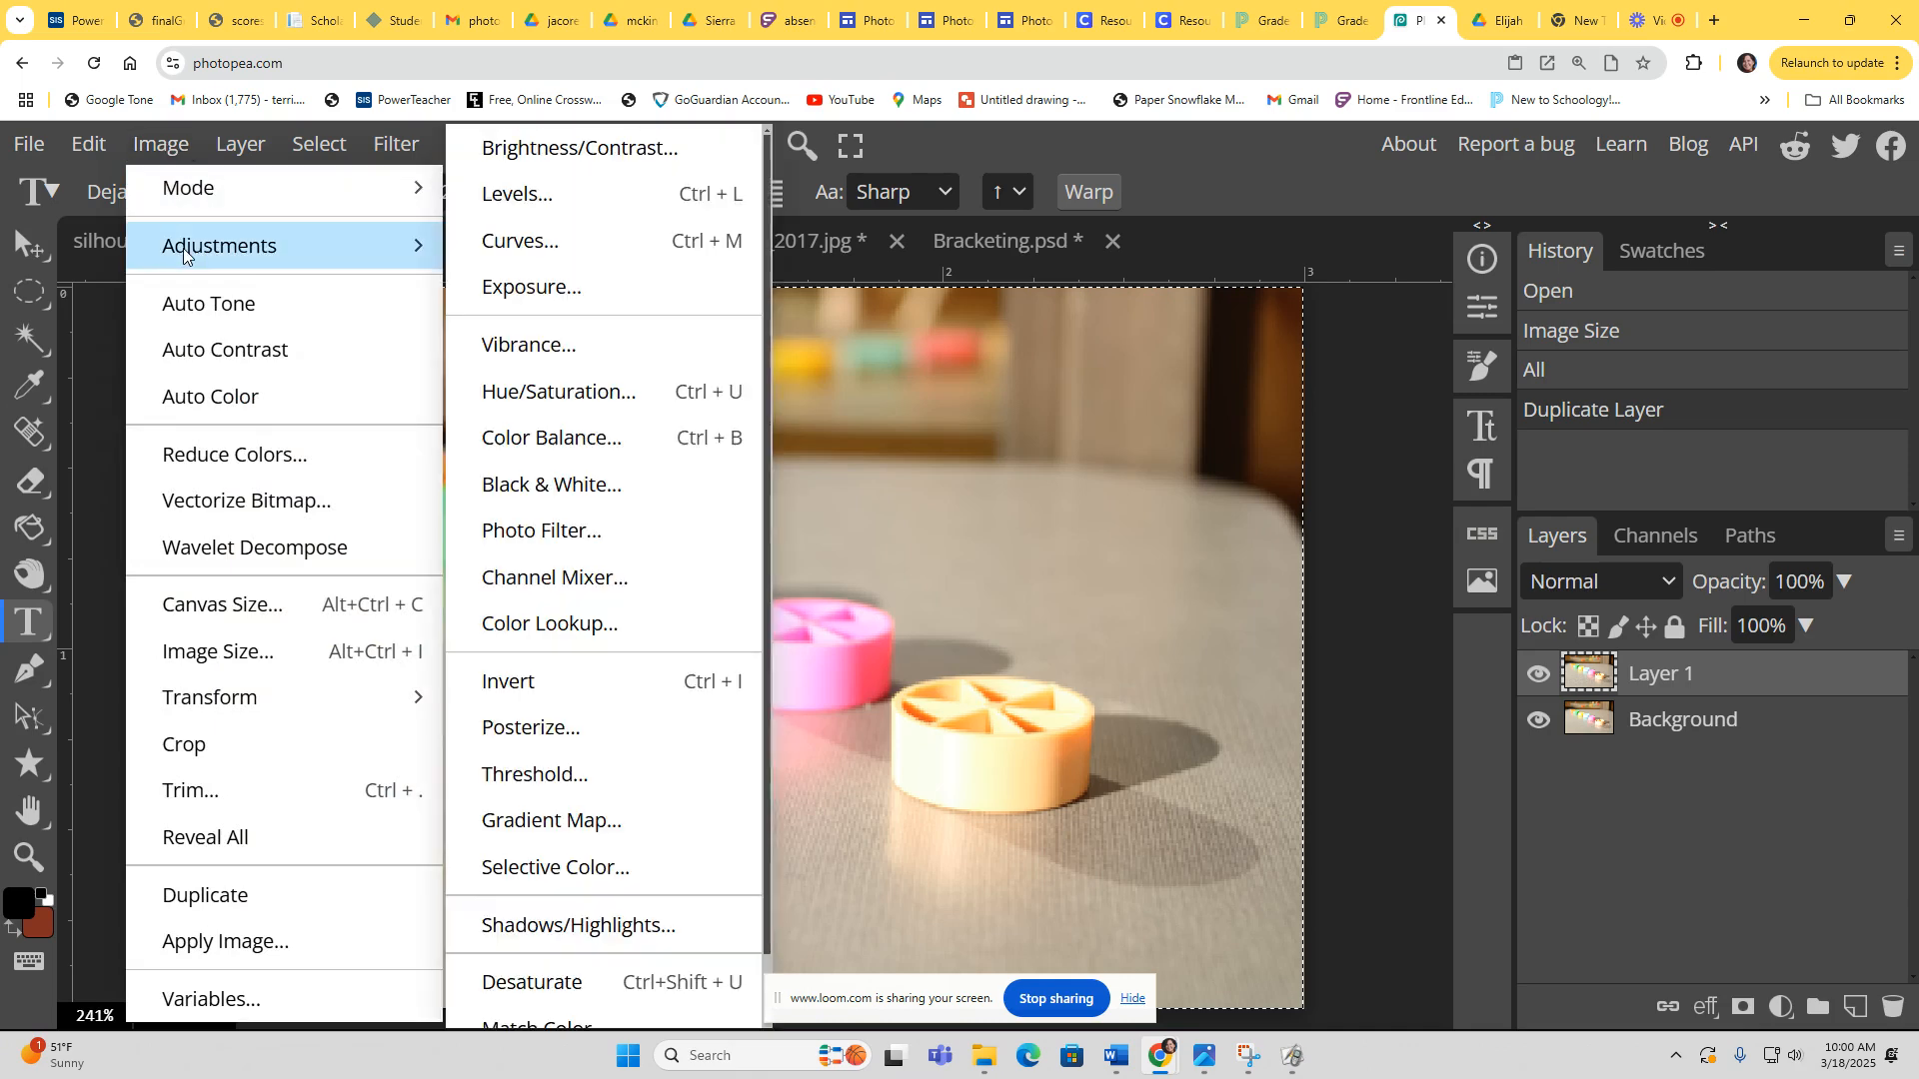
left_click(564, 214)
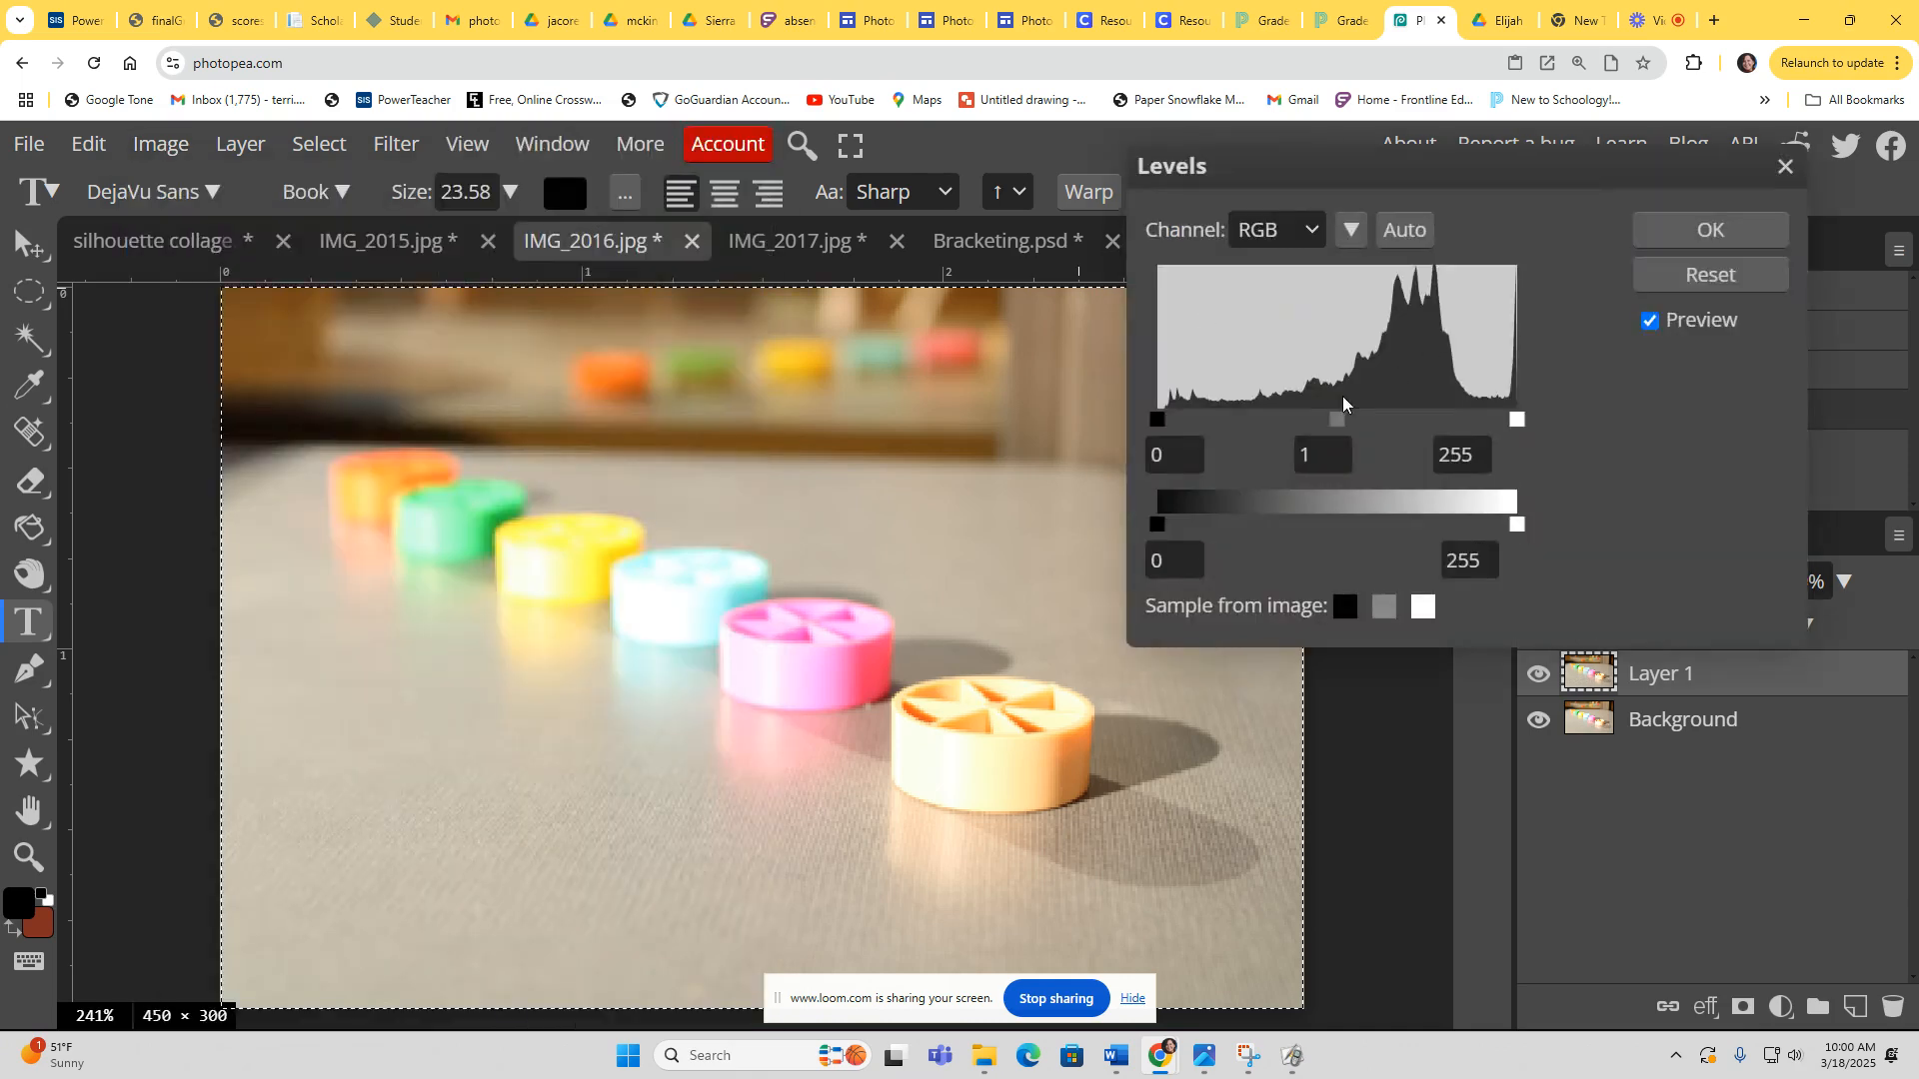
left_click_drag(1156, 420, 1221, 419)
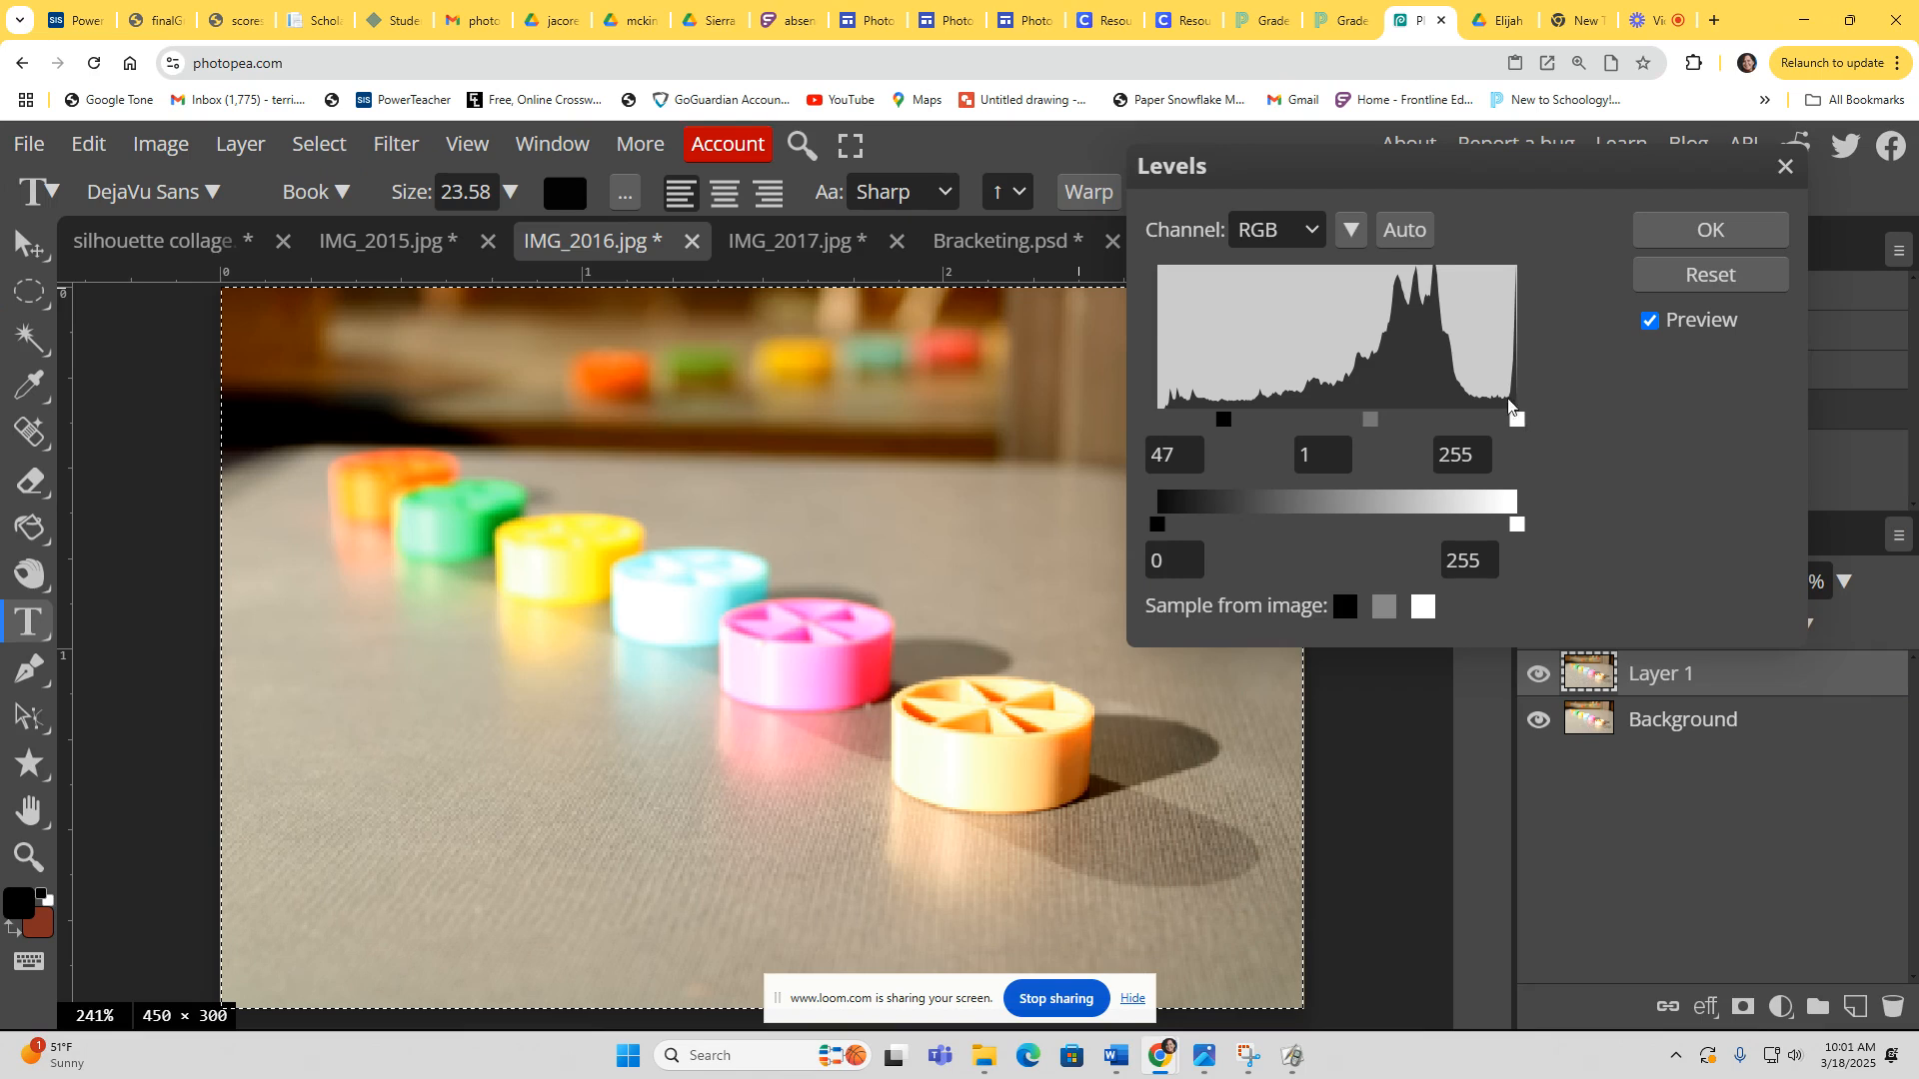
mouse_move(1219, 413)
left_mouse_down()
mouse_move(1269, 420)
mouse_move(1244, 418)
left_mouse_up()
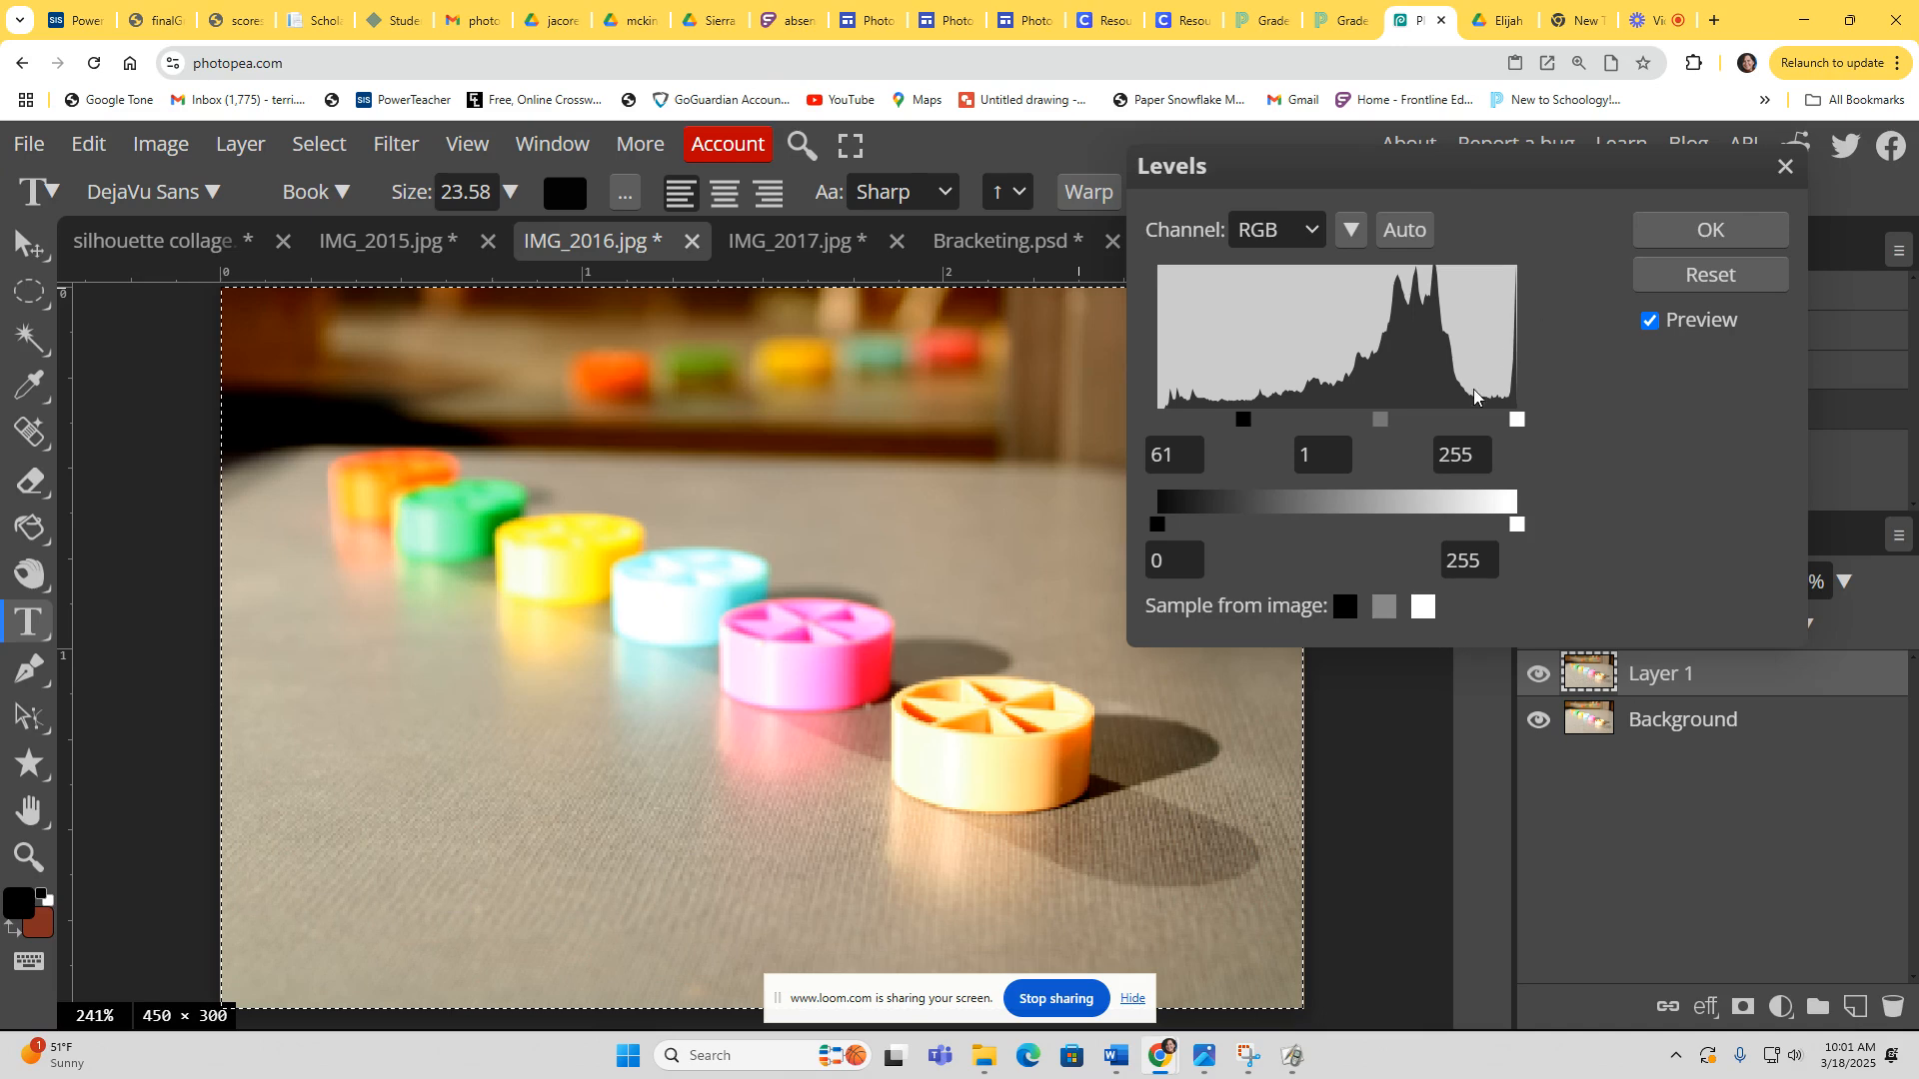
left_click_drag(1379, 421, 1399, 416)
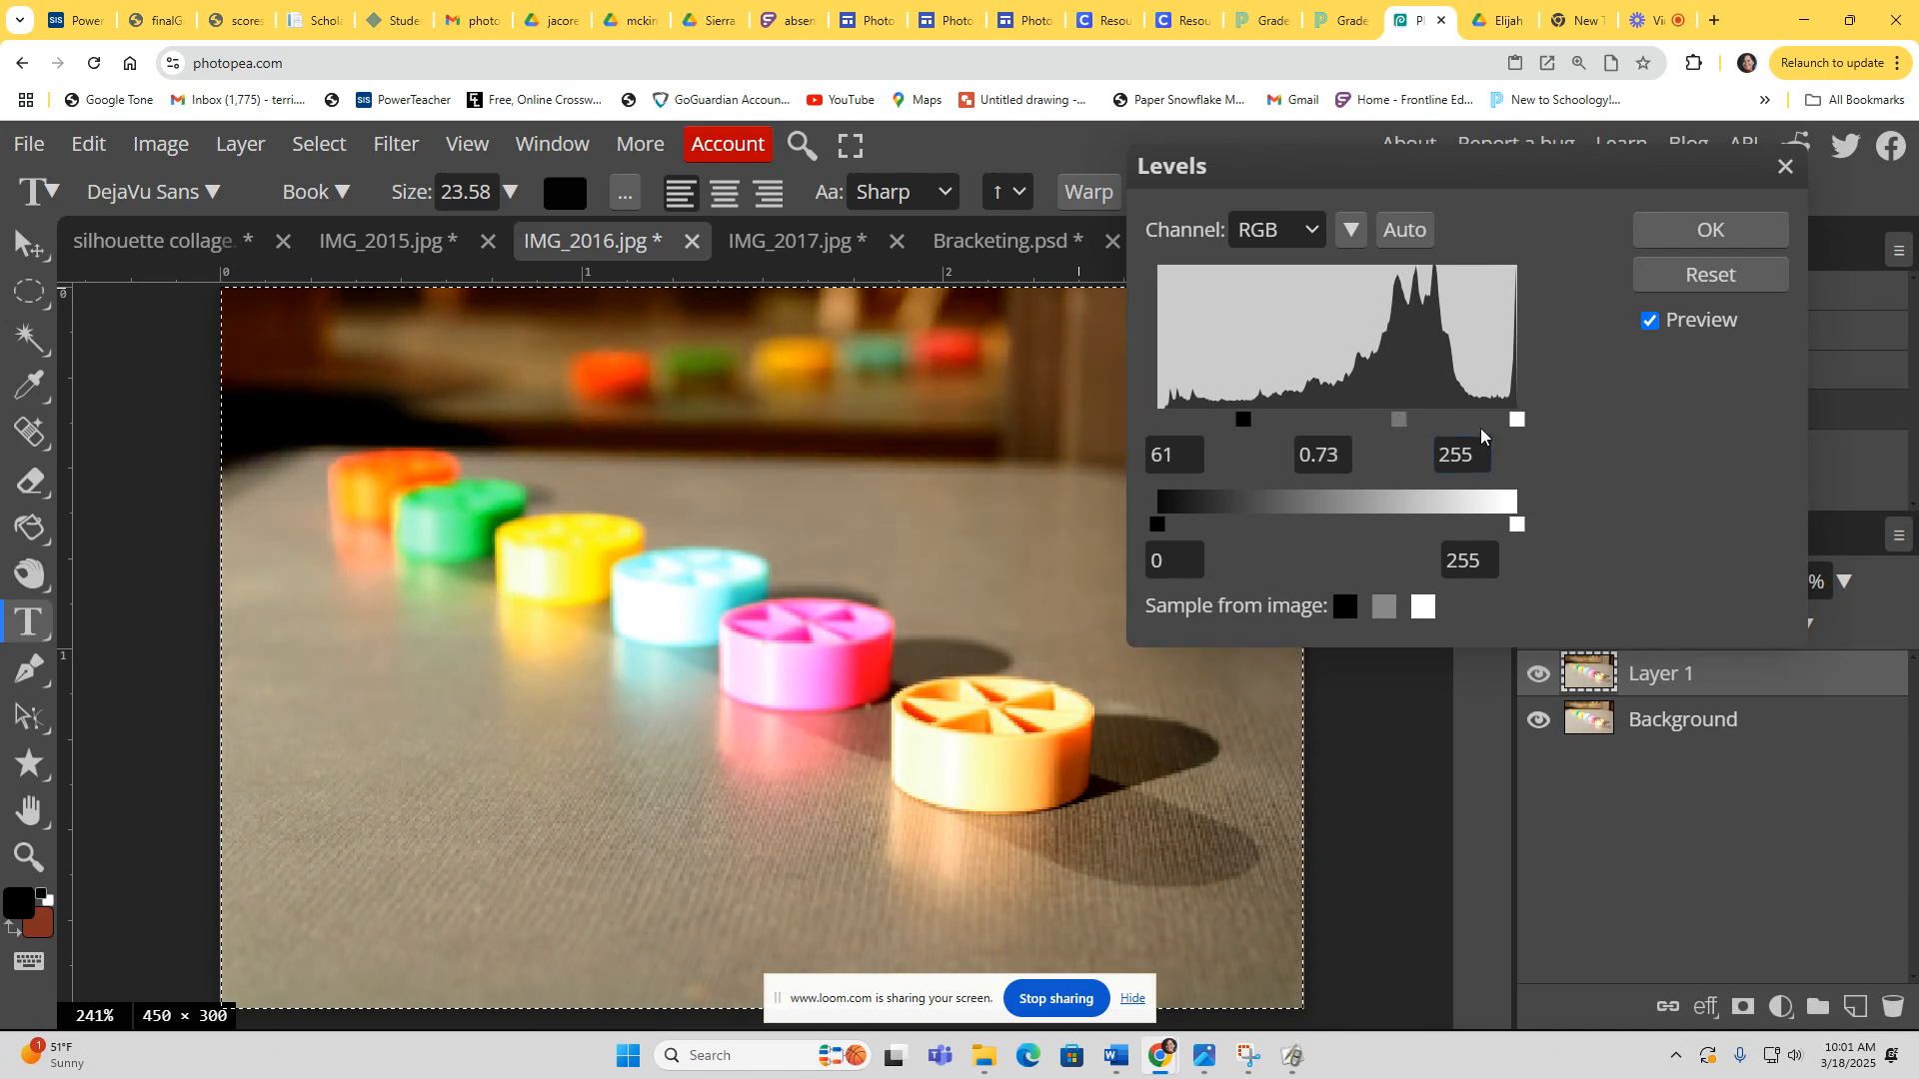
mouse_move(1517, 419)
left_mouse_down()
mouse_move(1497, 418)
mouse_move(1527, 425)
left_mouse_up()
left_click(1724, 226)
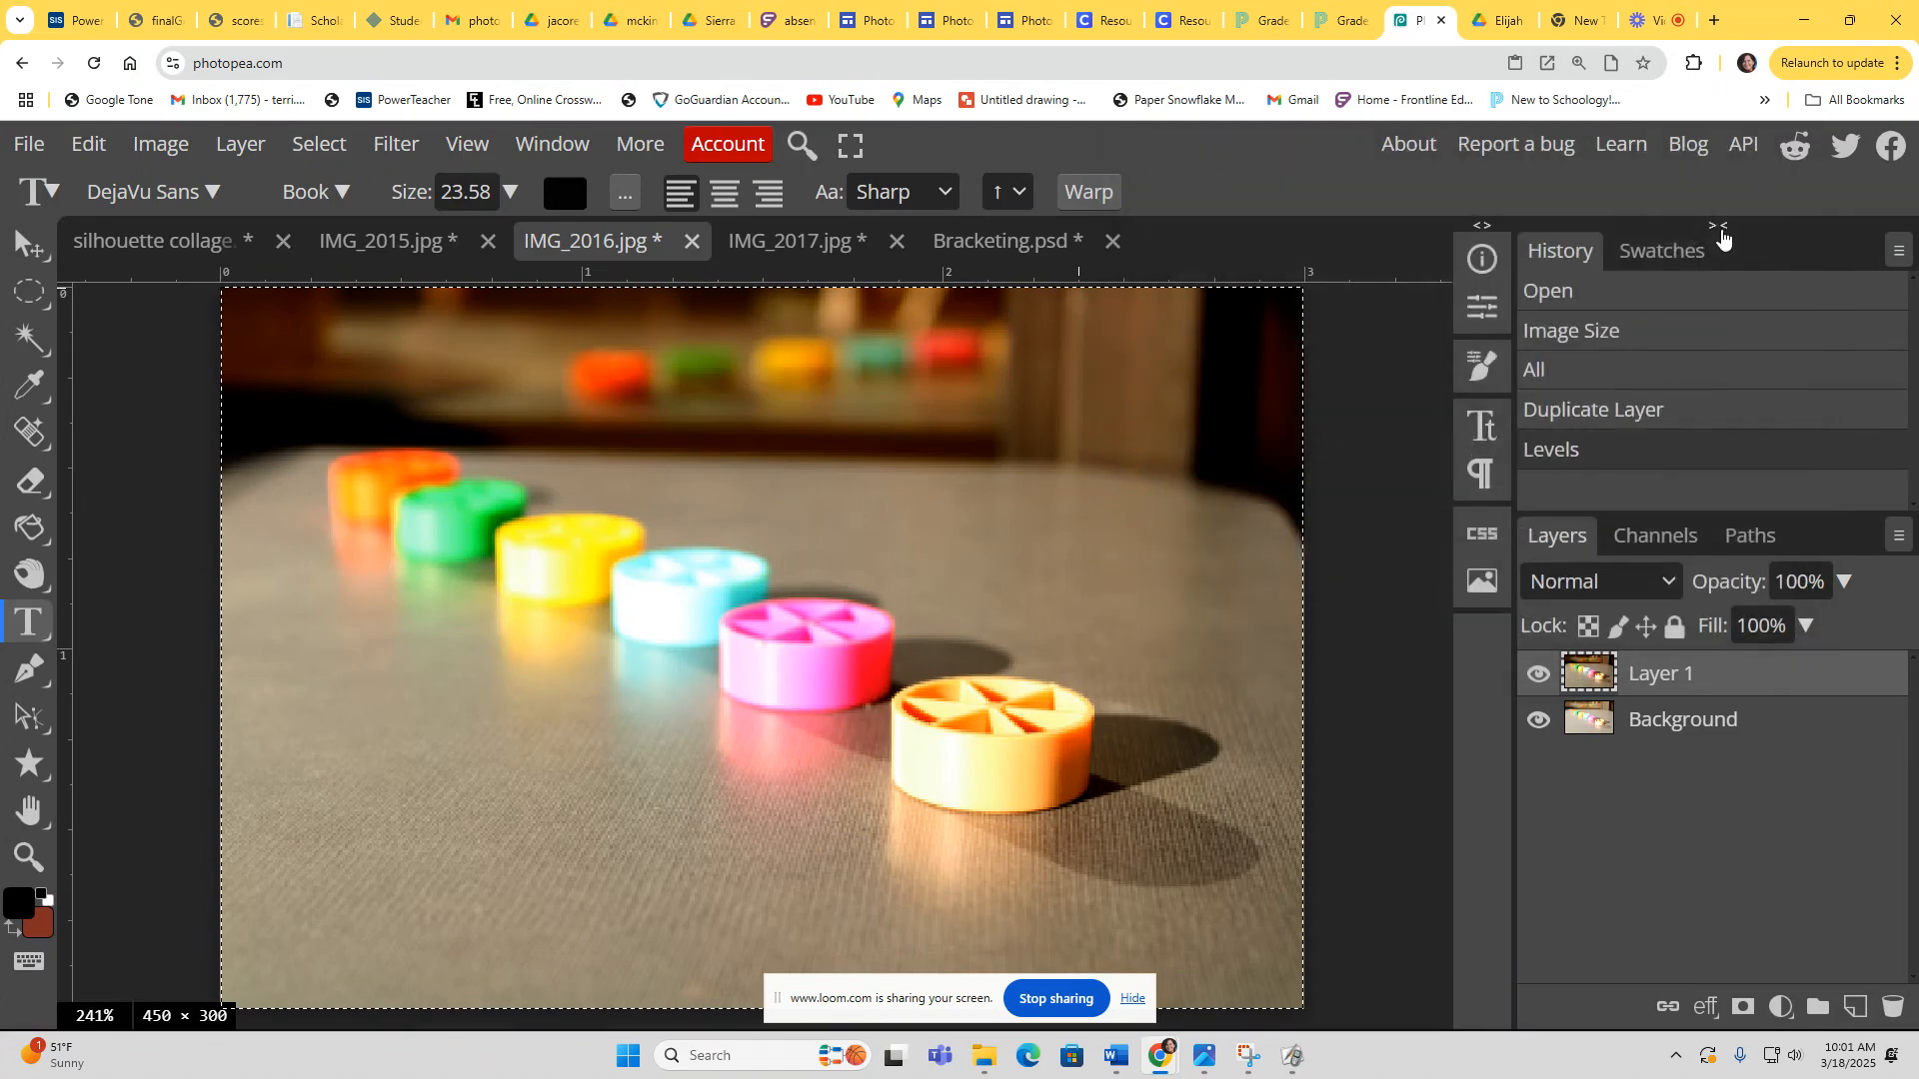
Step: Apply an Exposure adjustment to the layer with a small change to the exposure slider
left_click(160, 146)
mouse_move(185, 262)
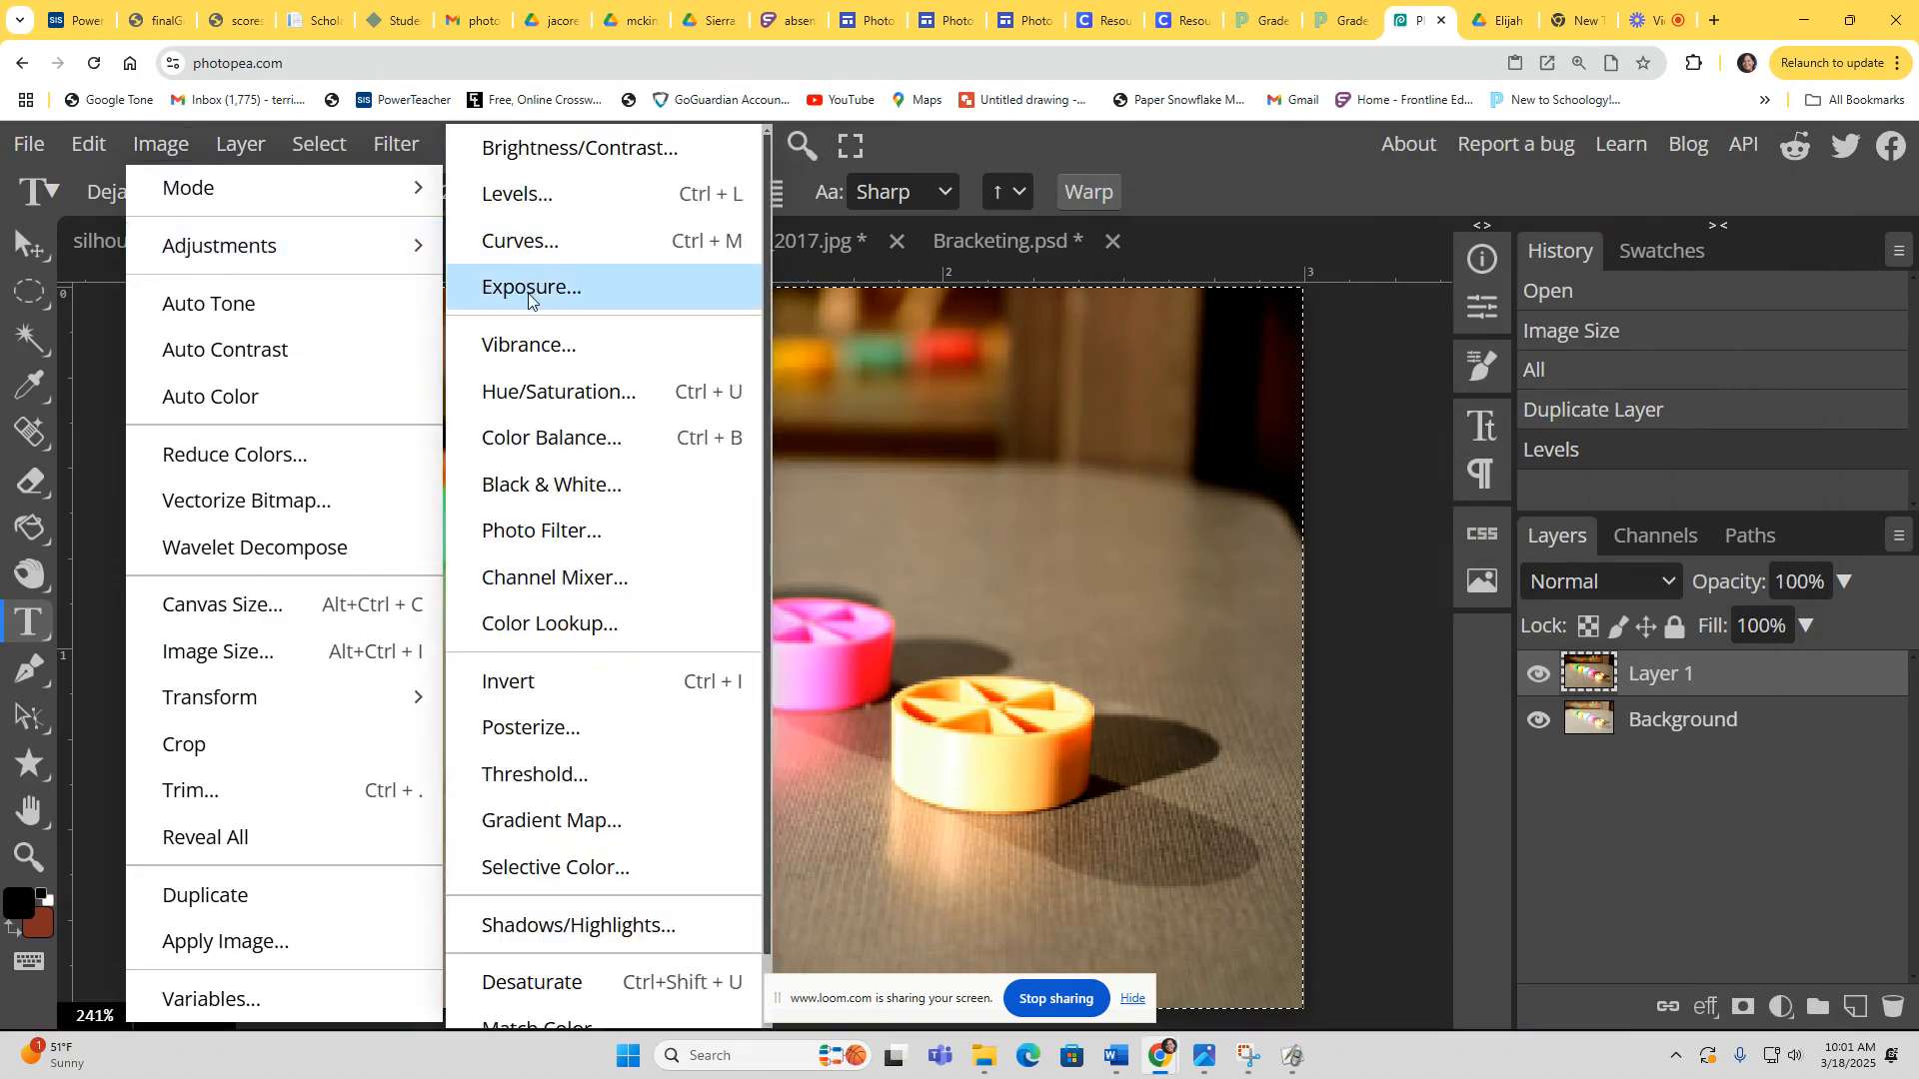
left_click(560, 290)
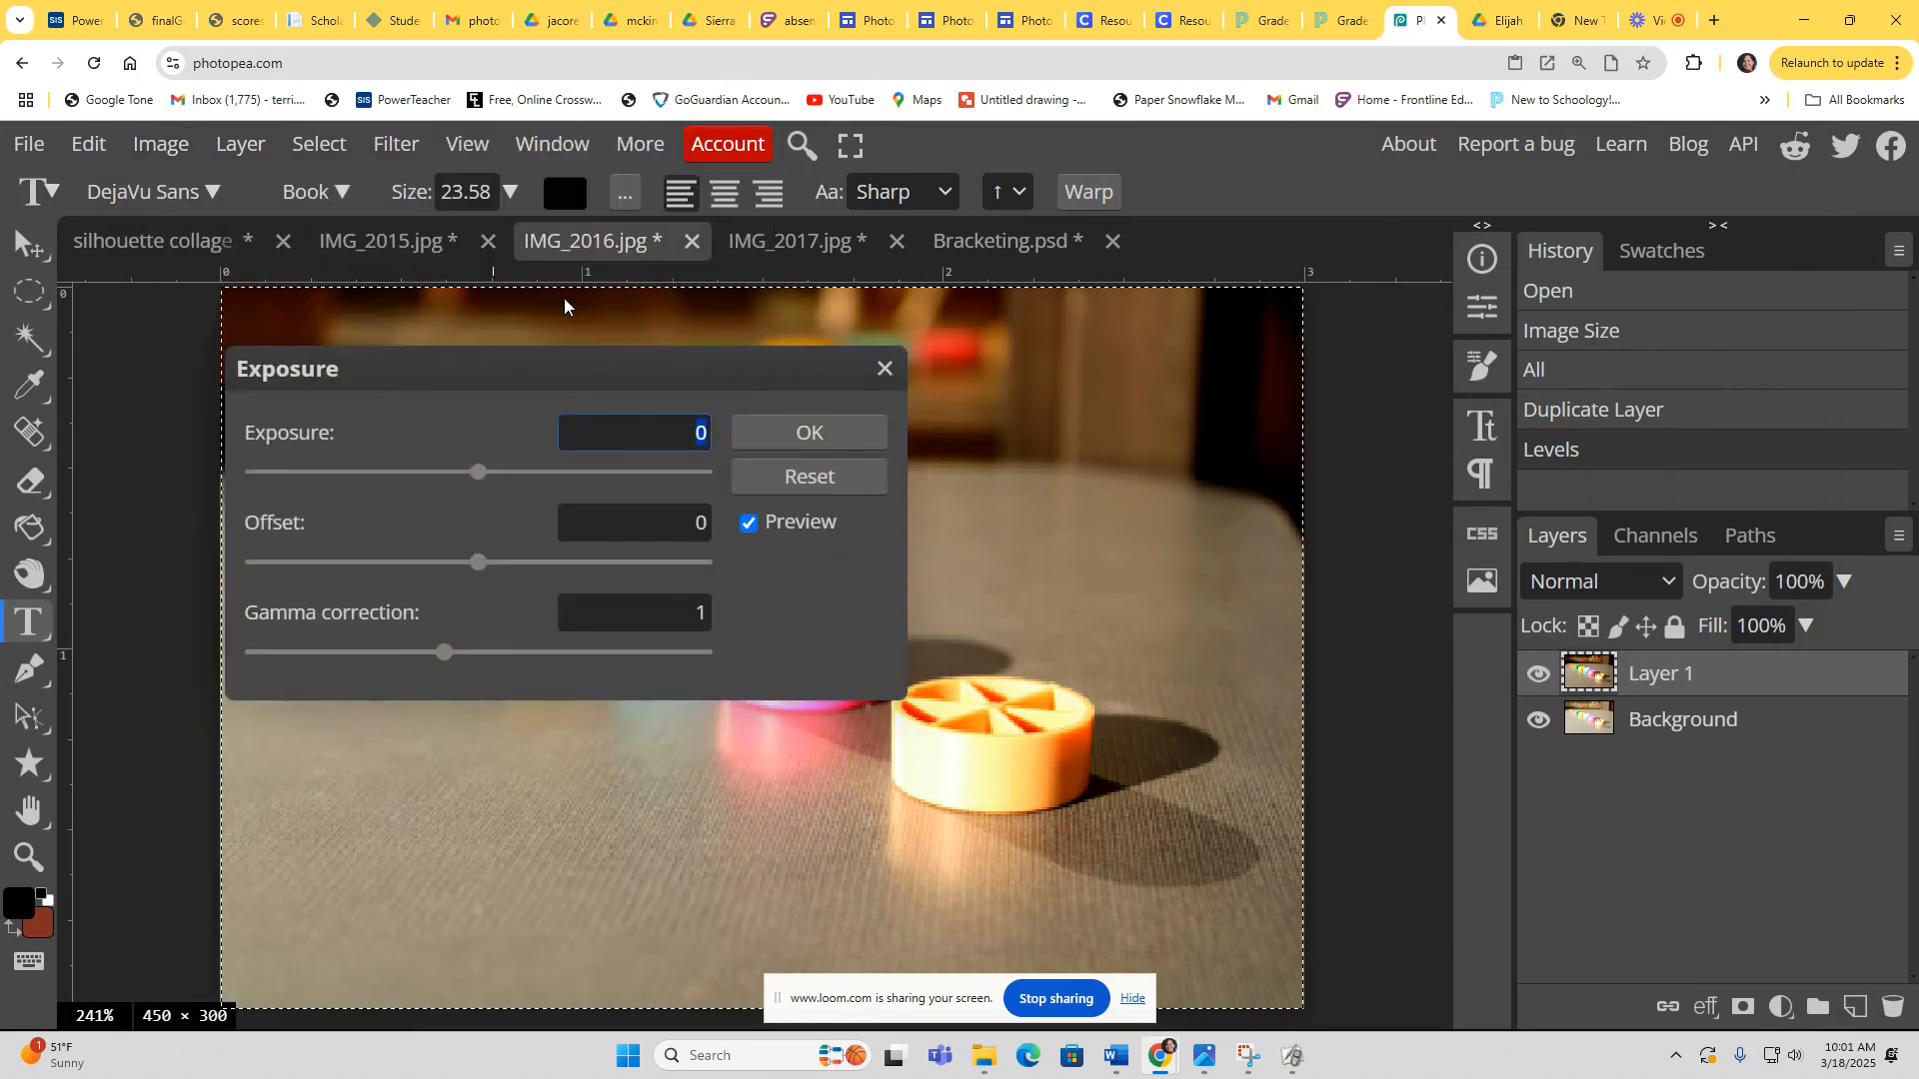
left_click_drag(691, 369, 1663, 347)
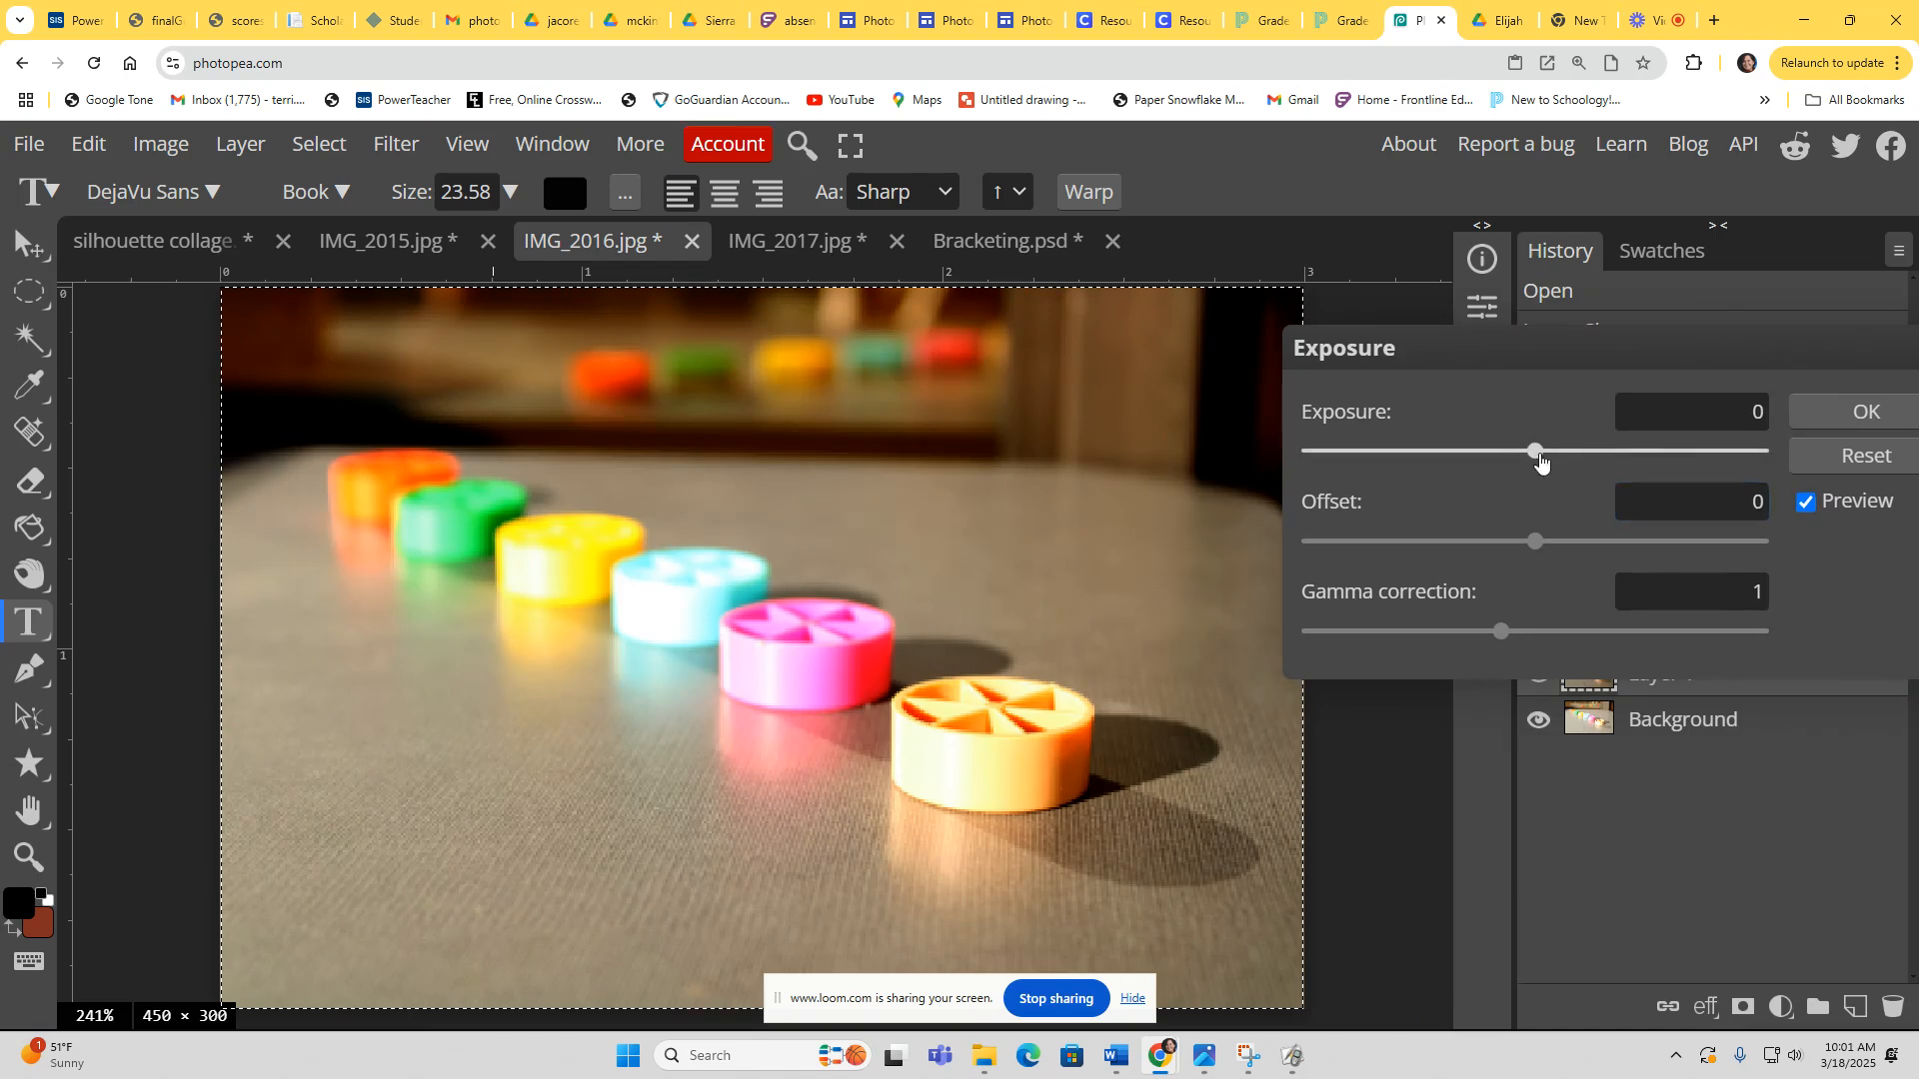
mouse_move(1540, 460)
left_mouse_down()
mouse_move(1576, 462)
mouse_move(1518, 462)
left_mouse_up()
left_click(1865, 412)
Step: Apply Hue/Saturation to the layer, adjusting the saturation value
left_click(172, 148)
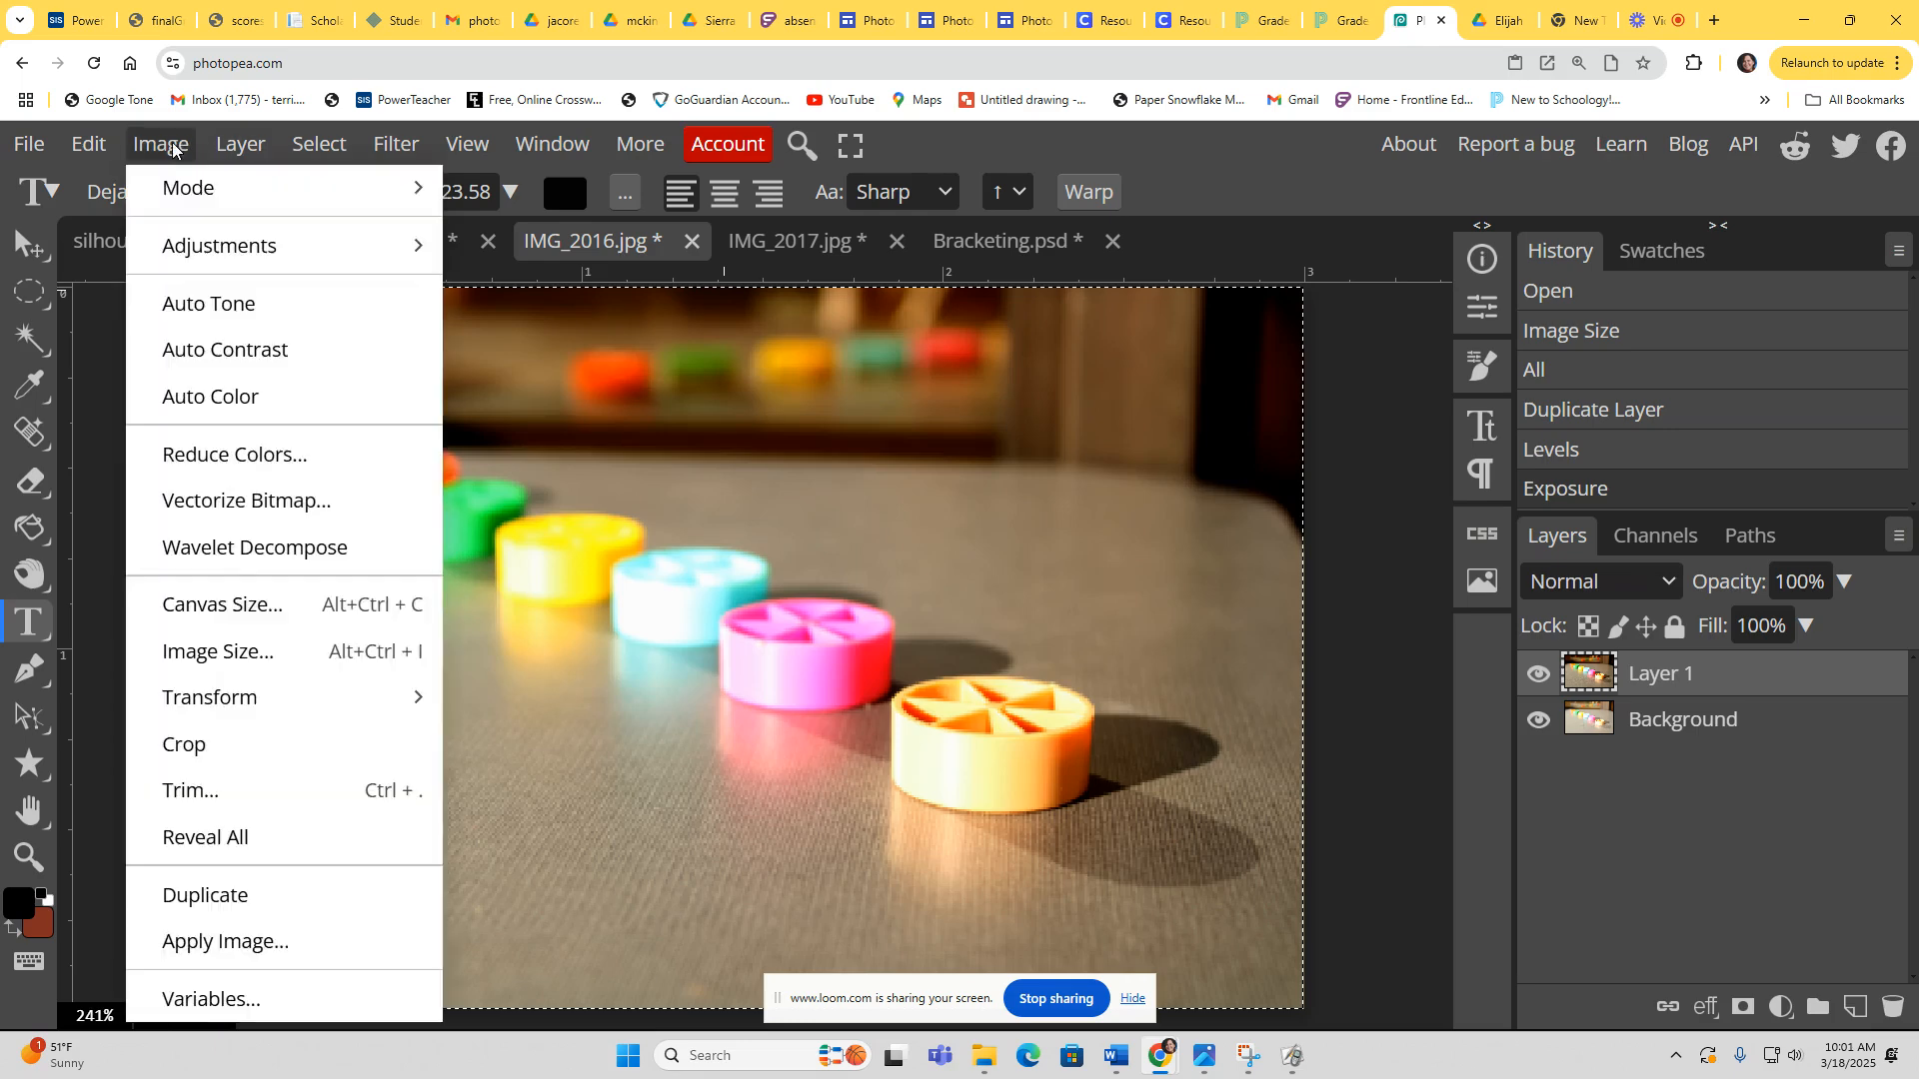
mouse_move(185, 252)
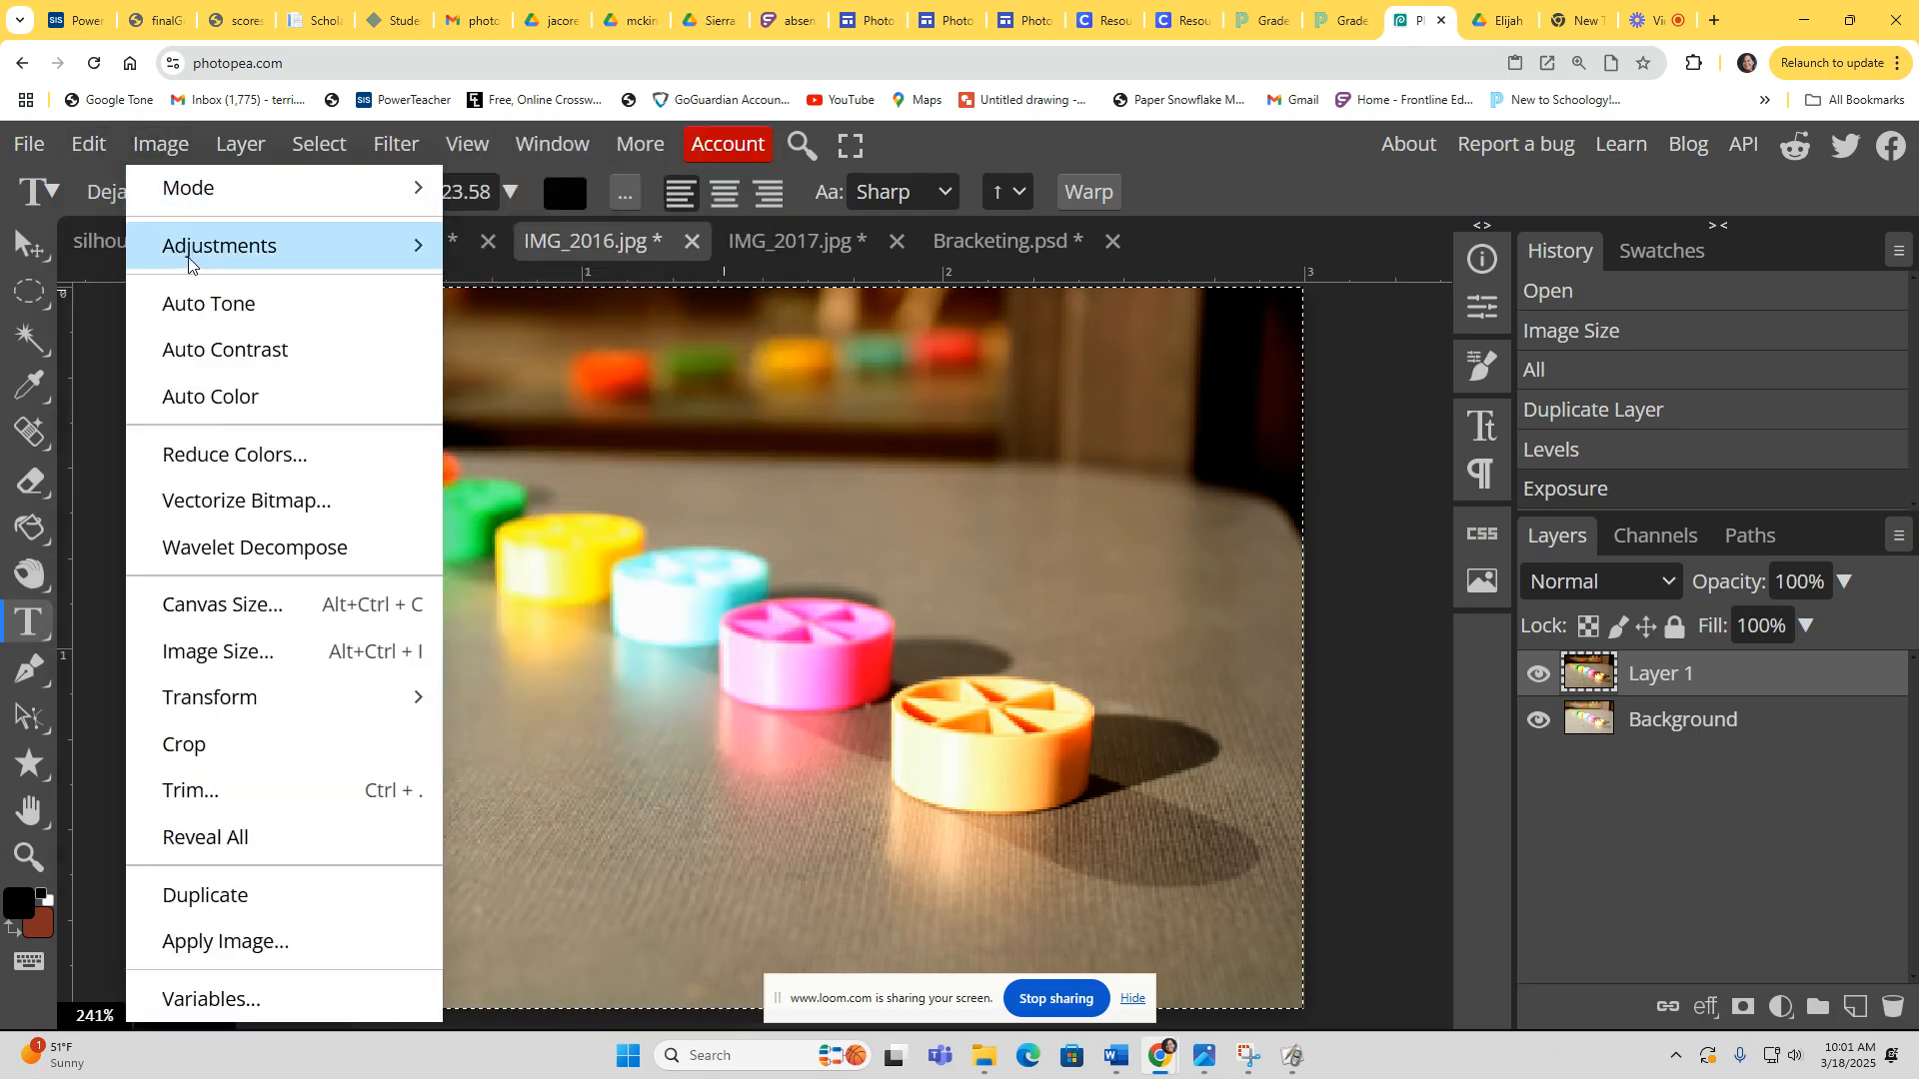
left_click(521, 399)
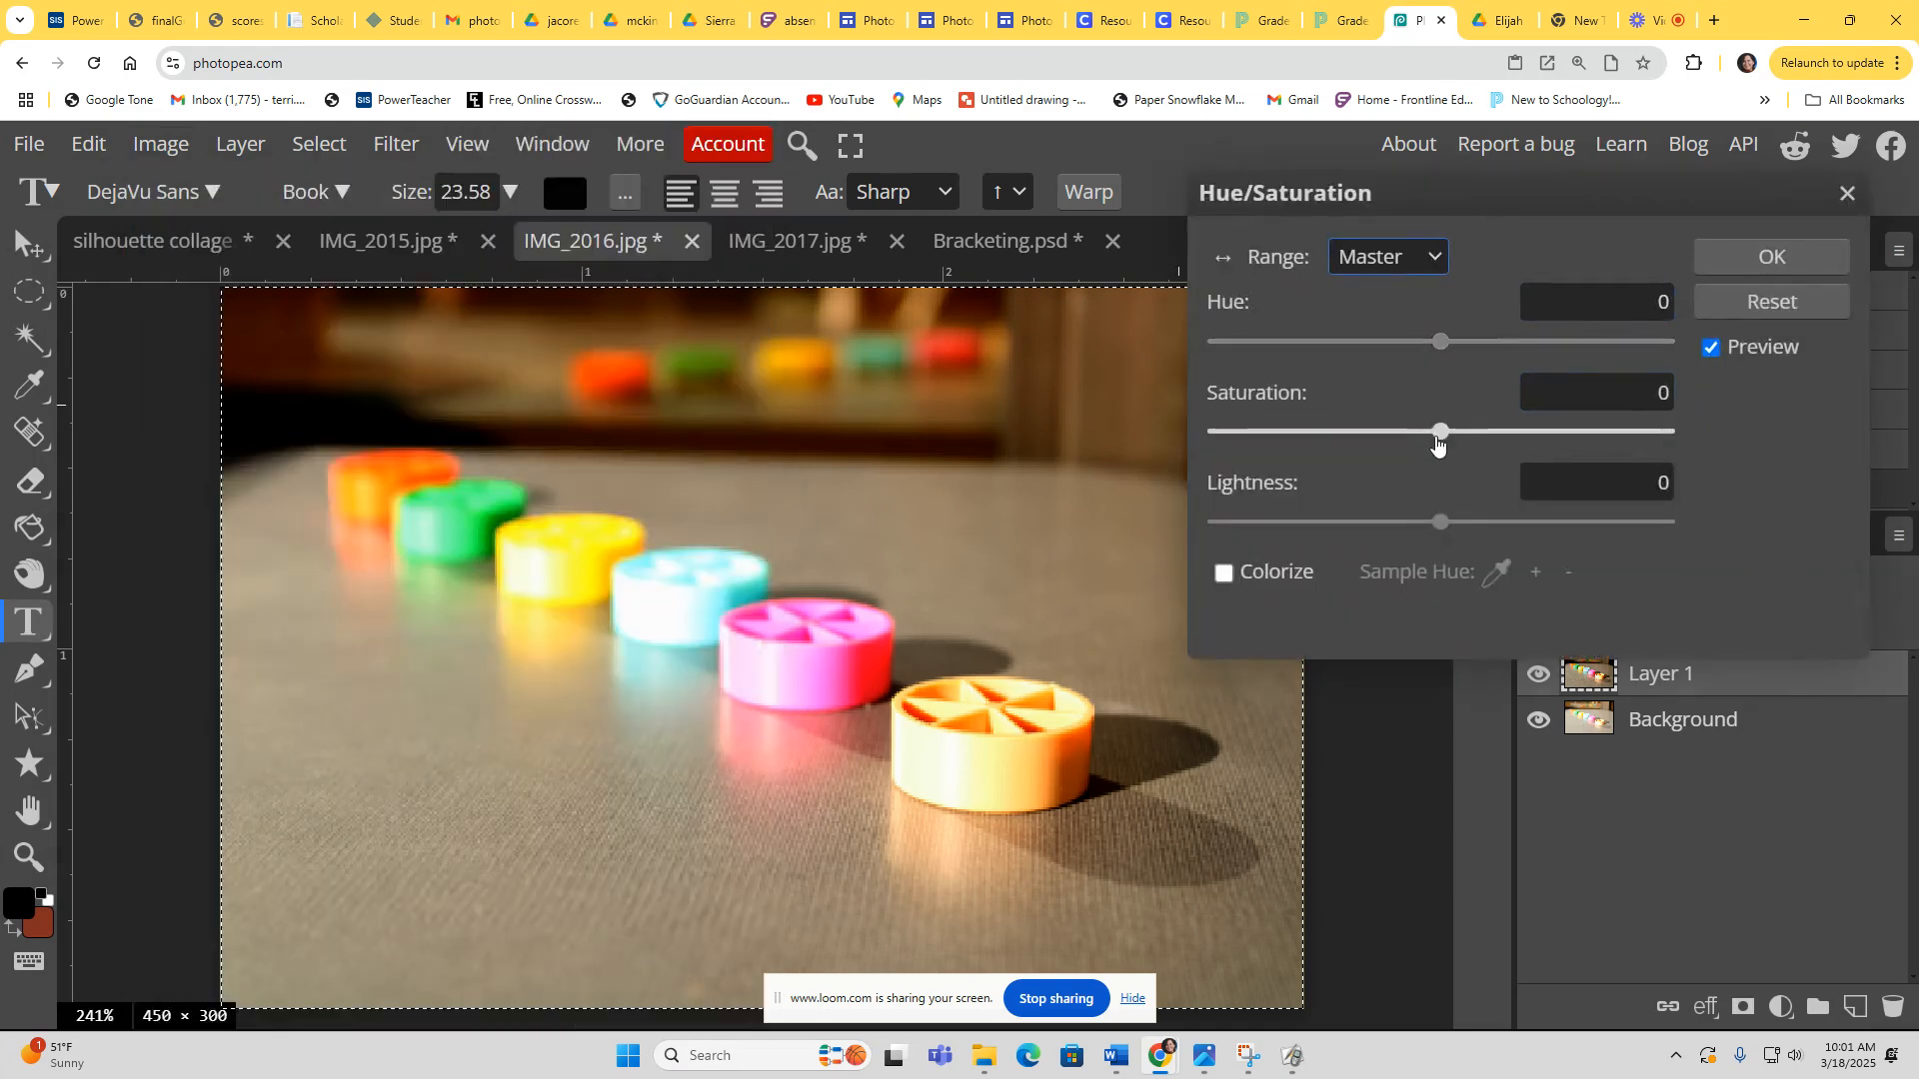
mouse_move(1436, 443)
left_mouse_down()
mouse_move(1456, 435)
mouse_move(1409, 436)
mouse_move(1443, 431)
left_mouse_up()
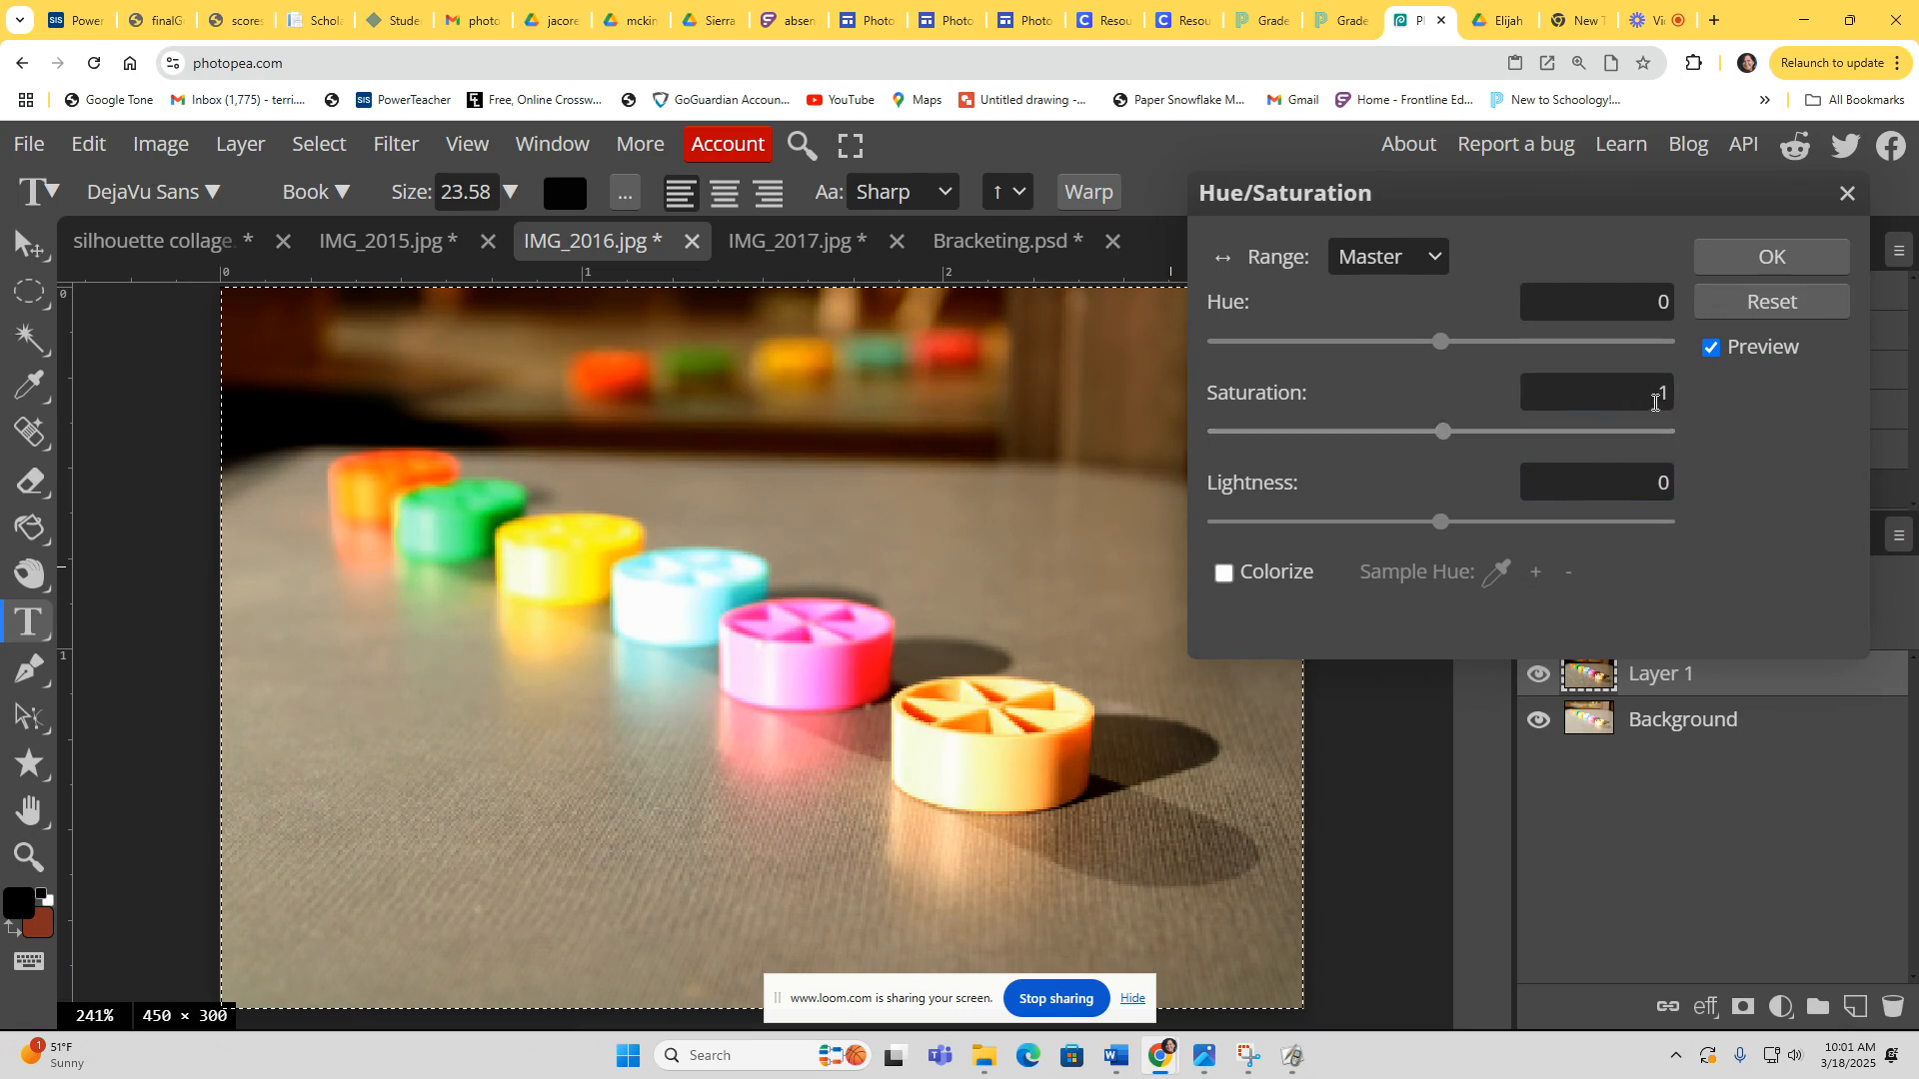
double_click(1655, 403)
type("0")
left_click(1769, 262)
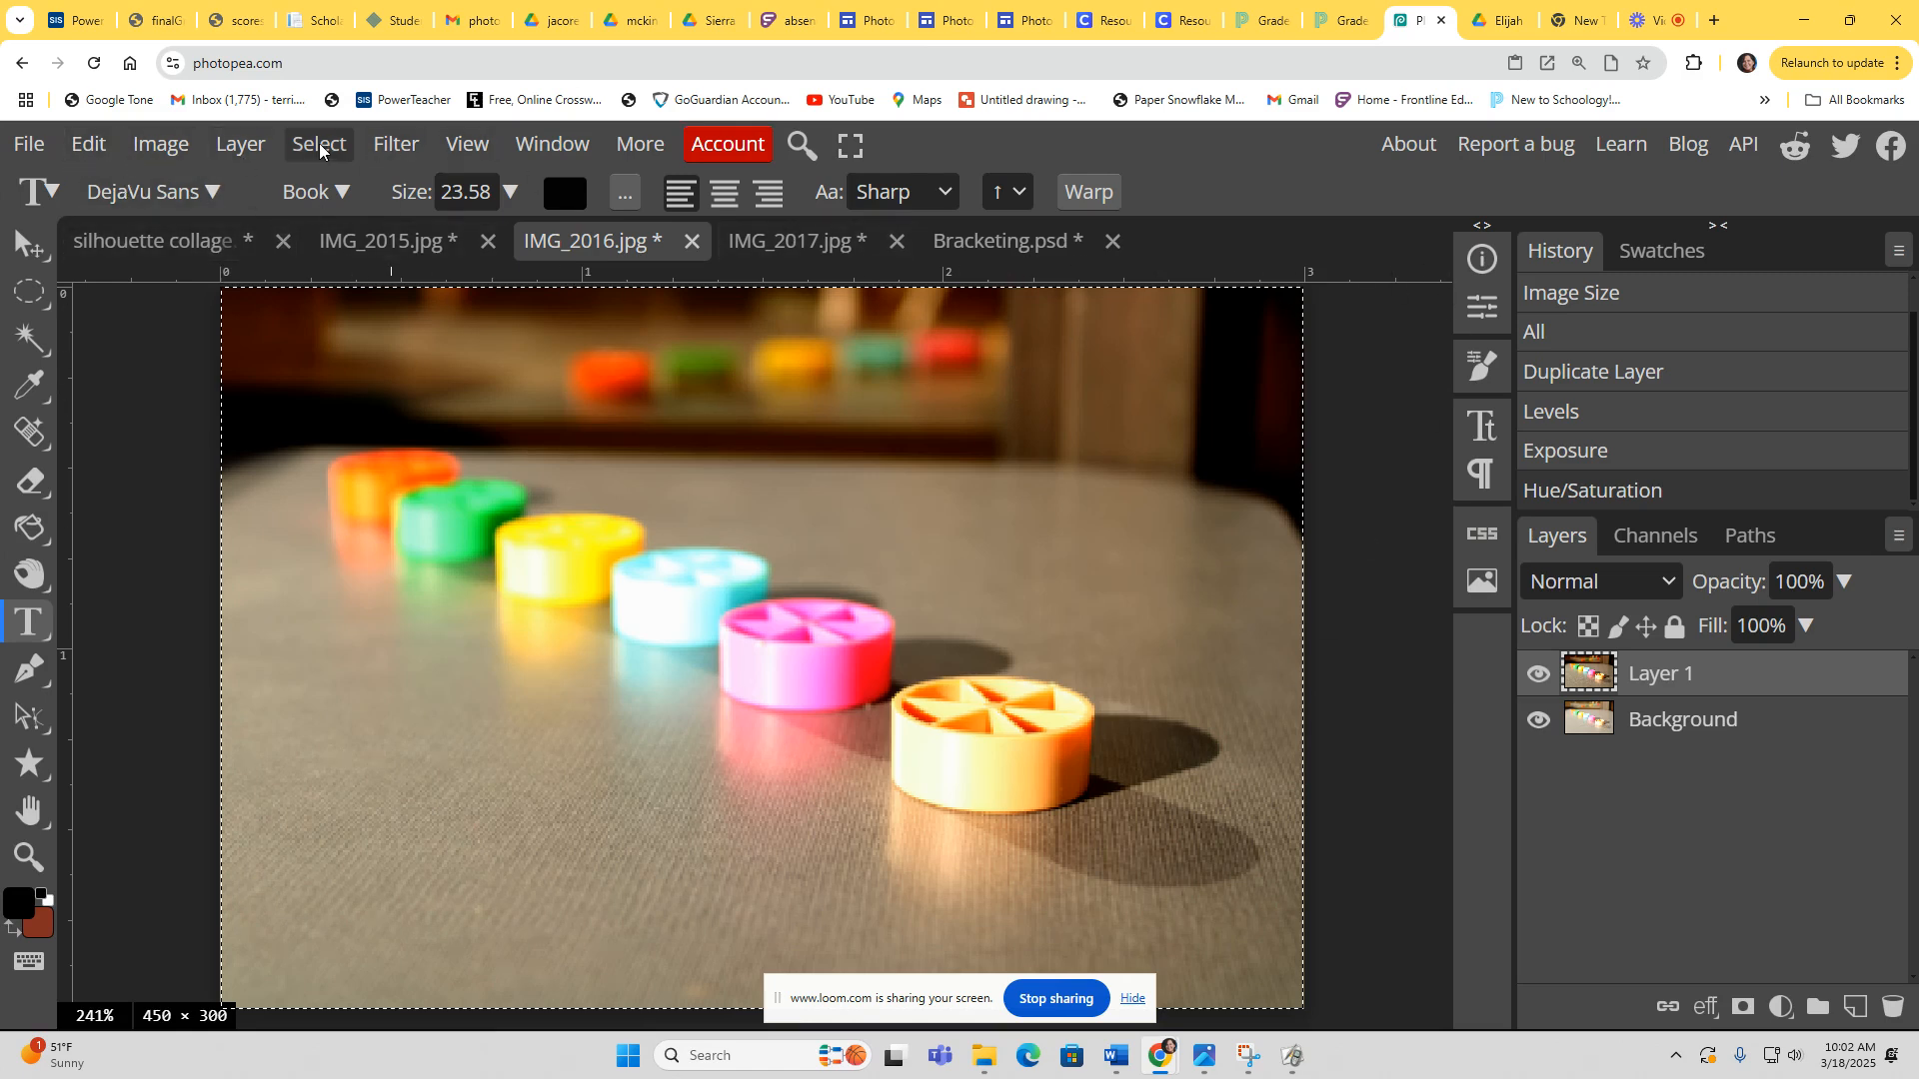
Step: Copy the edited photo, paste it into Bracketing, and place it beside the fourth photo
left_click(86, 145)
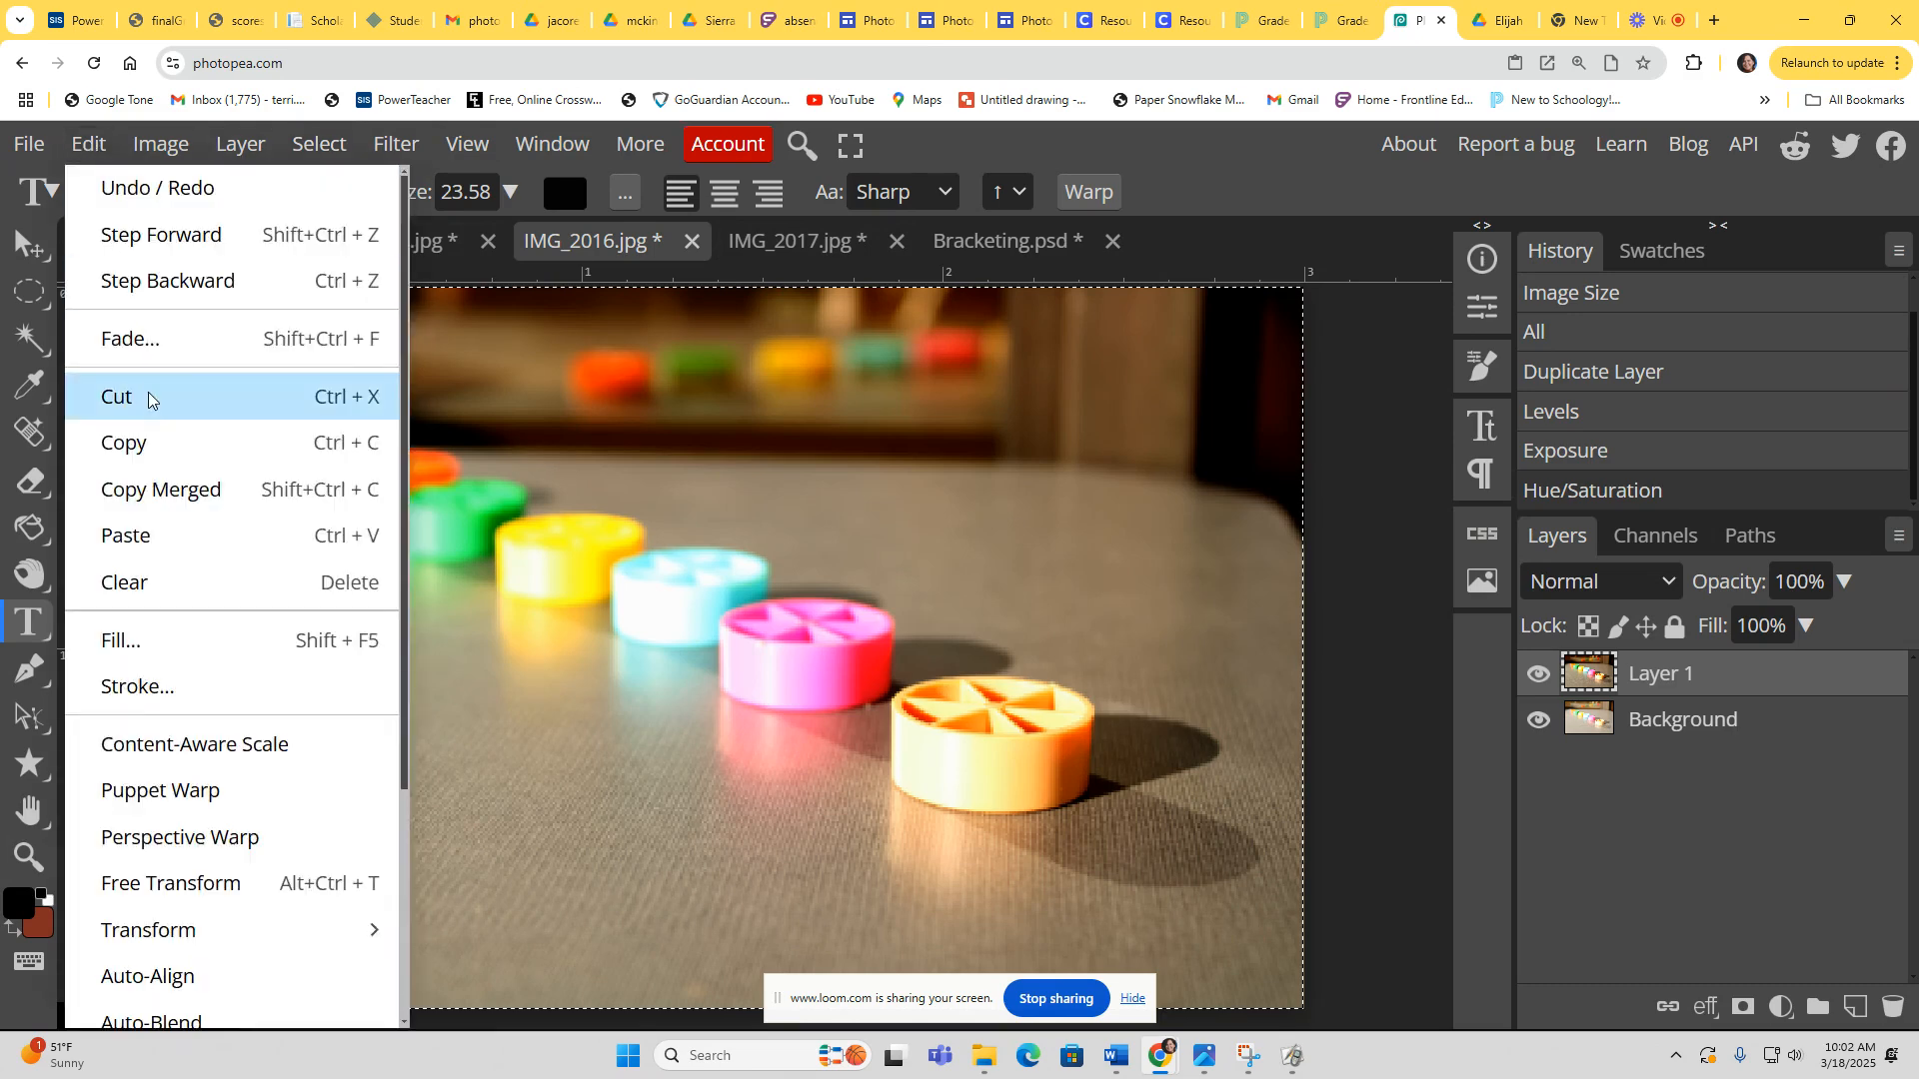
left_click(140, 442)
left_click(997, 248)
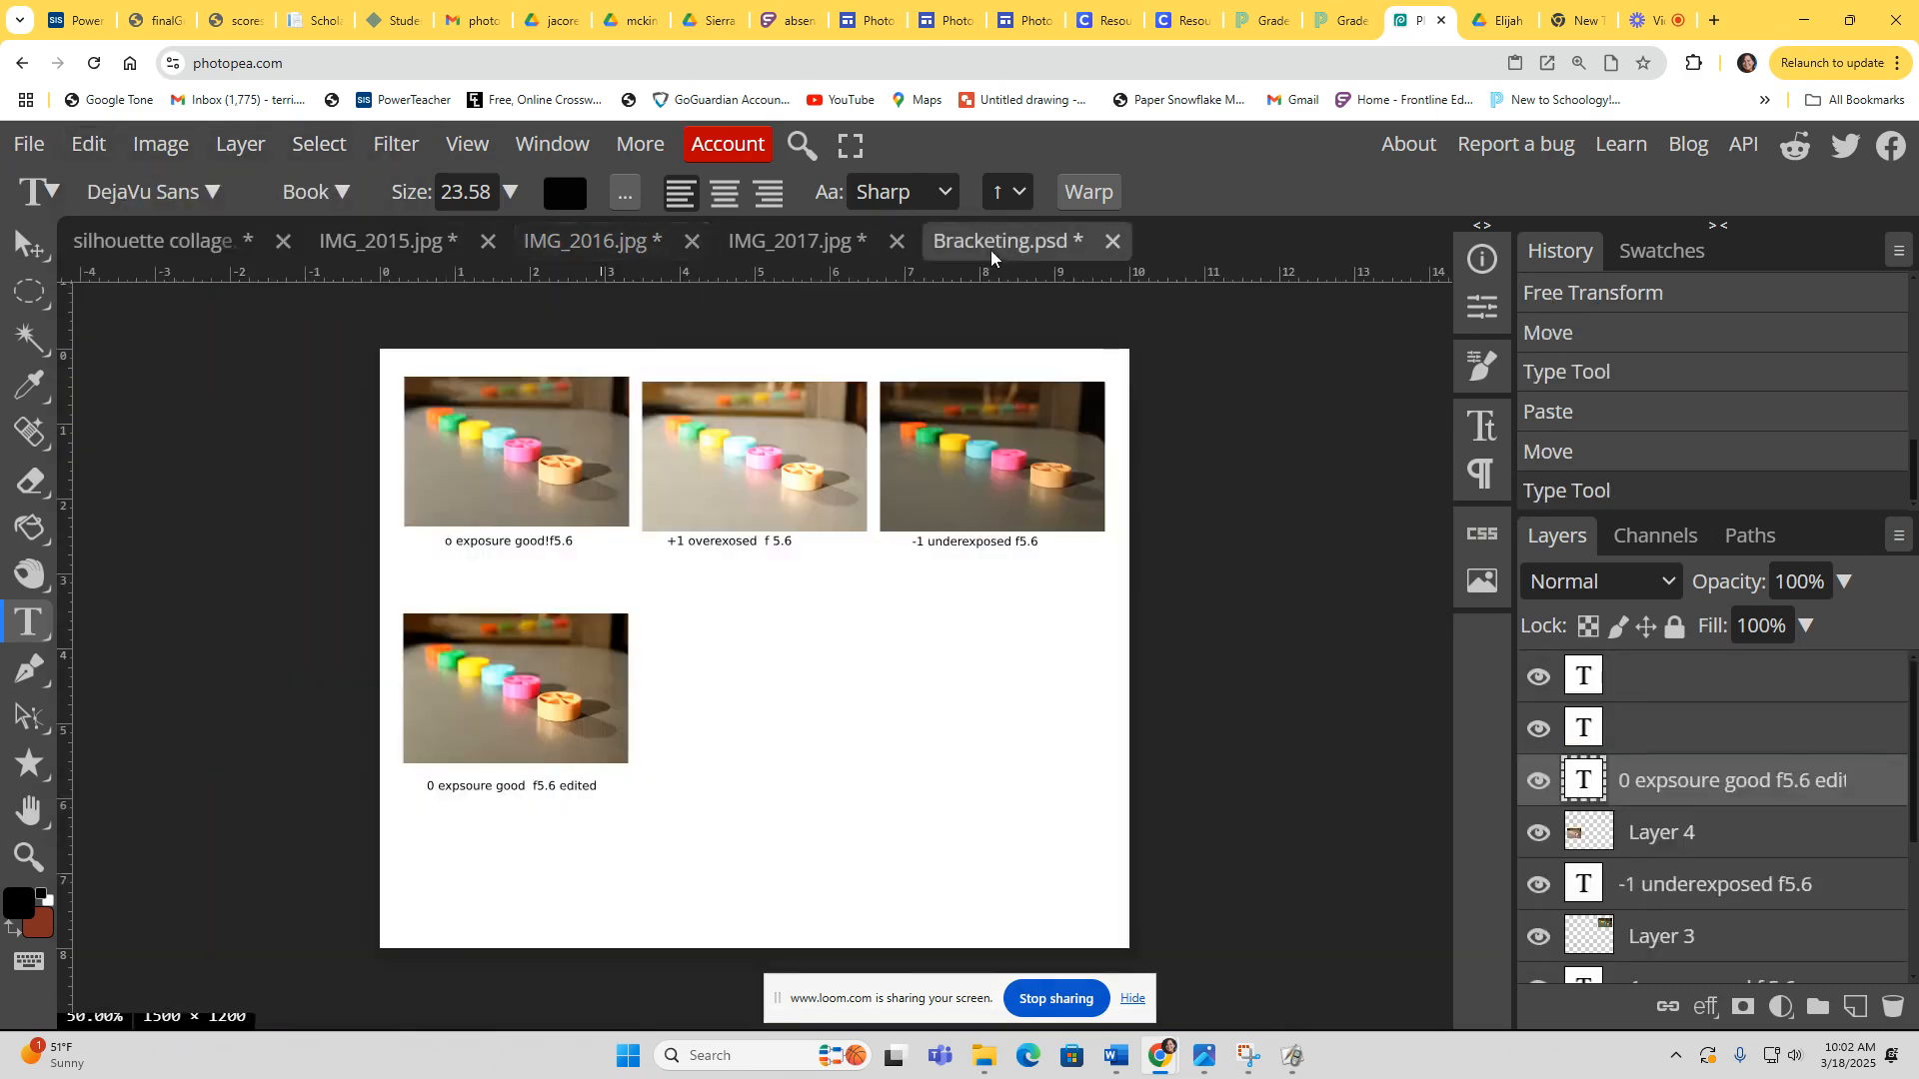
left_click(88, 145)
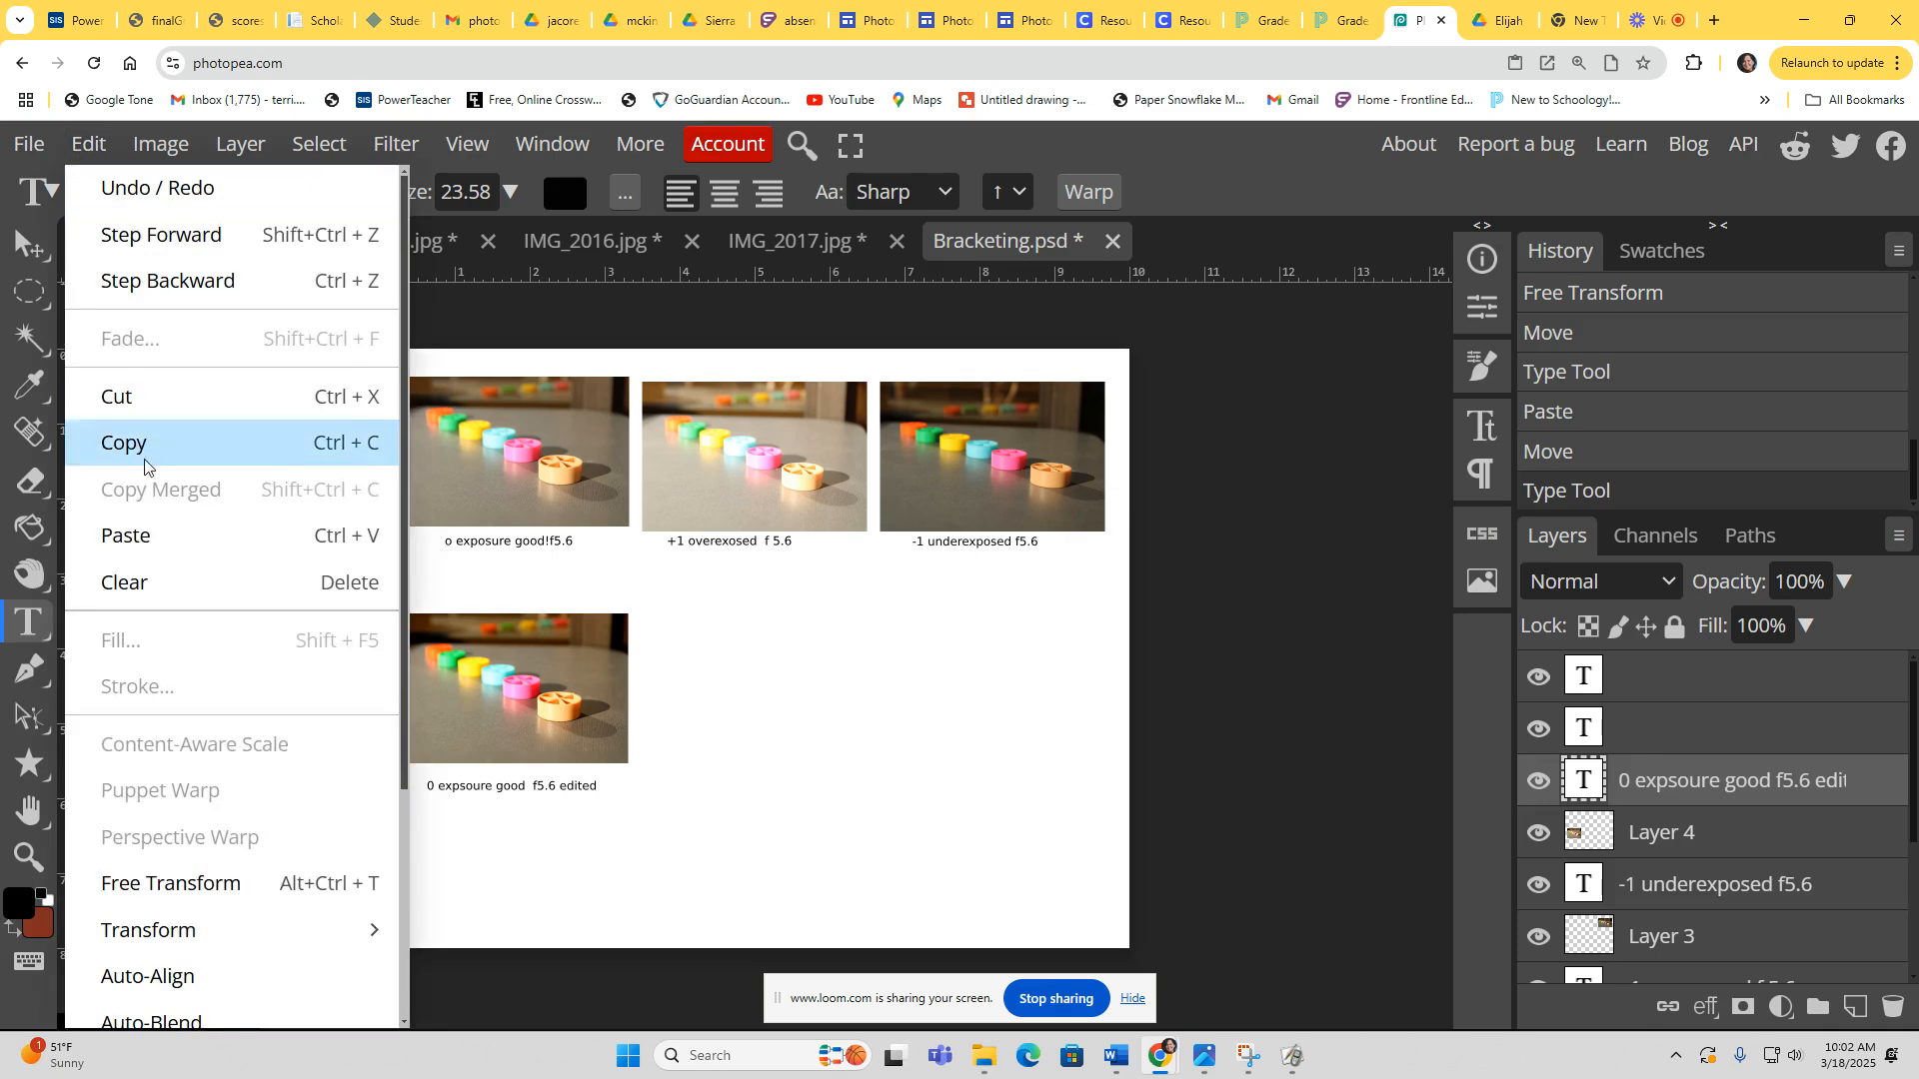
left_click(147, 538)
left_click(758, 645)
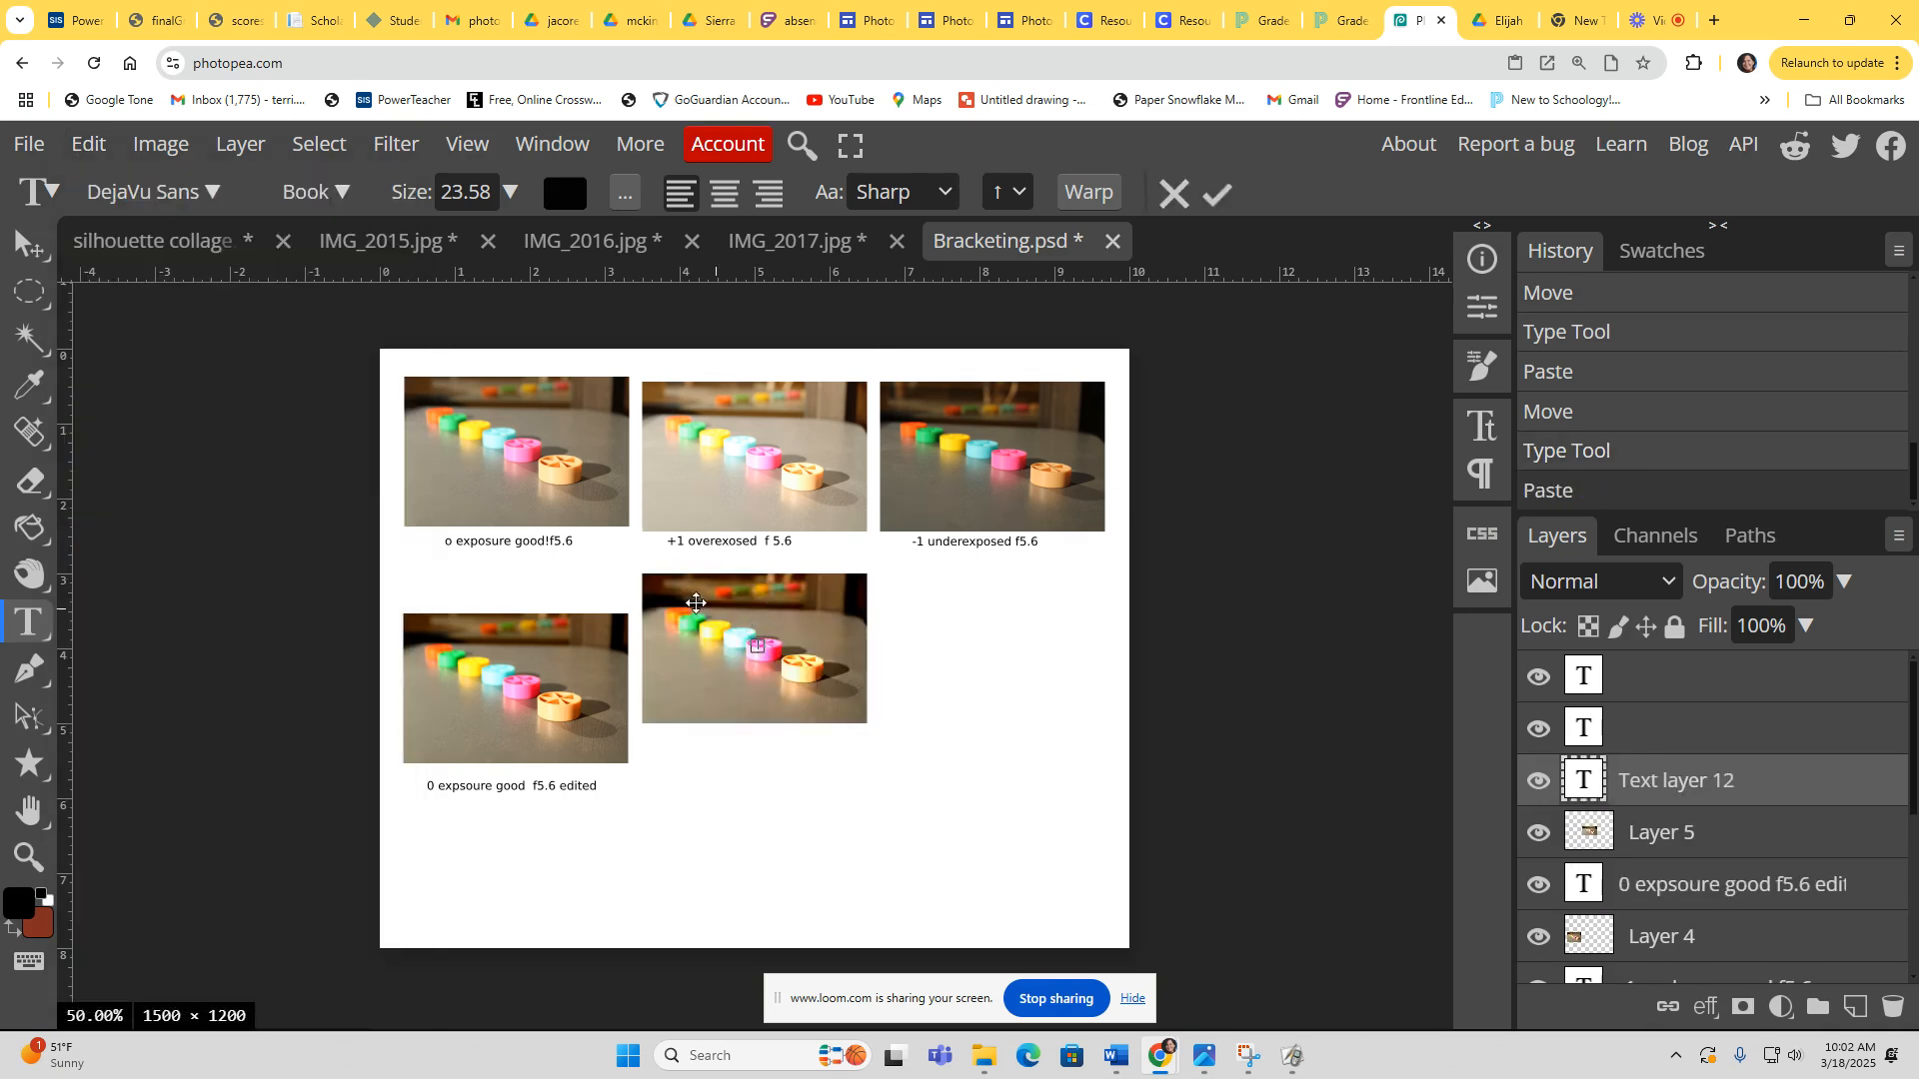
left_click(30, 245)
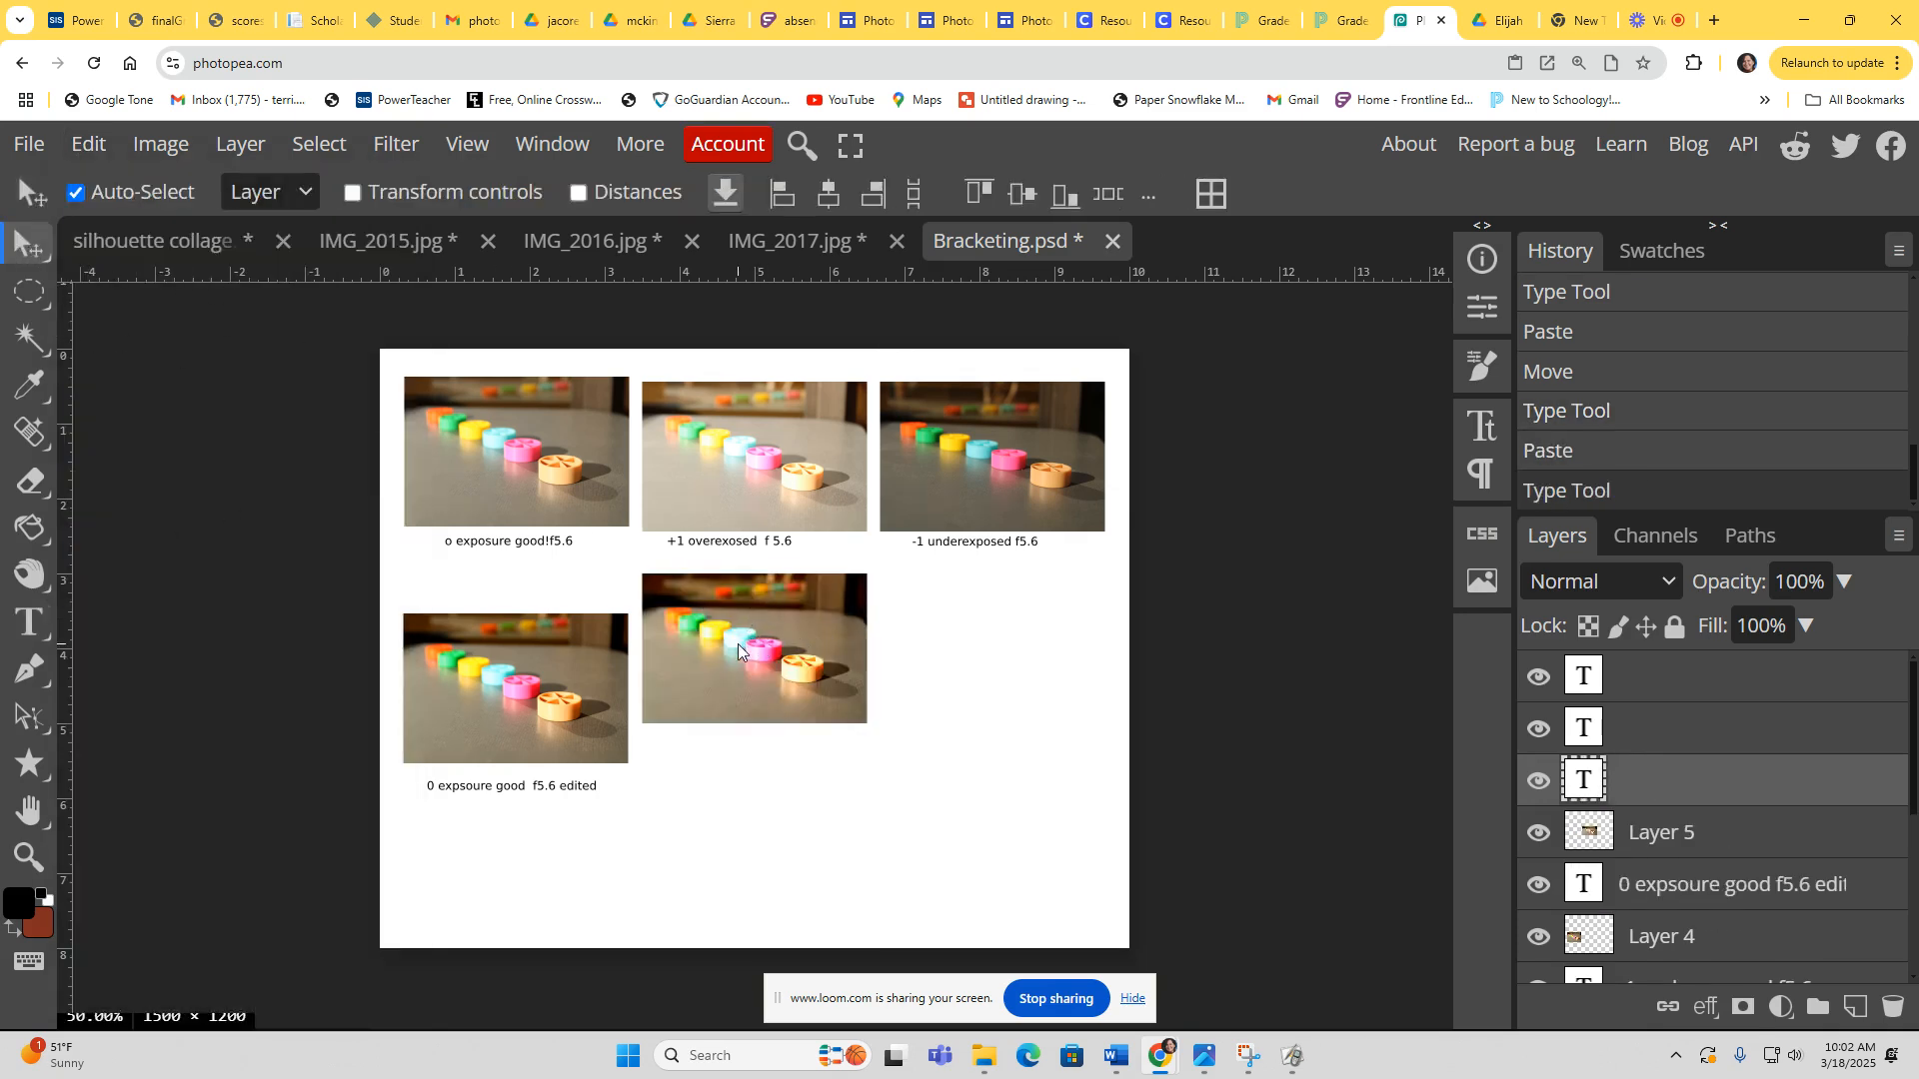
left_click_drag(737, 643, 734, 675)
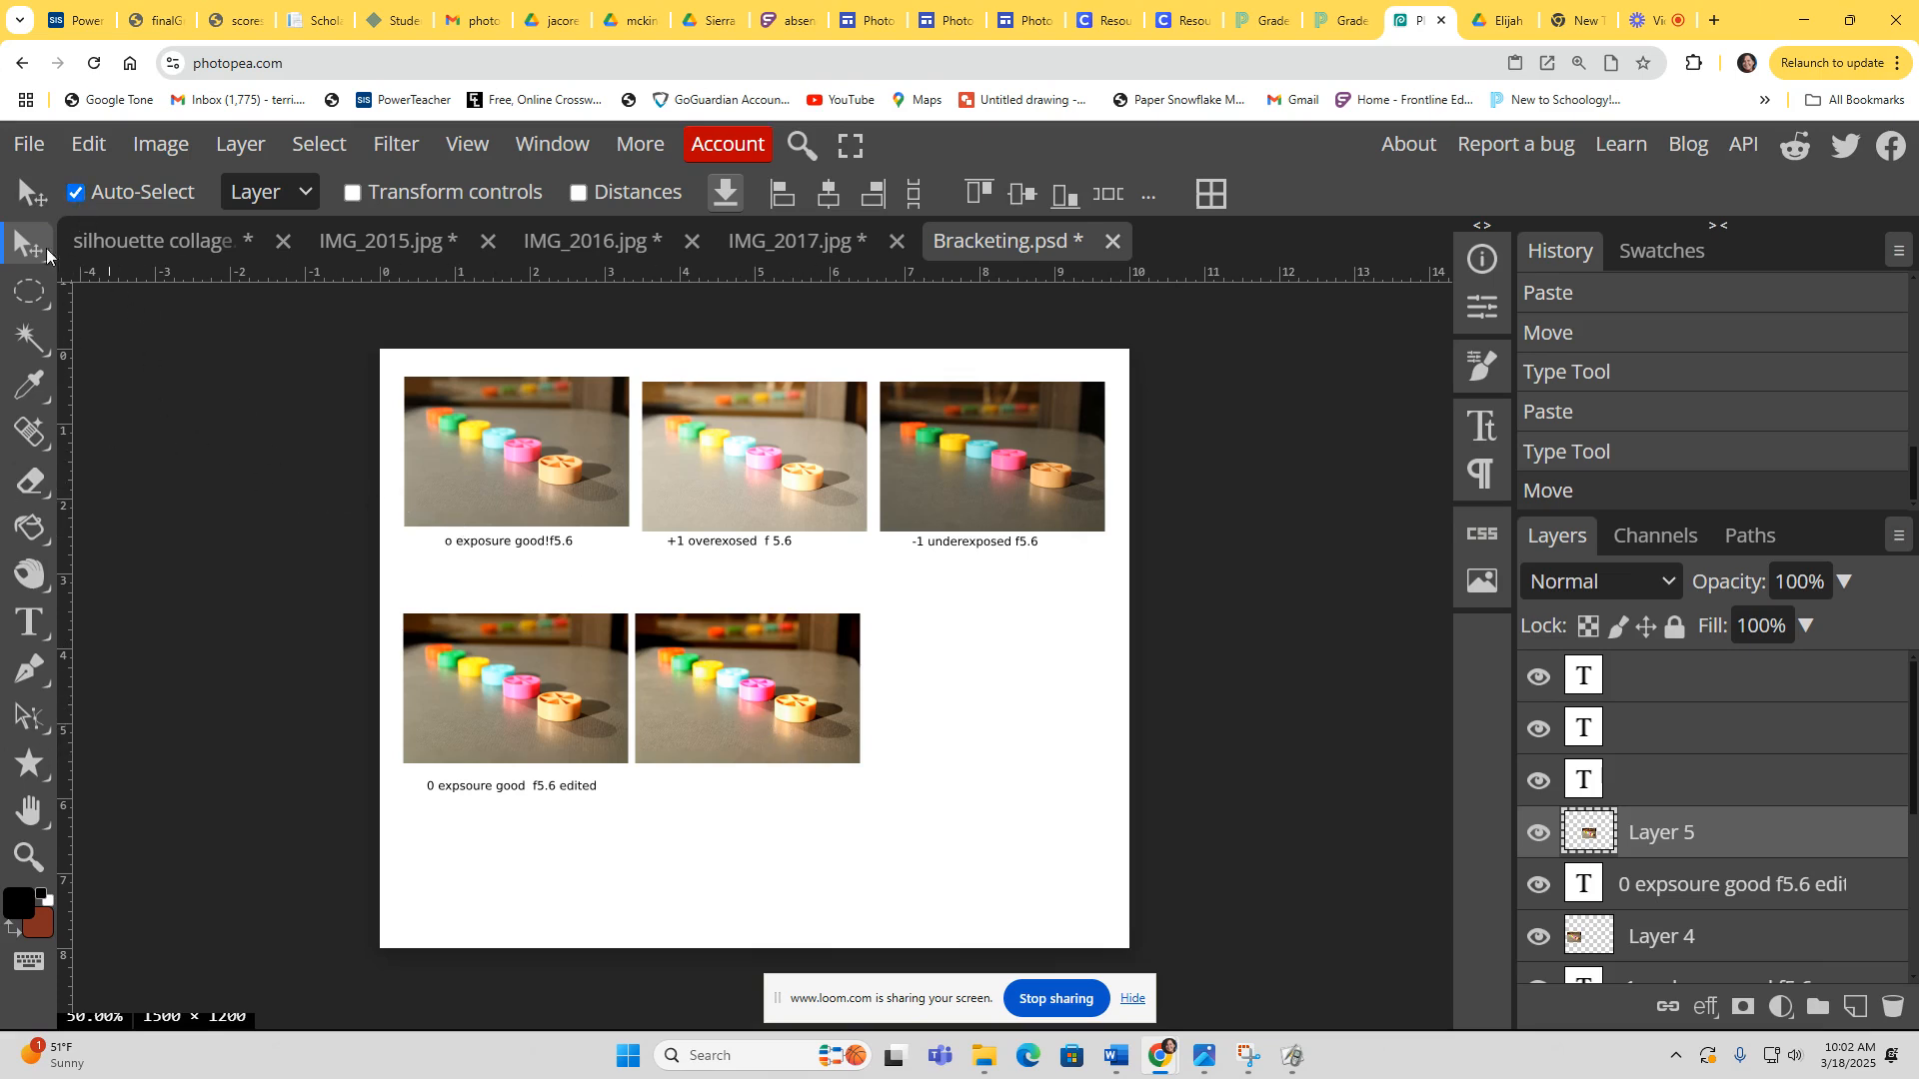
Step: Add a text label below the fifth photo reading +1 overexposed f5.6 edited moved levels and exposure and left hue/saturation alone
left_click(28, 621)
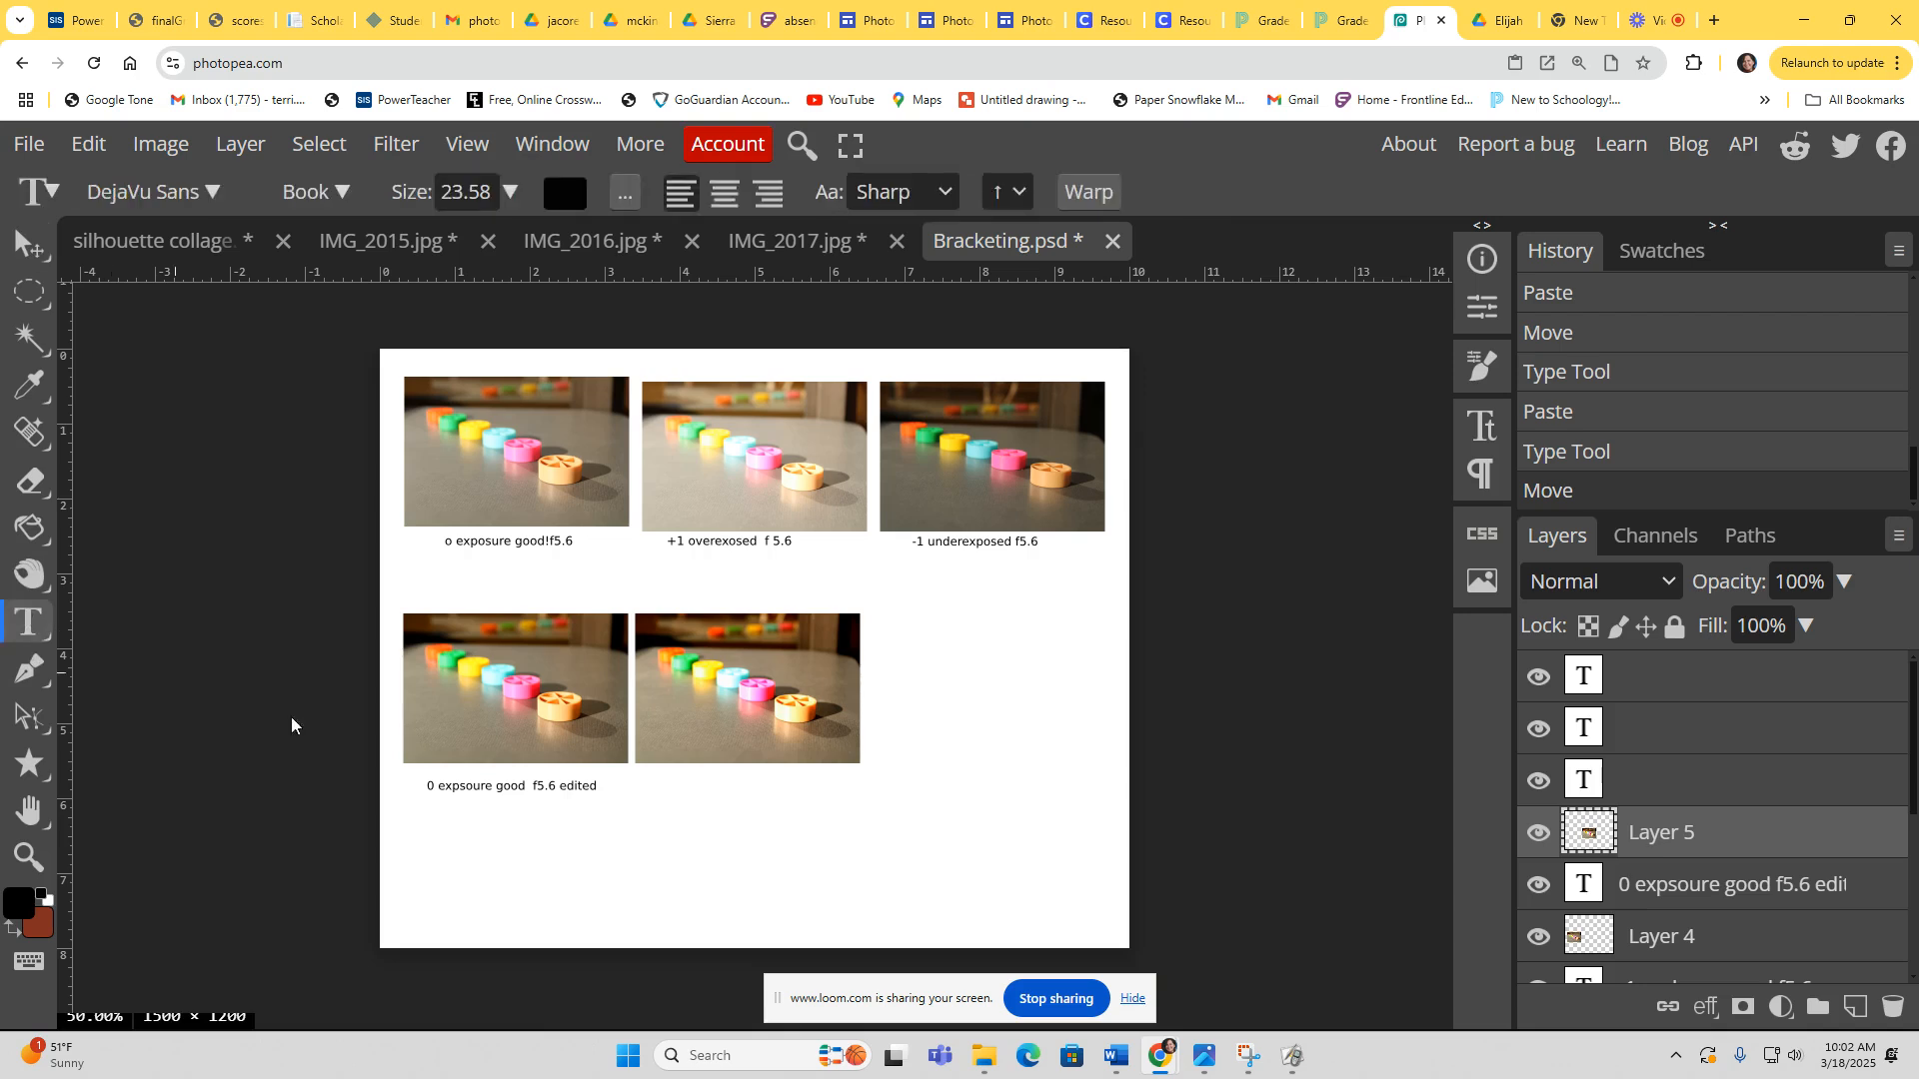
left_click(660, 786)
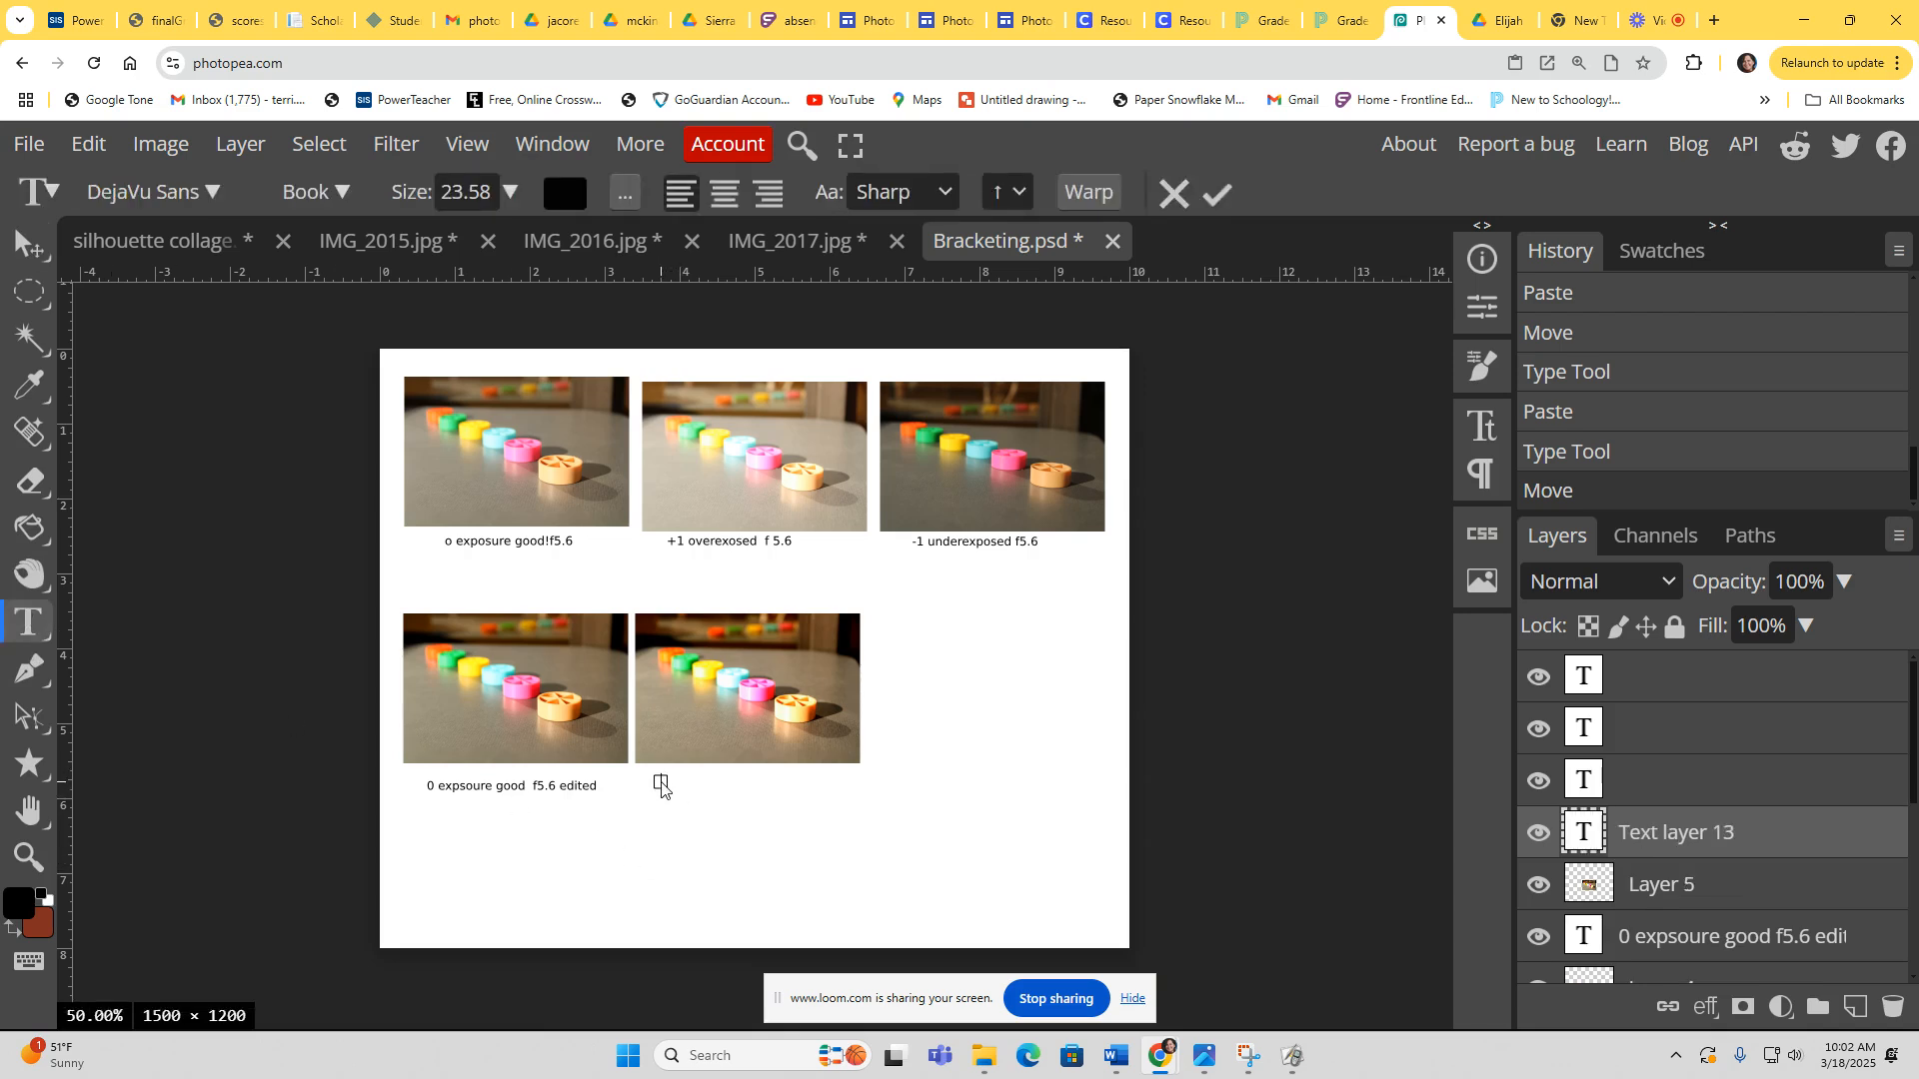
left_click(661, 782)
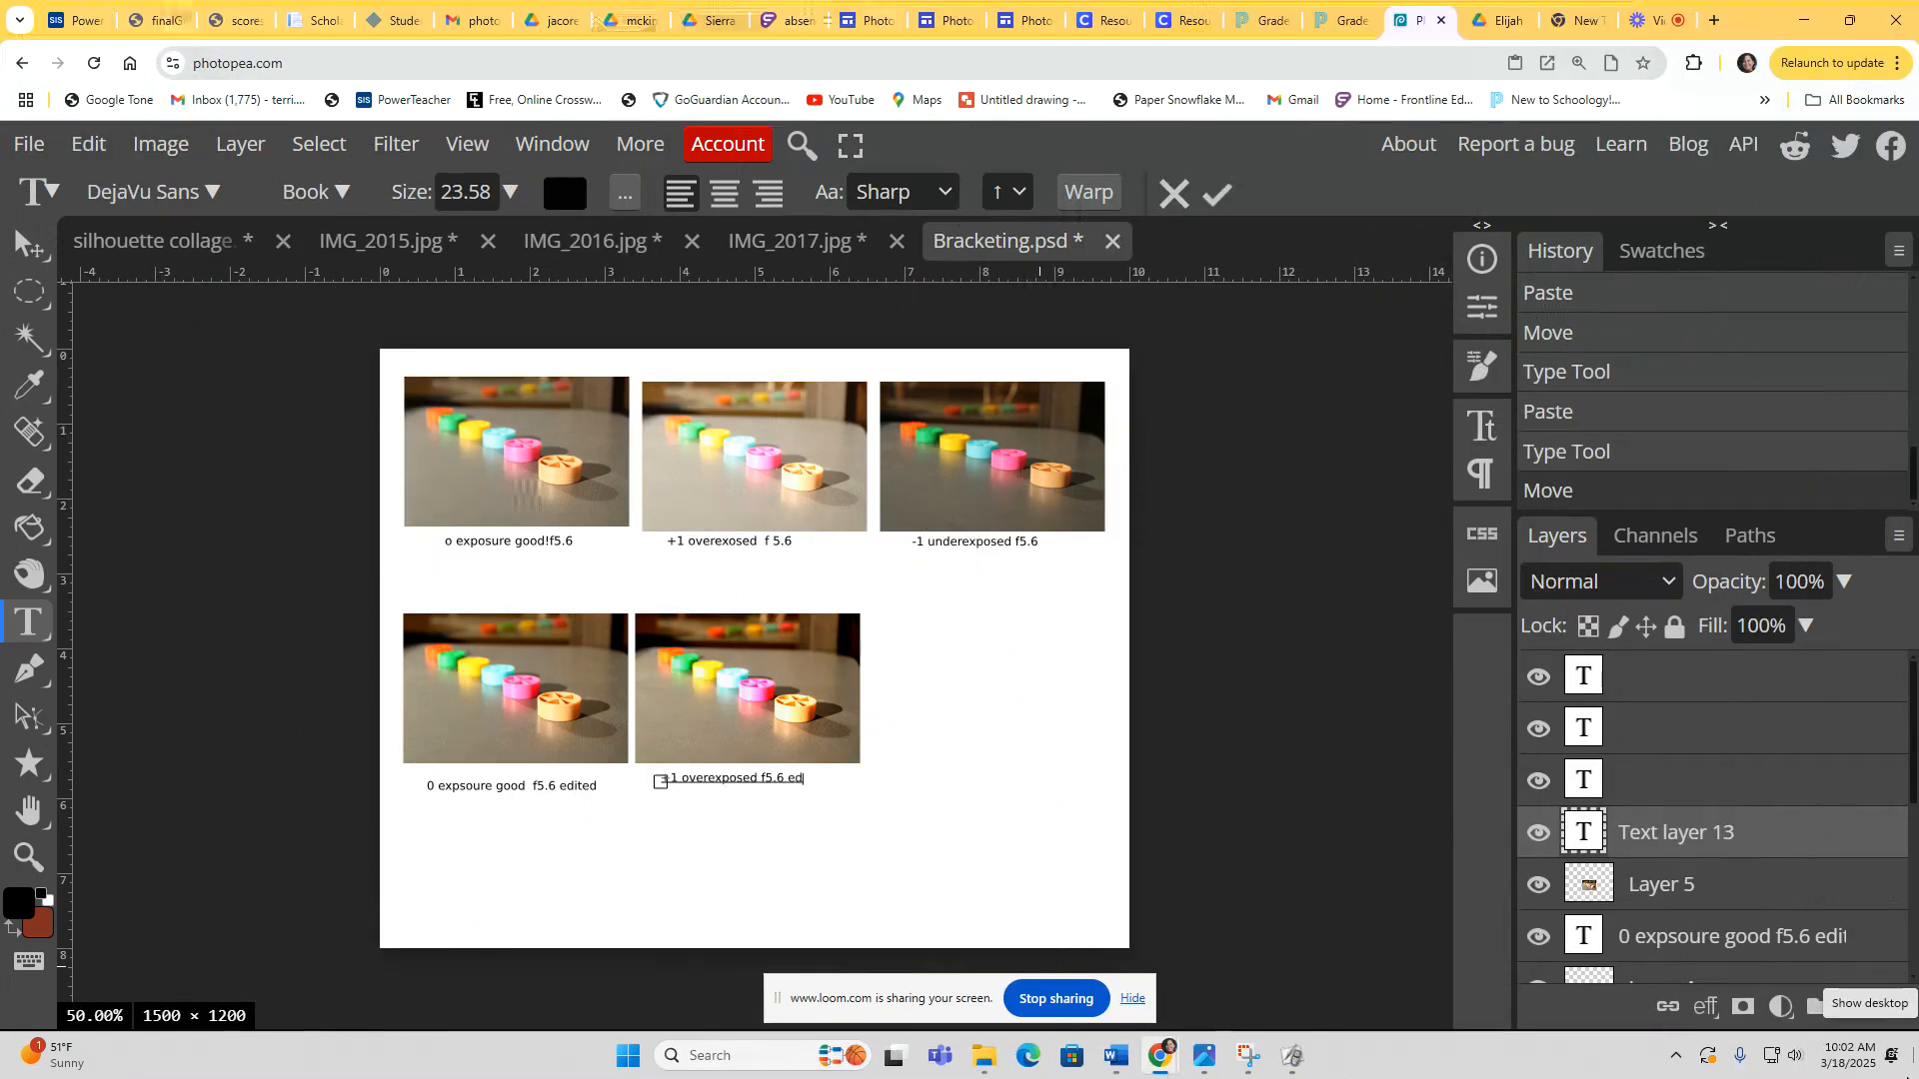
type("ited")
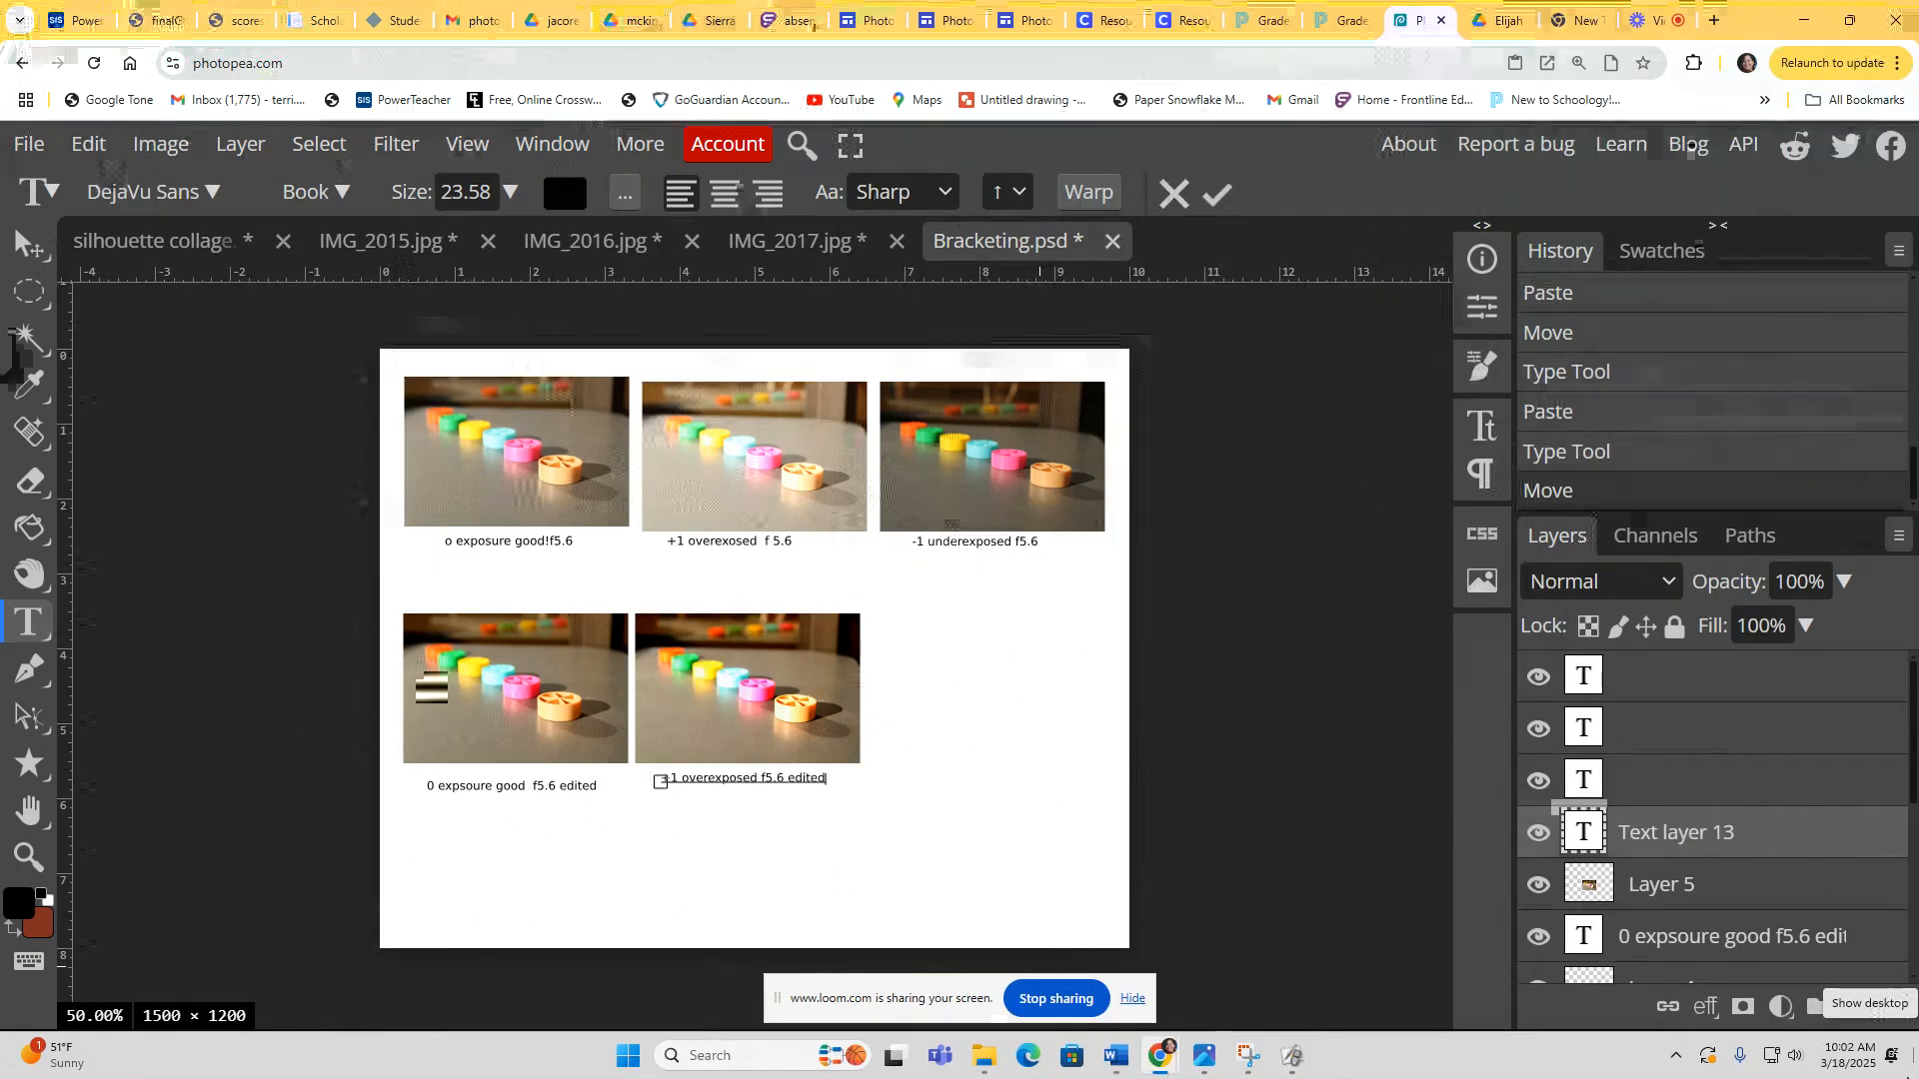
type("moved level")
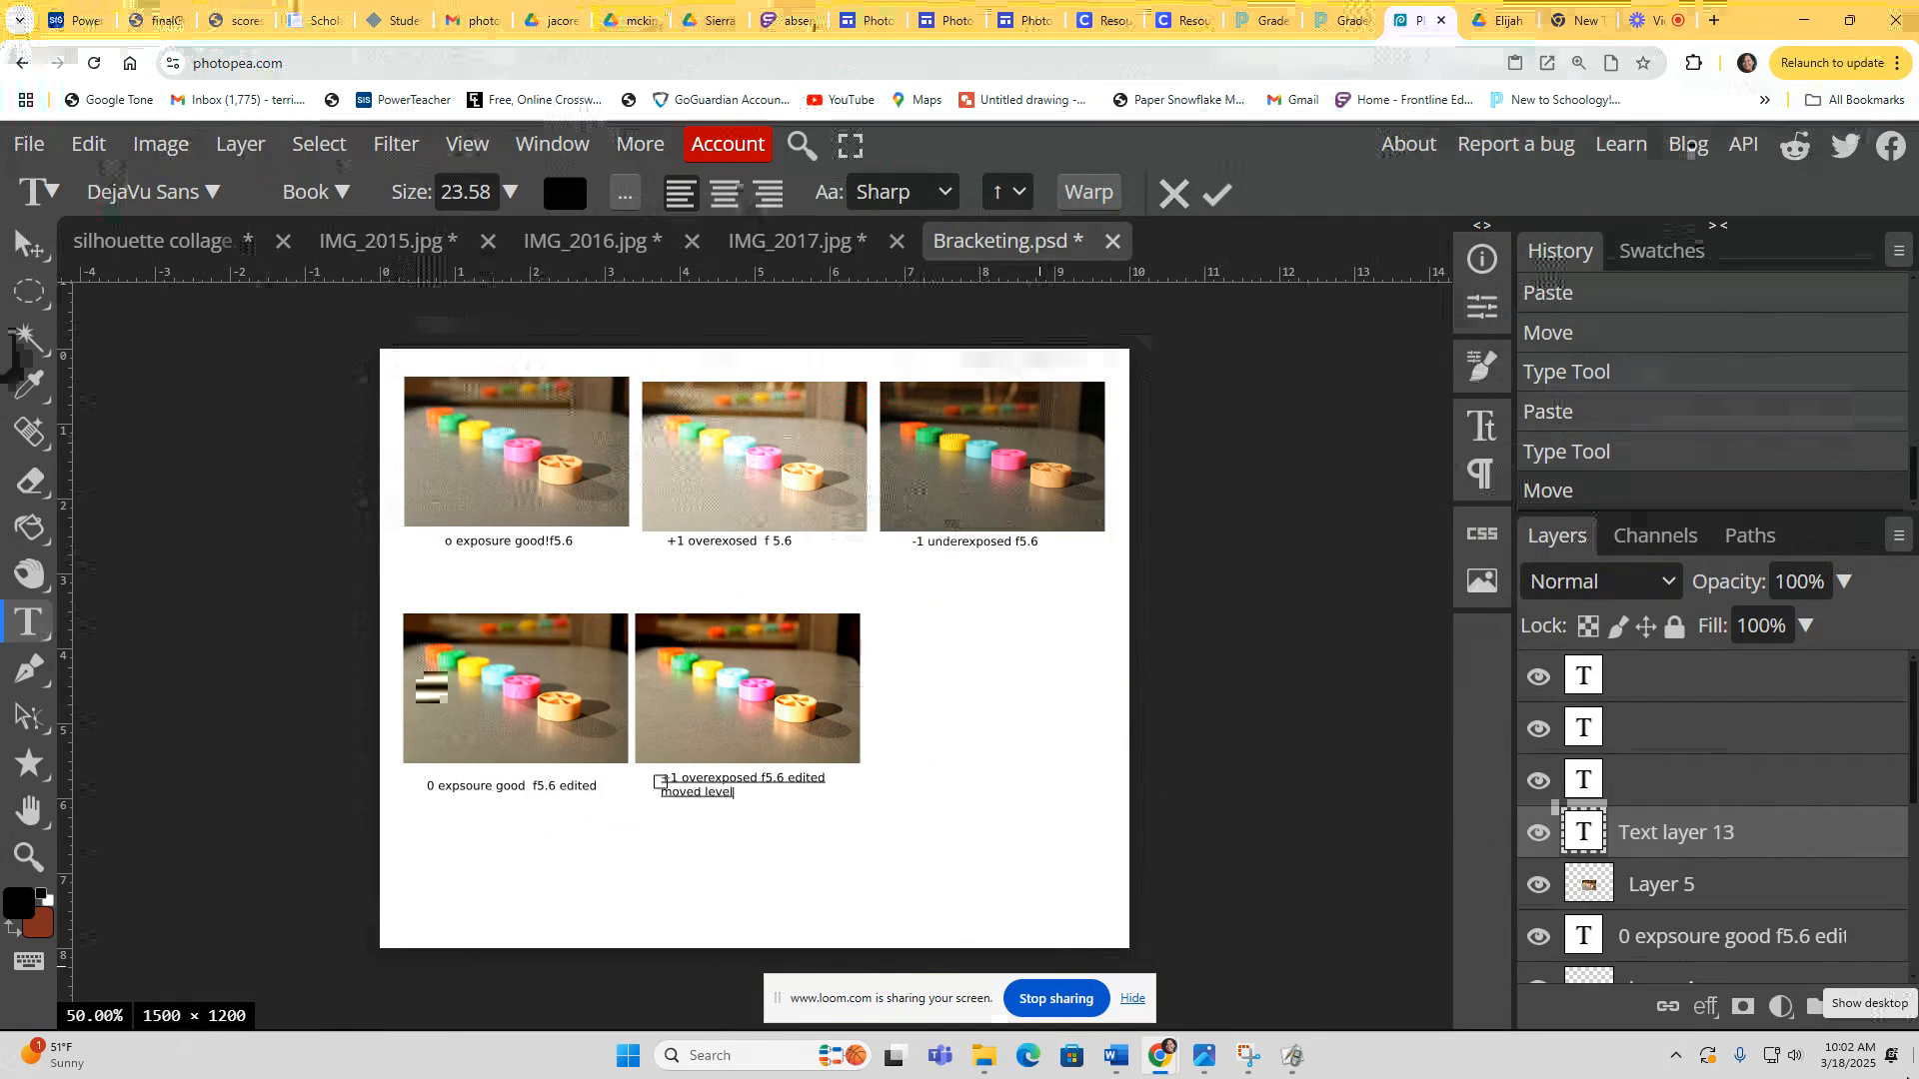
type("s and exposru")
type("sure and ")
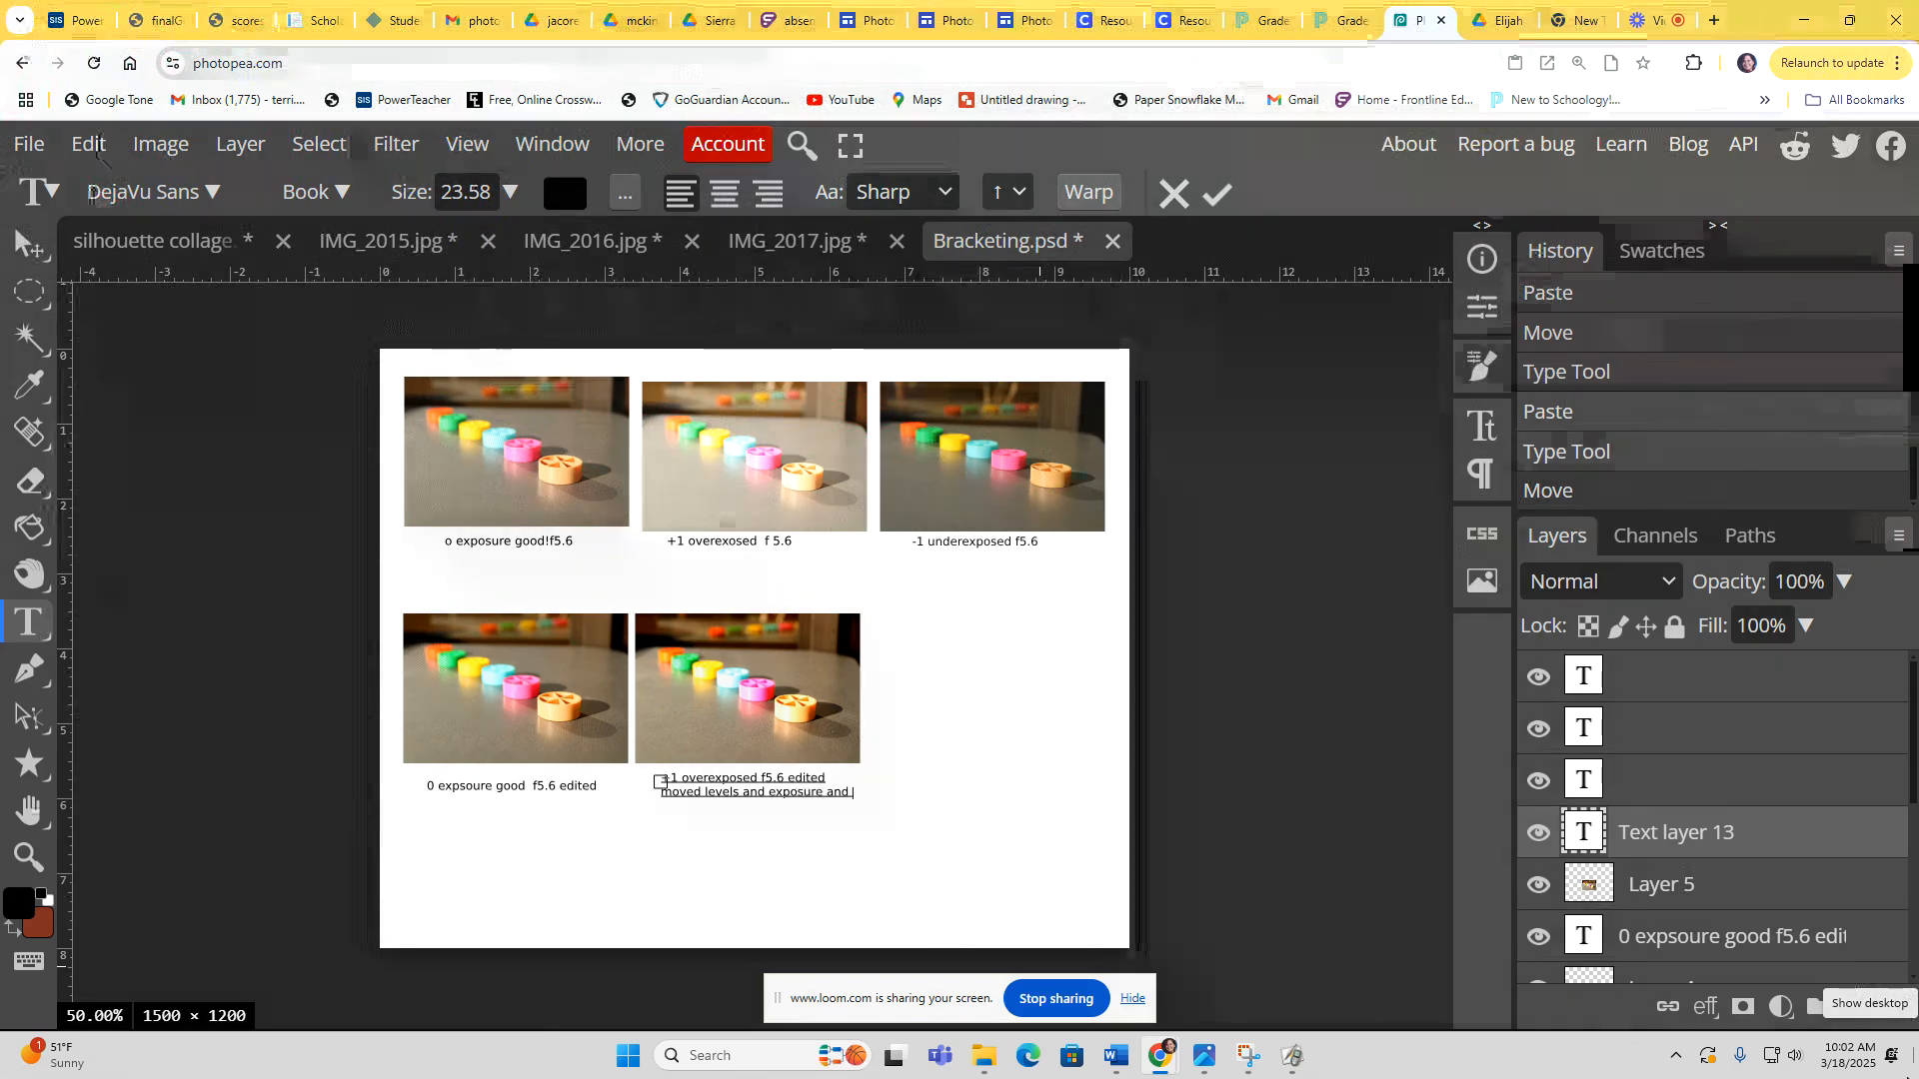
type("left satu")
key("BackSpace")
key("BackSpace")
key("BackSpace")
key("BackSpace")
type("hue/saturatio")
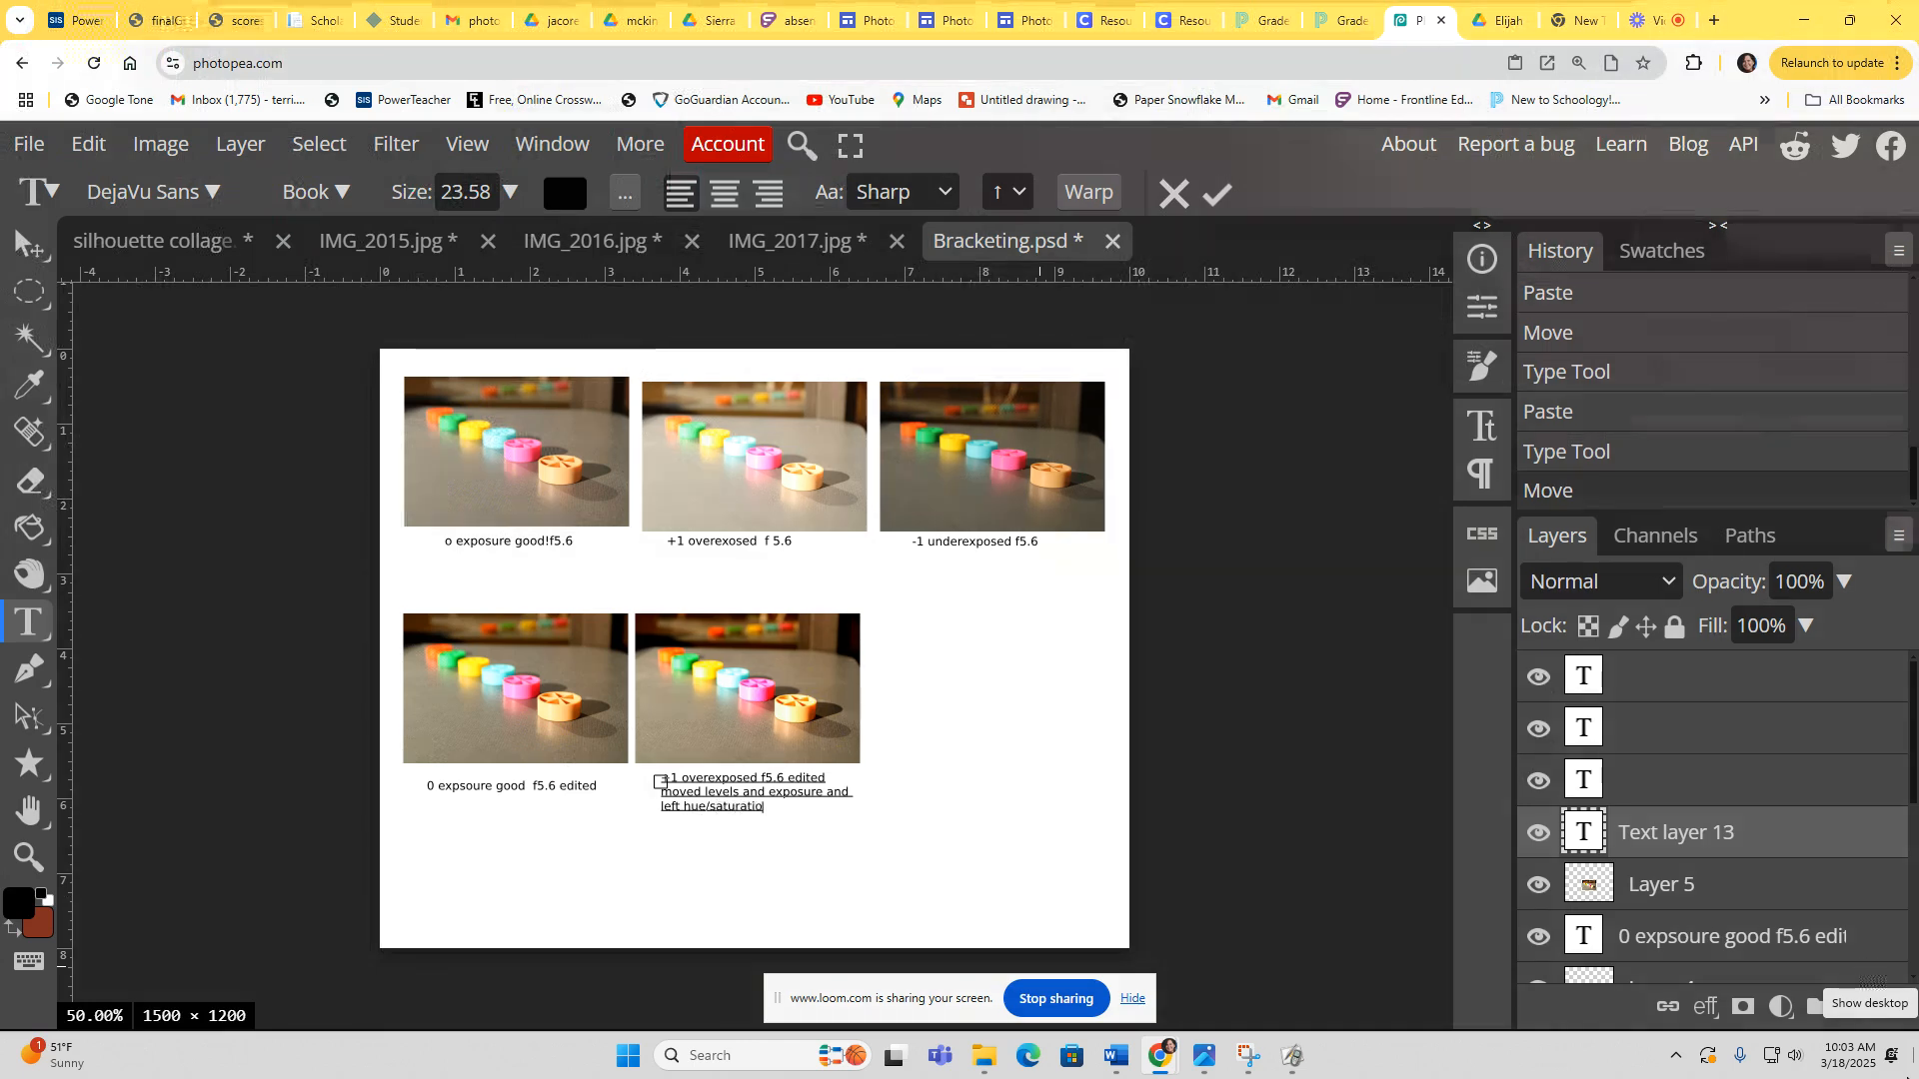
type("n alone")
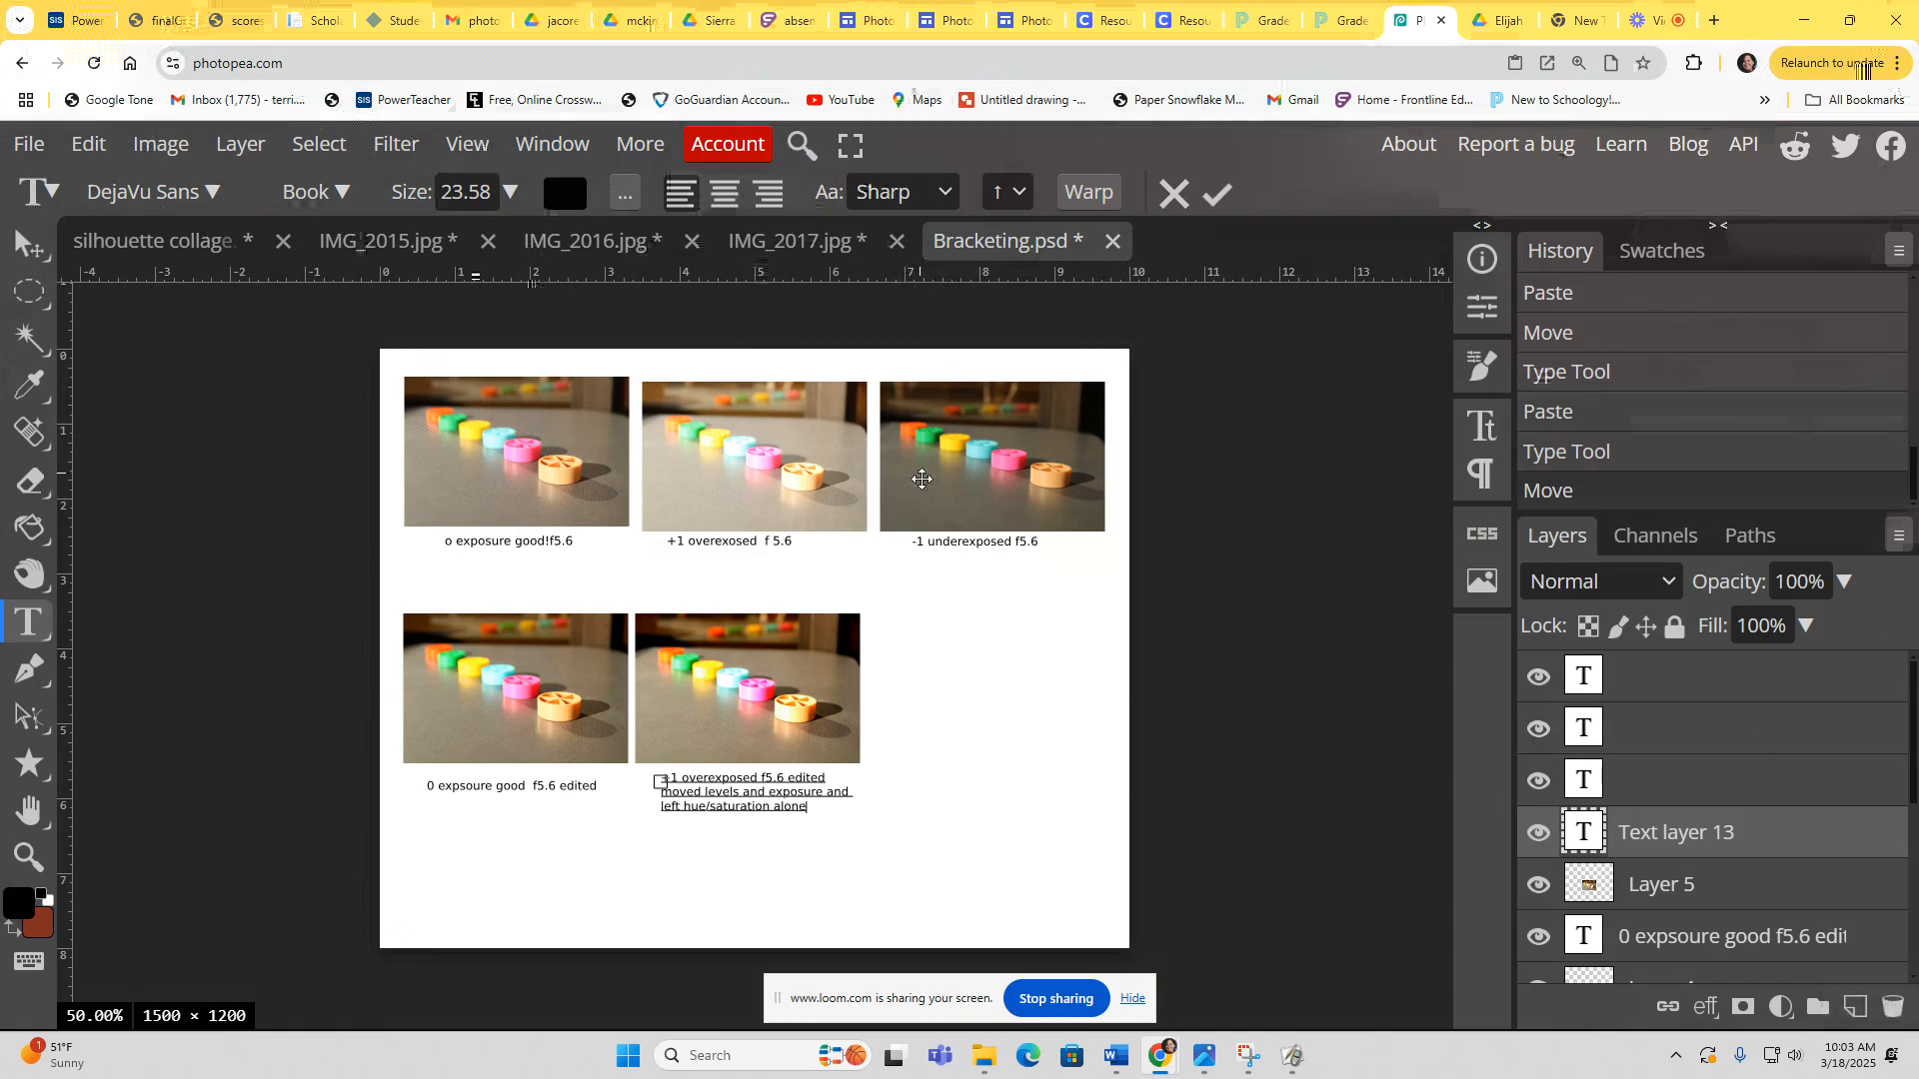
Step: Switch to the IMG_2017 photo, fit it to the window, and duplicate its background layer
left_click(824, 244)
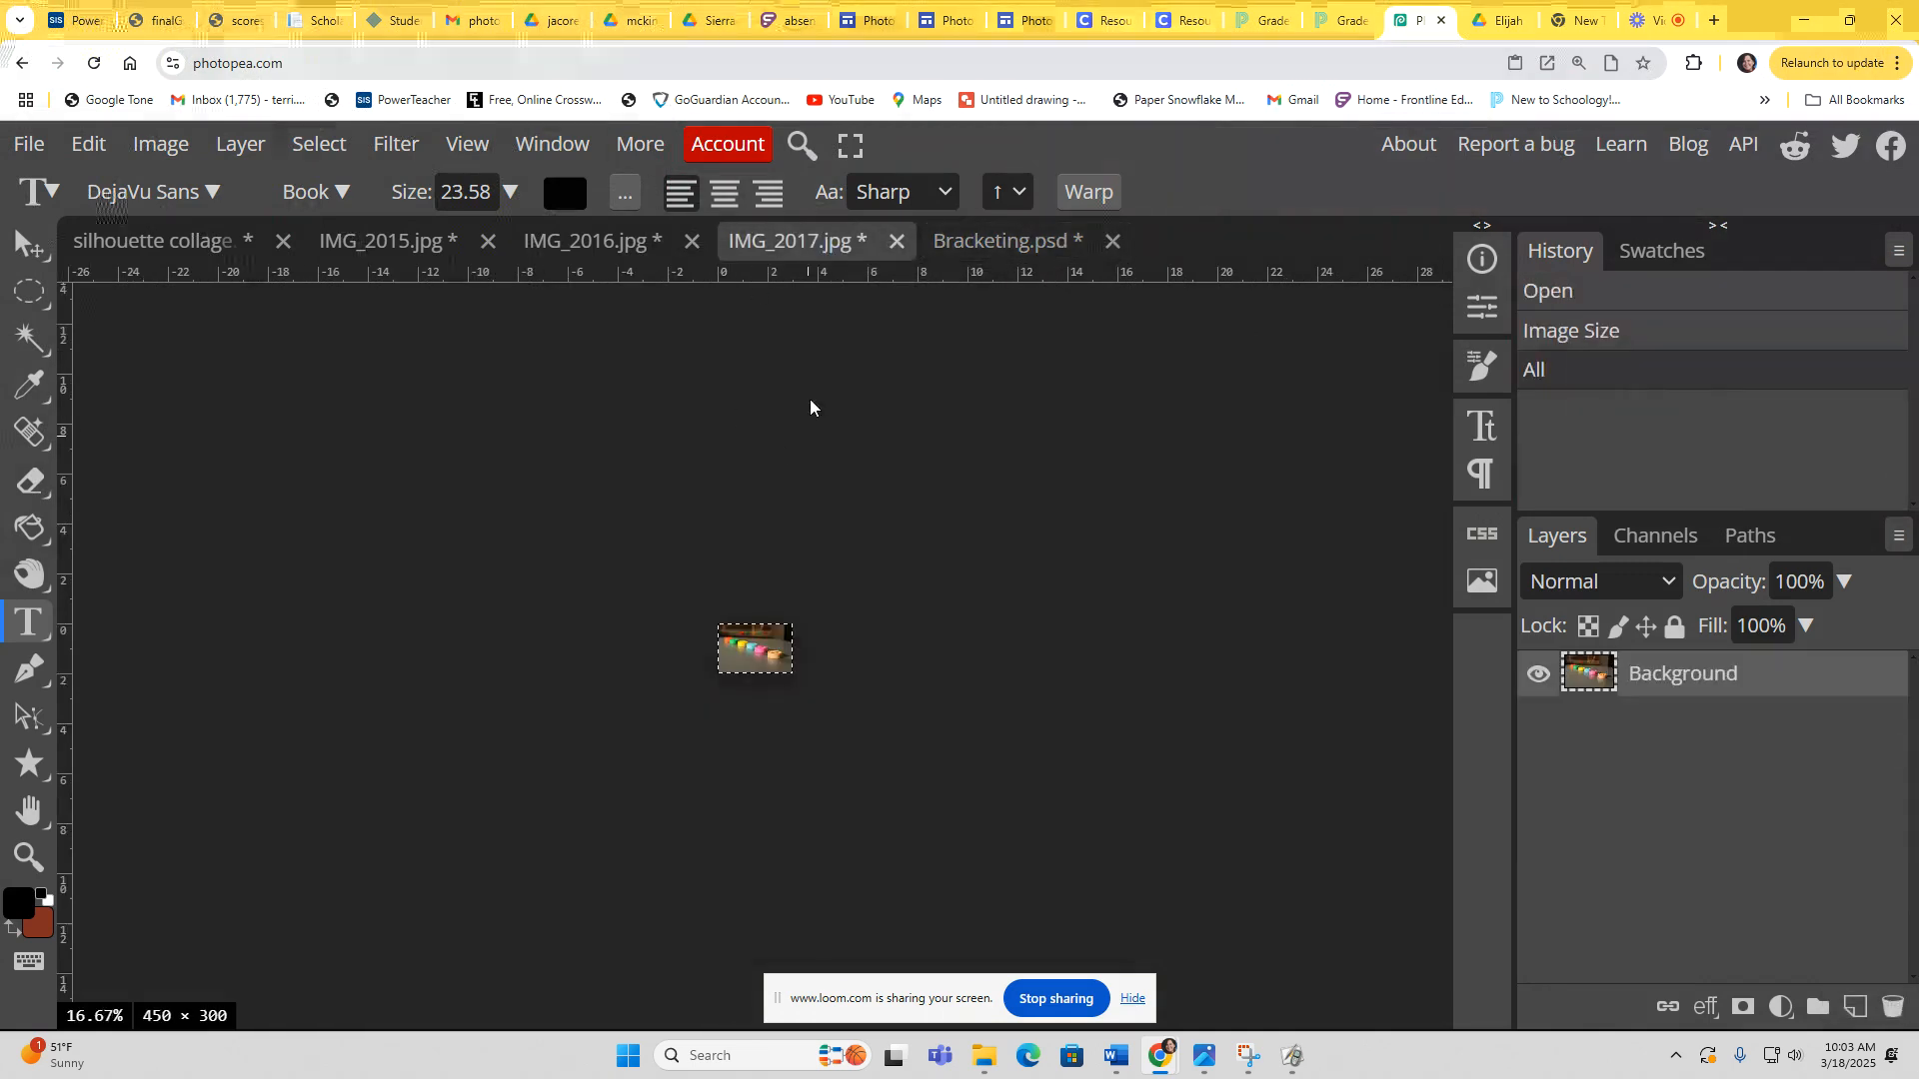
left_click(467, 144)
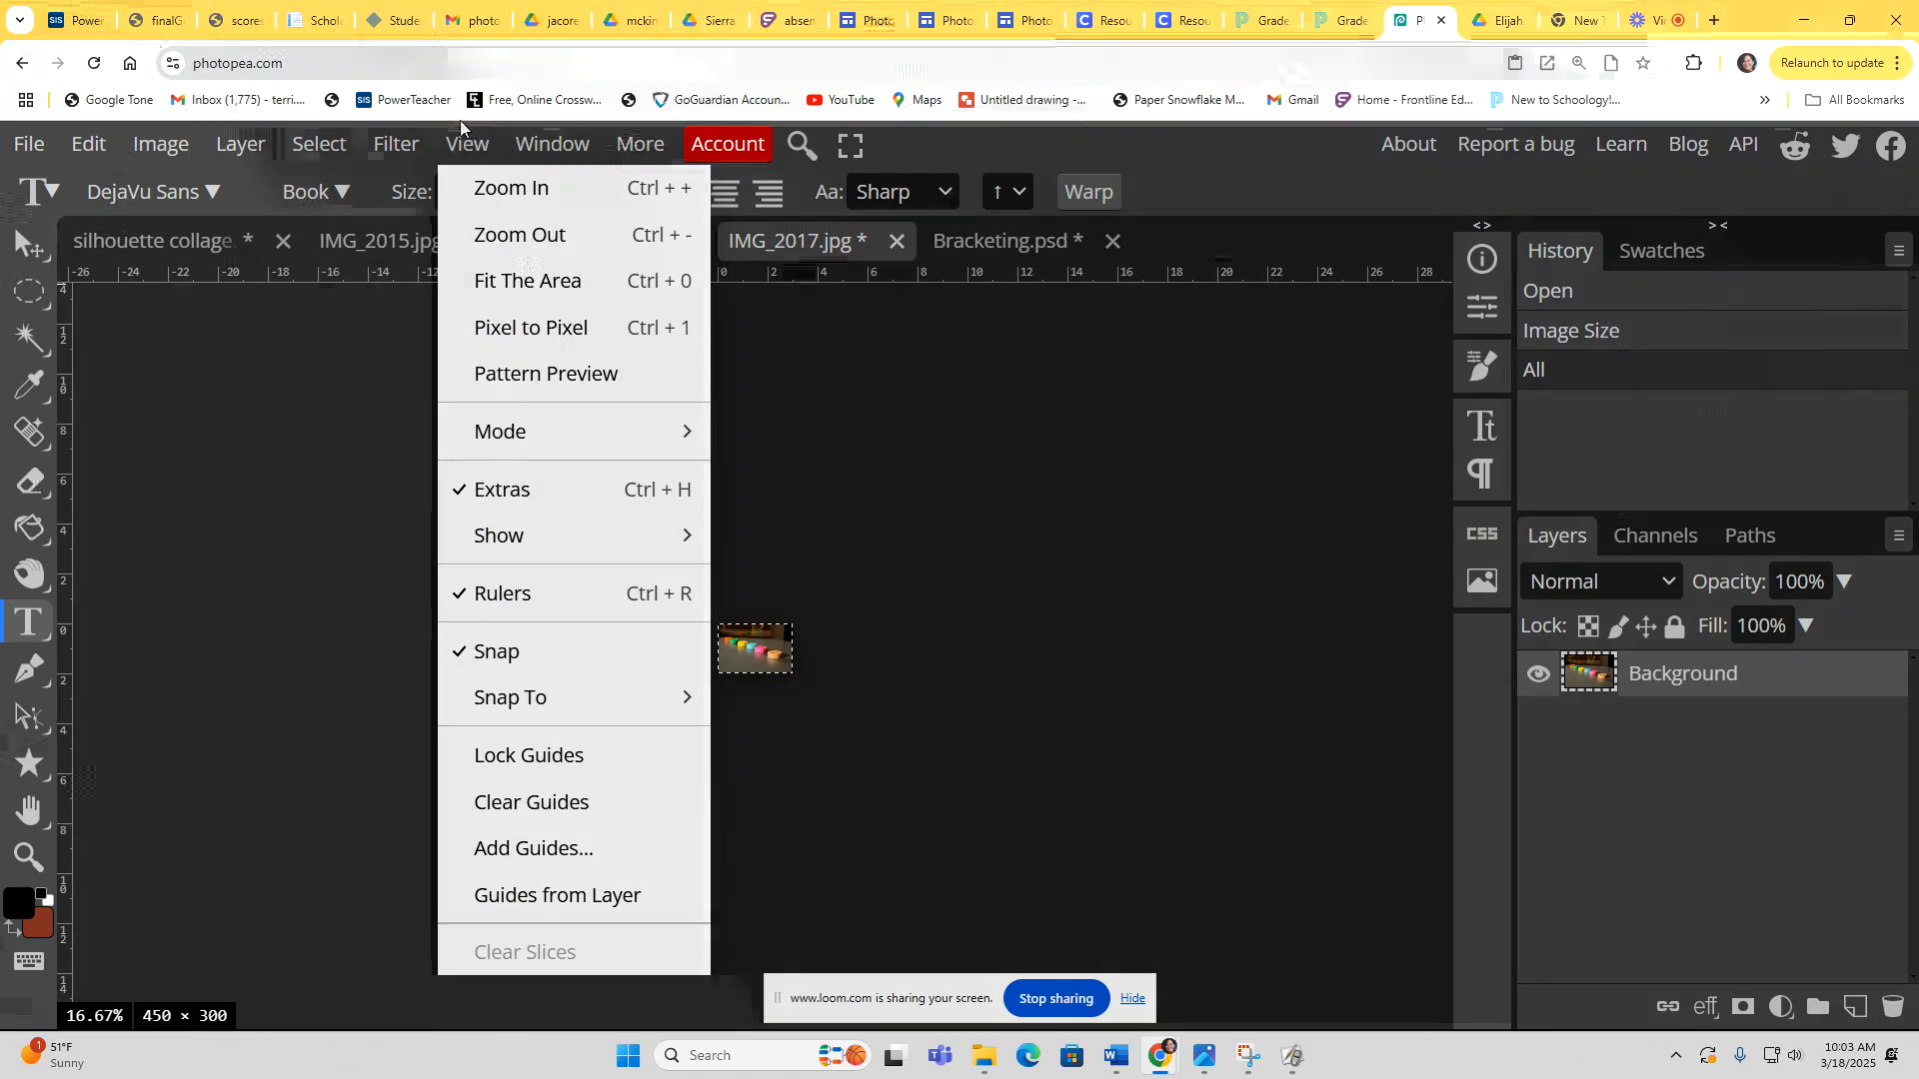
left_click(539, 284)
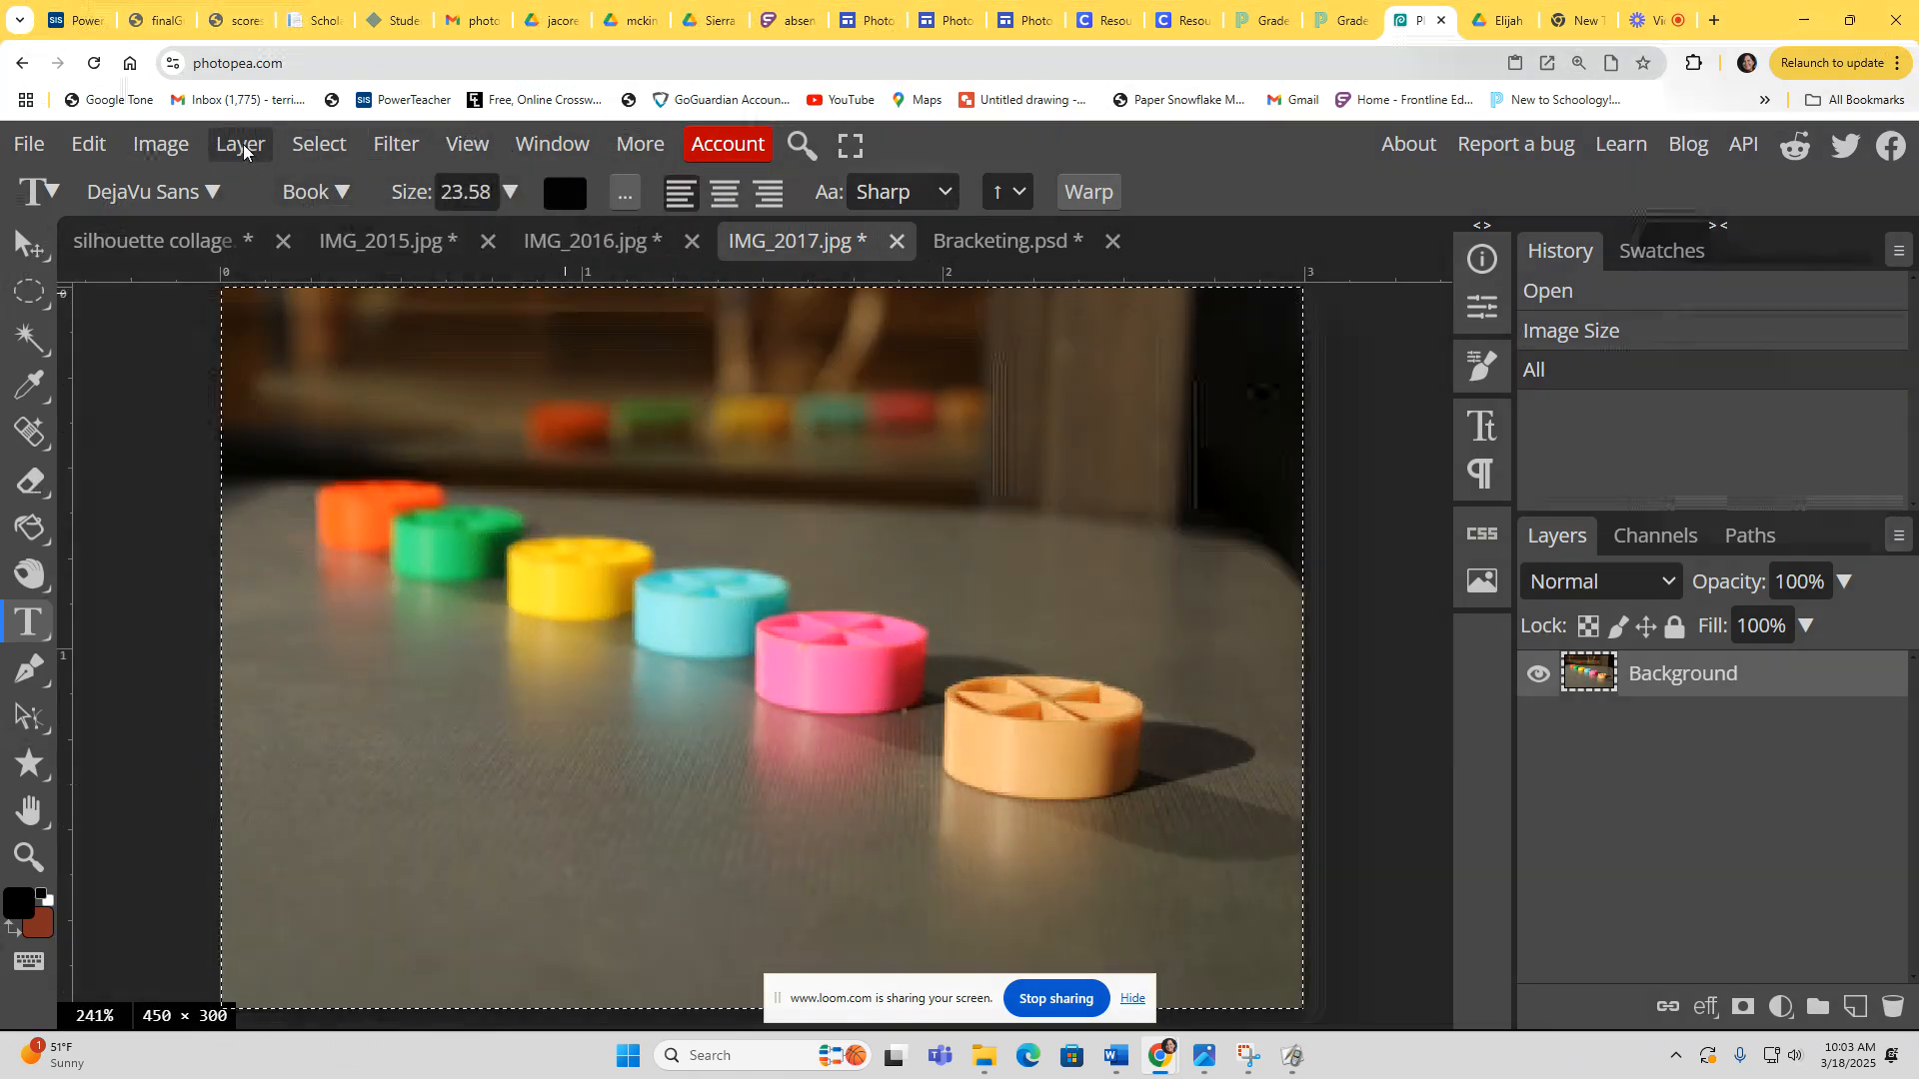
left_click(240, 144)
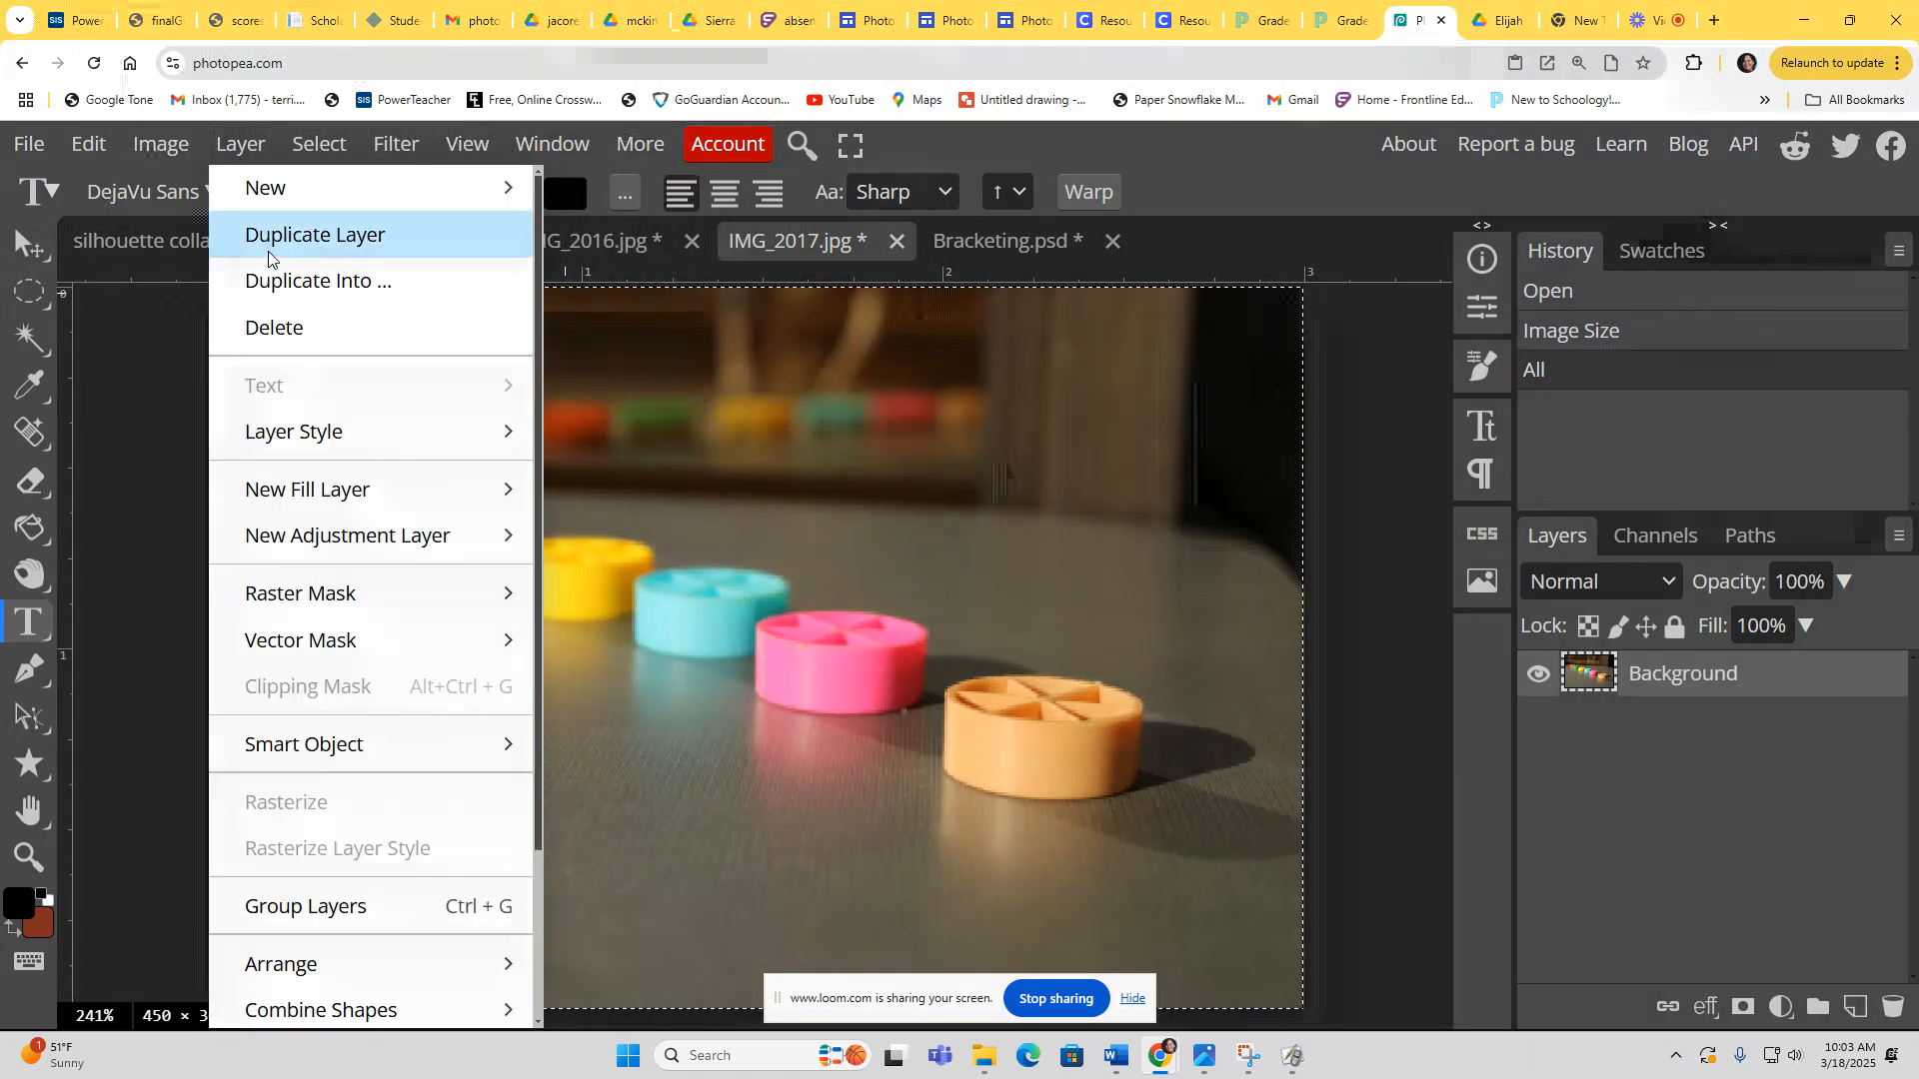
left_click(309, 232)
Step: Apply Levels to the duplicate layer with input black 8, midtone 1.05 and white 210
left_click(89, 144)
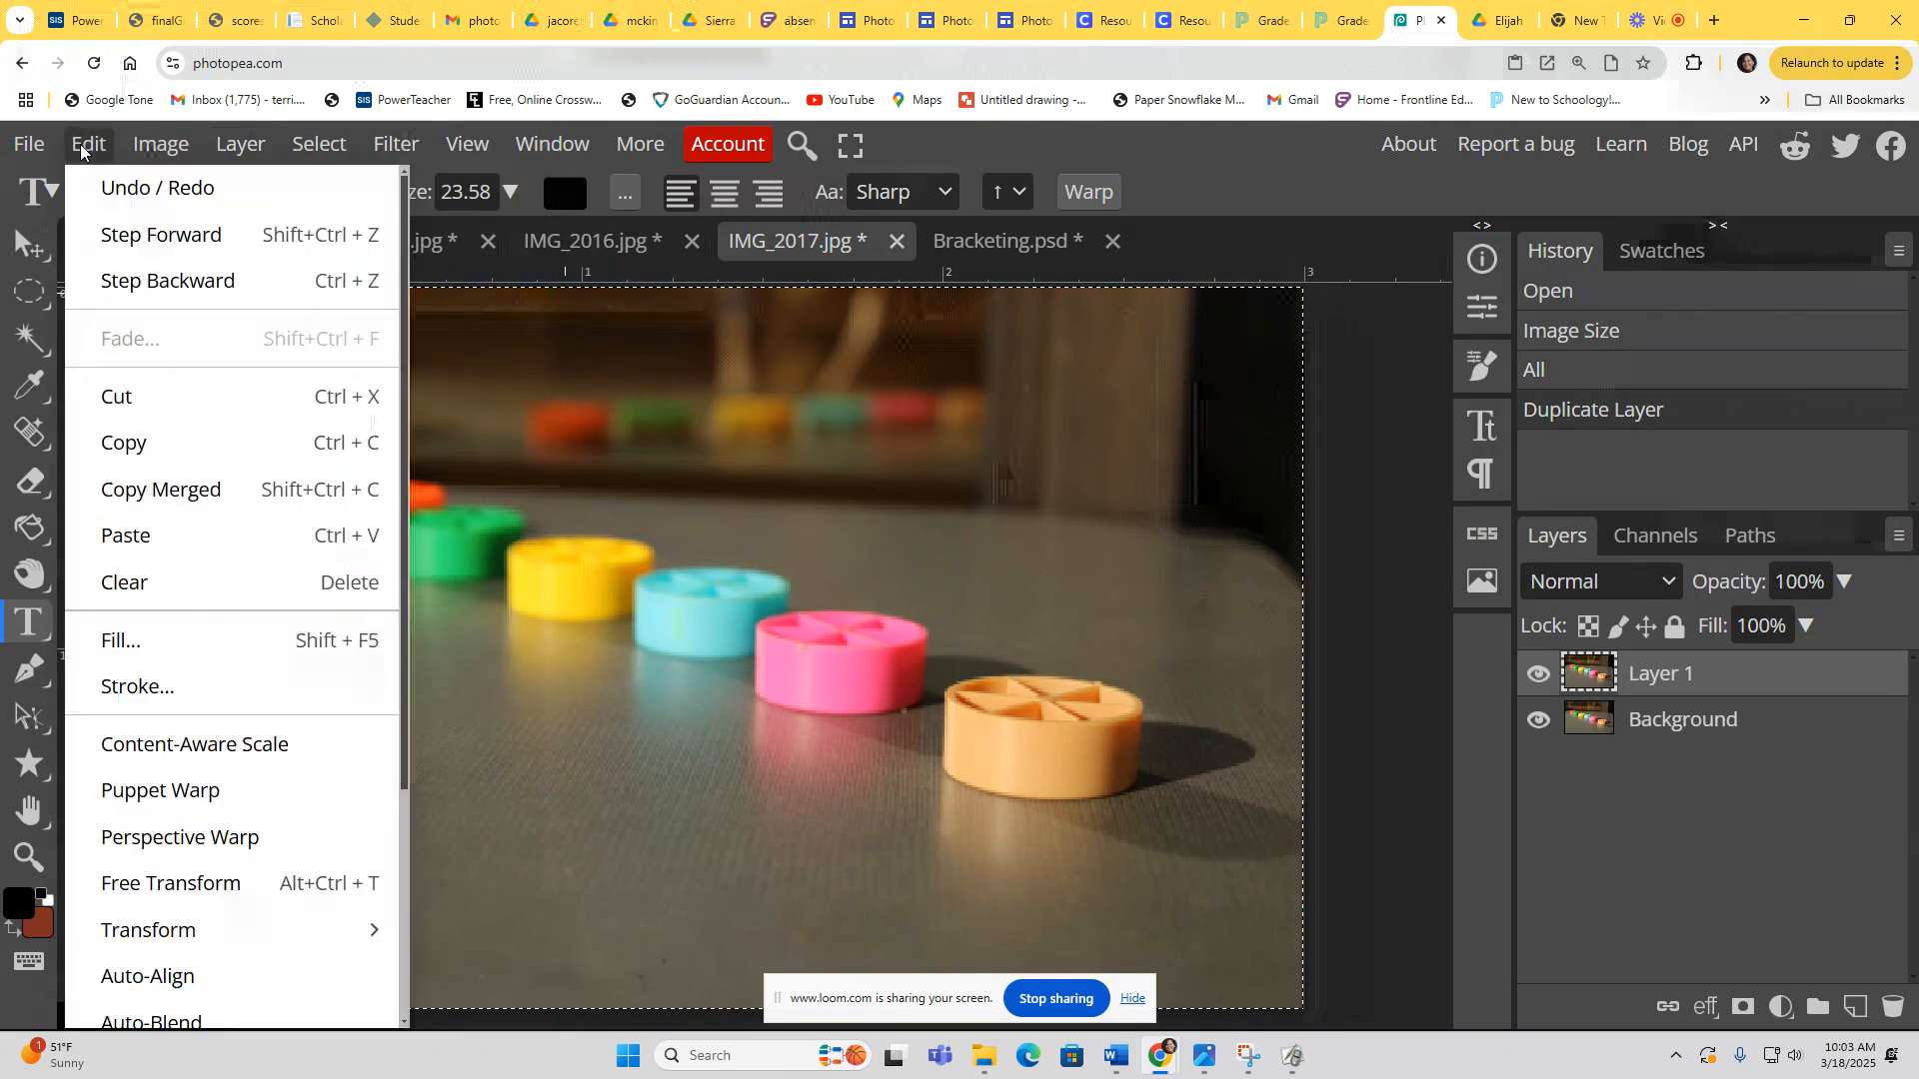
mouse_move(163, 152)
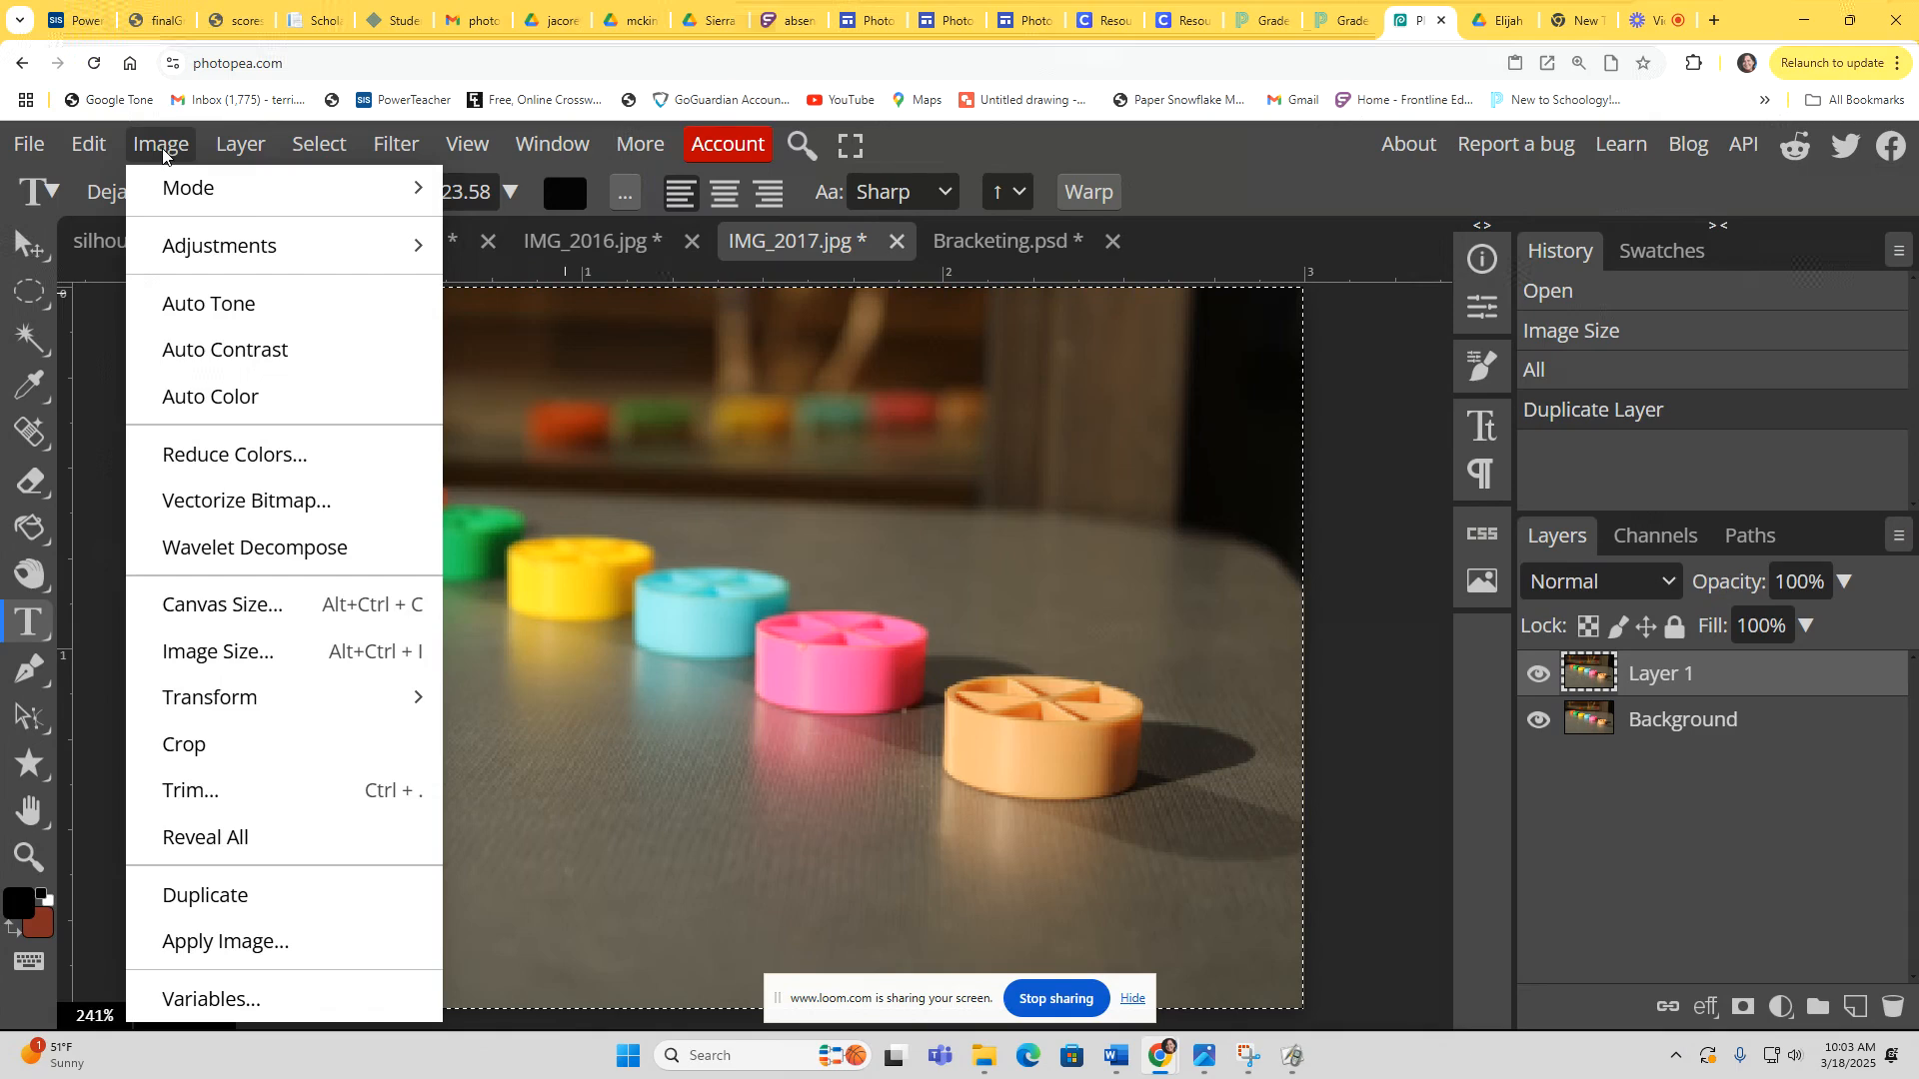
mouse_move(335, 238)
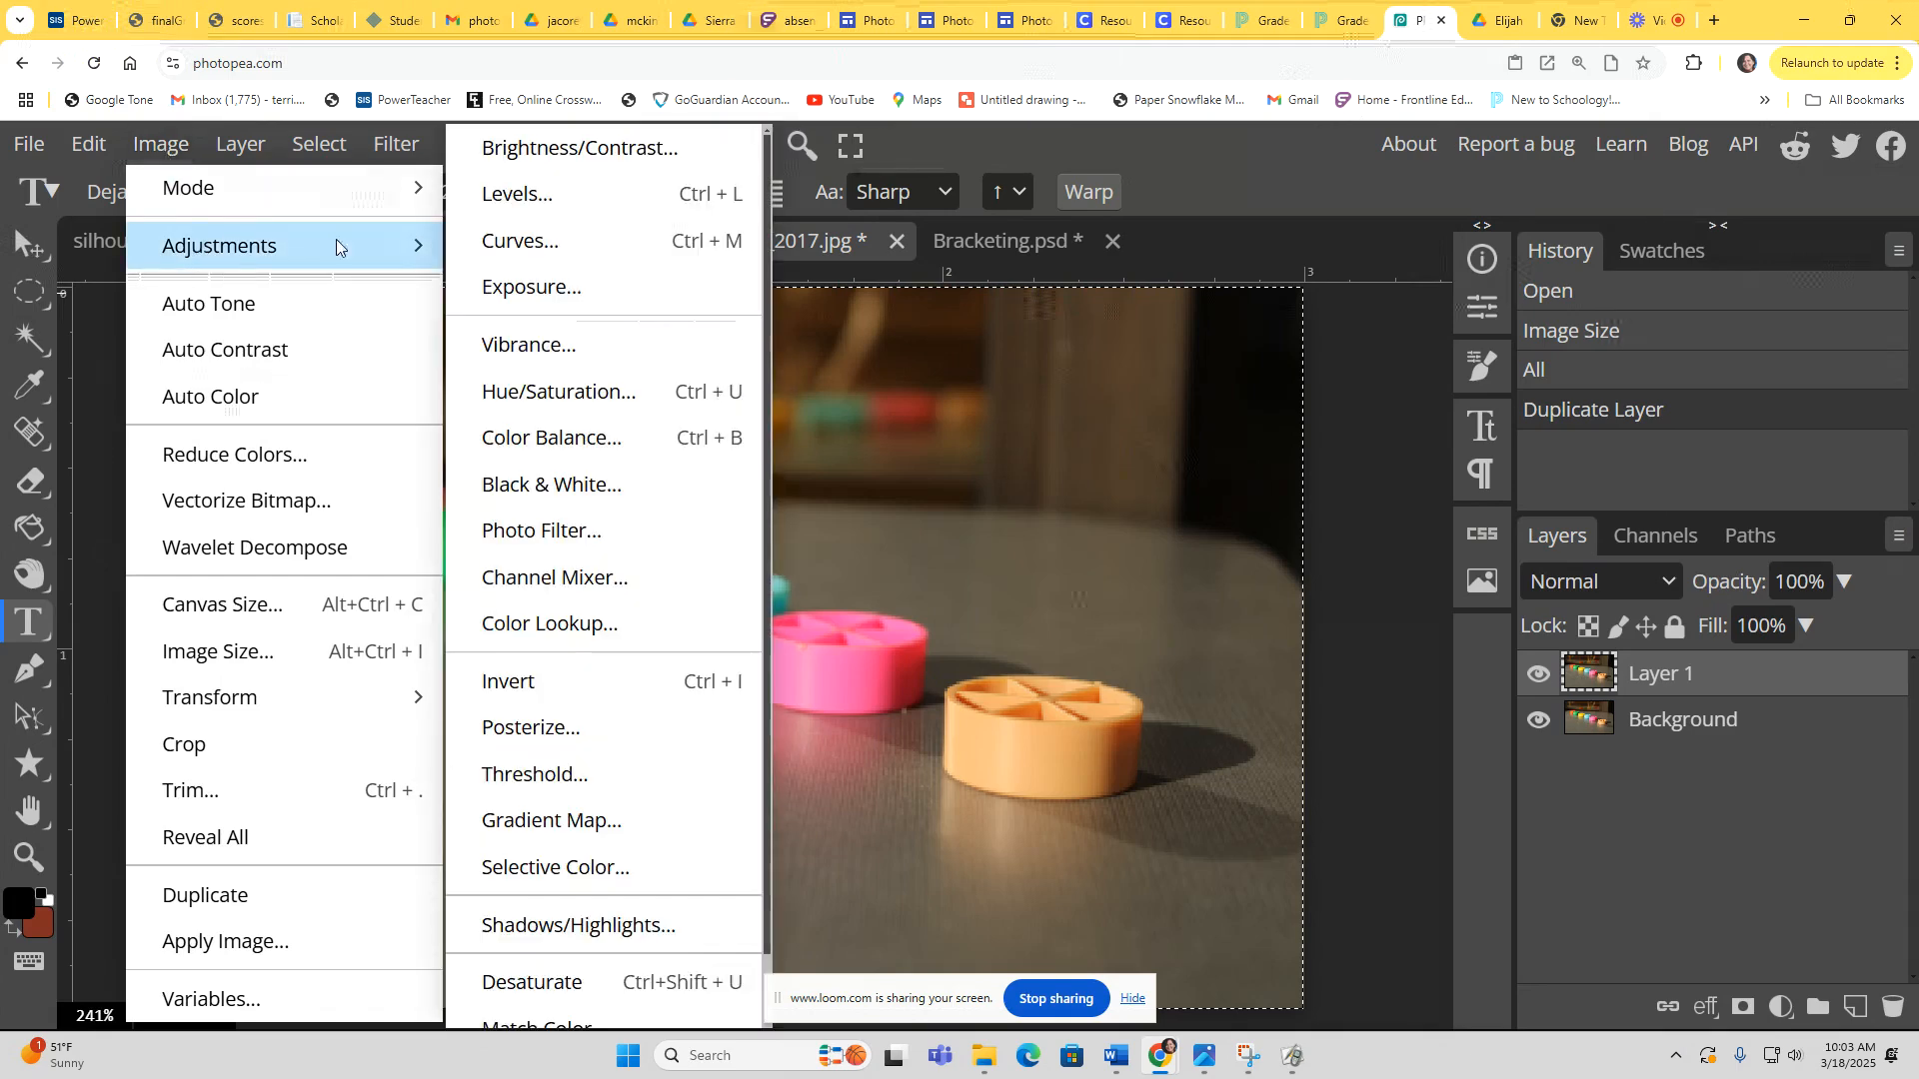
left_click(532, 190)
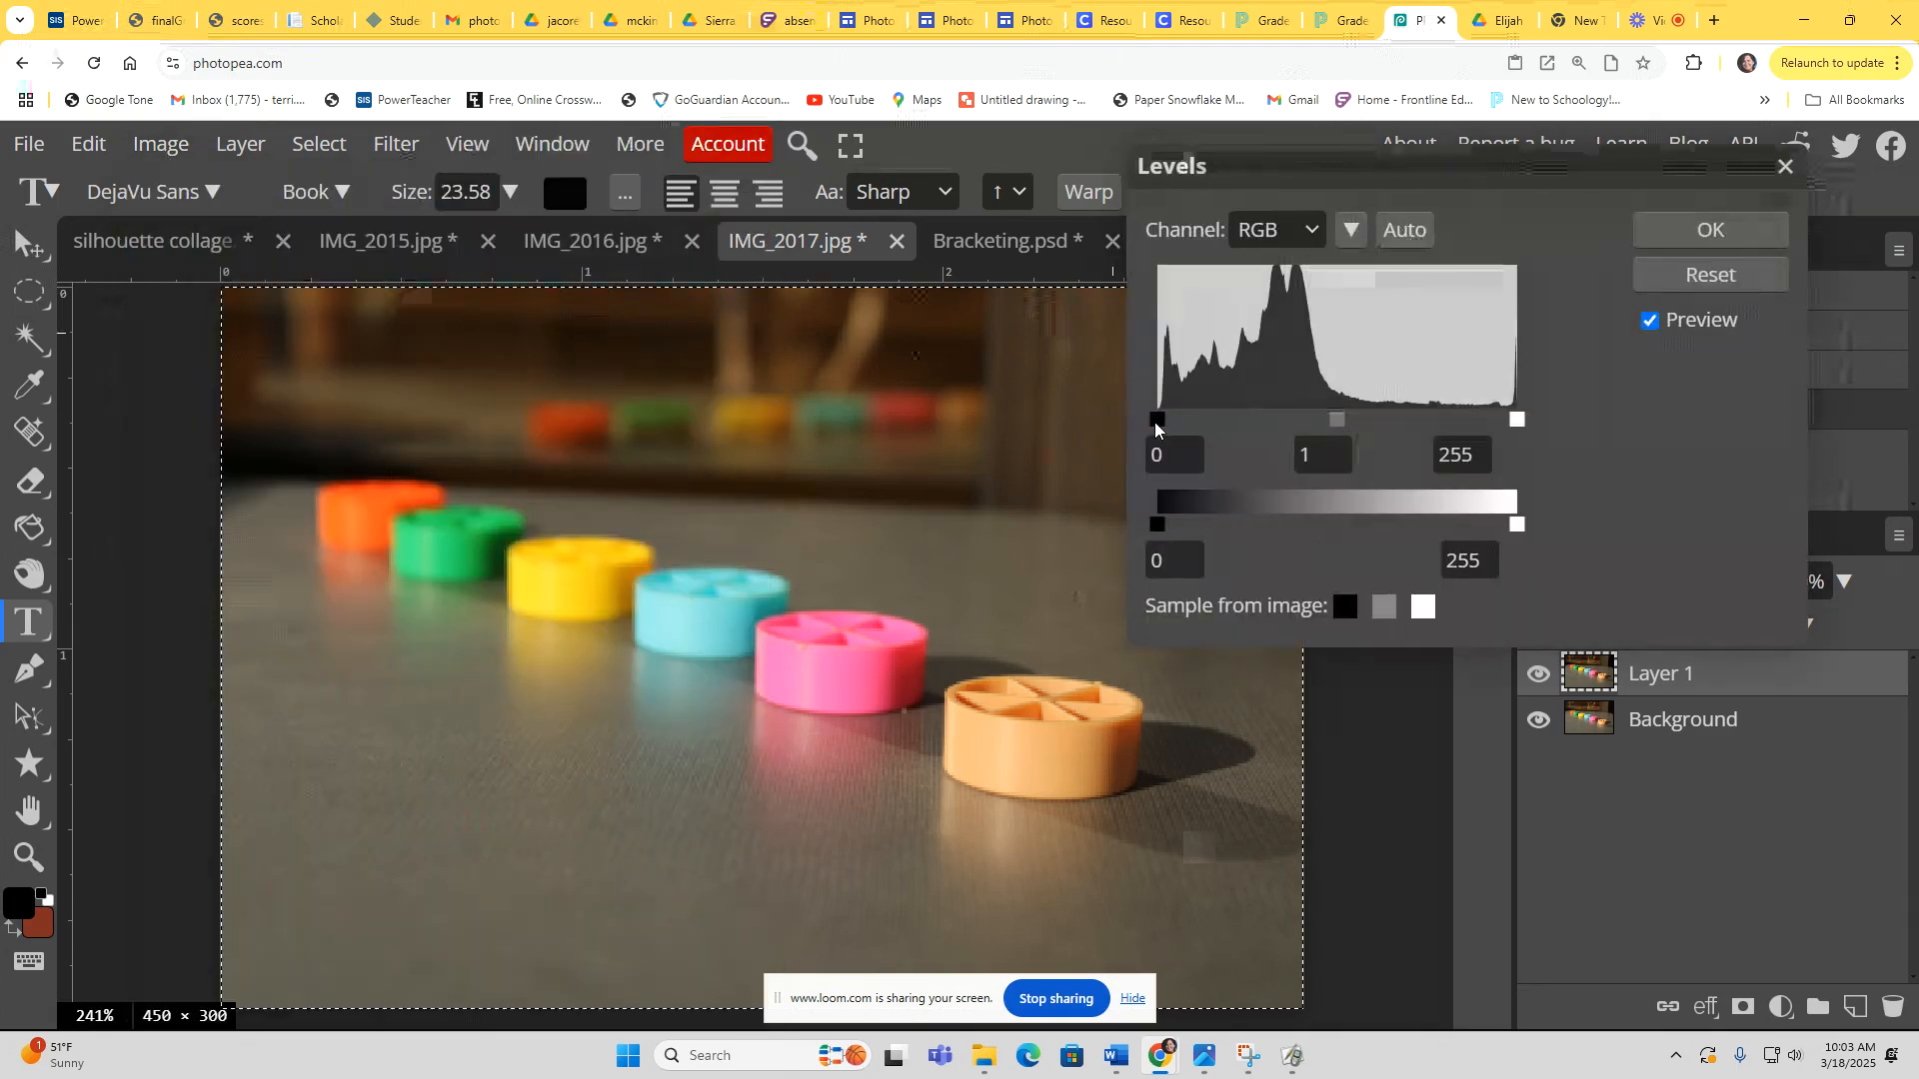
left_click_drag(1154, 422, 1169, 420)
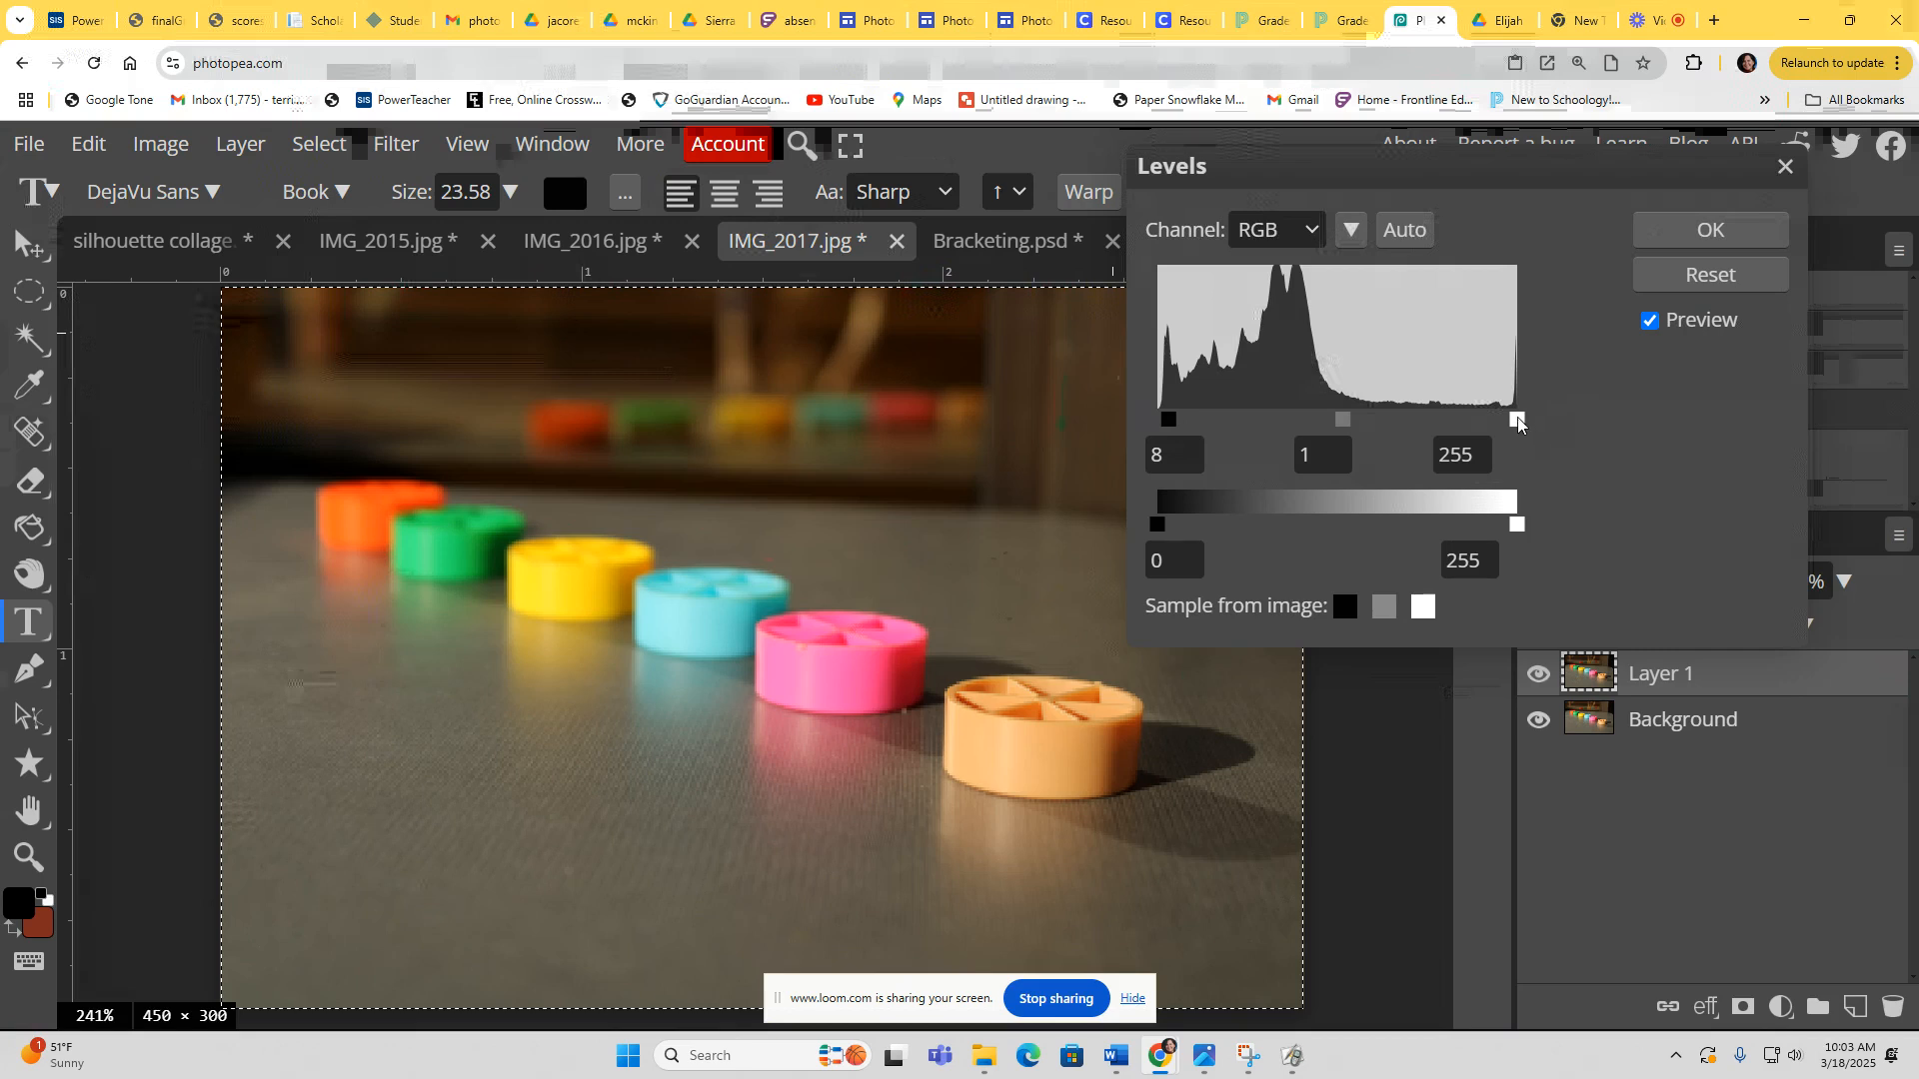
left_click_drag(1518, 422, 1454, 422)
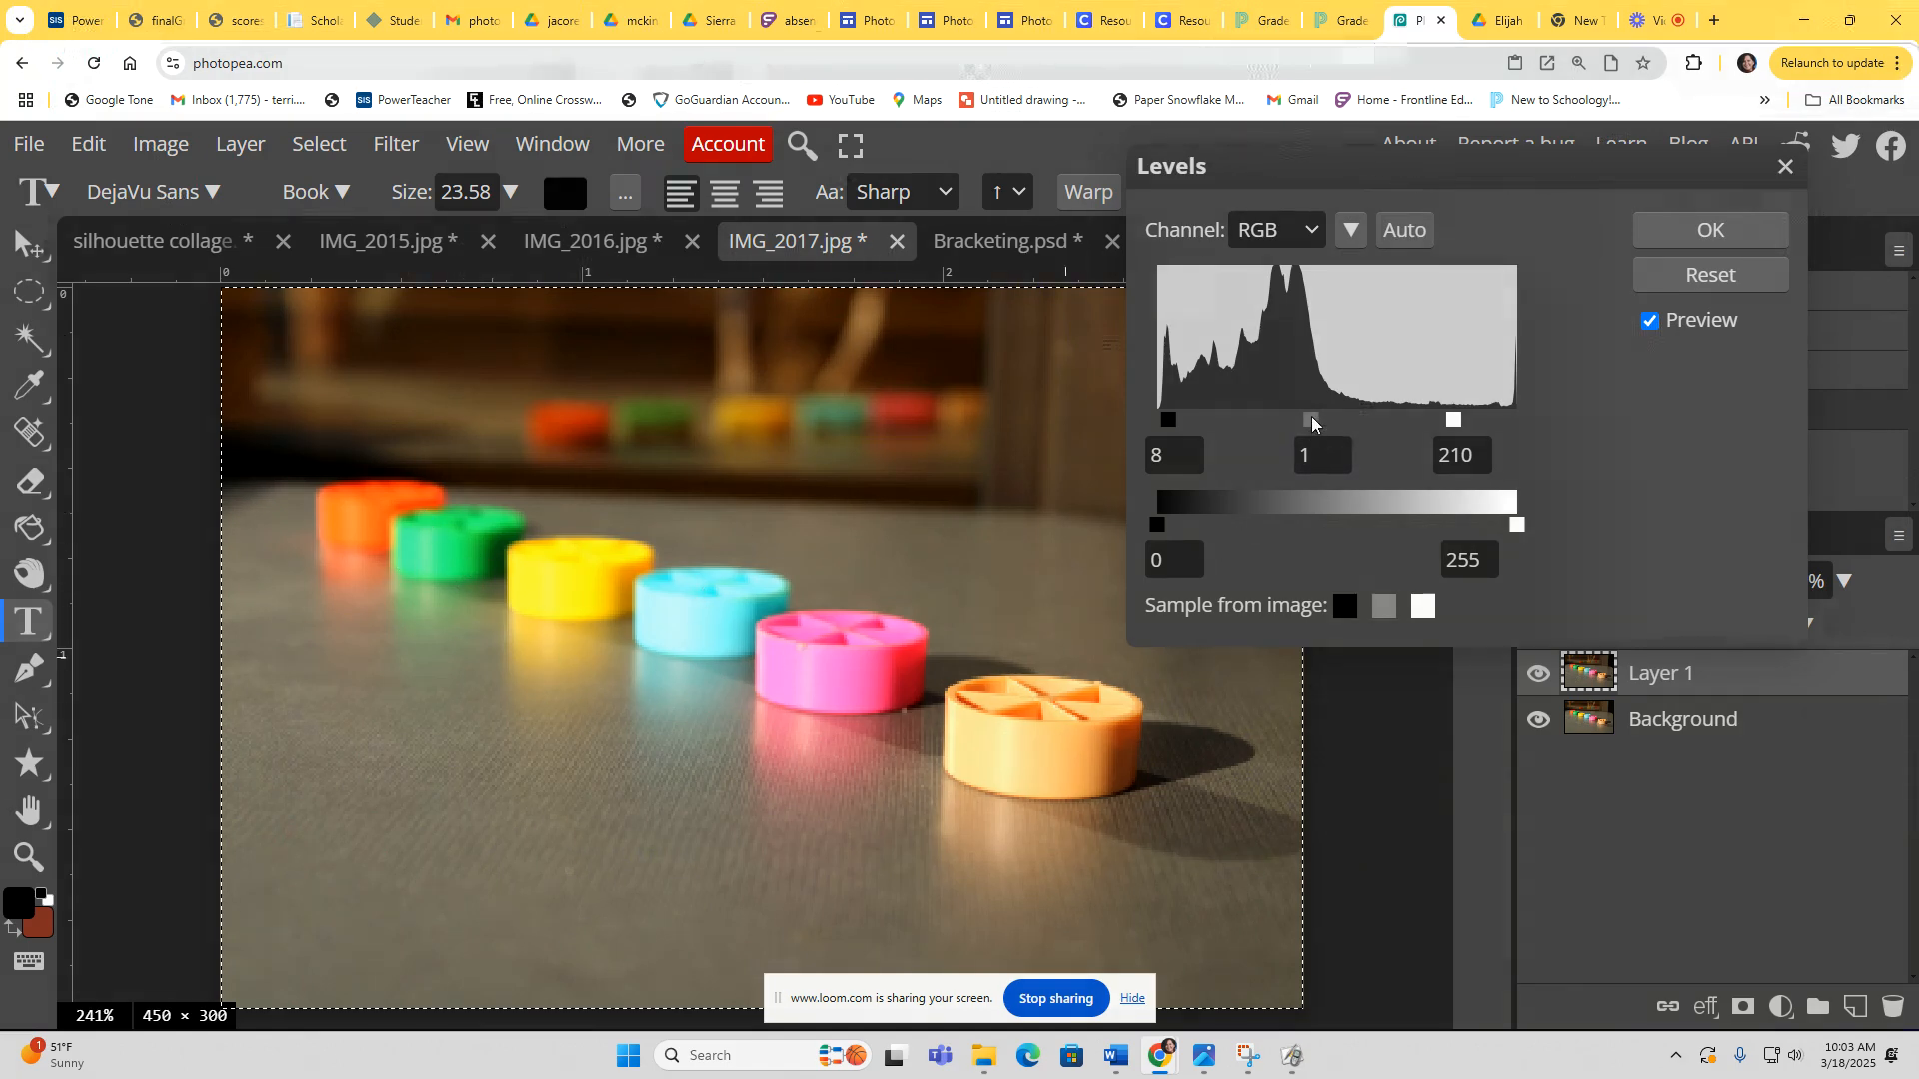
left_click_drag(1312, 416, 1309, 416)
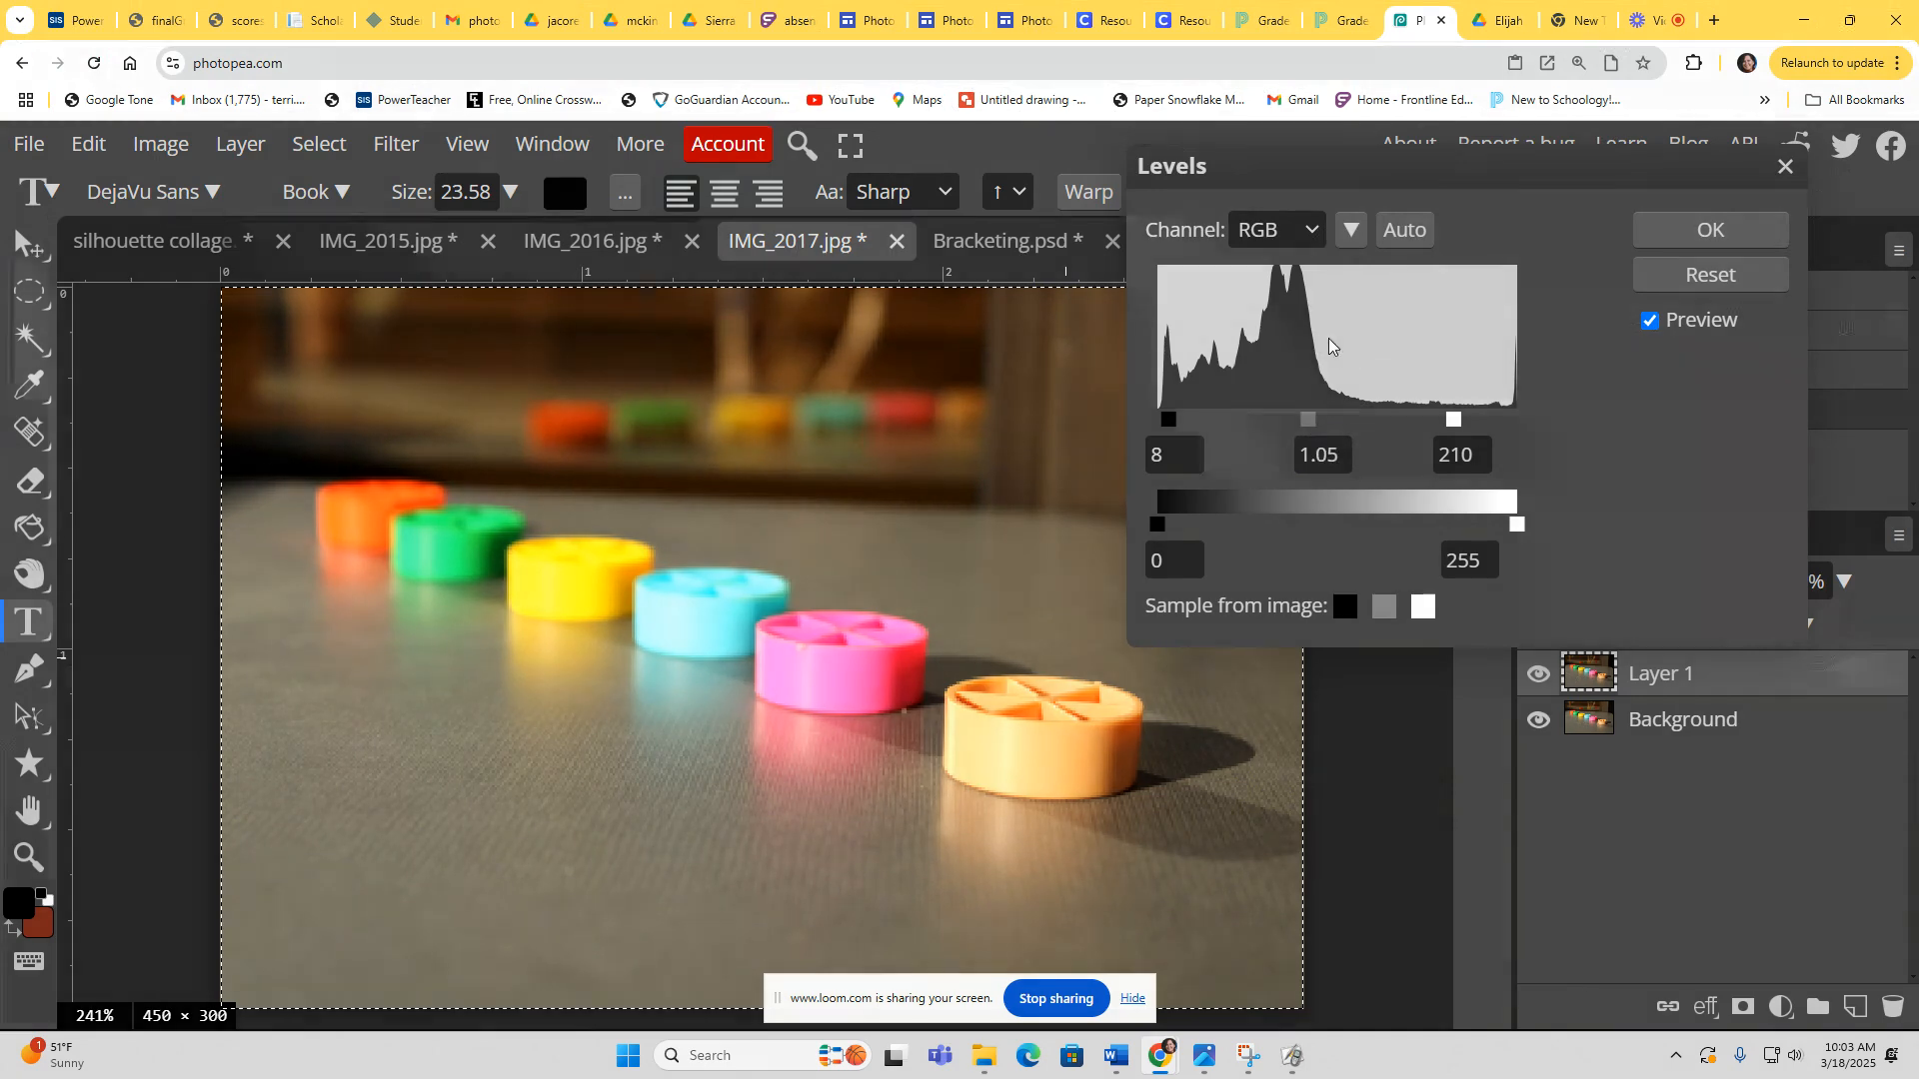
left_click(1710, 230)
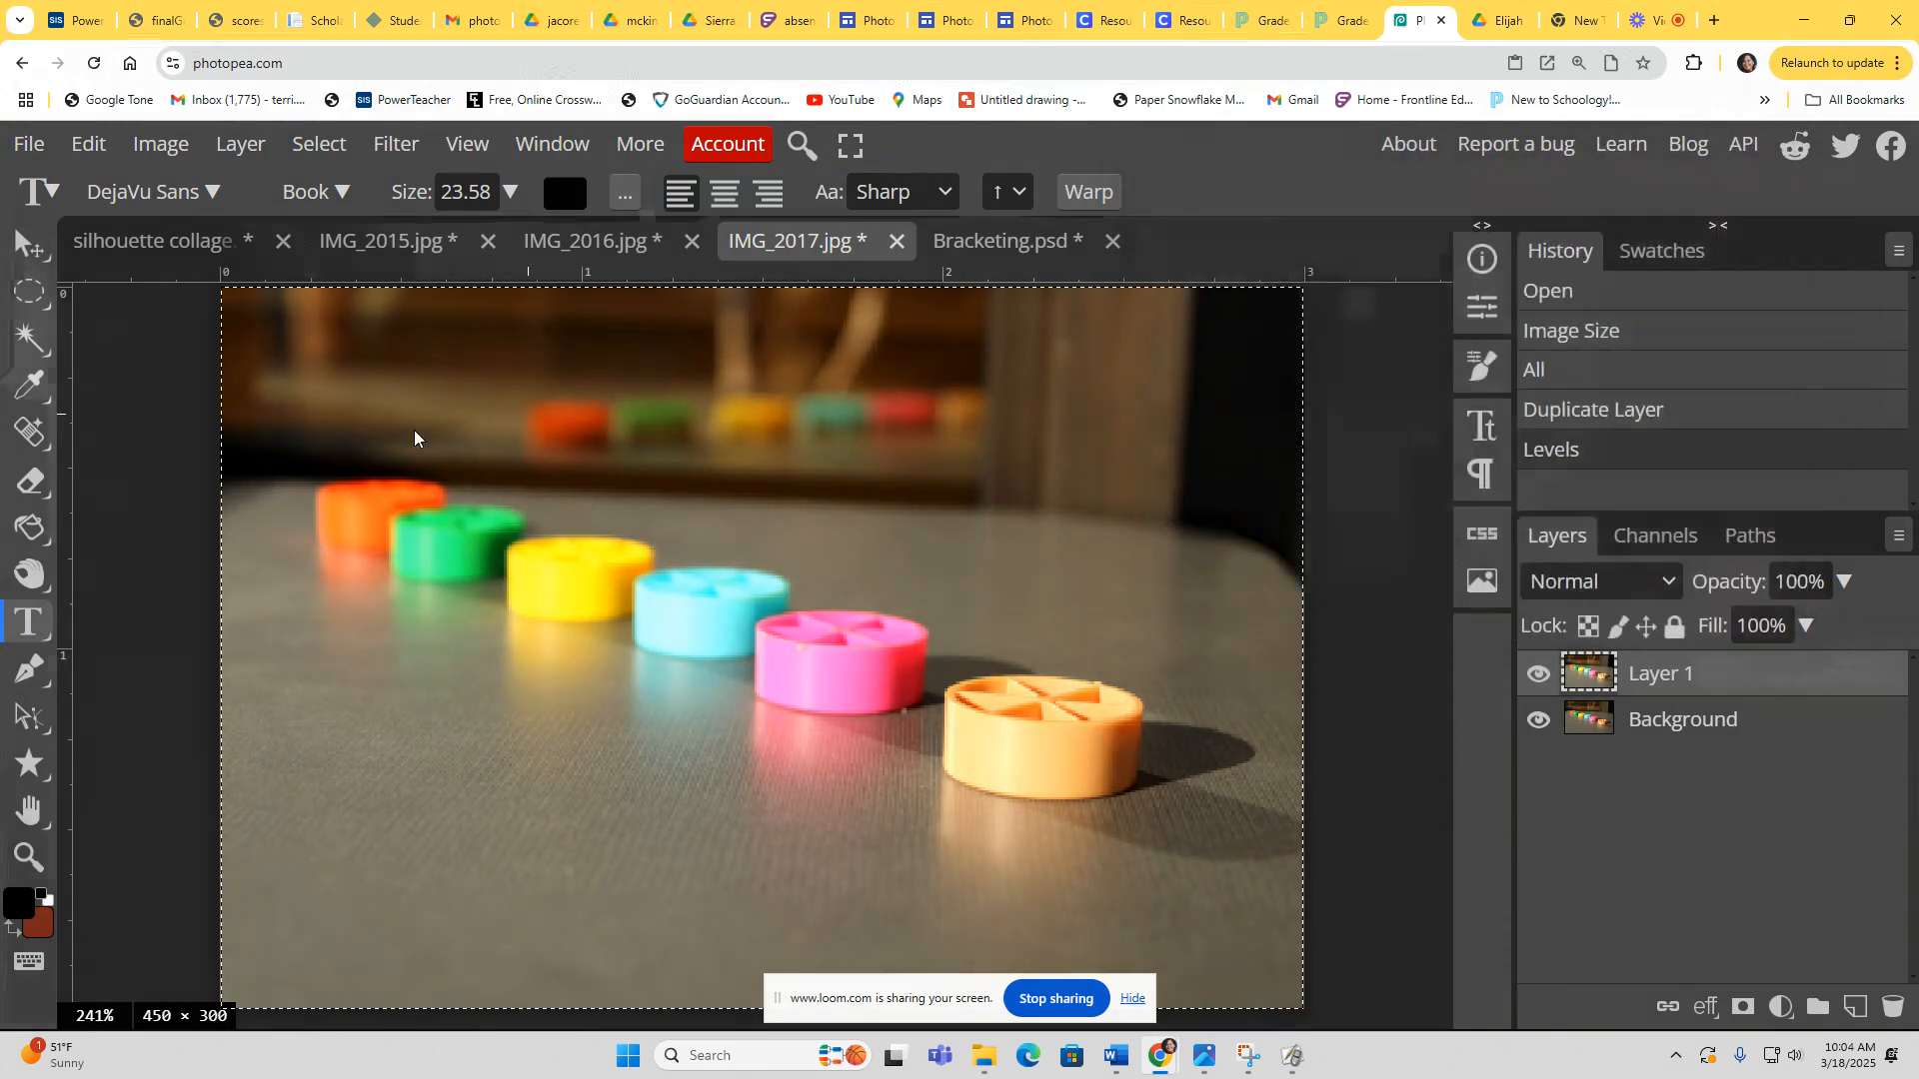
Step: Apply Hue/Saturation raising saturation to 10, then compare against the original by toggling the layer's visibility
left_click(168, 147)
mouse_move(214, 248)
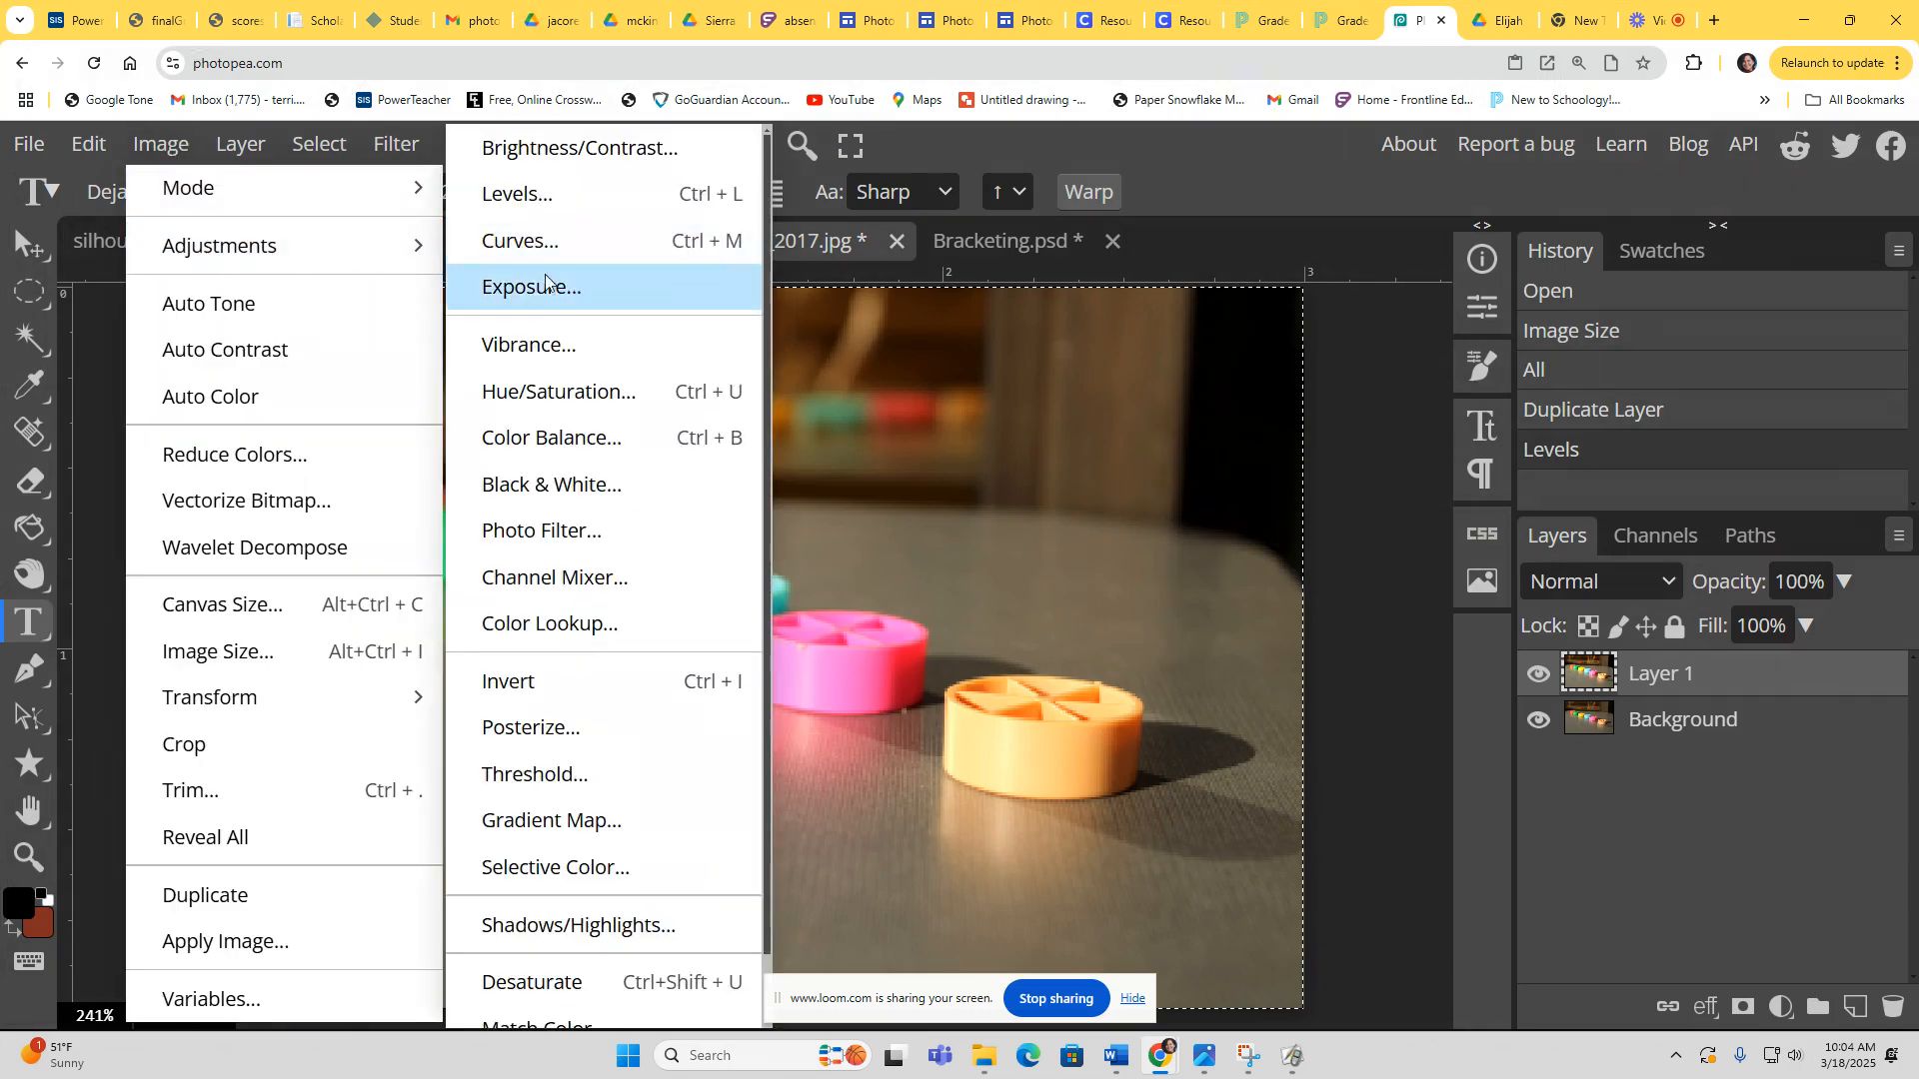
left_click(540, 393)
mouse_move(1442, 436)
left_mouse_down()
mouse_move(1477, 435)
mouse_move(1457, 433)
left_mouse_up()
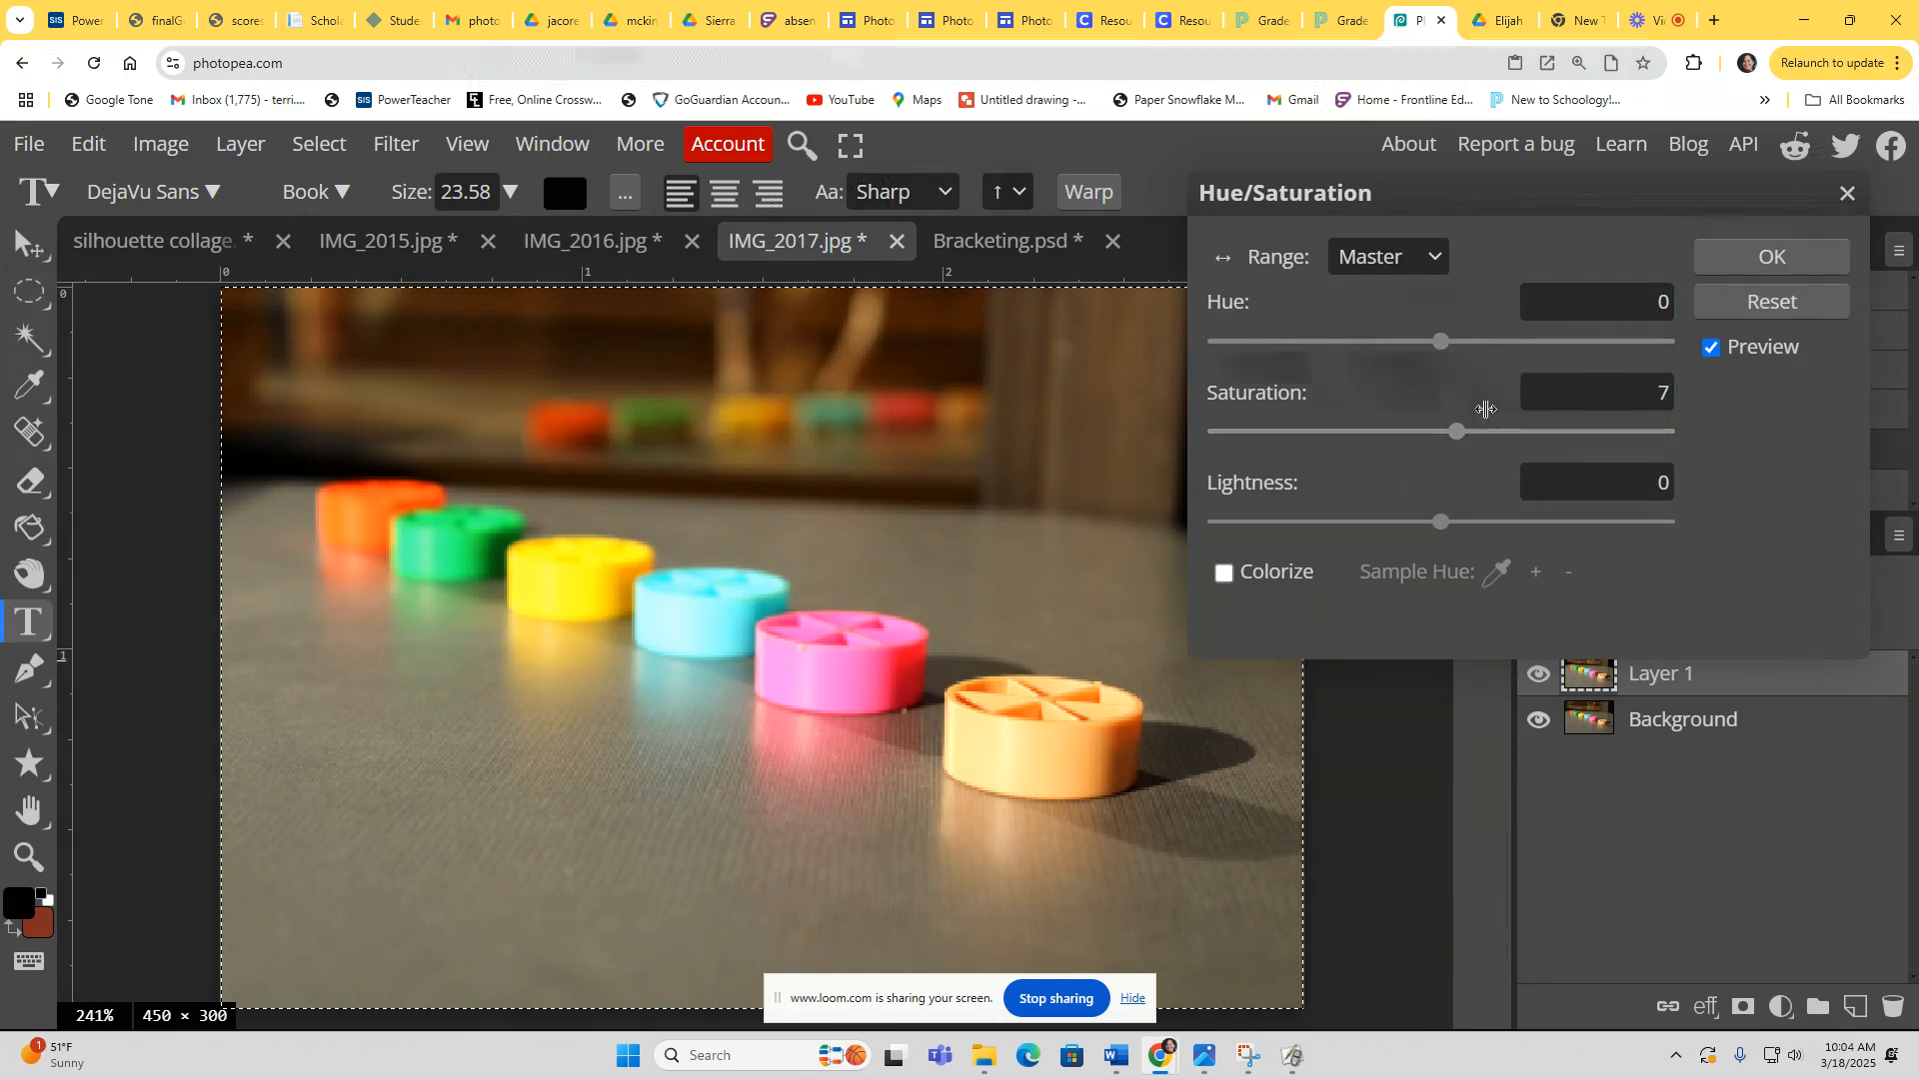
mouse_move(1465, 441)
left_mouse_down()
mouse_move(1506, 436)
mouse_move(1462, 433)
left_mouse_up()
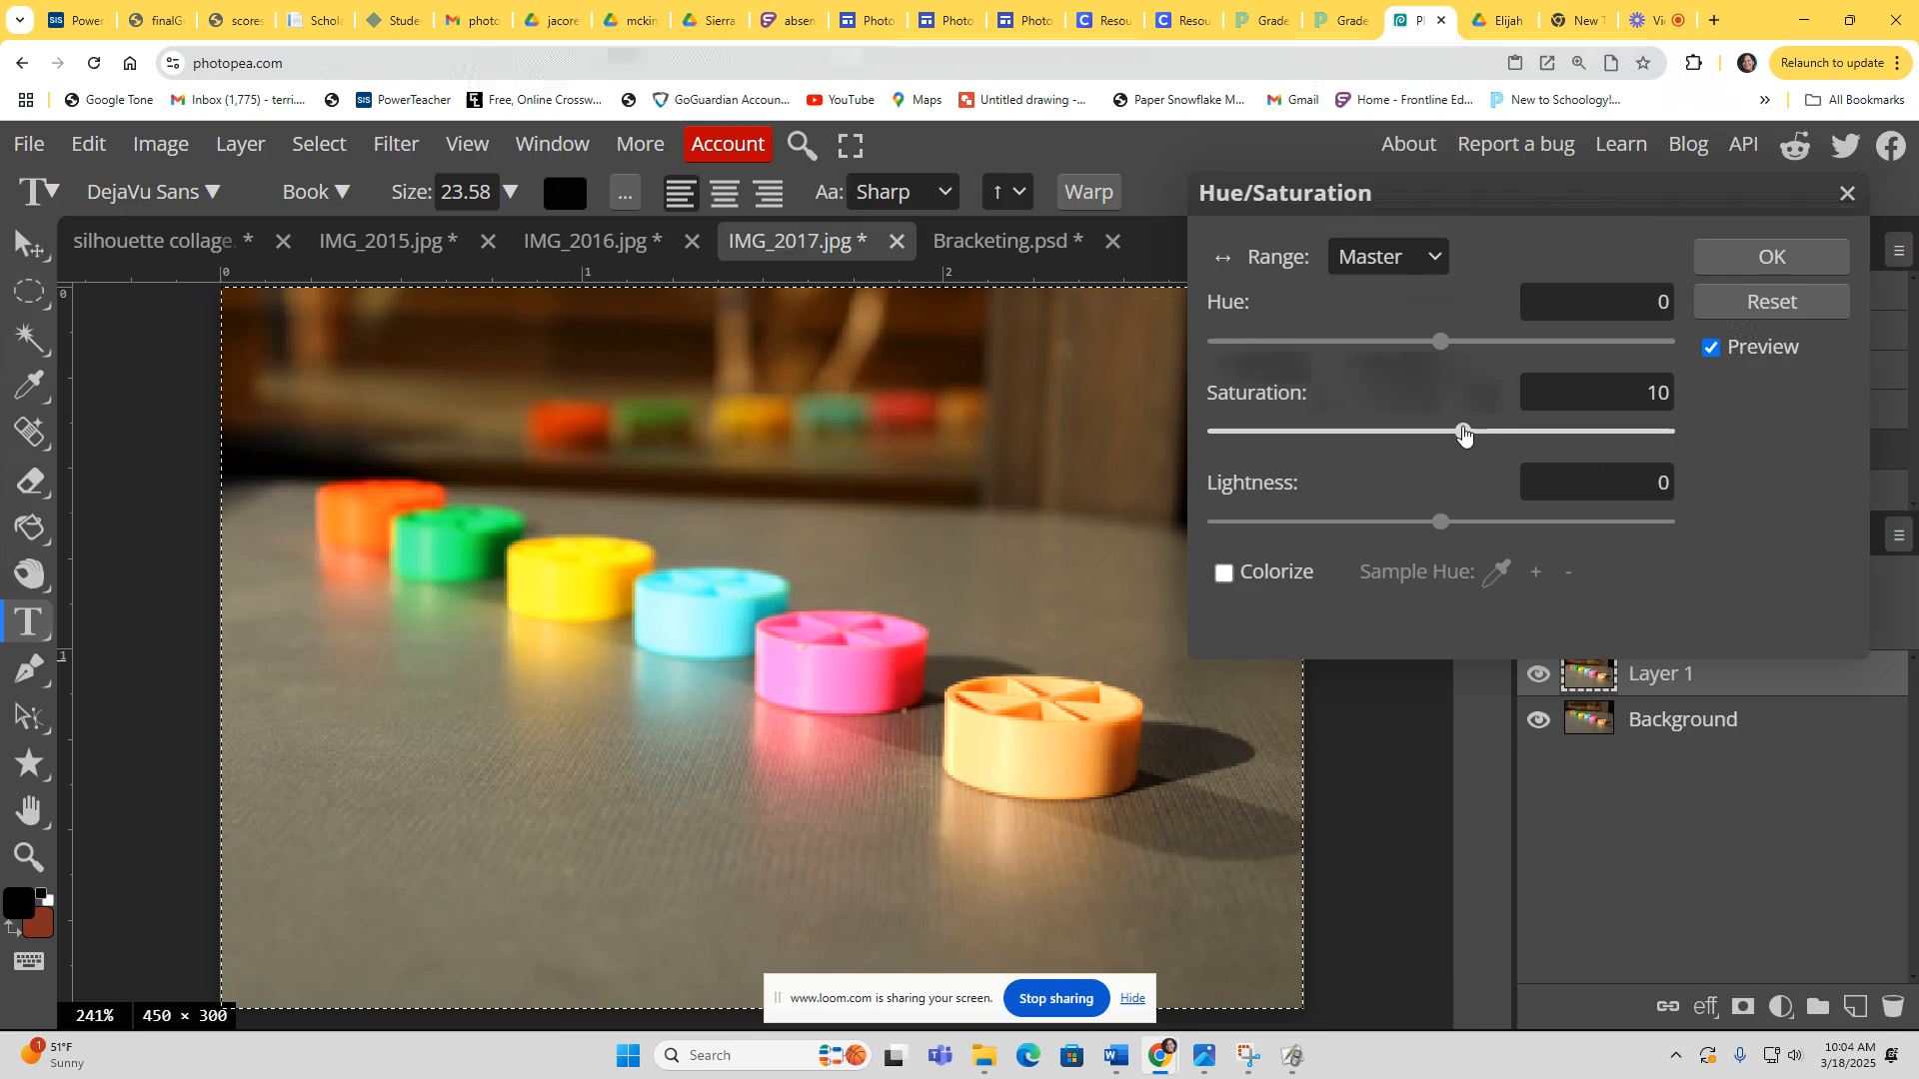
left_click(1773, 257)
left_click(1539, 674)
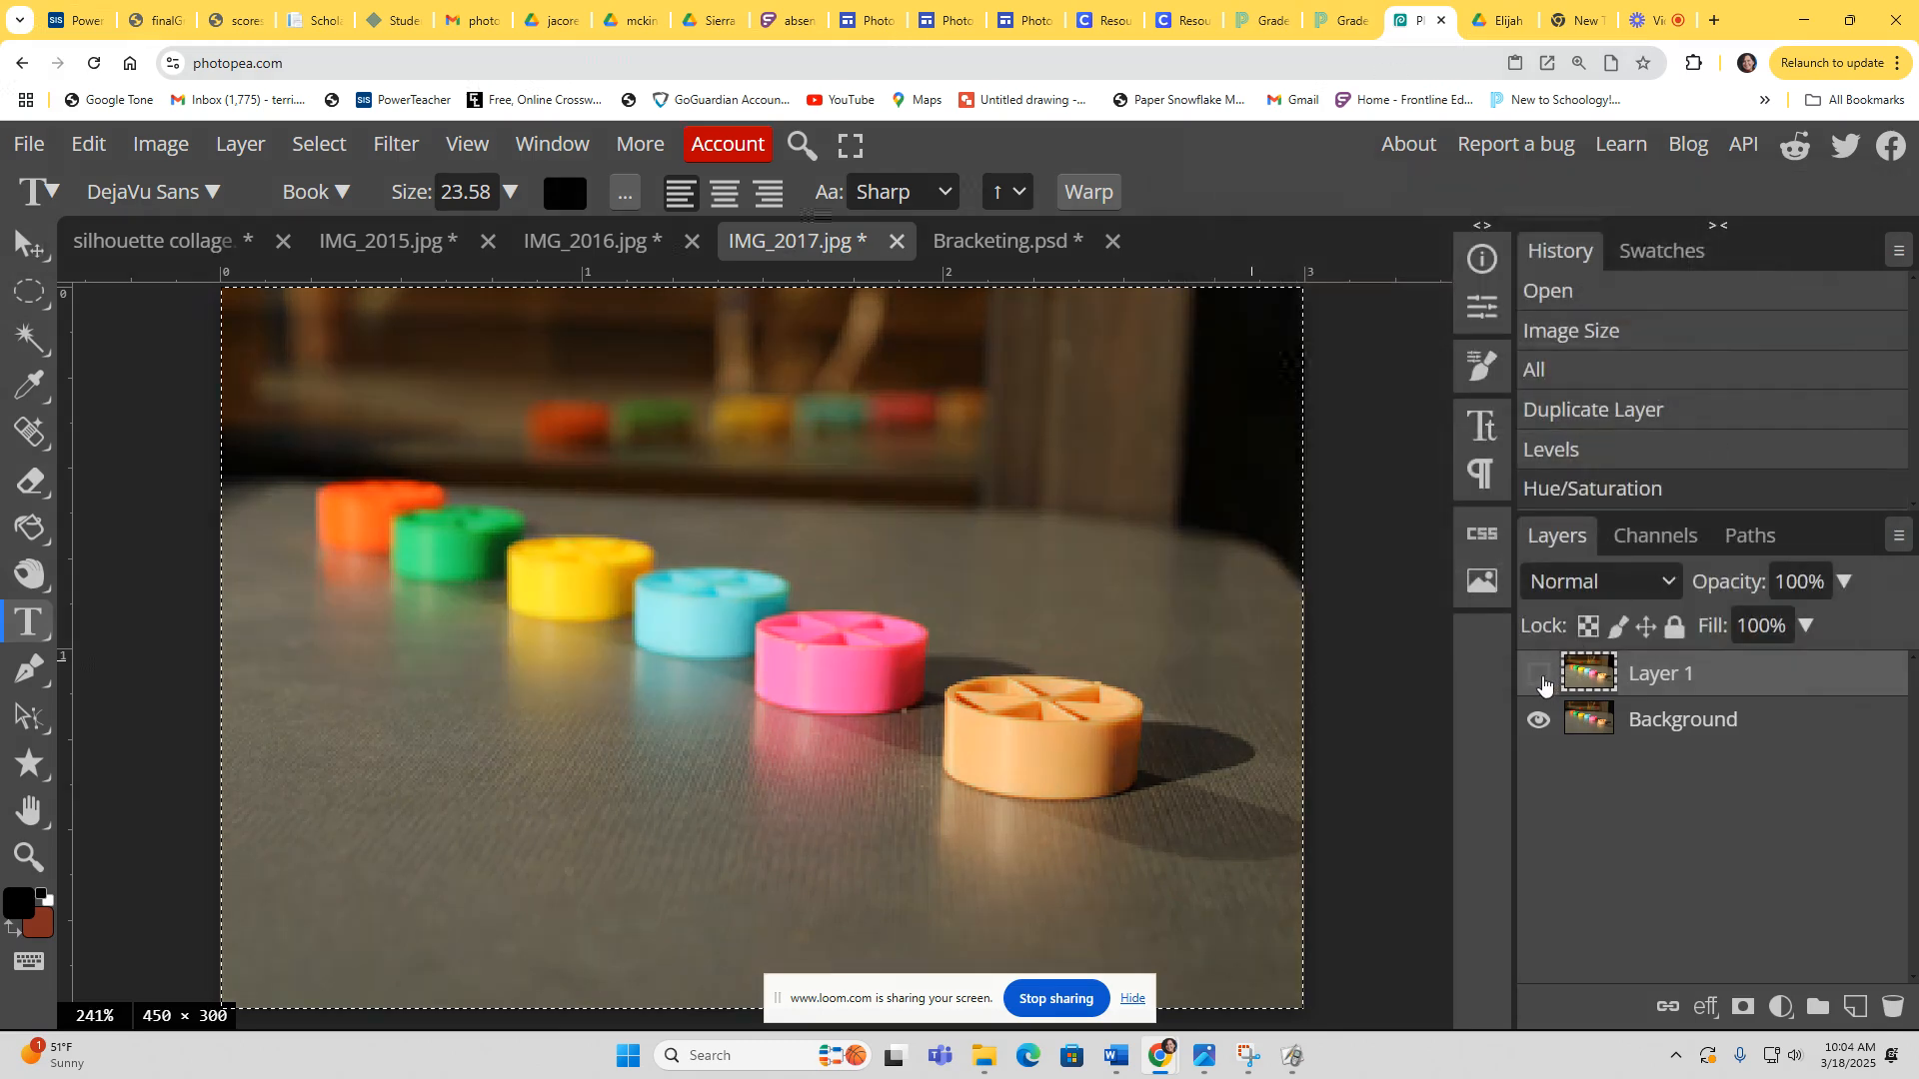
left_click(1539, 675)
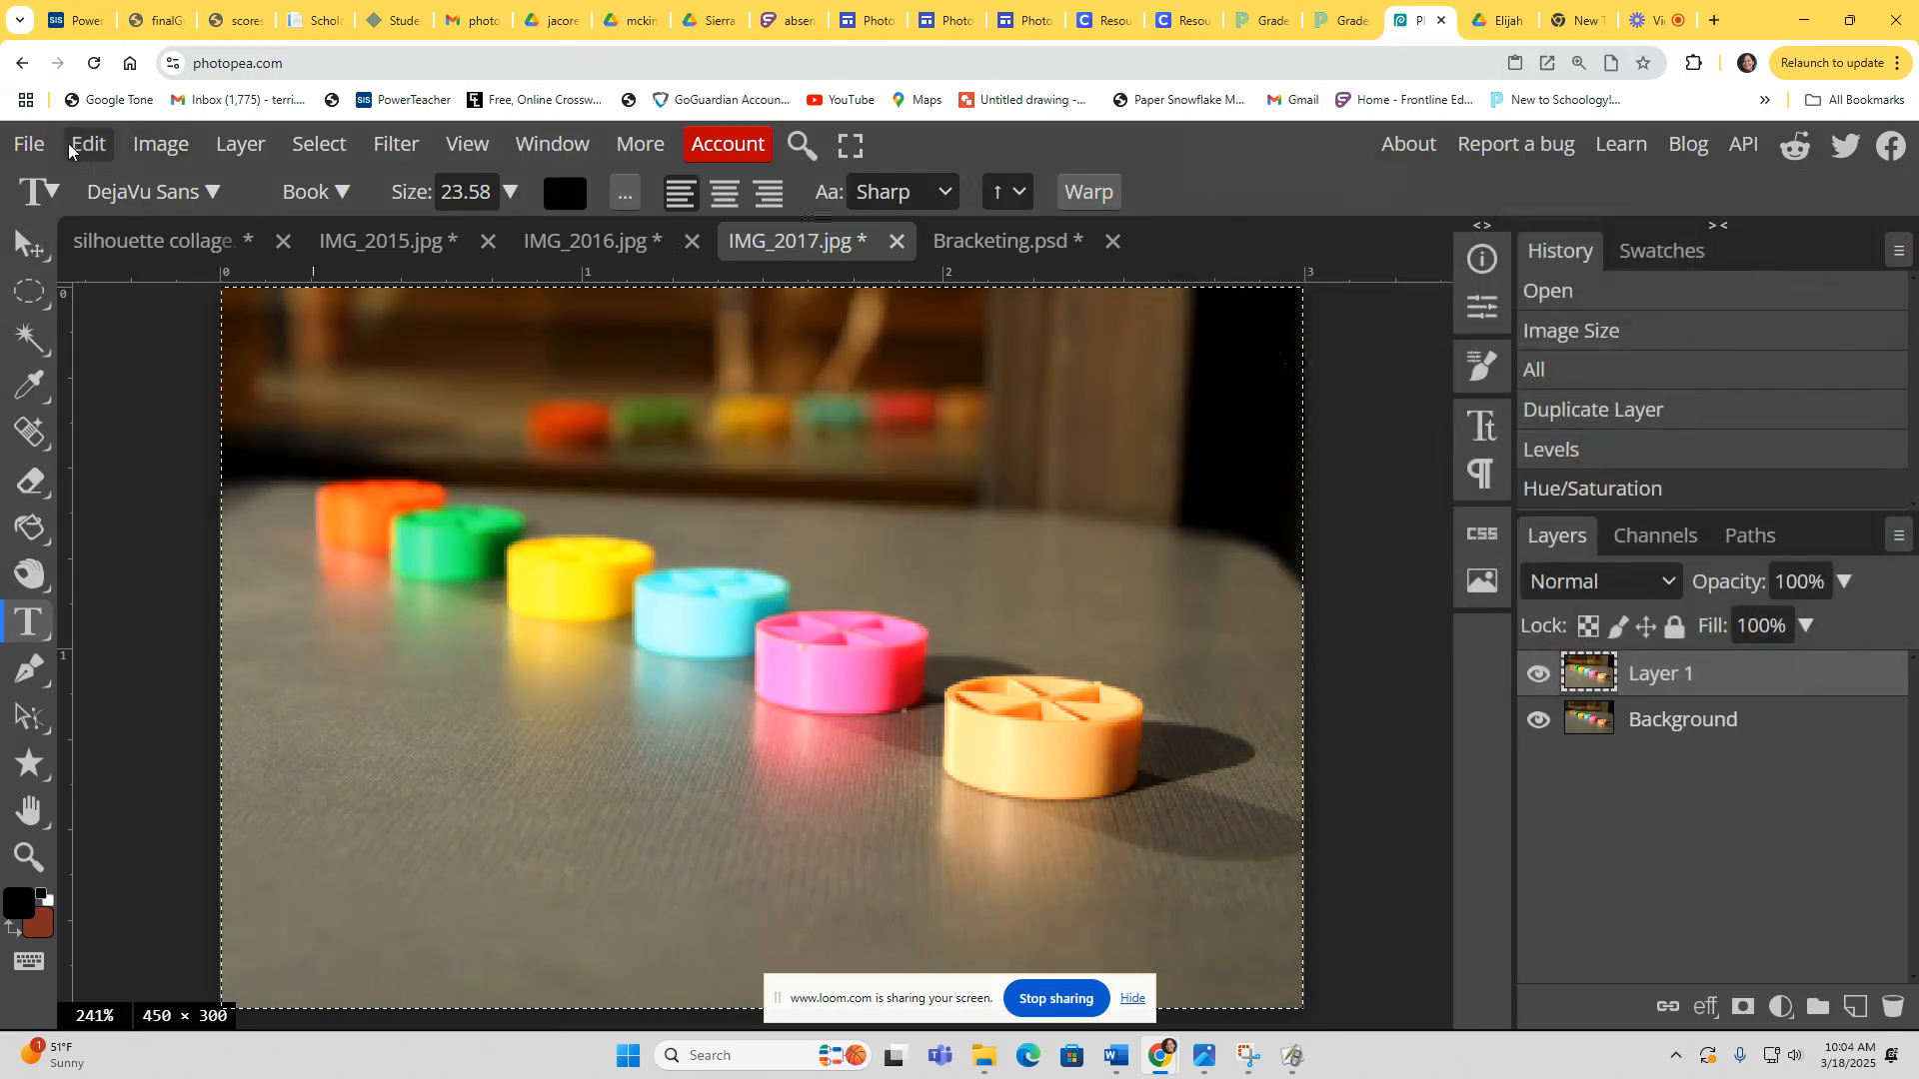
Step: Select all and copy the edited photo, paste it into Bracketing, and place it beside the fifth photo
left_click(319, 144)
left_click(336, 188)
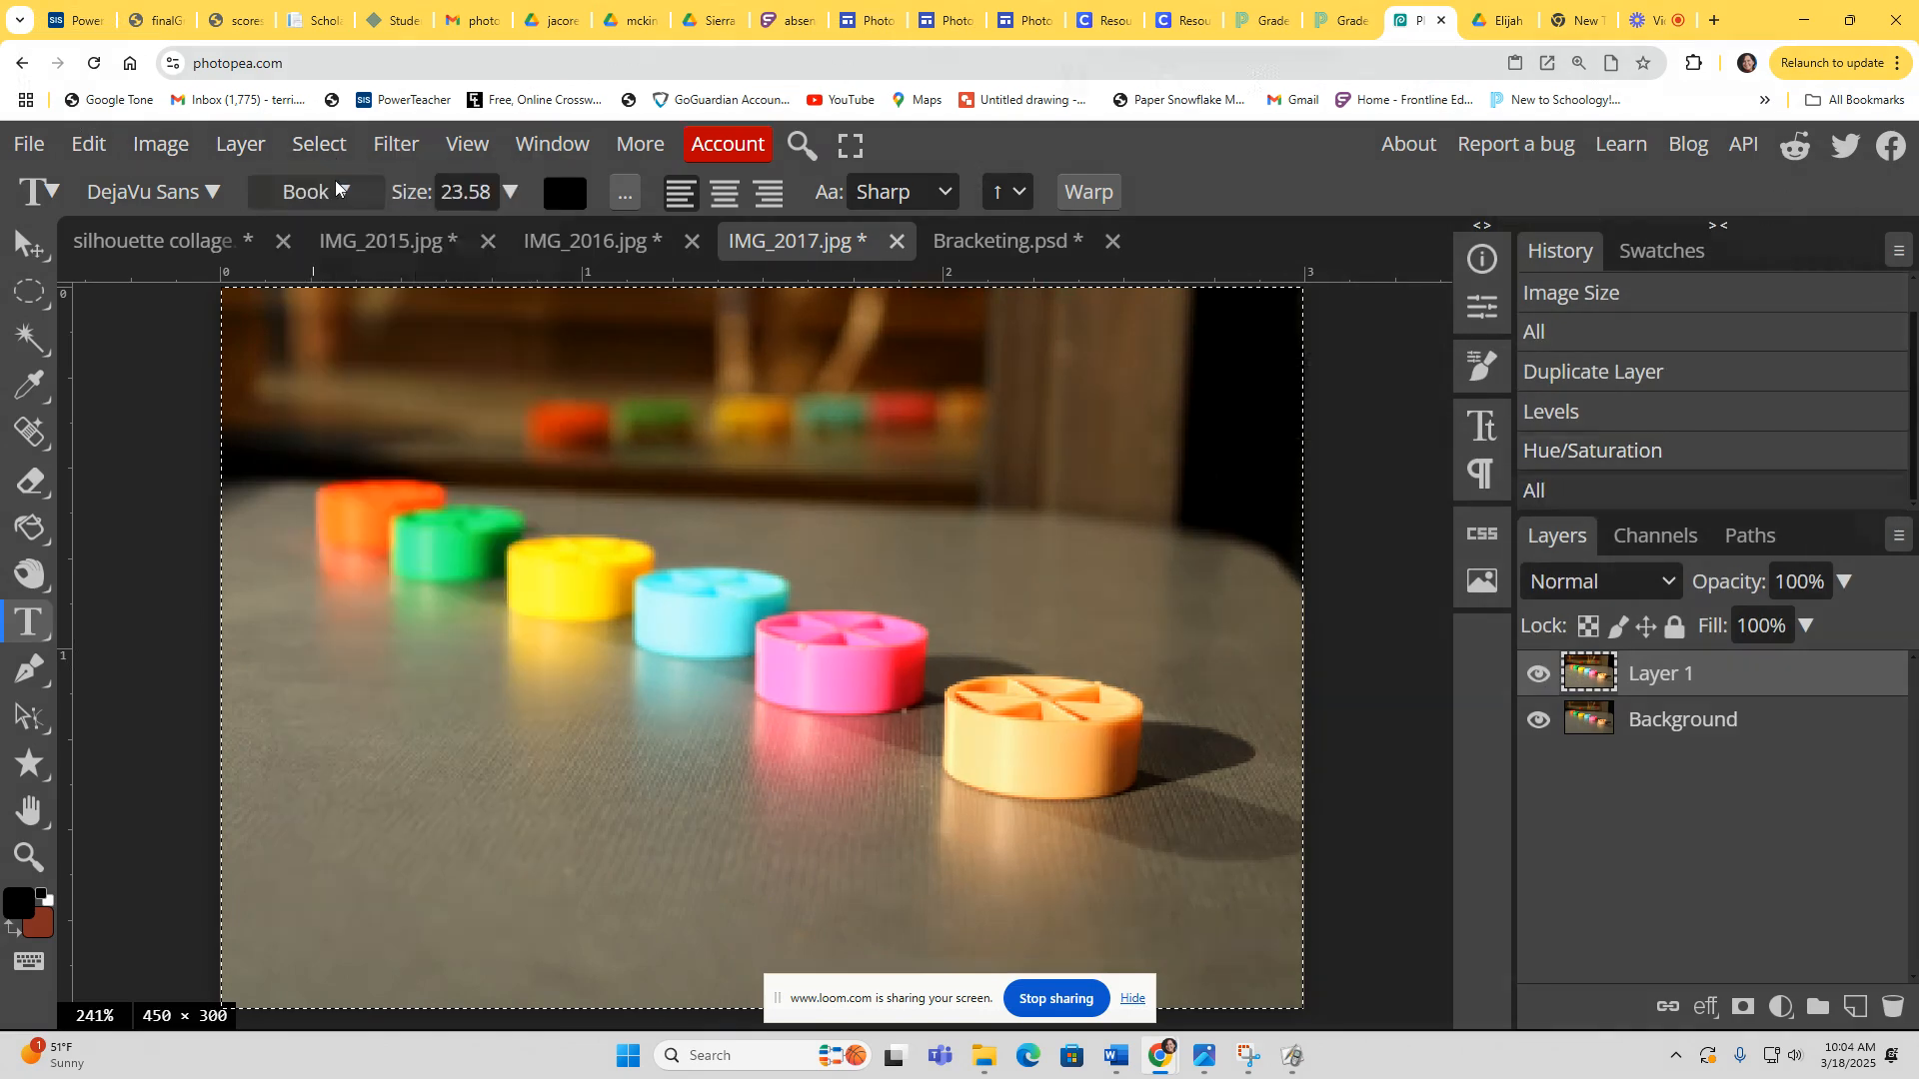
left_click(977, 242)
left_click(89, 144)
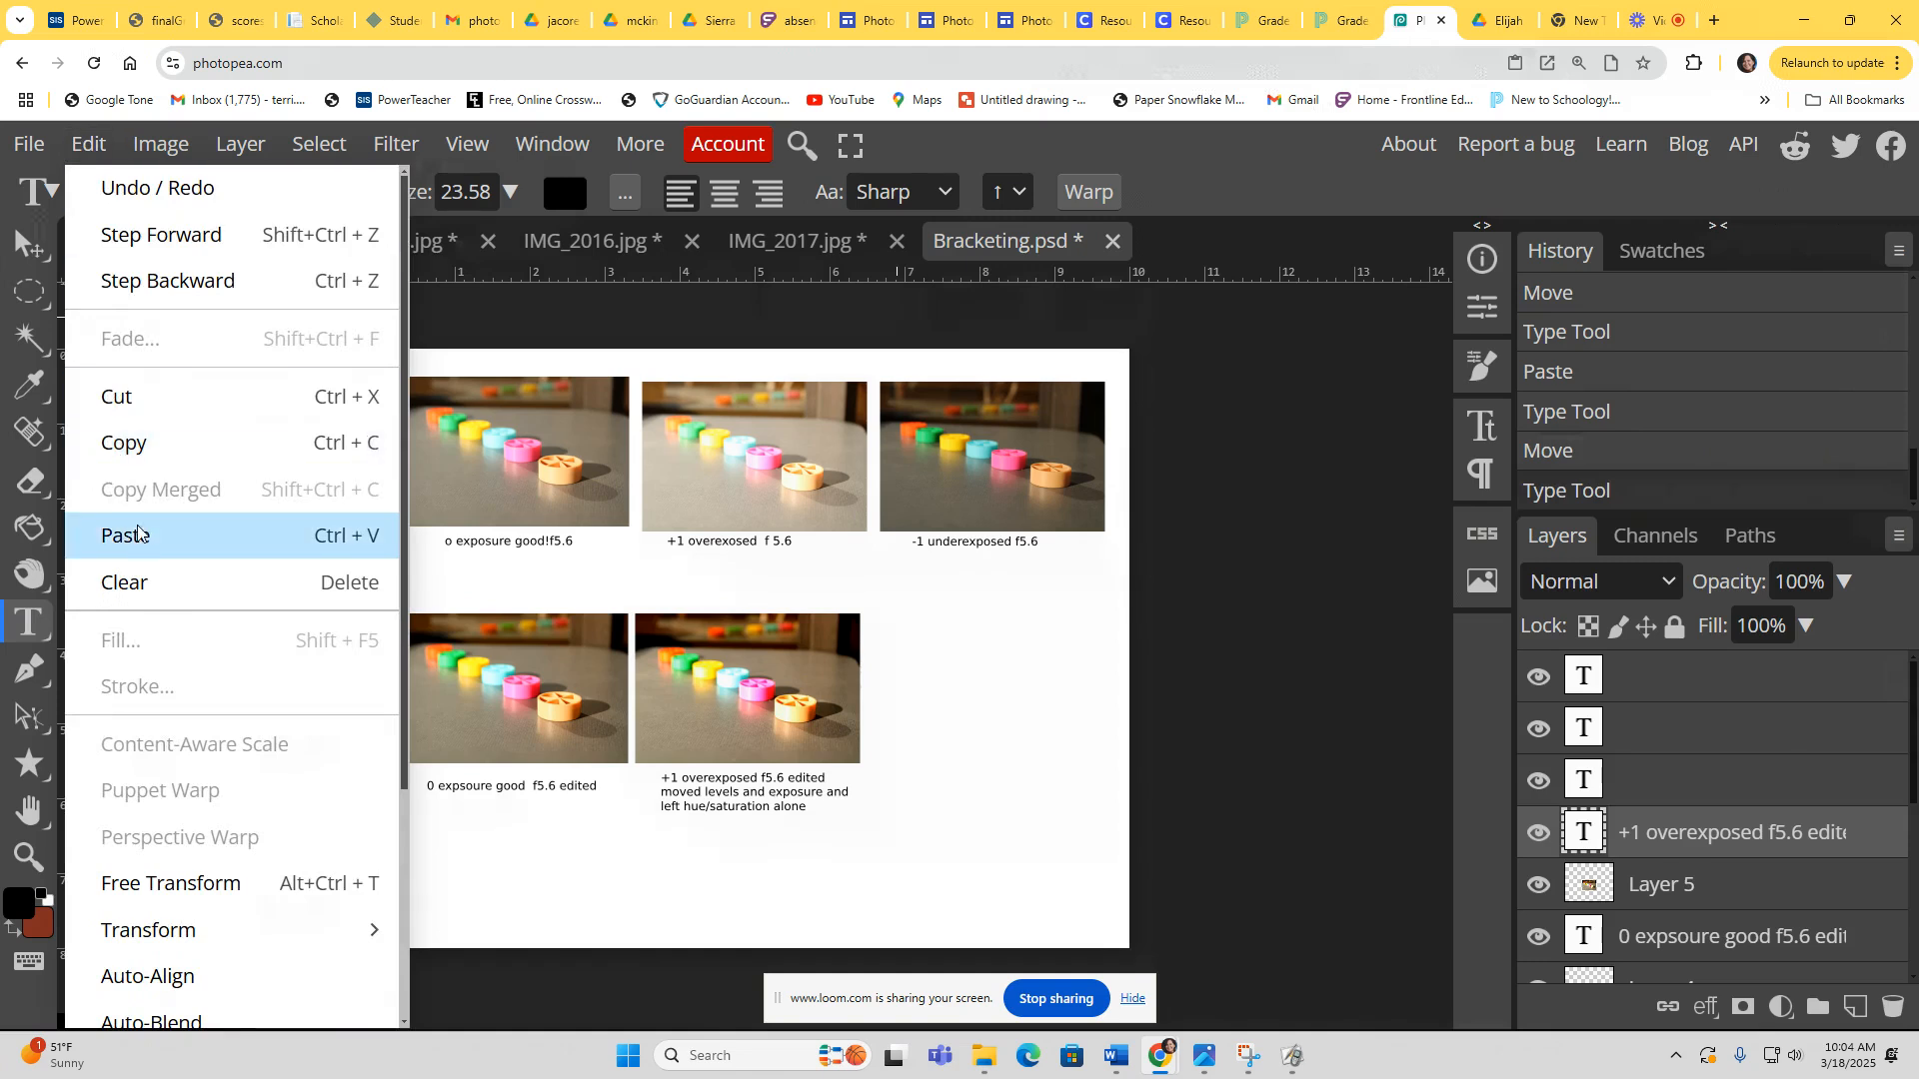
left_click(140, 538)
left_click(28, 245)
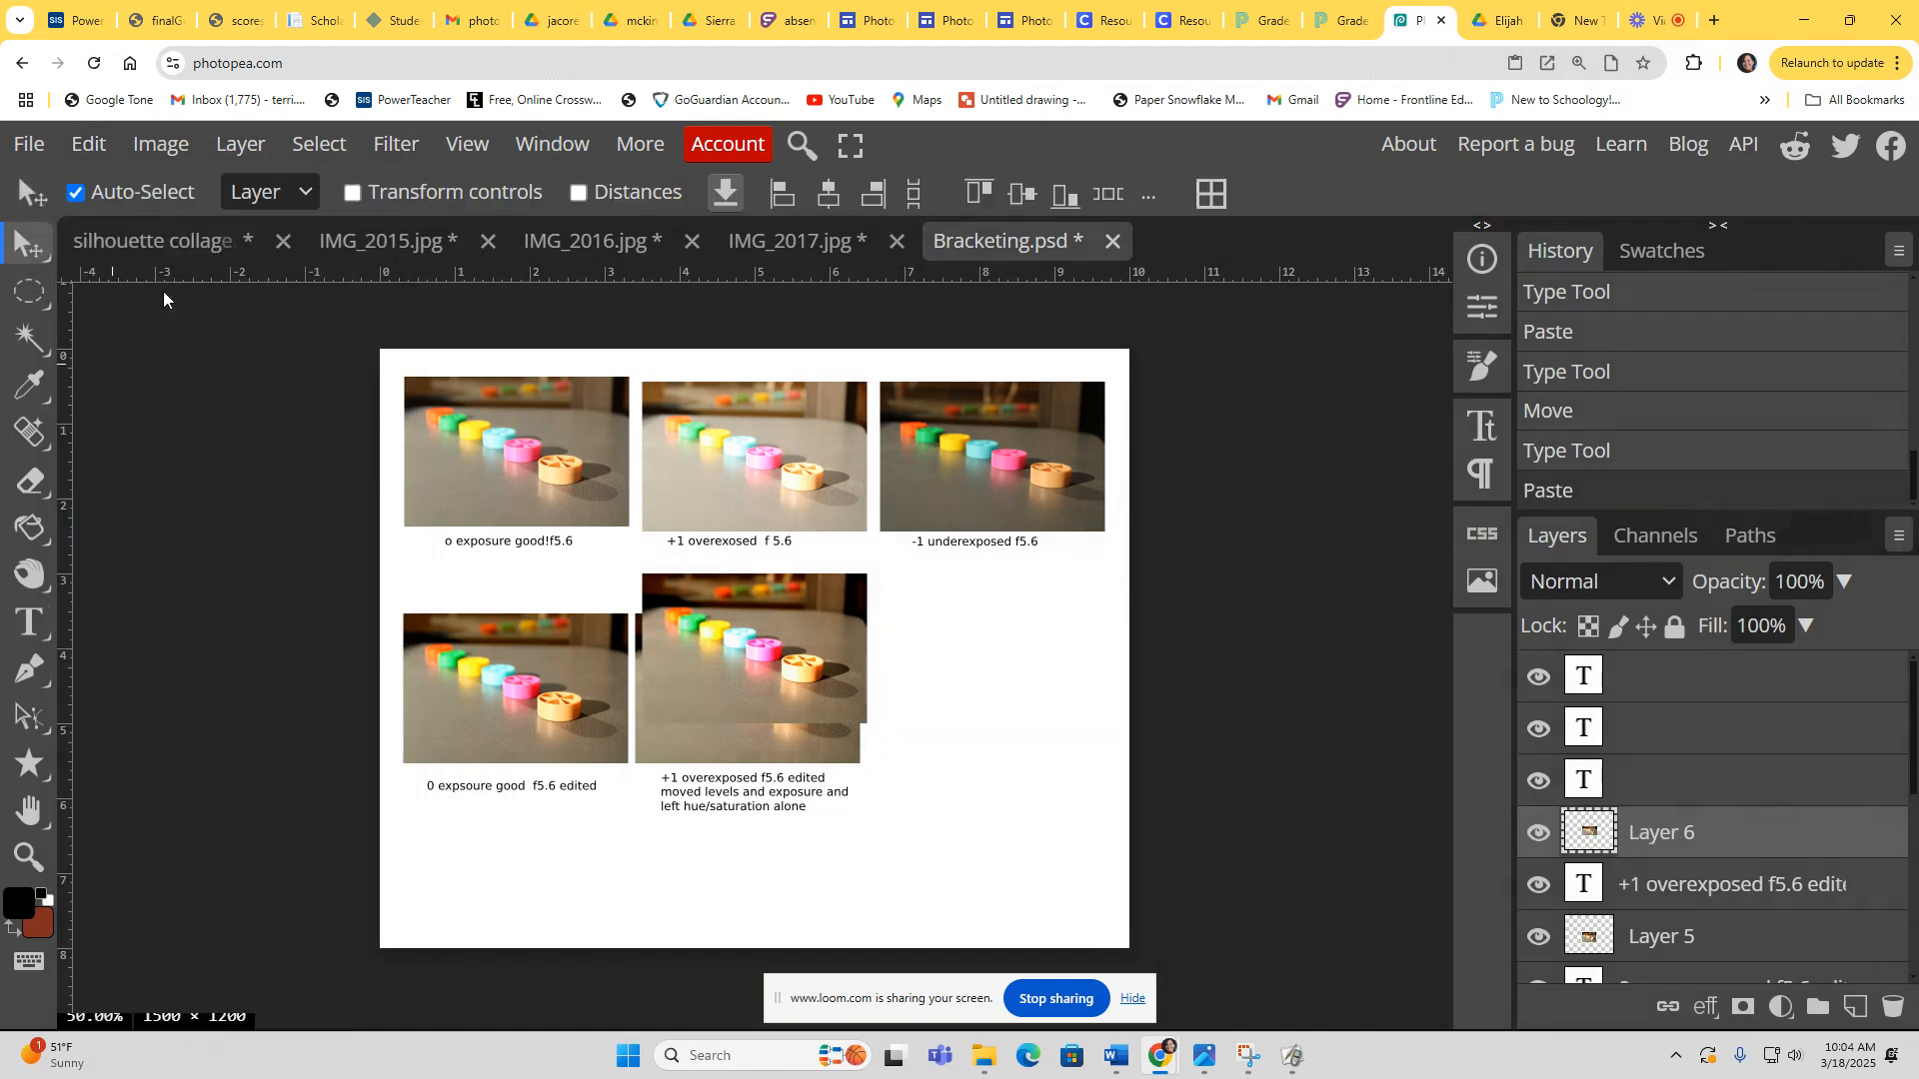
left_click_drag(717, 613, 530, 825)
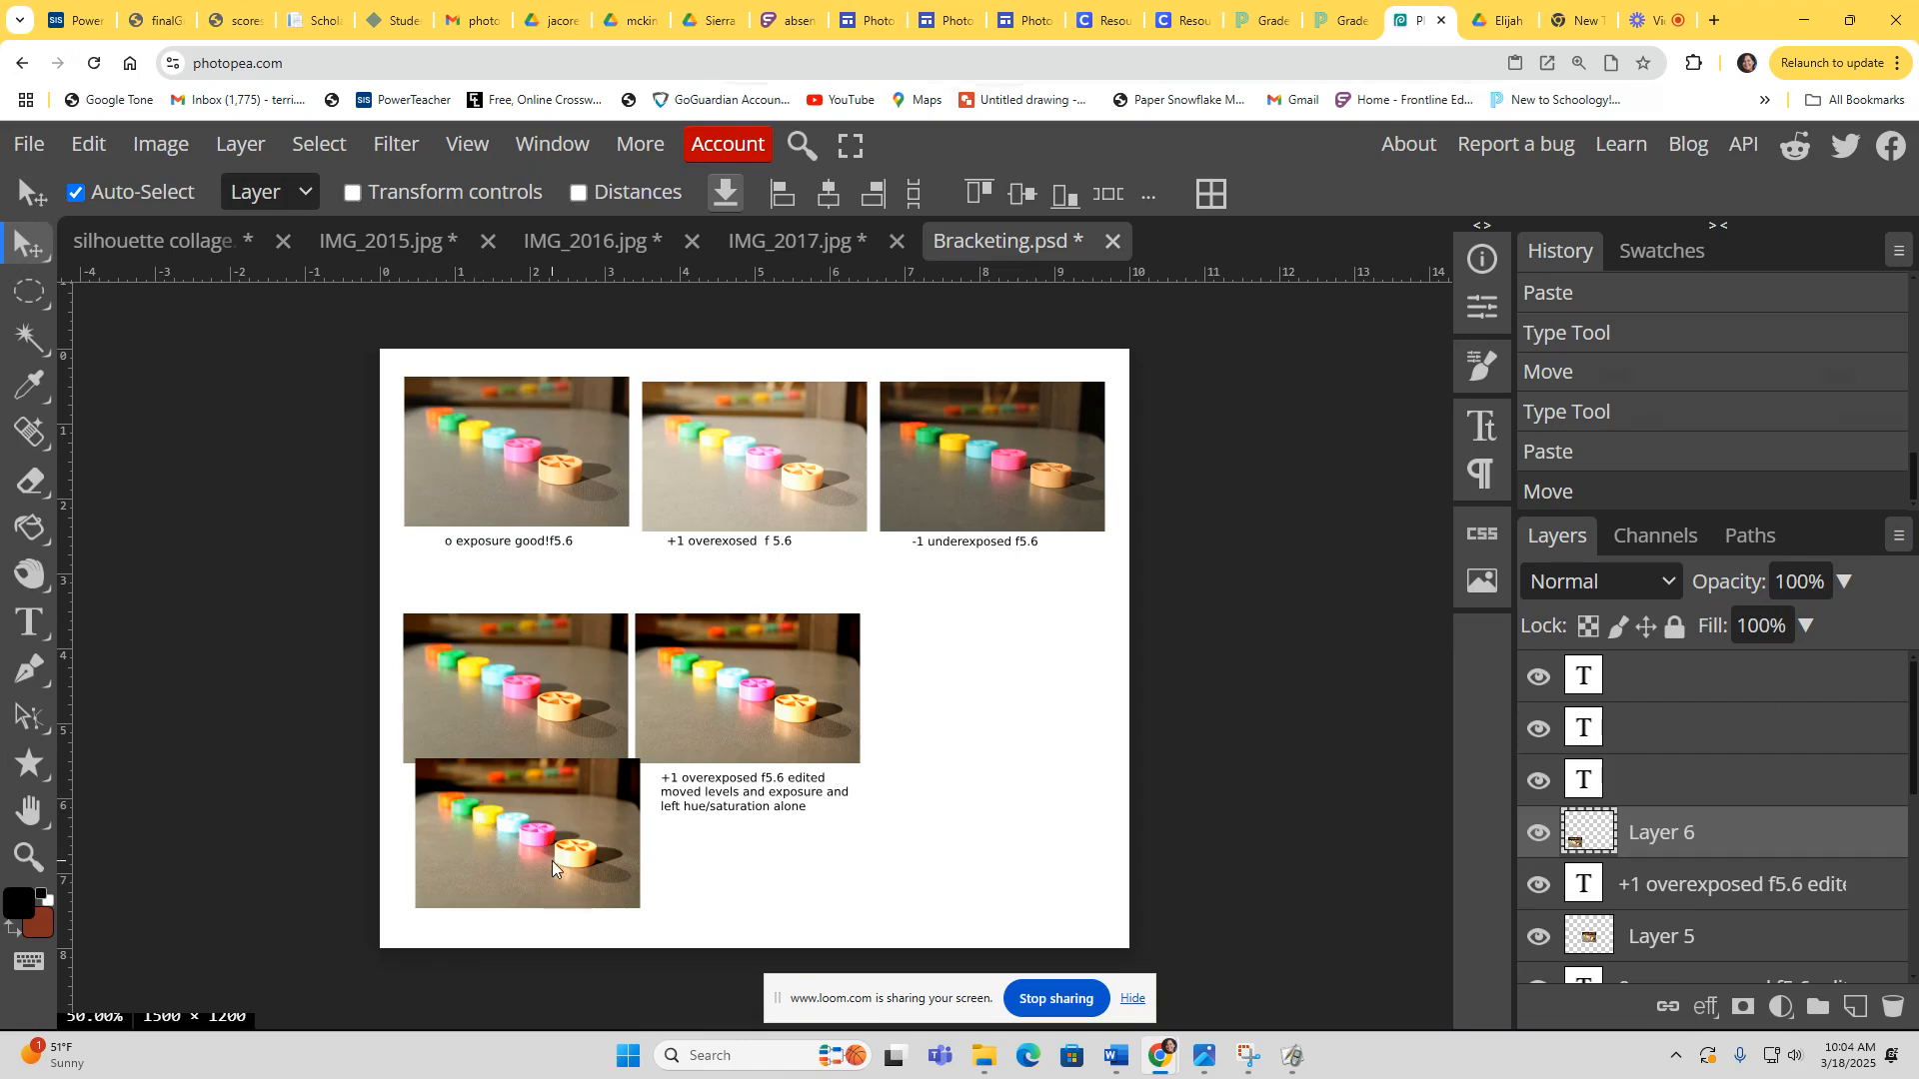
left_click_drag(506, 835, 970, 690)
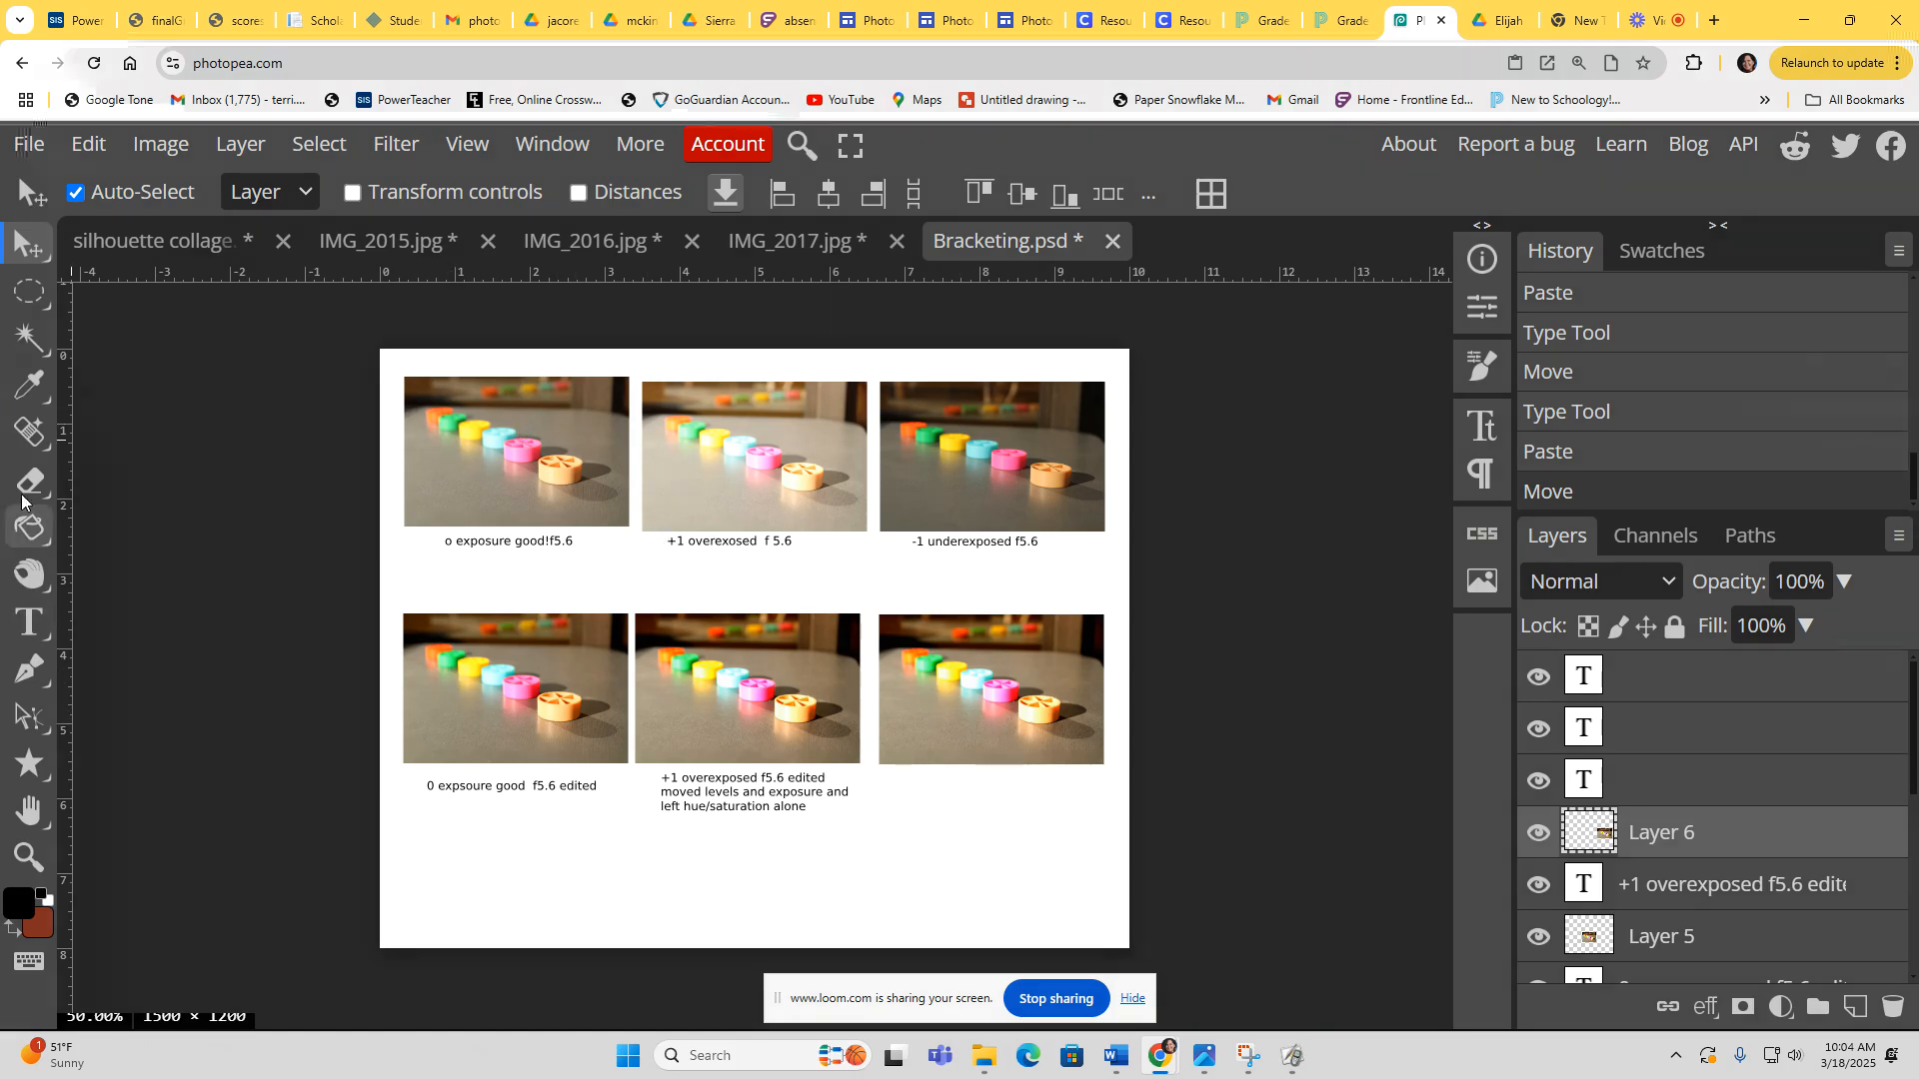
Step: Add a text label below the sixth photo reading -1 underexposed f5.6 moved levels and saturation
left_click(30, 622)
left_click(889, 783)
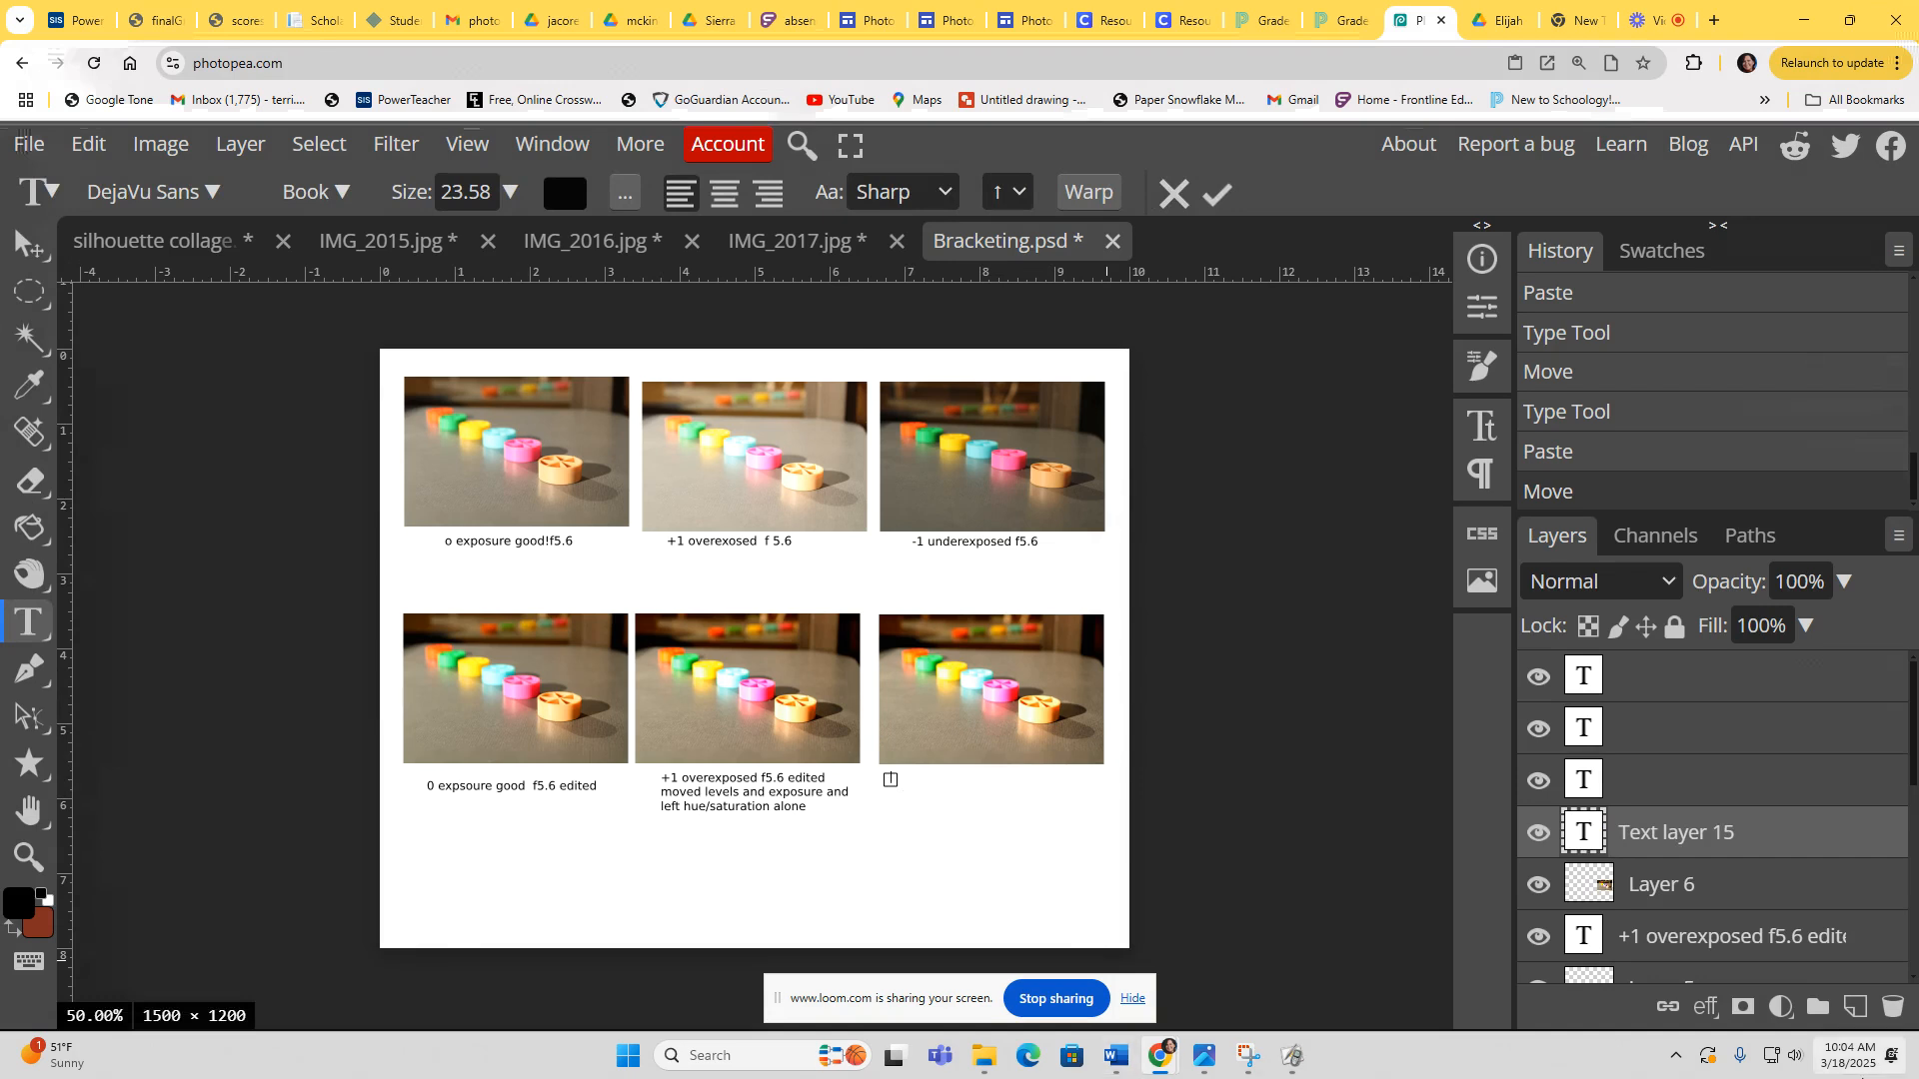
mouse_move(1861, 1076)
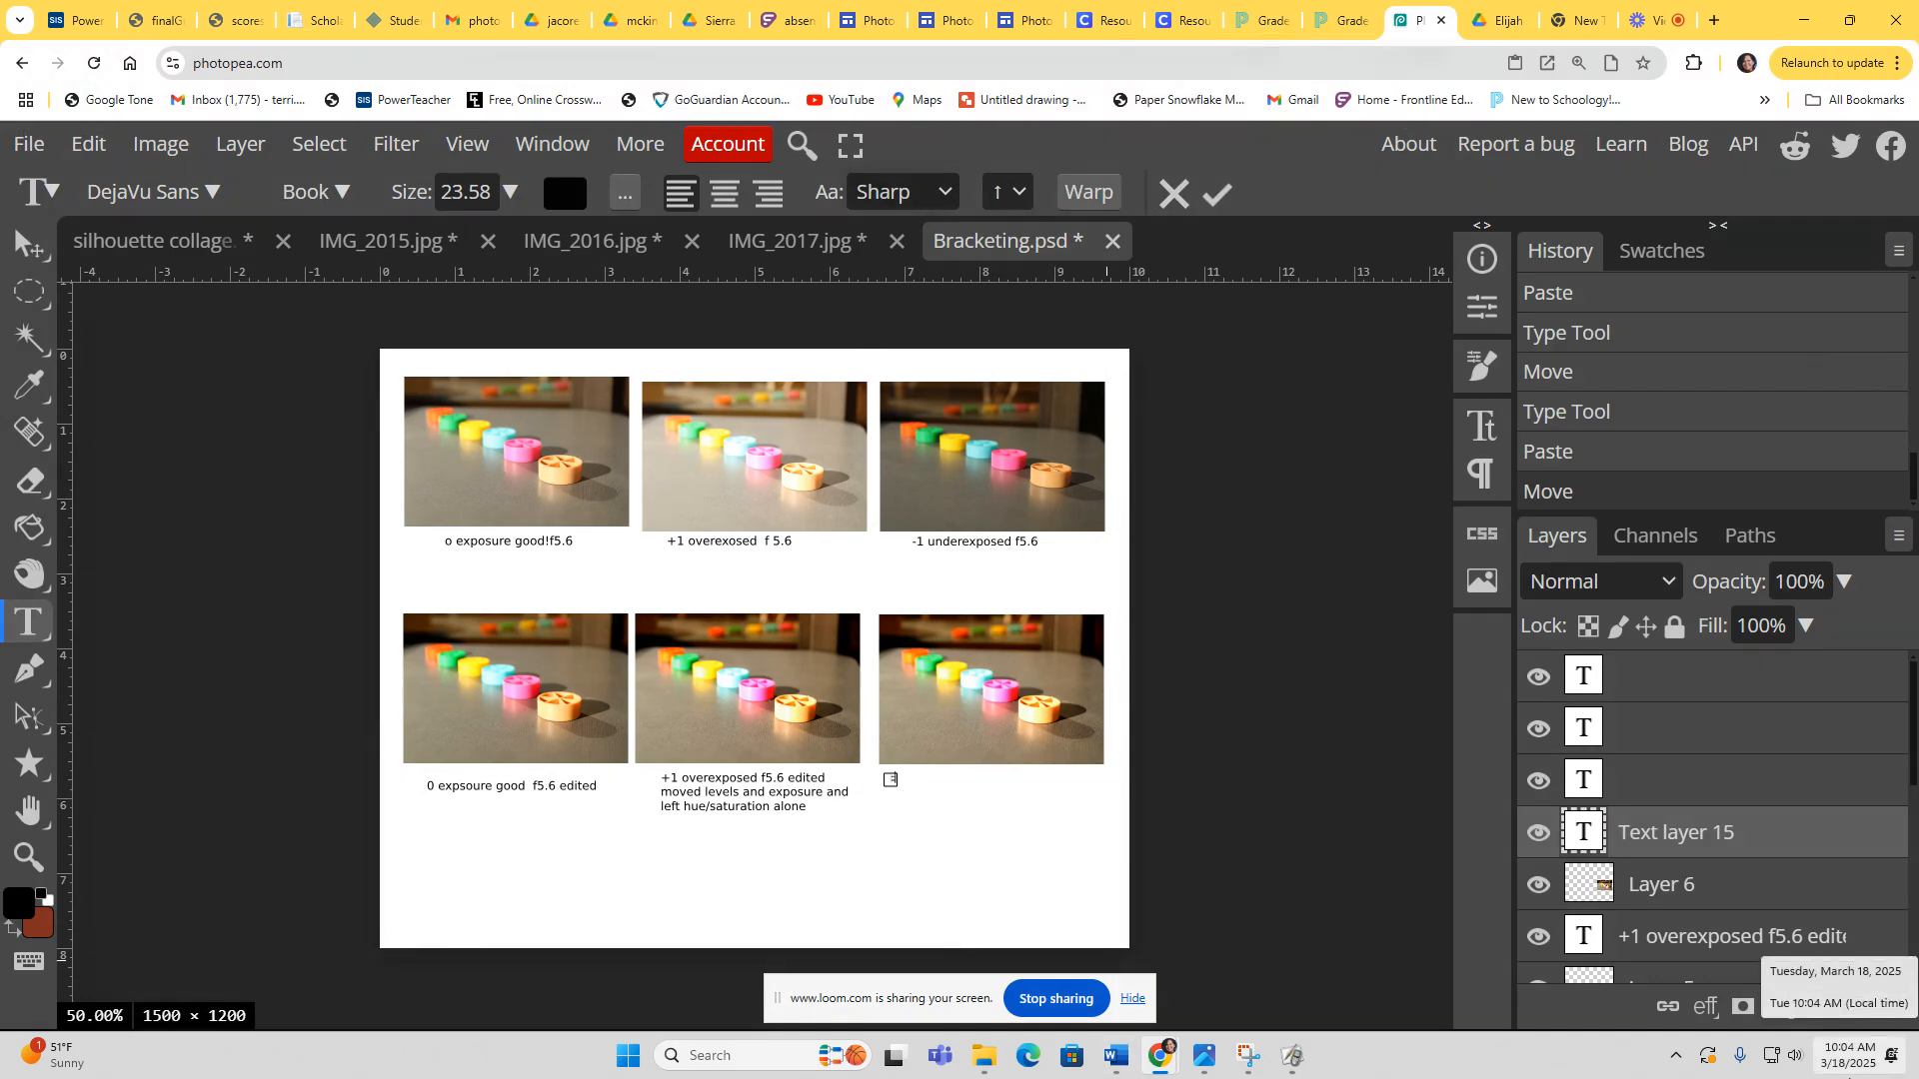
type("-1 underexposed f5.6 ")
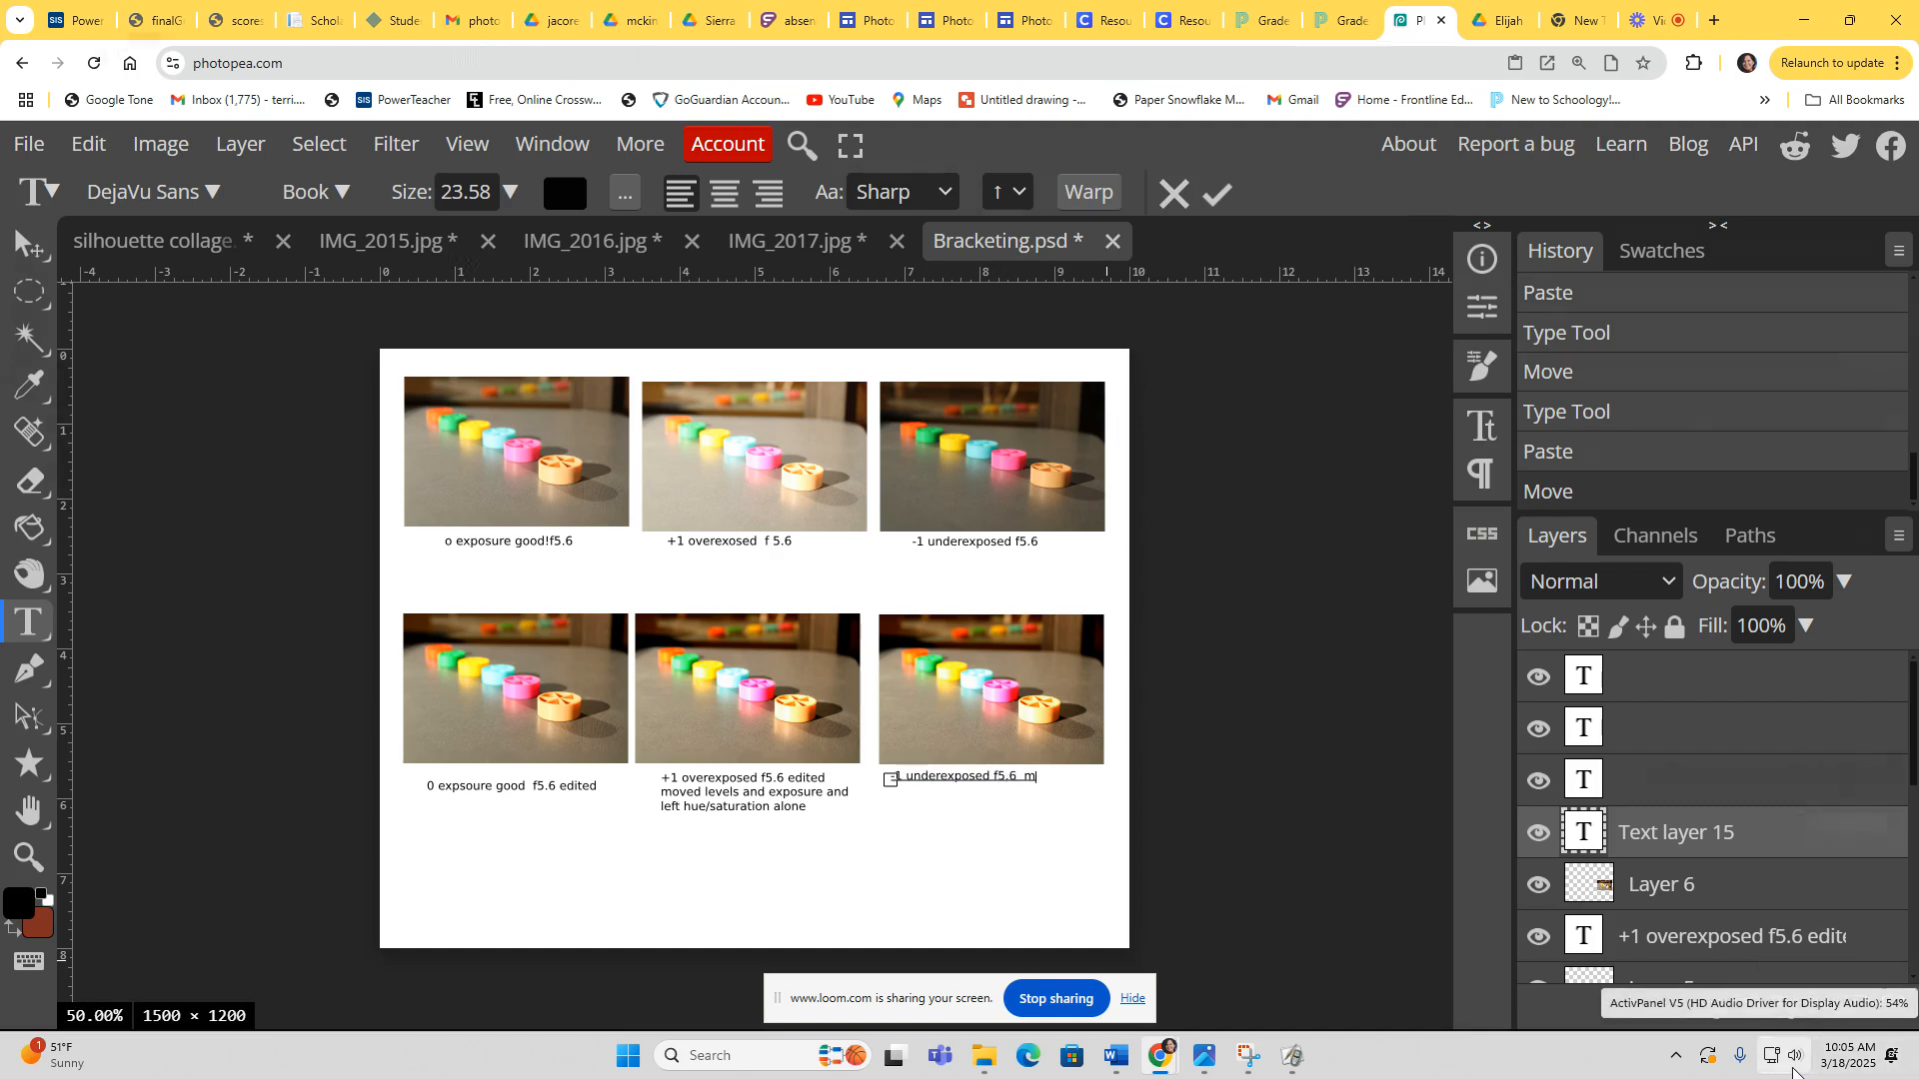
type(" moved lev")
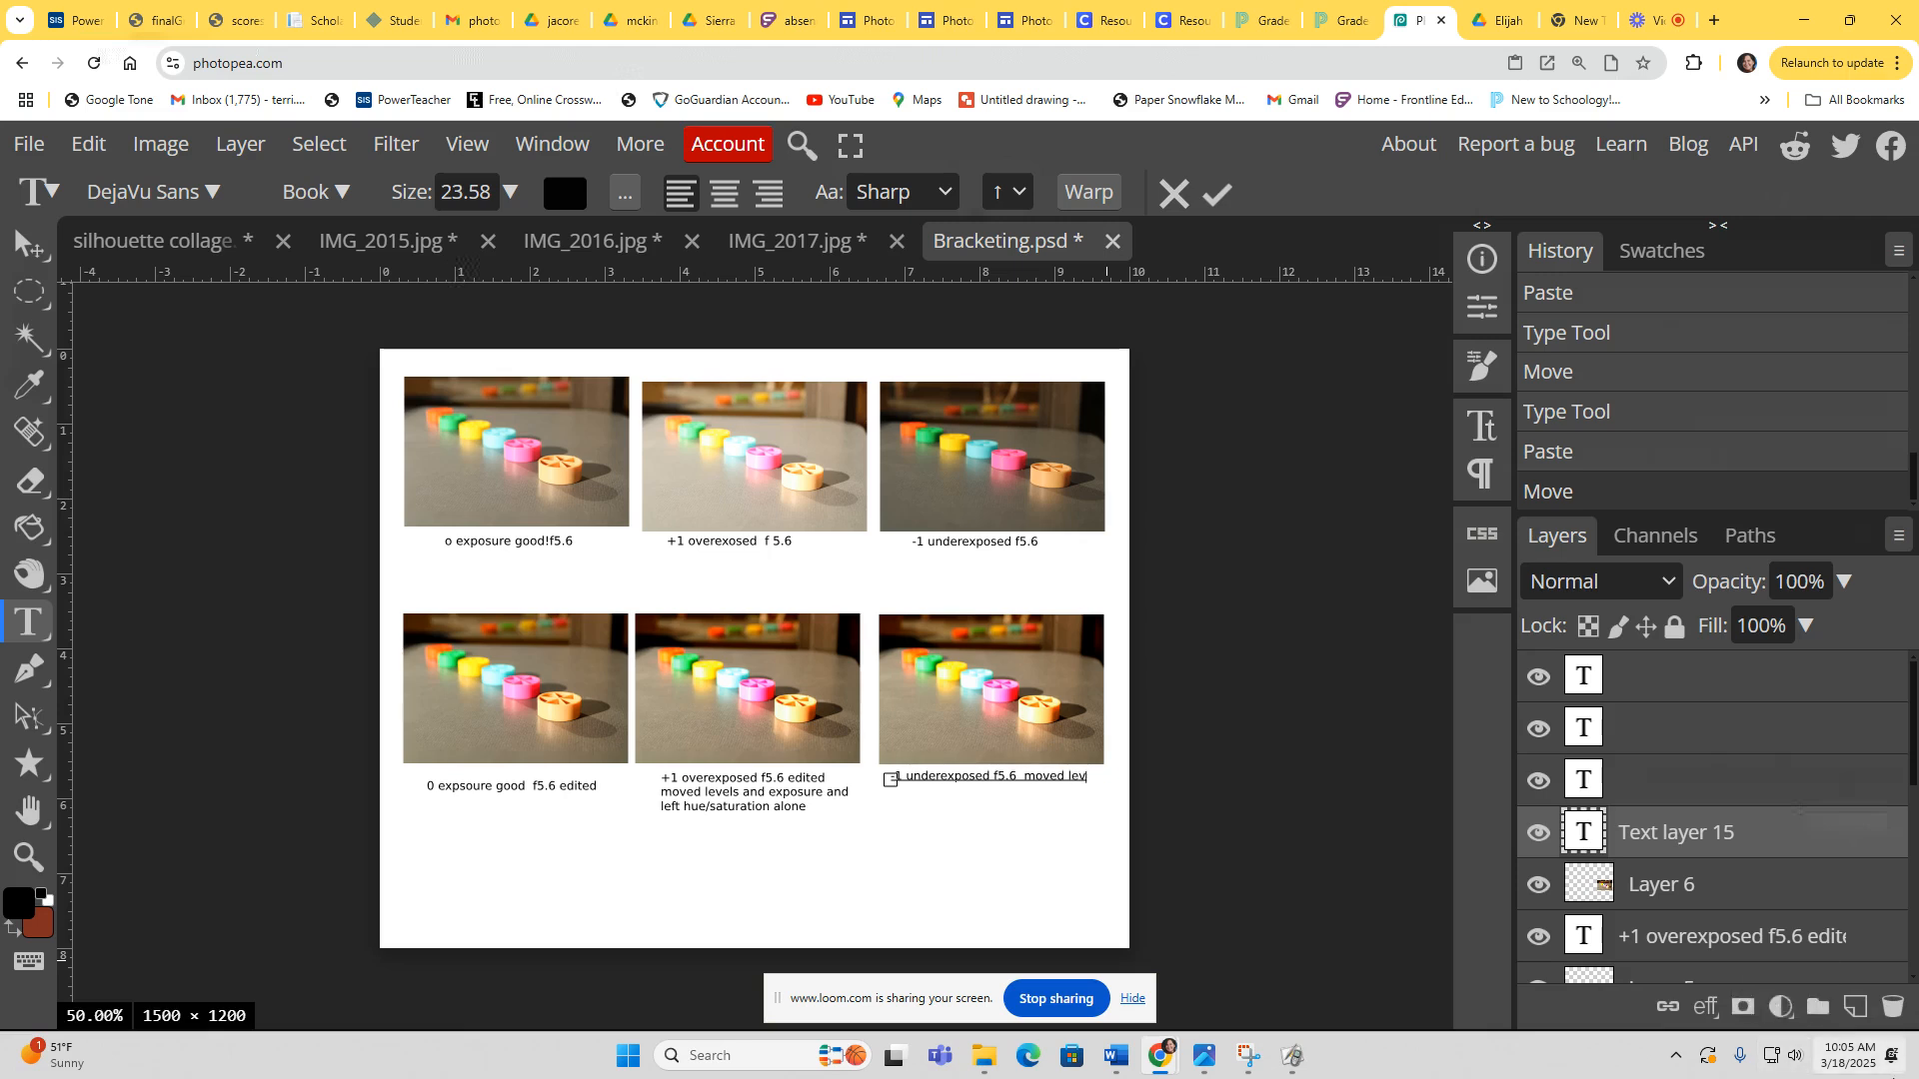
type("els and saturation.")
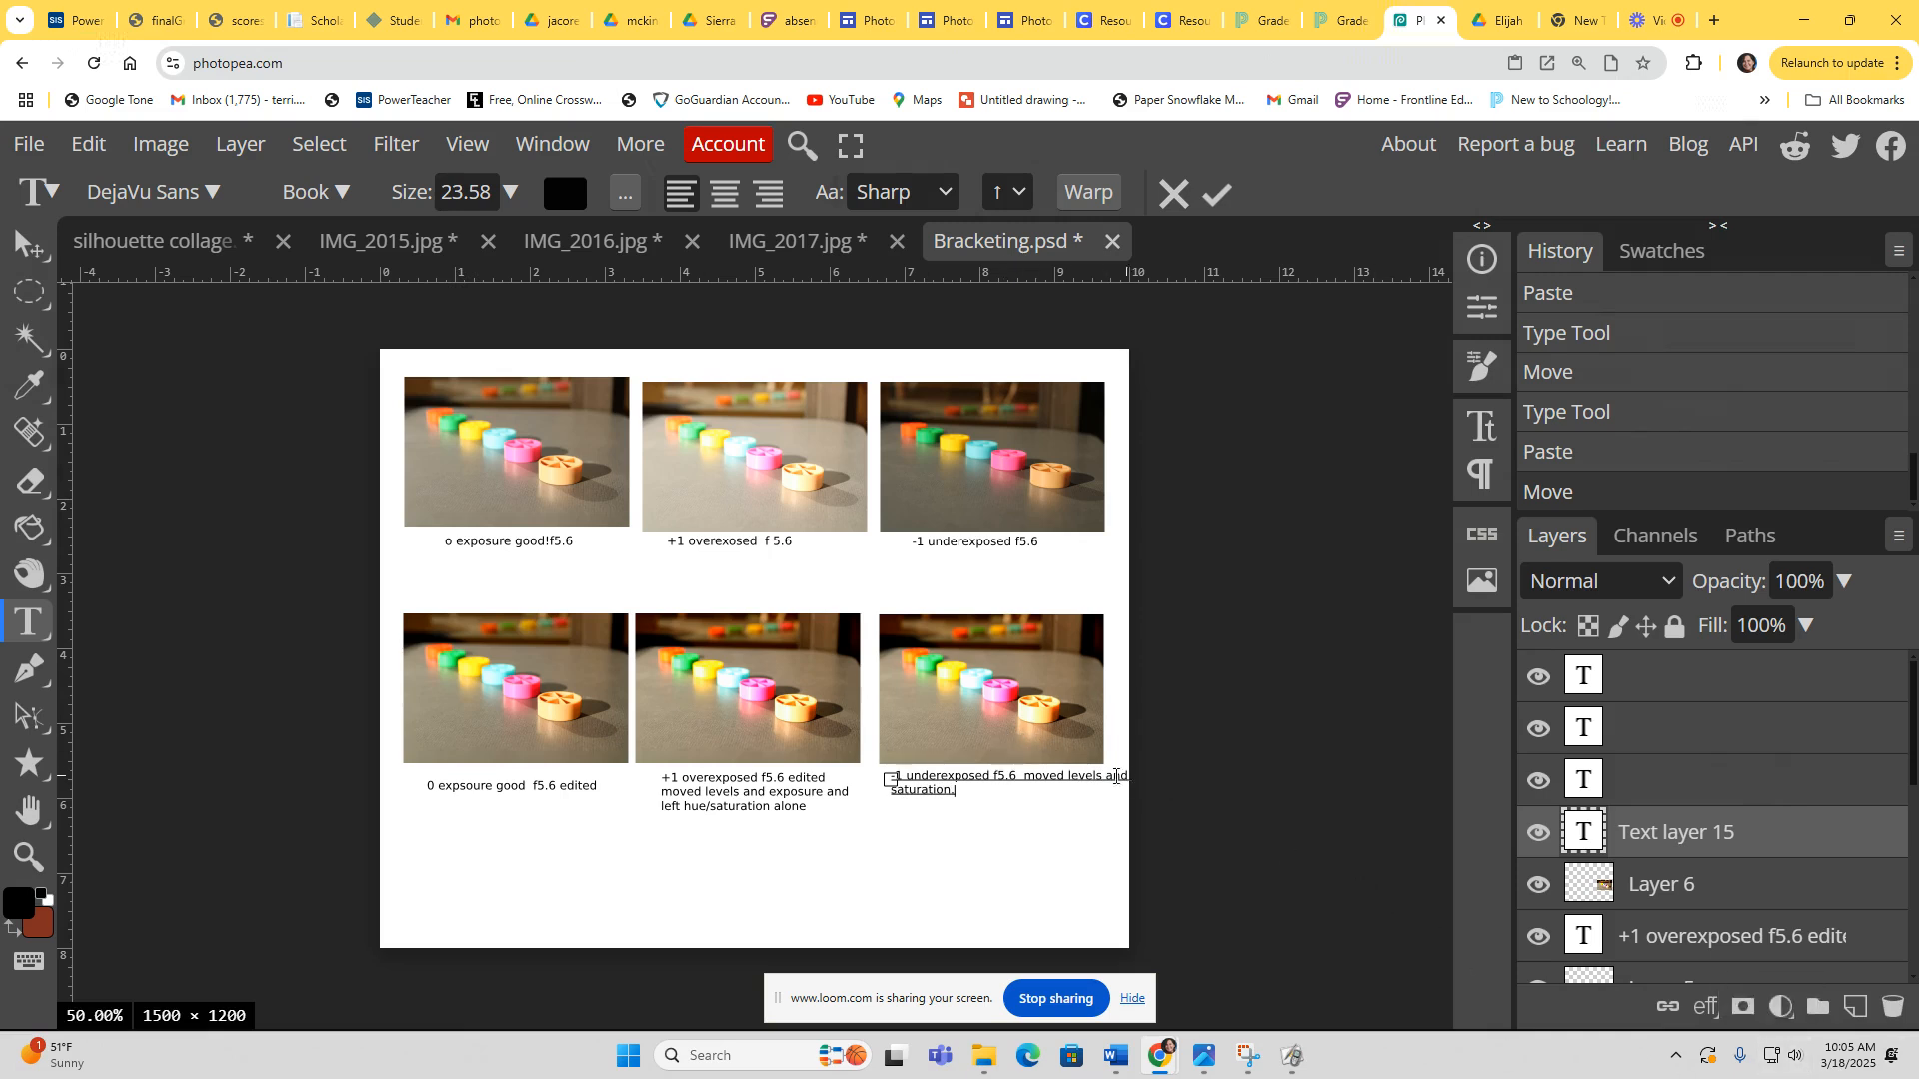
left_click_drag(952, 830, 950, 826)
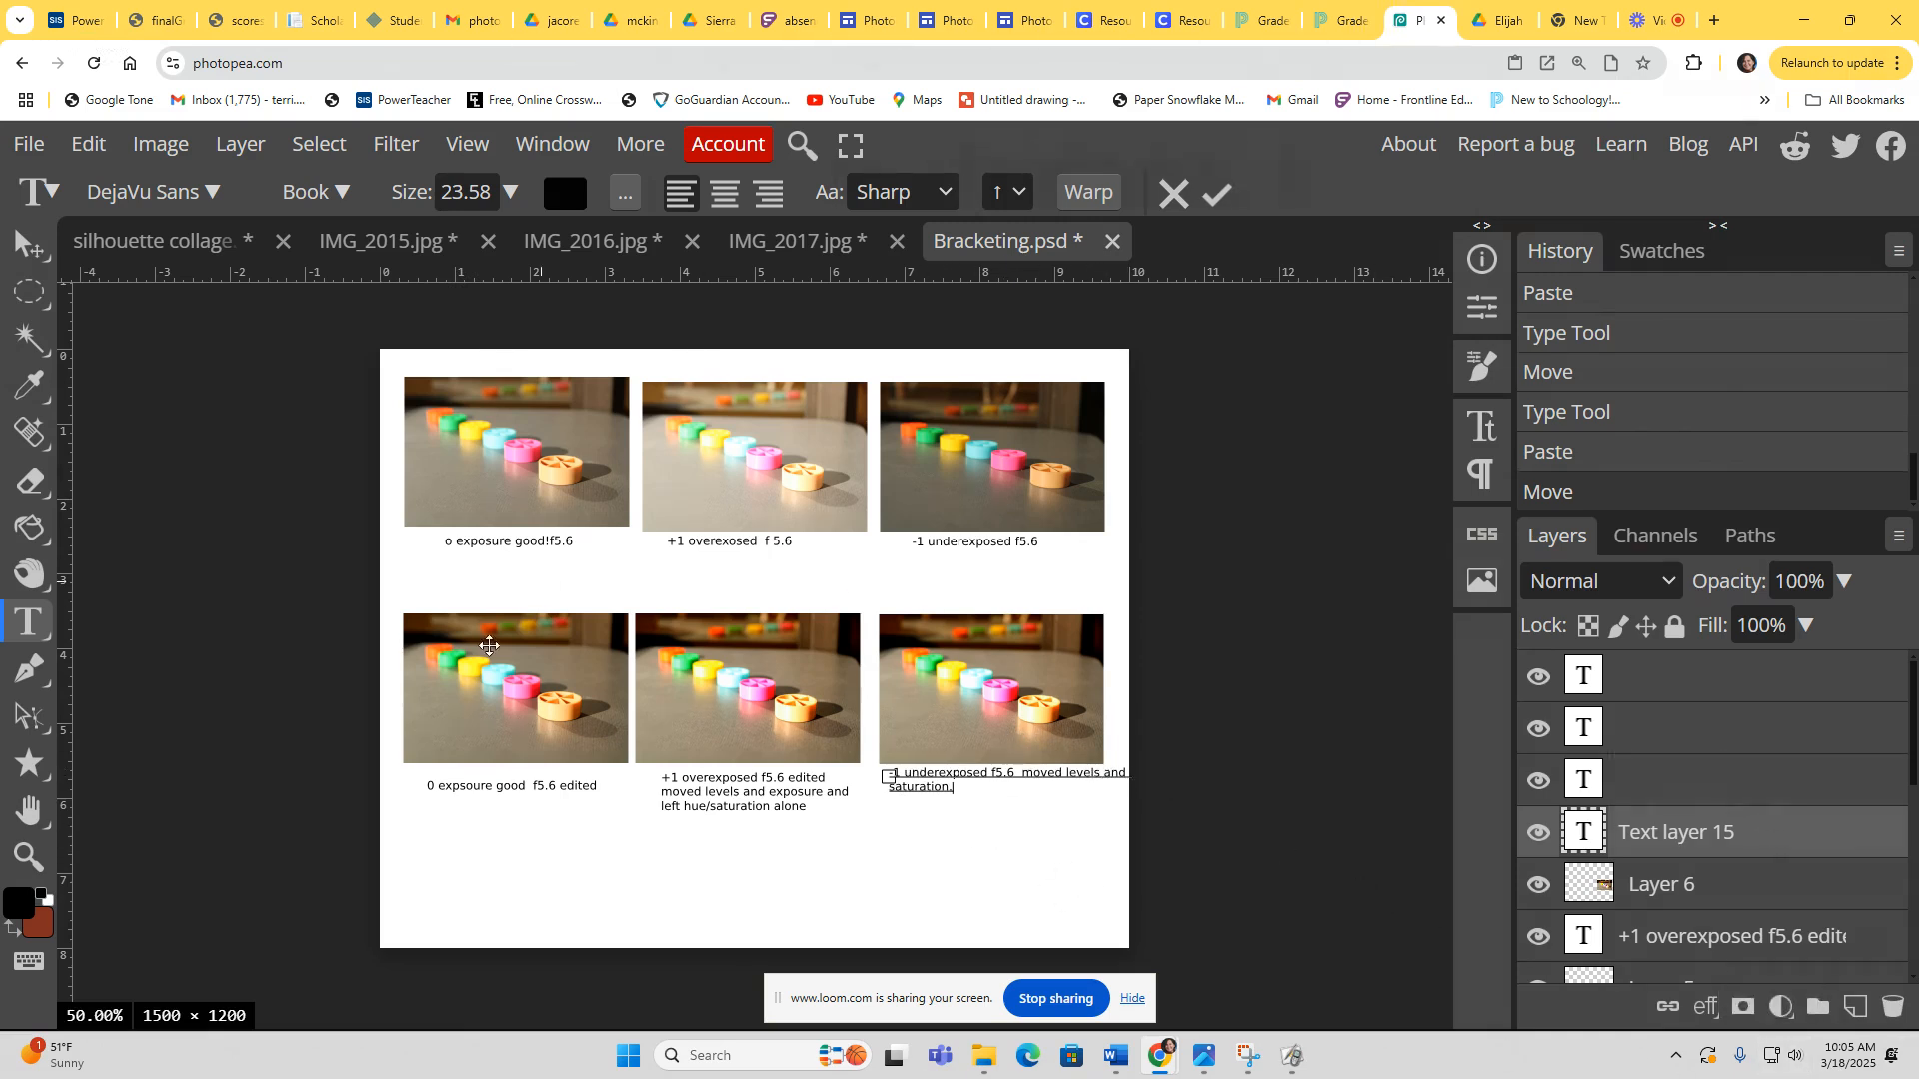
Step: Save the collage as Bracketing.psd
left_click(28, 150)
mouse_move(115, 588)
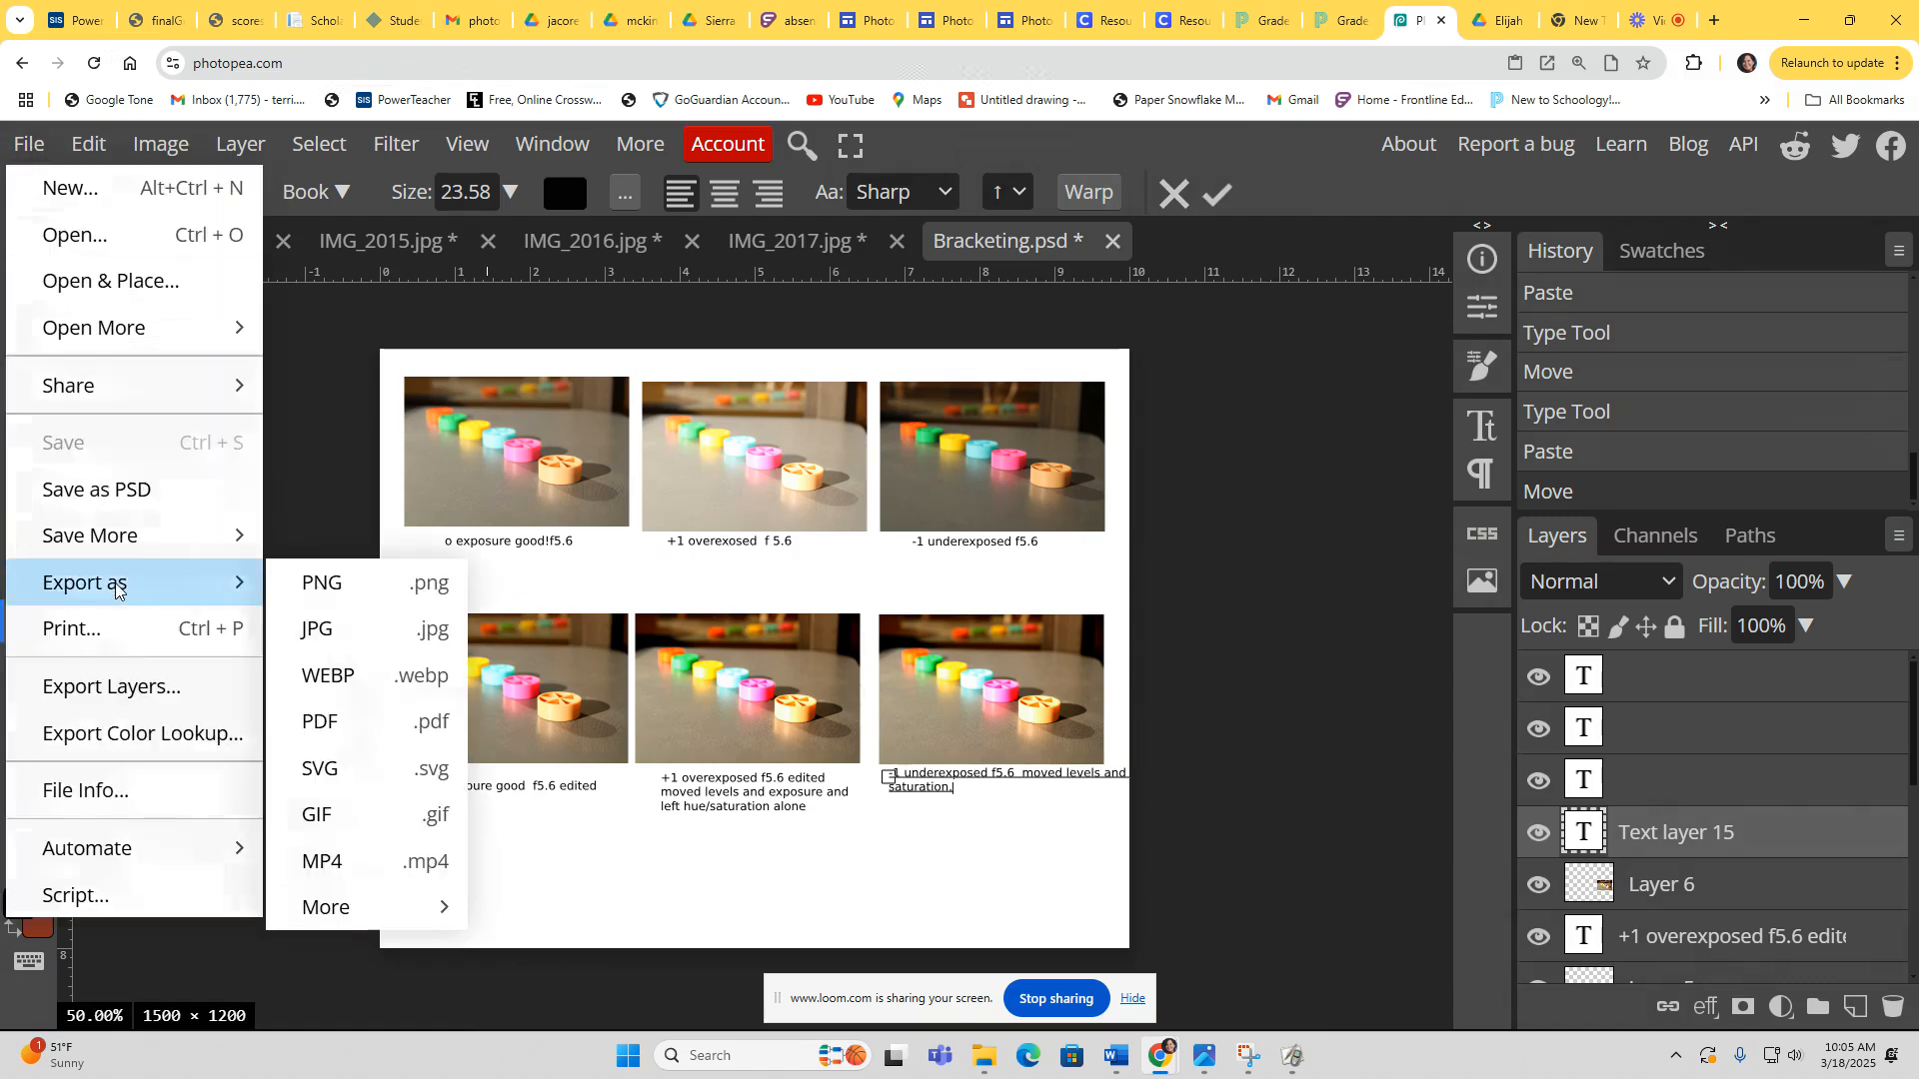
left_click(110, 489)
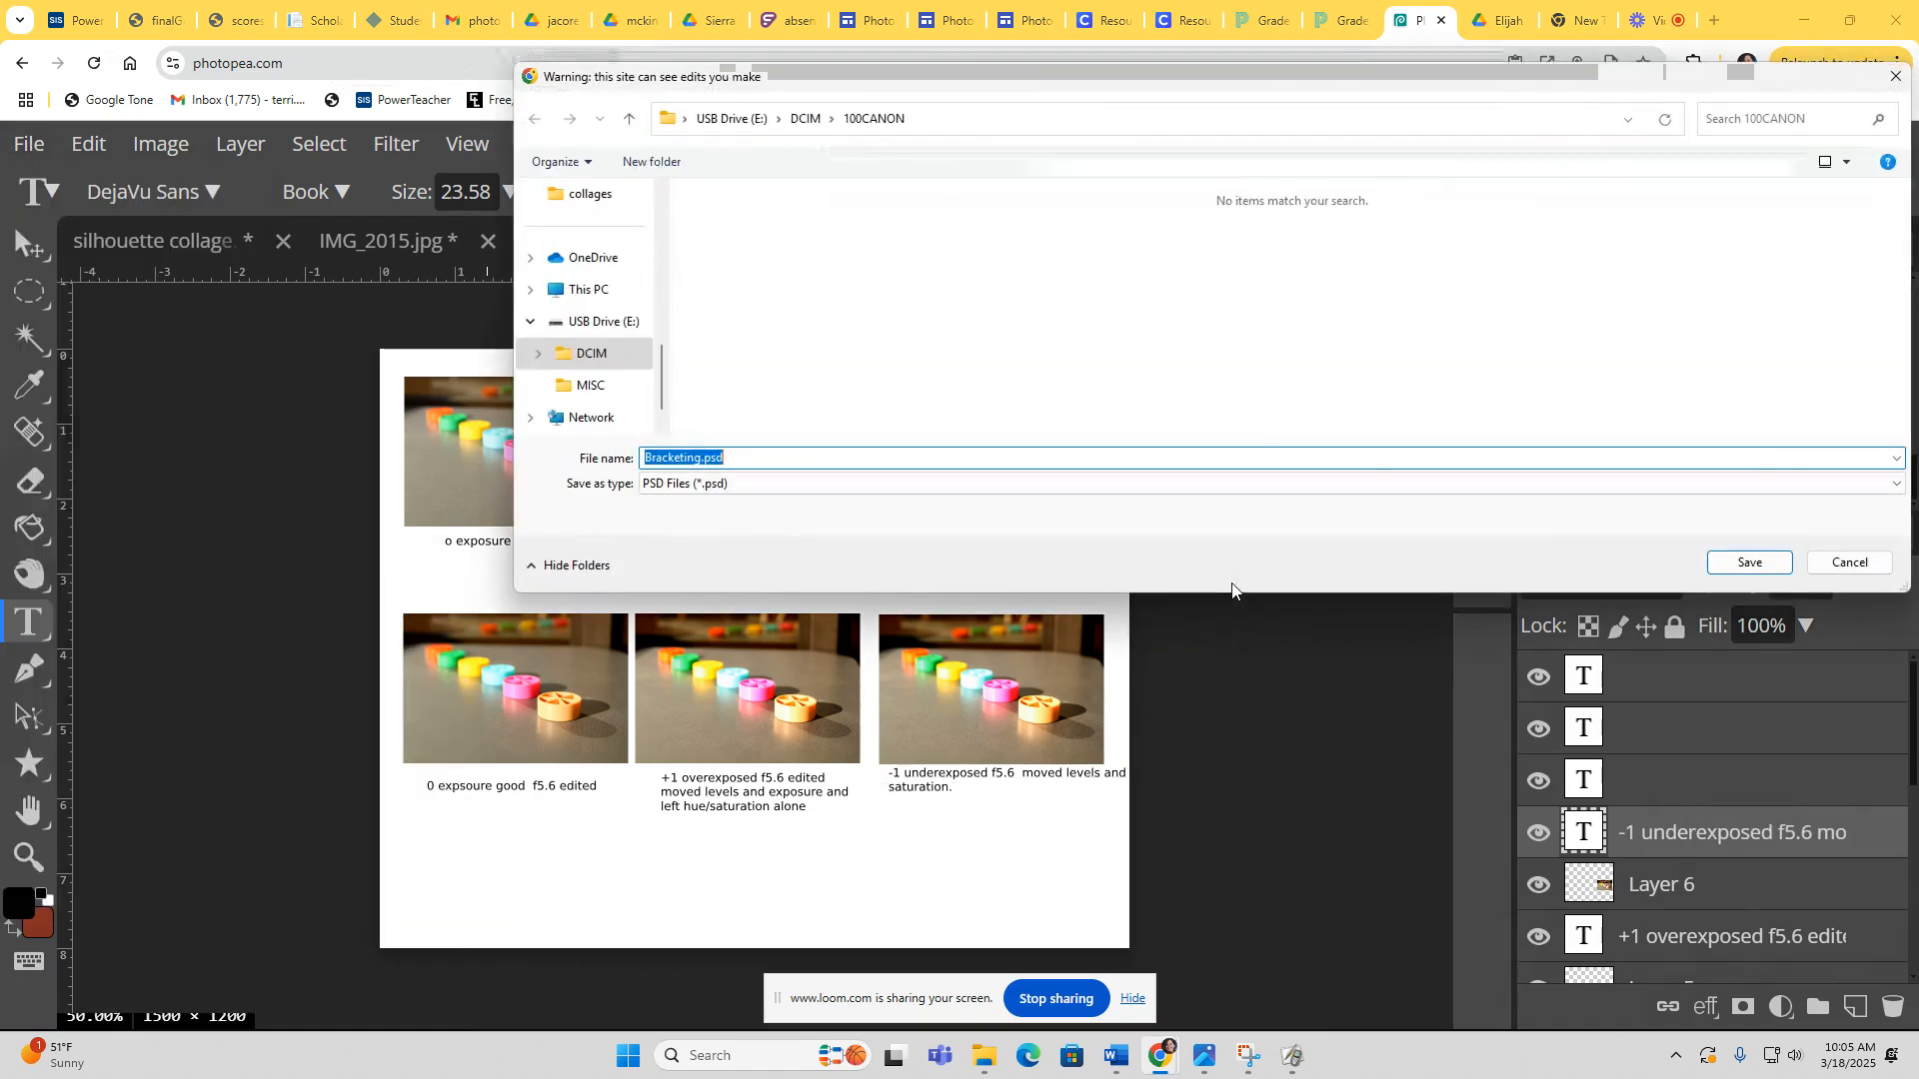
left_click(1740, 565)
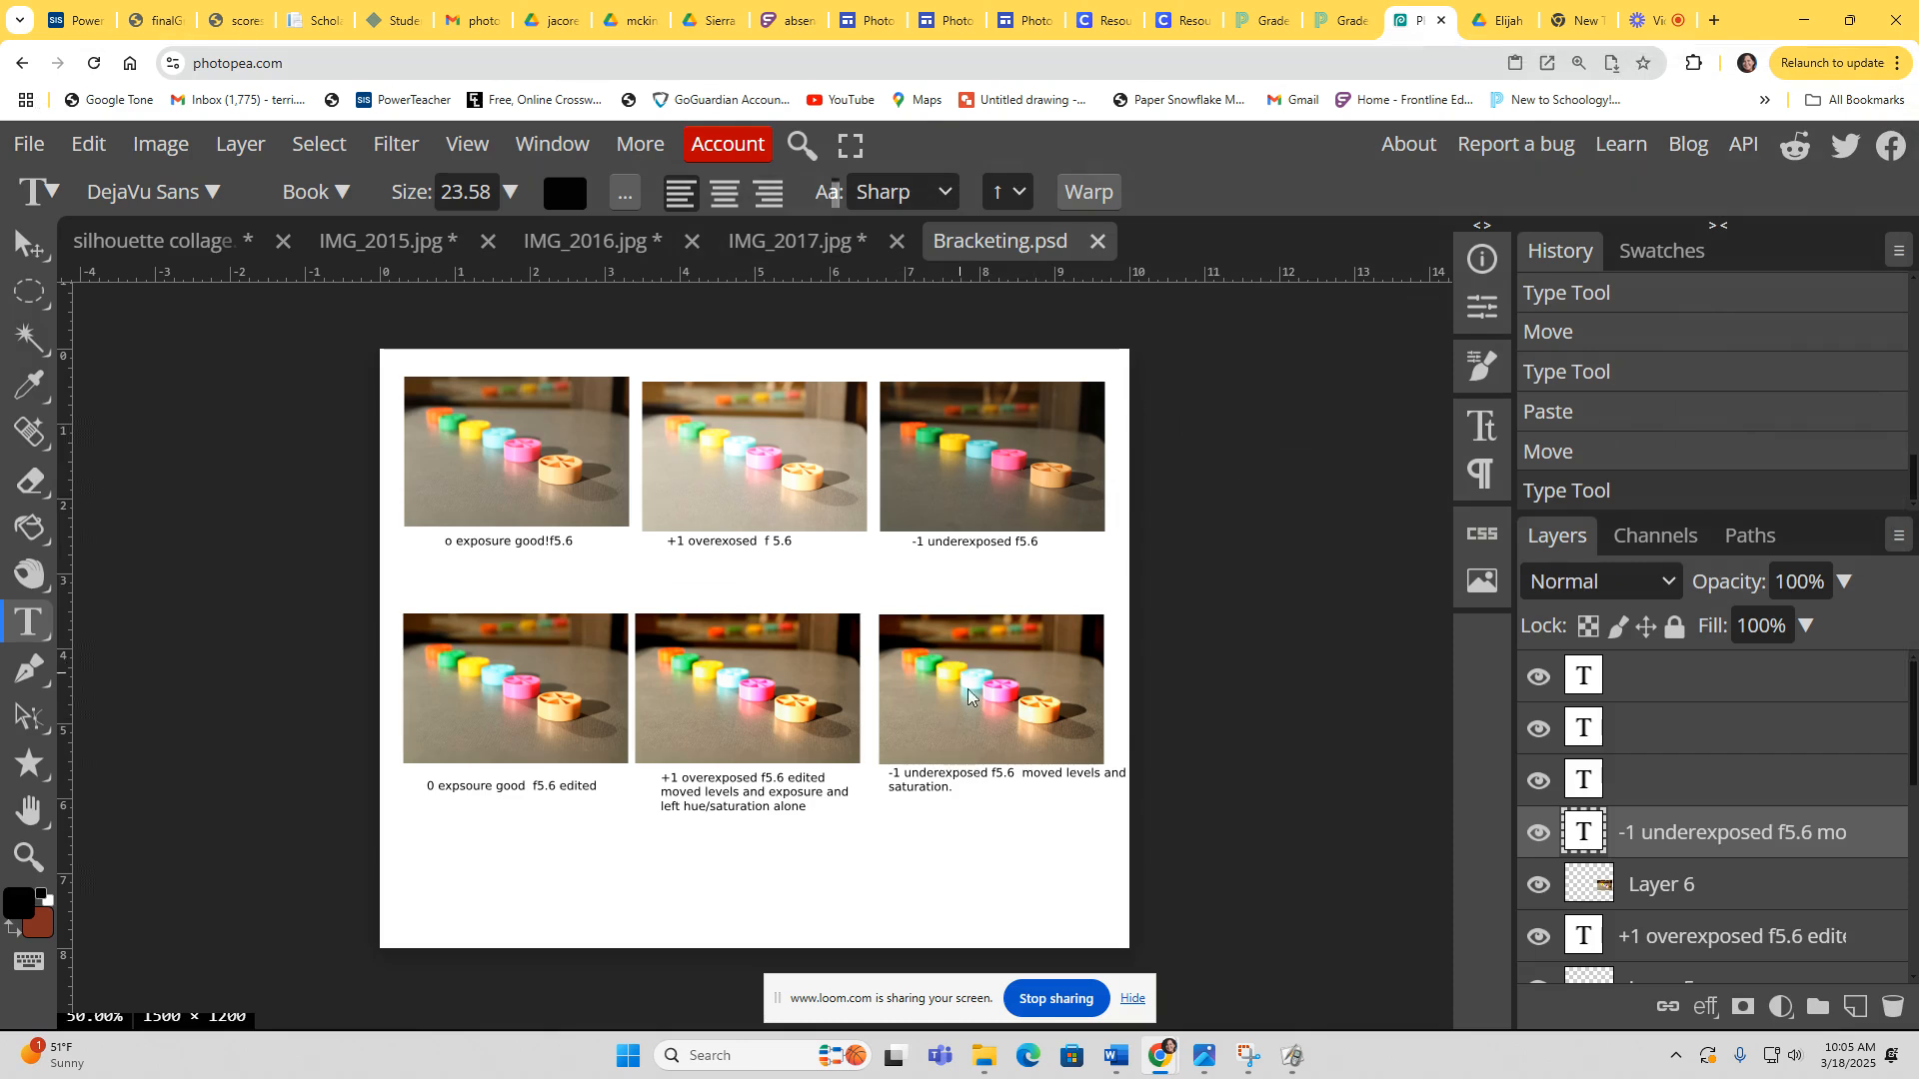
Step: In IMG_2017, hide the edited layer and duplicate the original background layer
left_click(797, 238)
left_click(1536, 675)
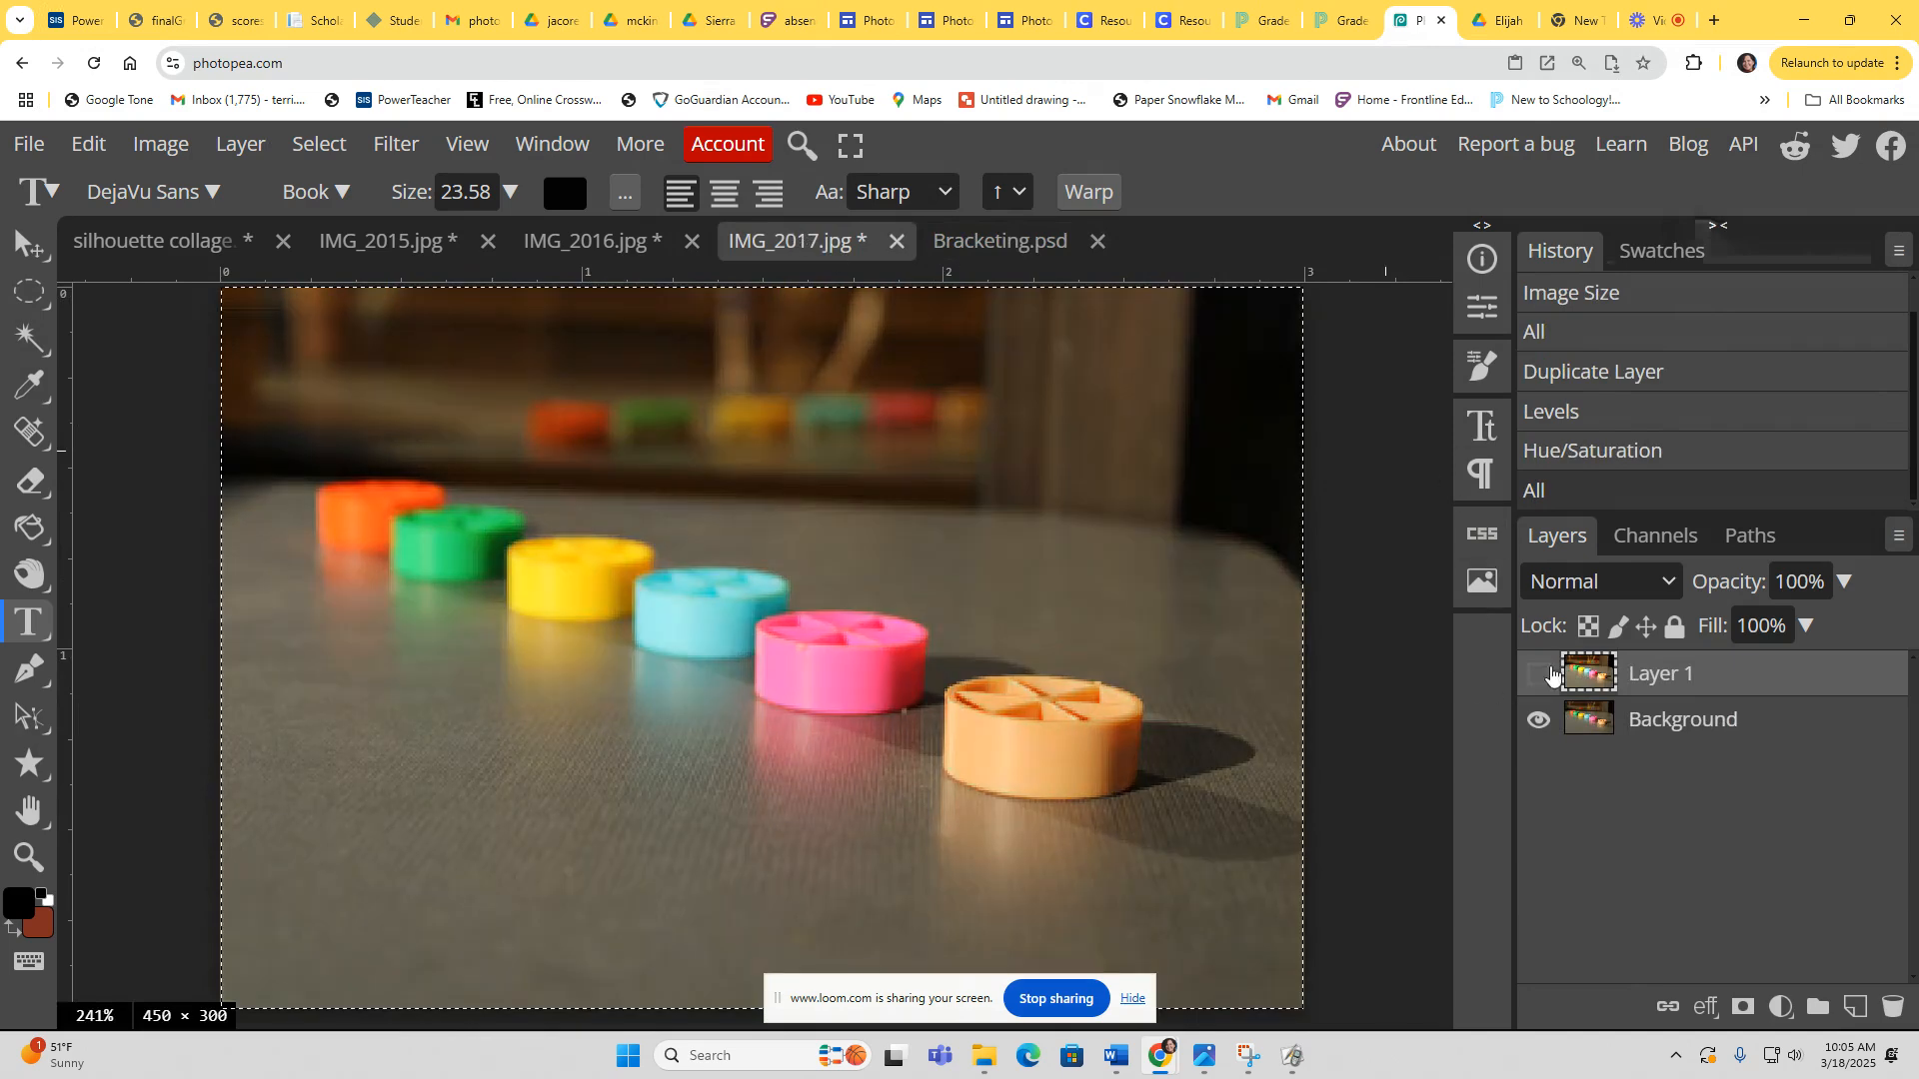
left_click(1544, 676)
left_click(1539, 676)
left_click(1591, 723)
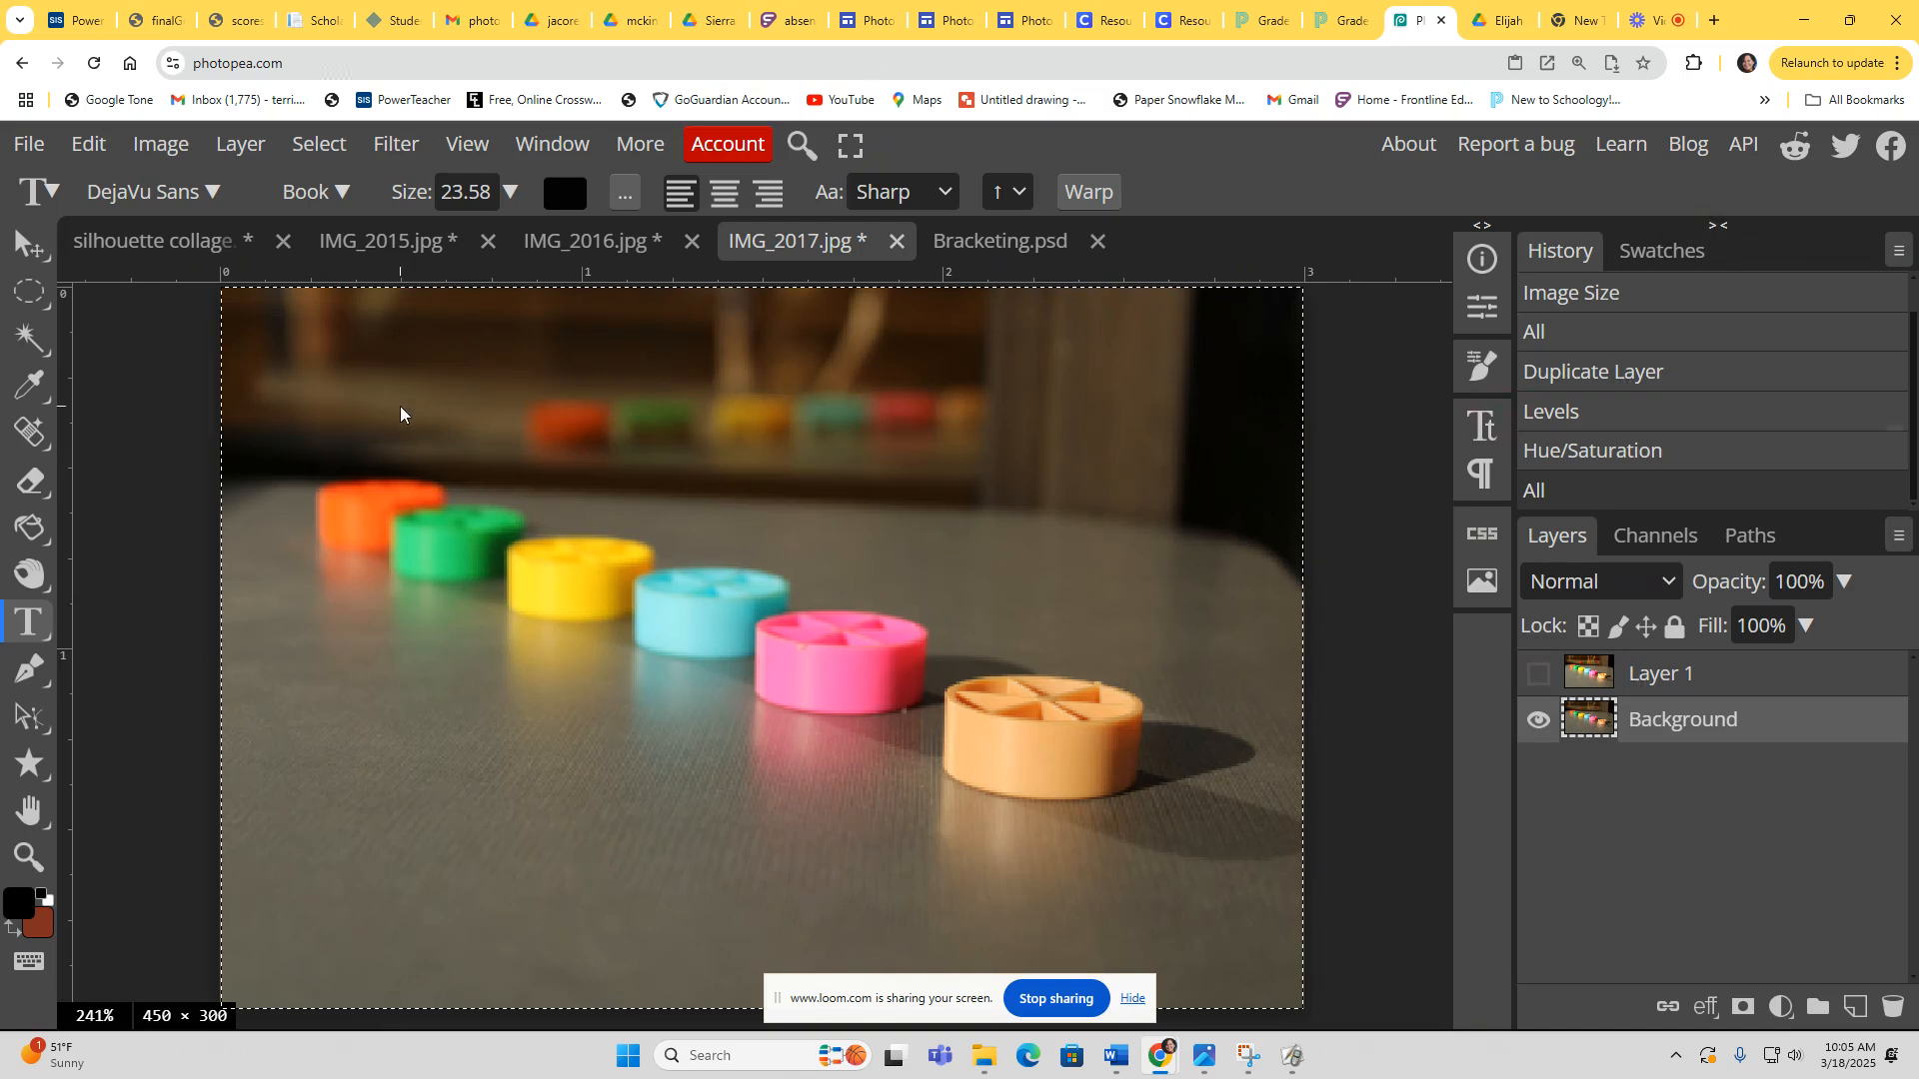
left_click(246, 150)
left_click(292, 236)
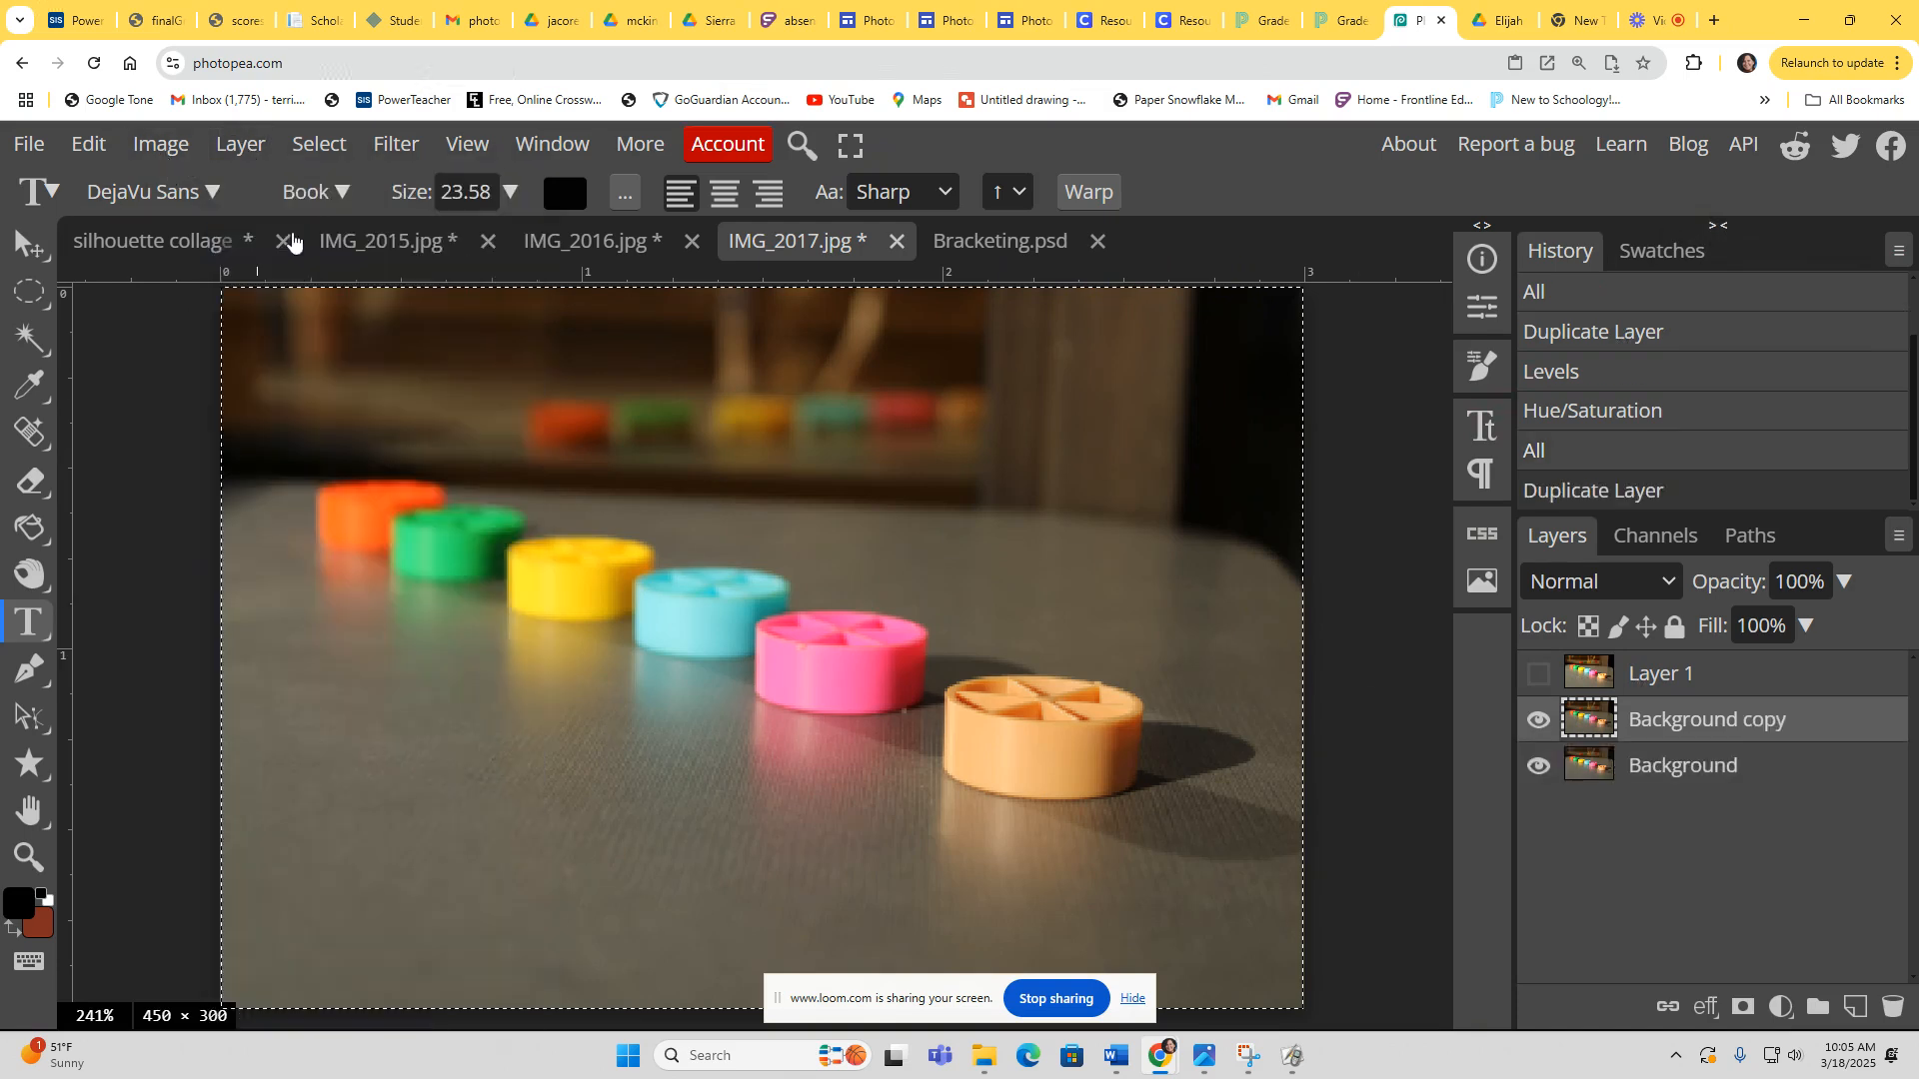
Step: Apply Levels to the copied background layer in IMG_2017, setting the input black point to 9 and white point to 246
left_click(156, 152)
mouse_move(182, 244)
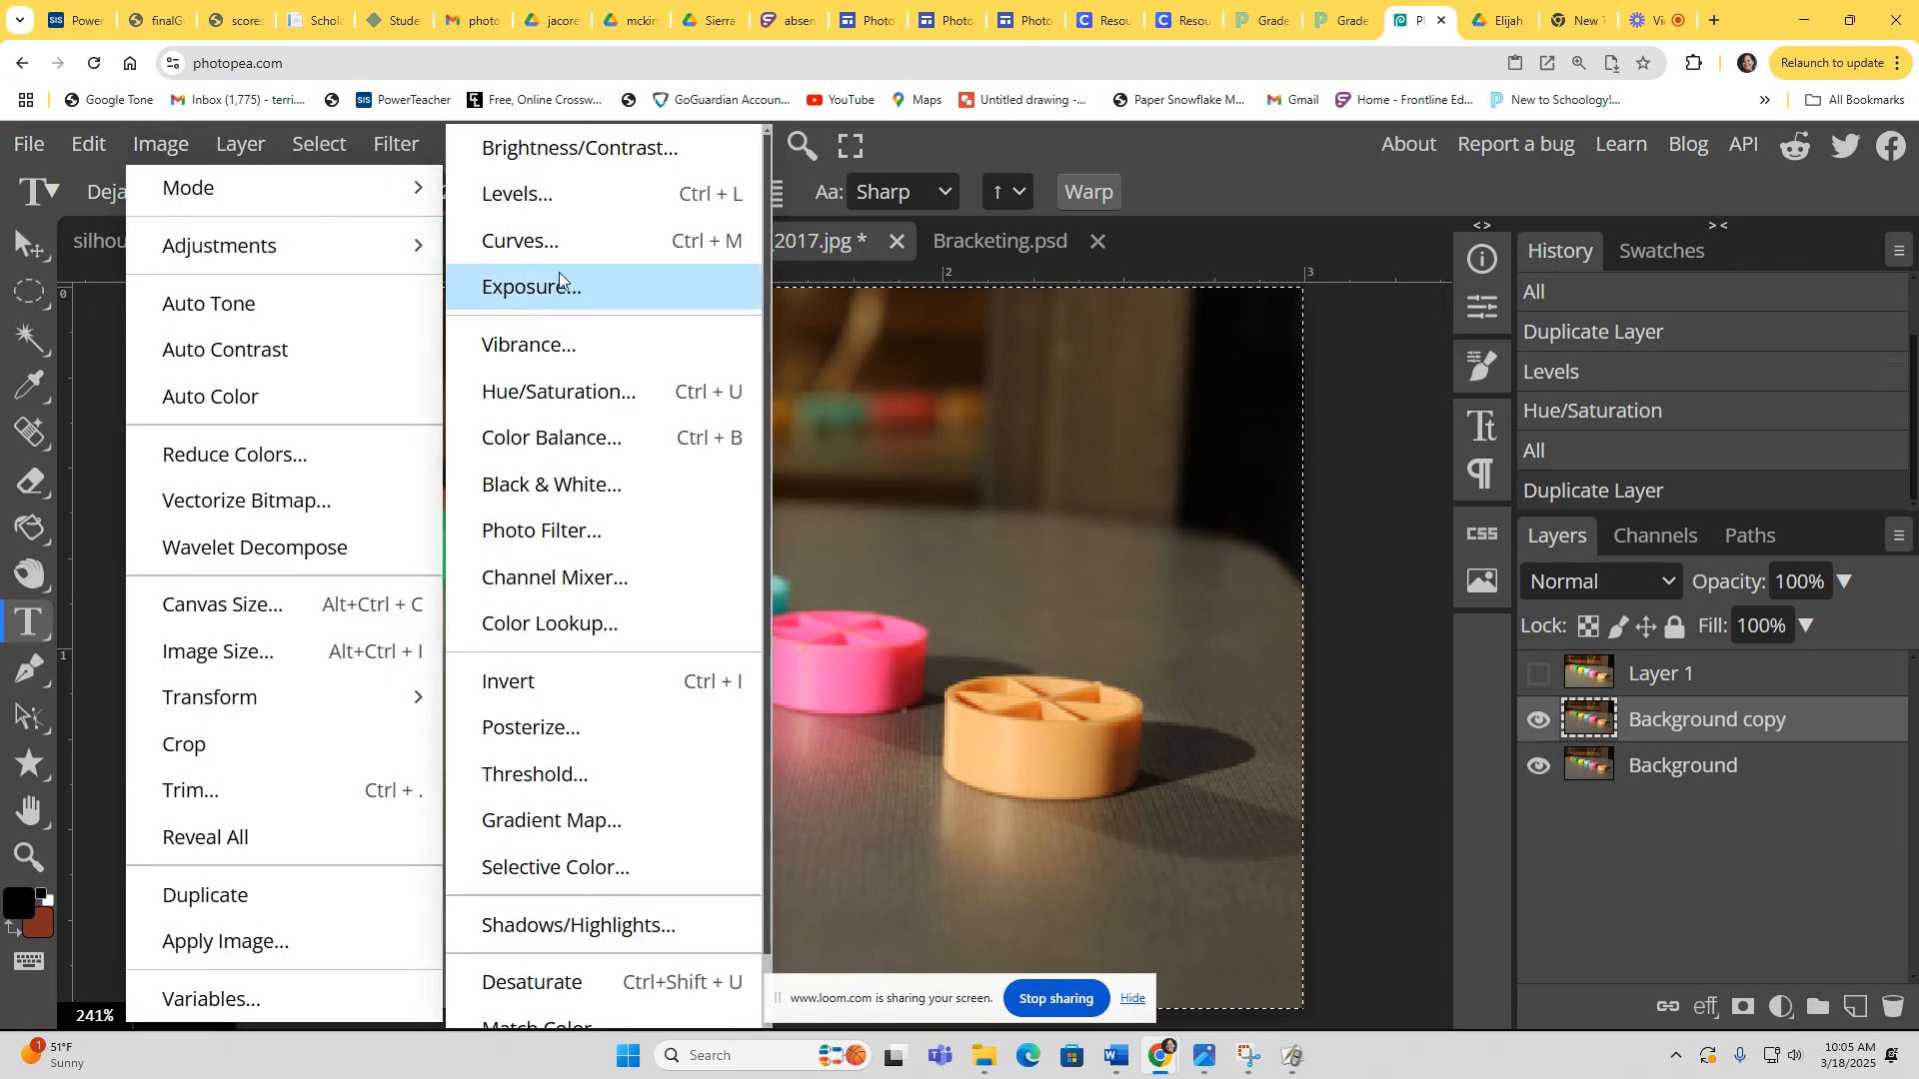
left_click(552, 209)
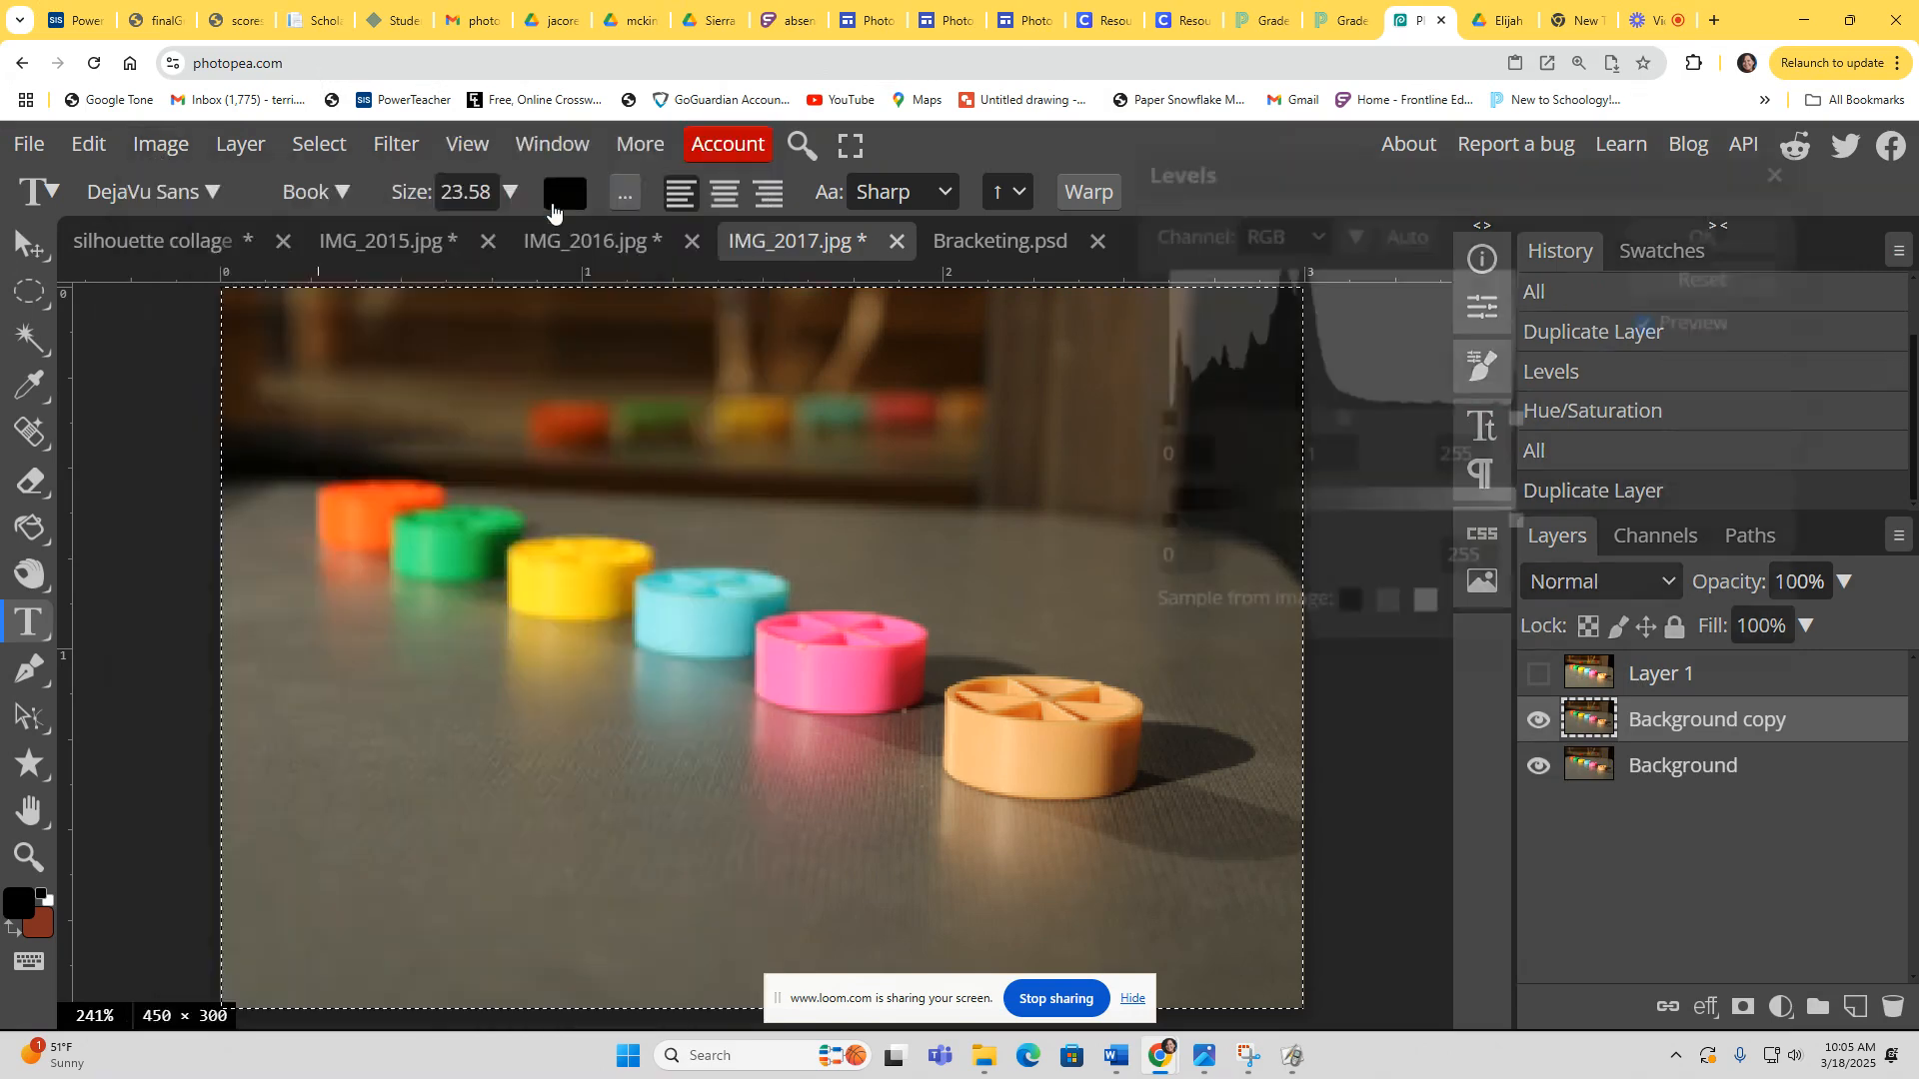
left_click_drag(1156, 422, 1171, 423)
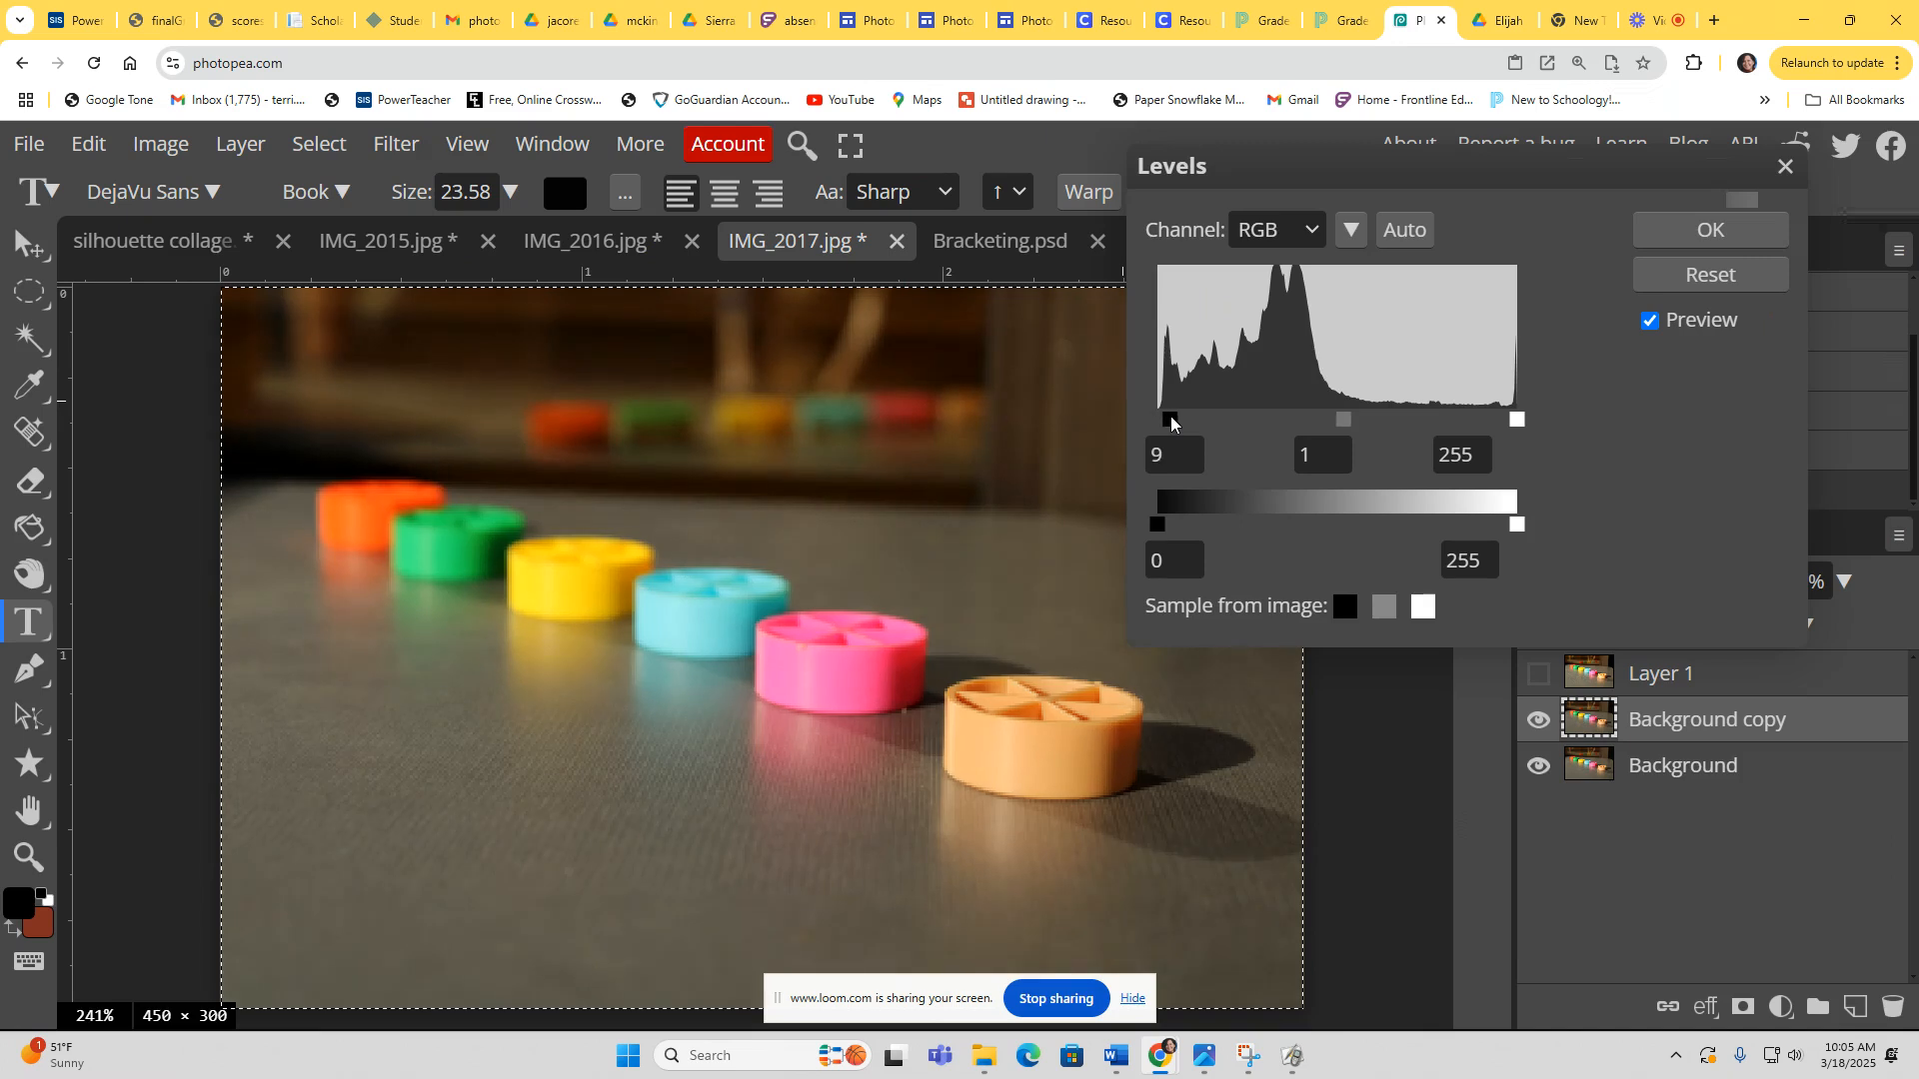
mouse_move(1516, 421)
left_mouse_down()
mouse_move(1479, 420)
mouse_move(1497, 425)
left_mouse_up()
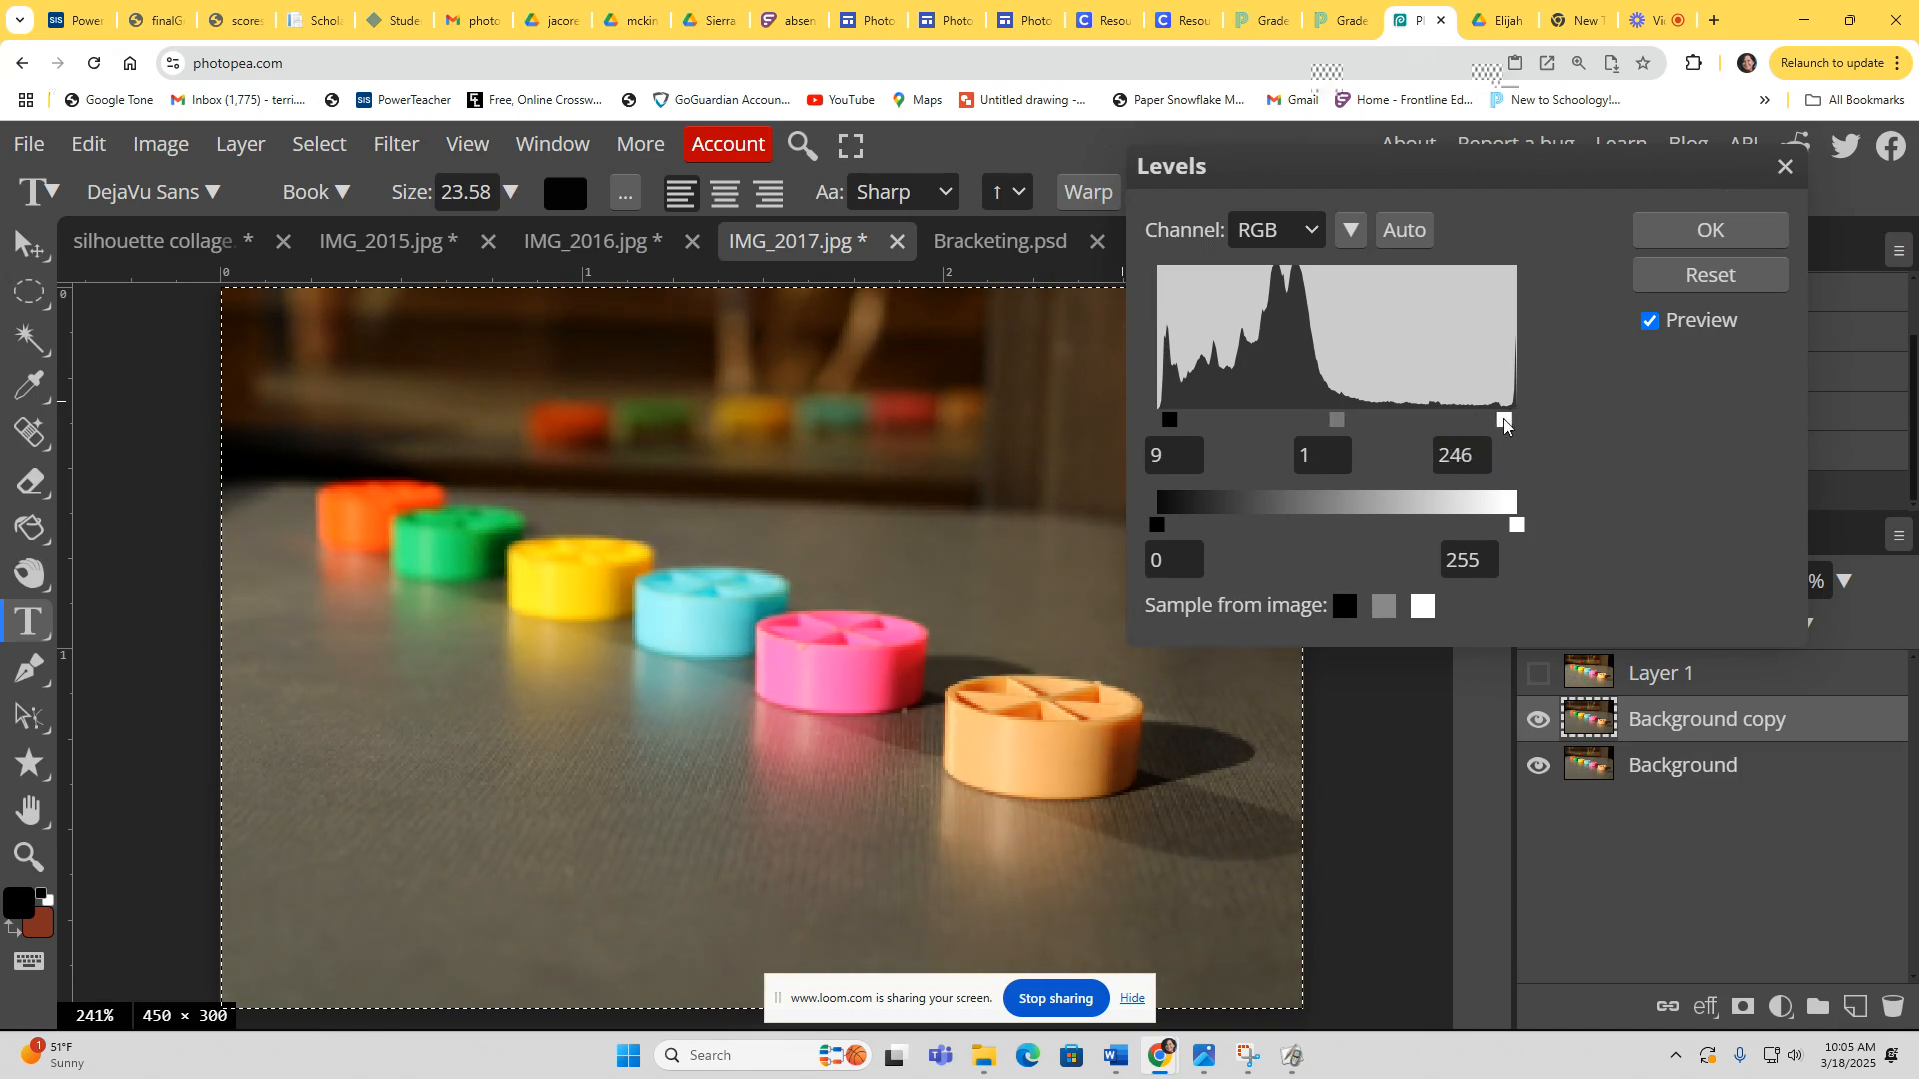
left_click(1704, 232)
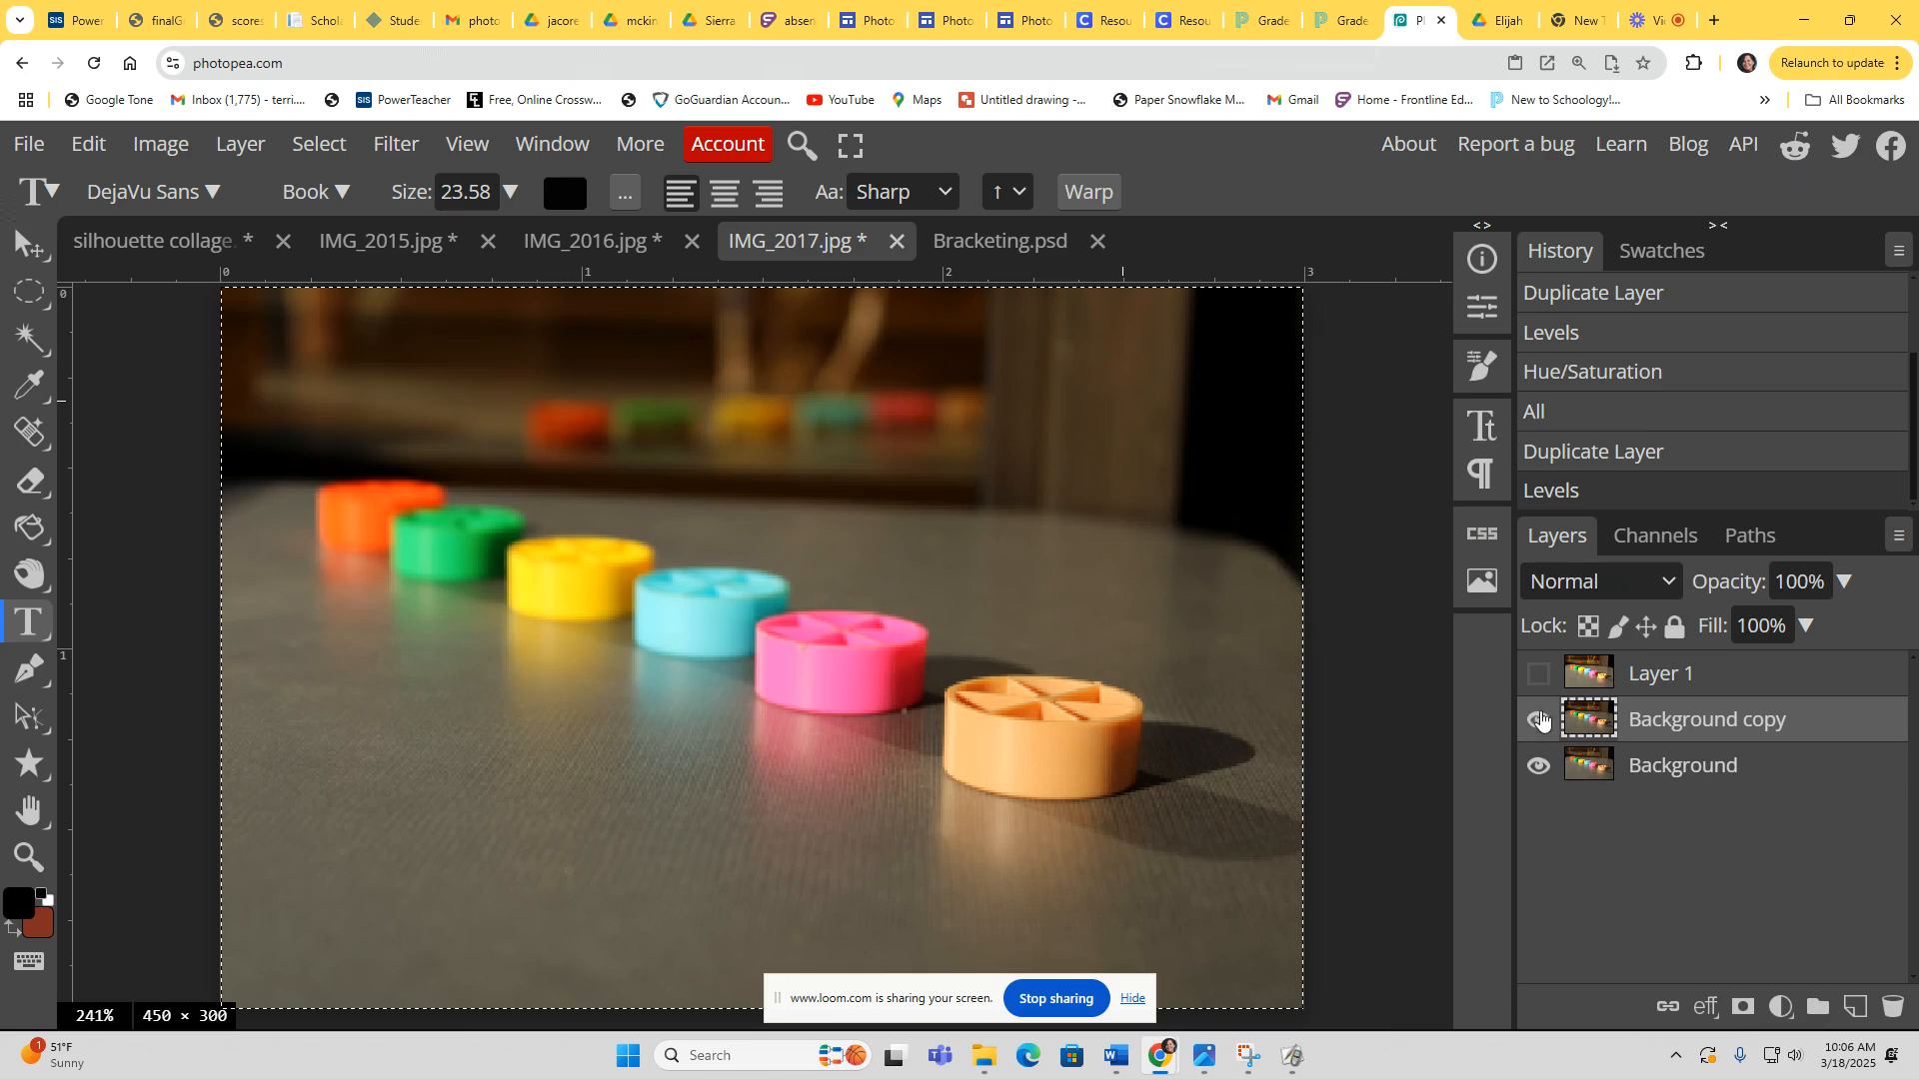
Step: Raise the saturation of the same layer slightly with Hue/Saturation
left_click(146, 145)
mouse_move(192, 250)
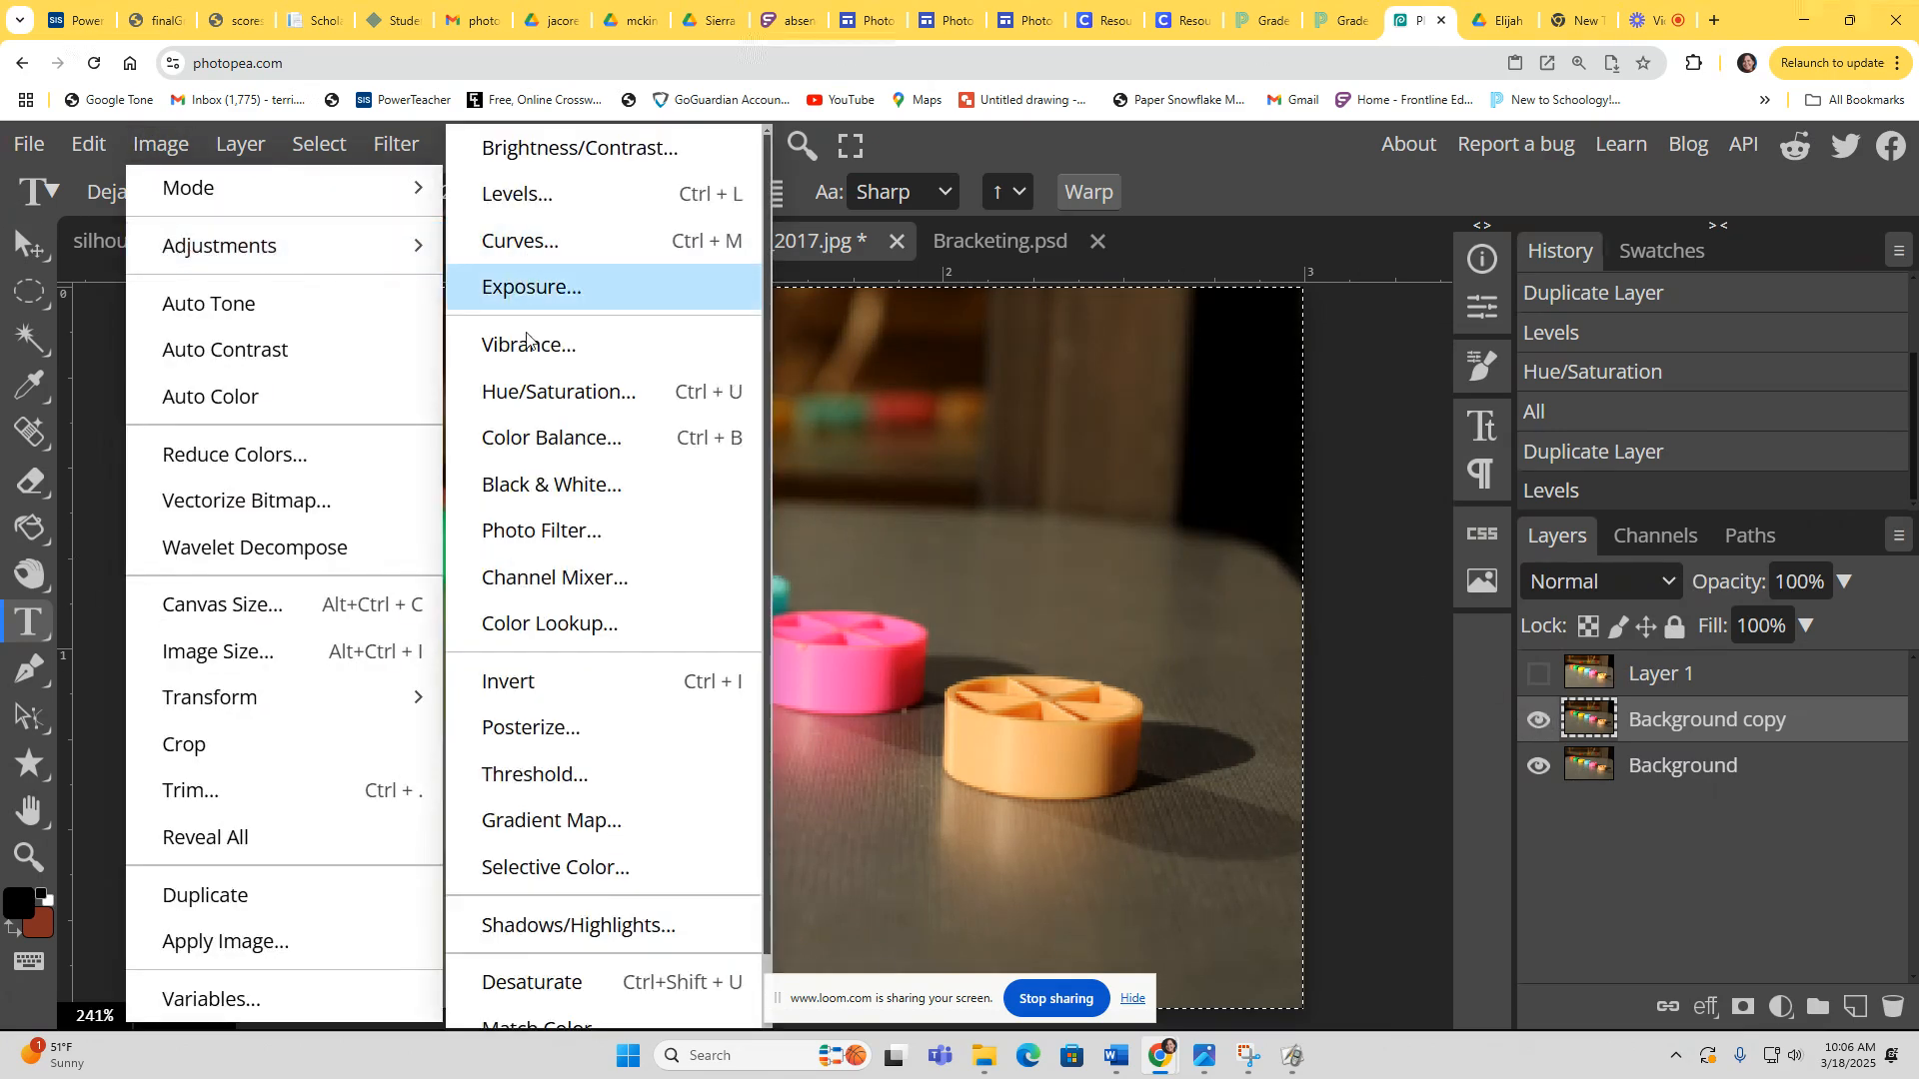
left_click(527, 398)
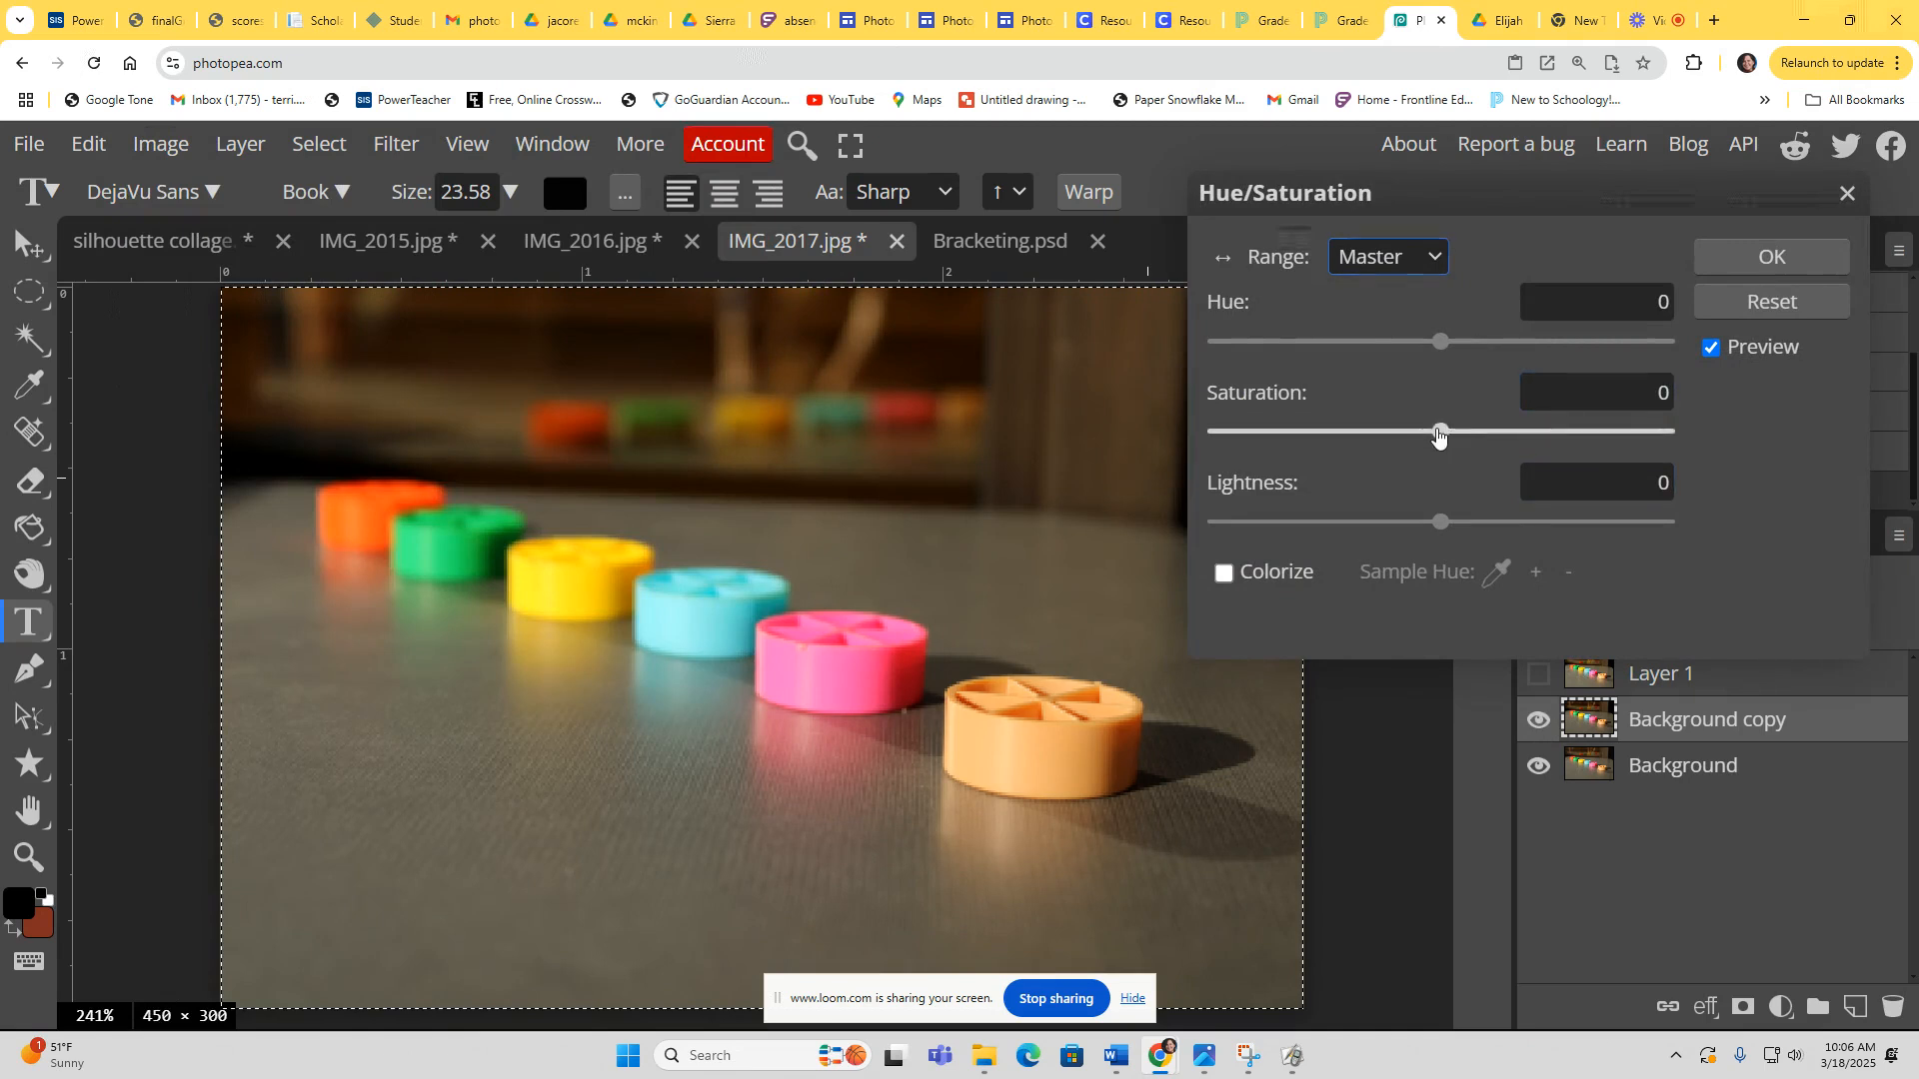
mouse_move(1437, 433)
left_mouse_down()
mouse_move(1502, 434)
mouse_move(1454, 452)
left_mouse_up()
left_click(1769, 257)
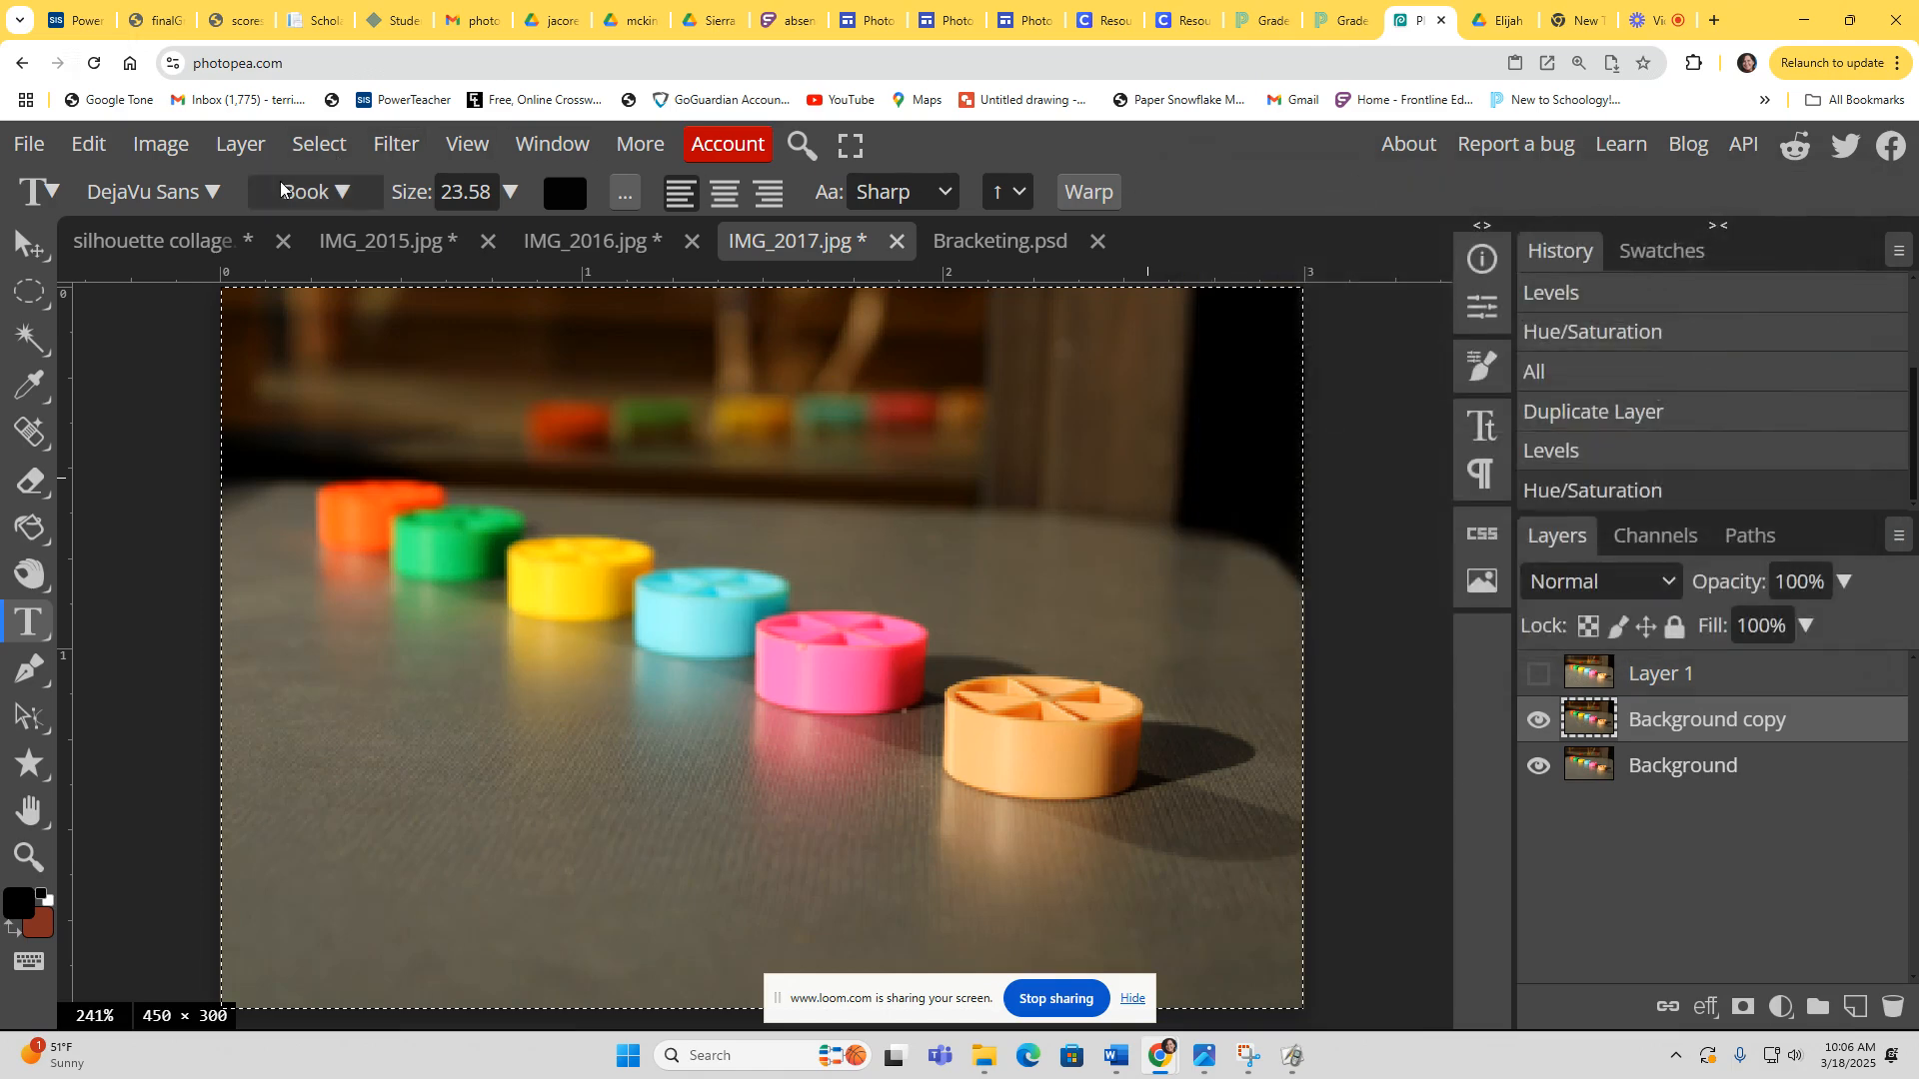
Step: Copy the edited photo, paste it into Bracketing, and move it onto the sixth photo's position
left_click(312, 148)
left_click(96, 148)
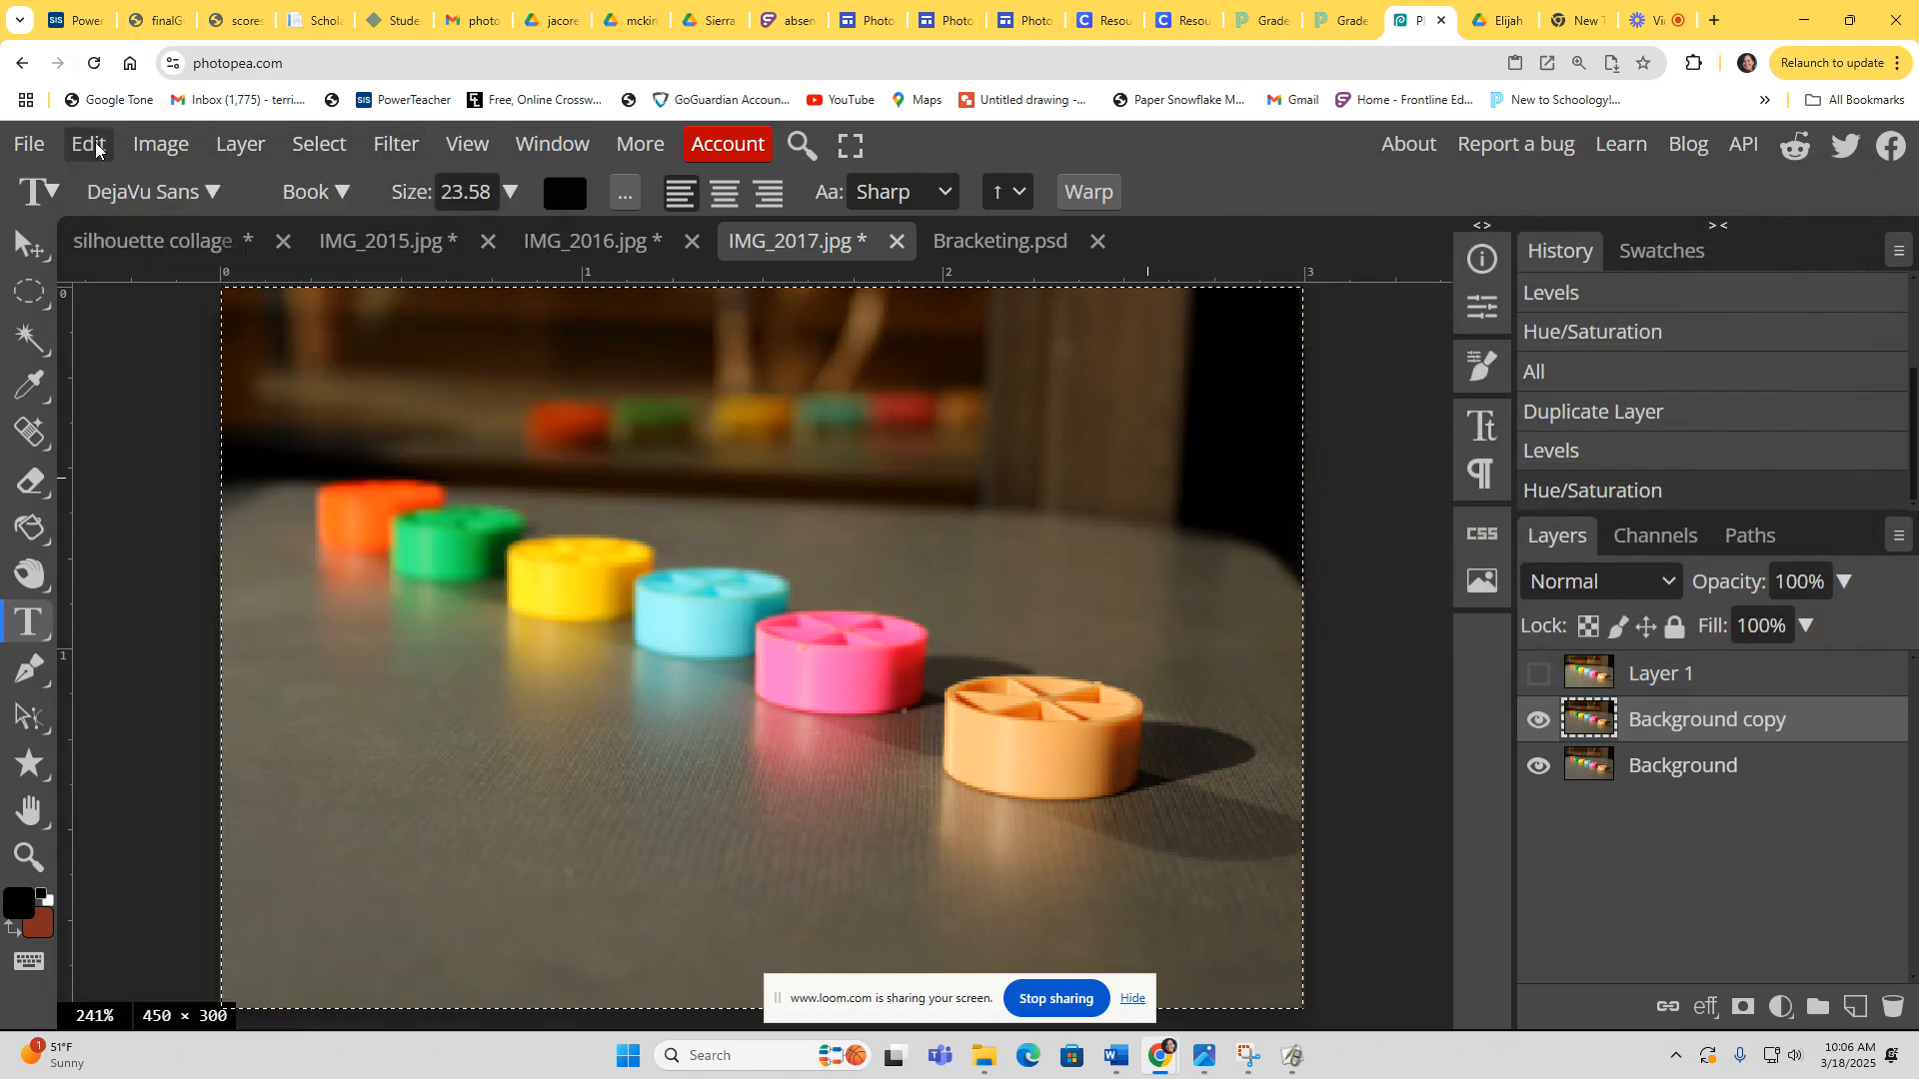
left_click(95, 148)
left_click(120, 436)
left_click(1018, 247)
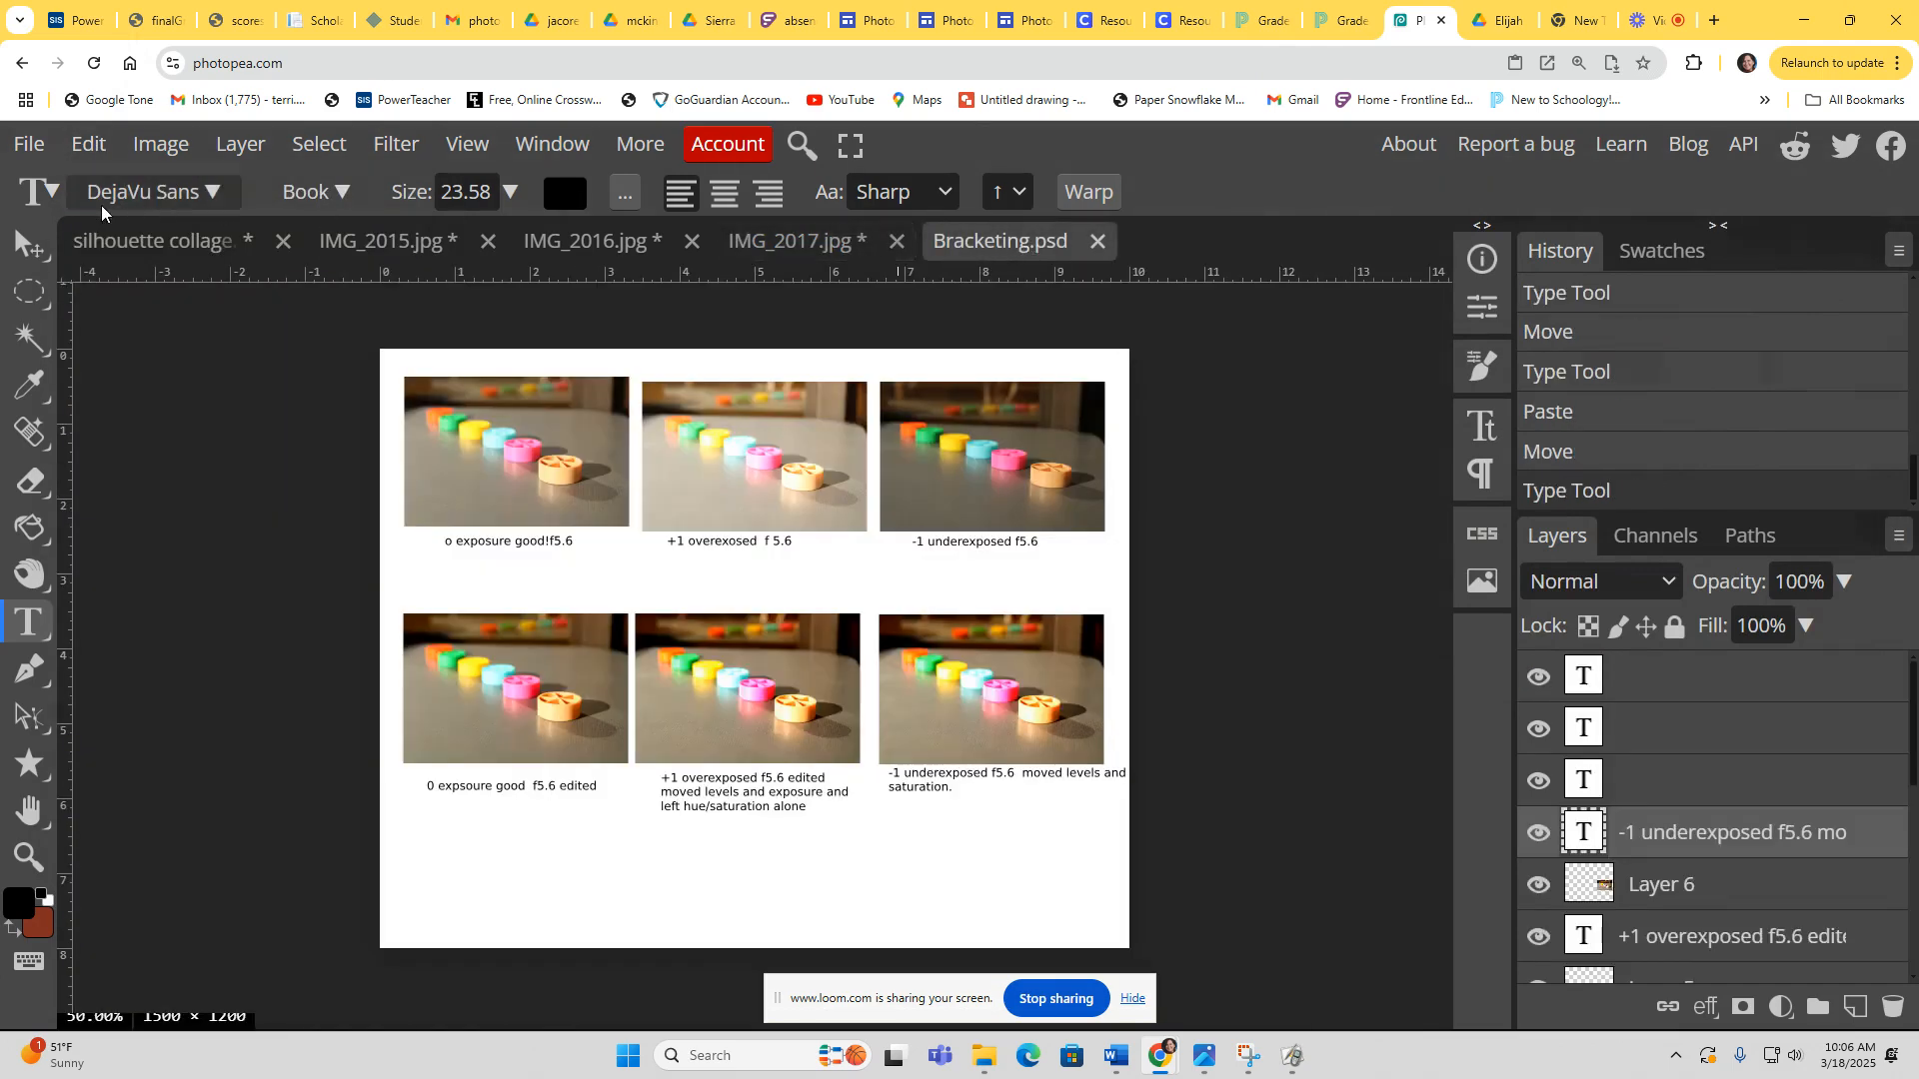
left_click(89, 144)
left_click(154, 541)
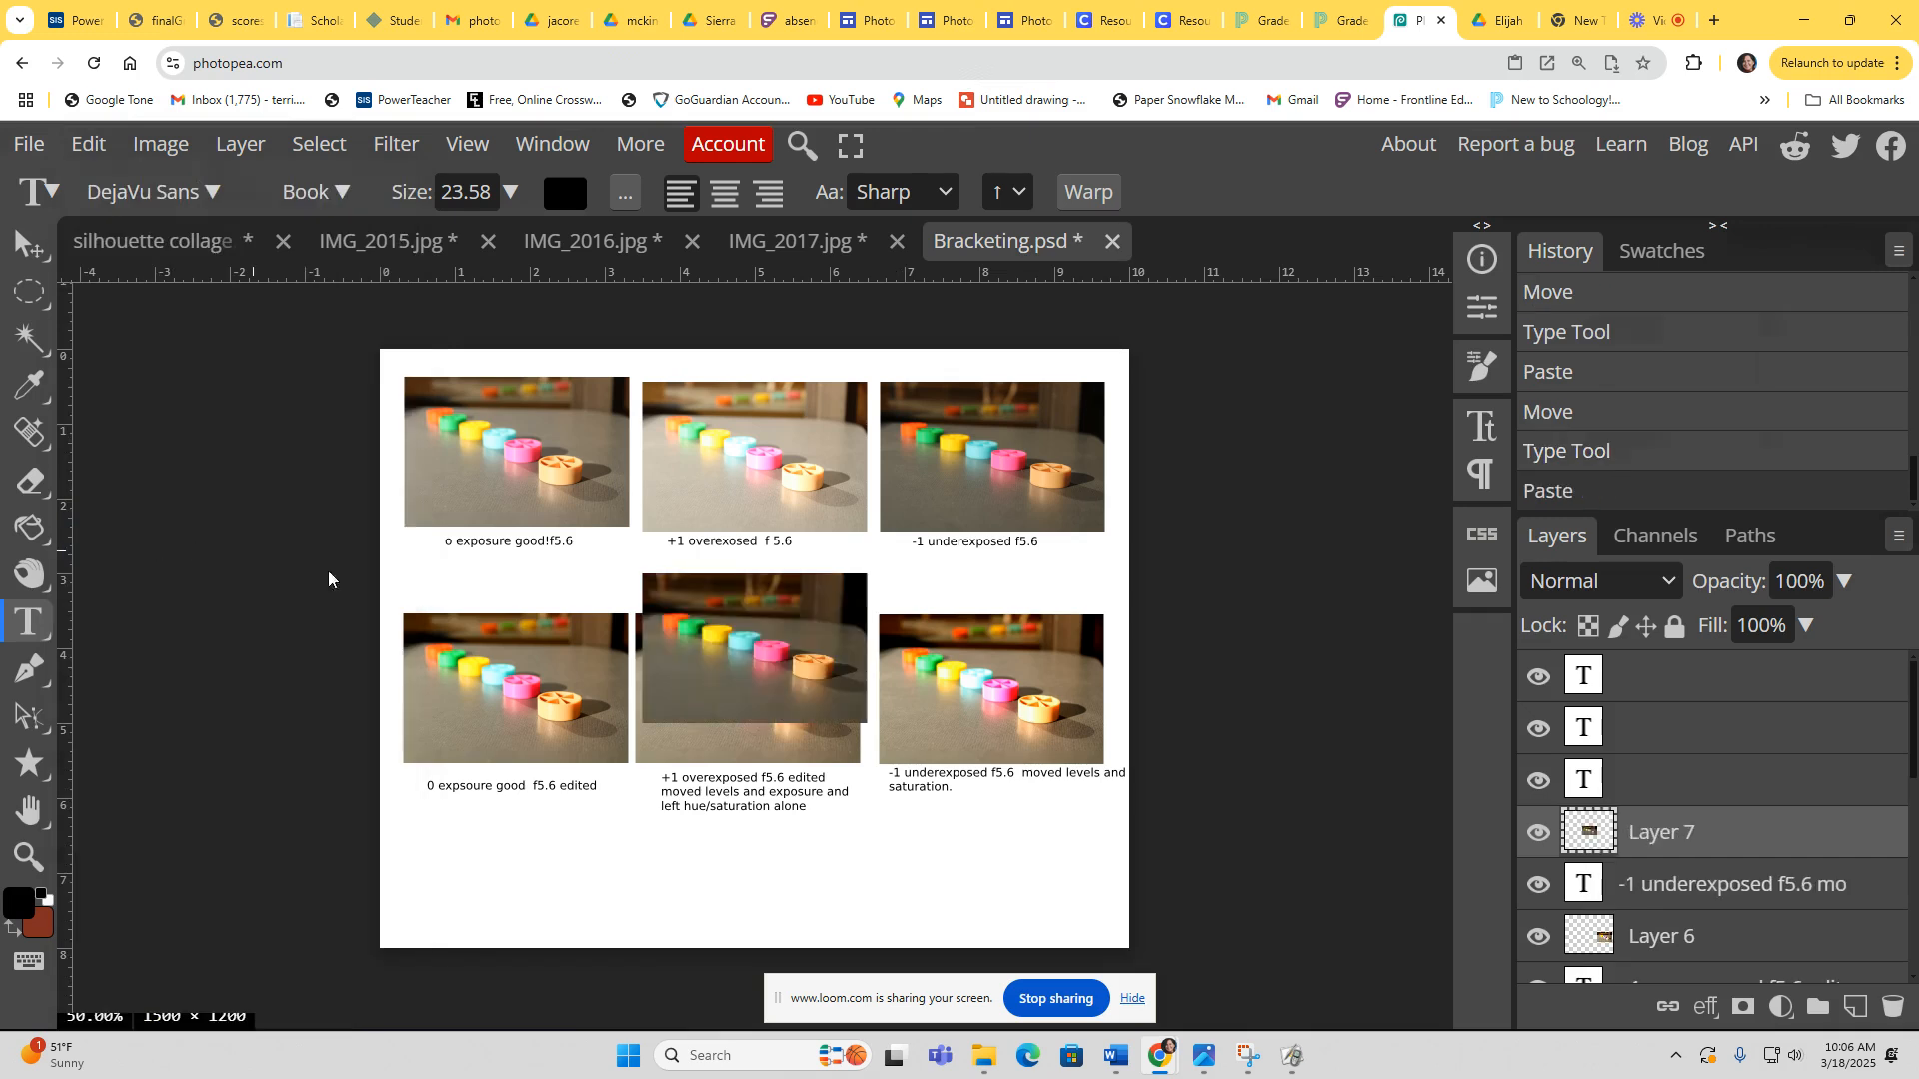
left_click(699, 698)
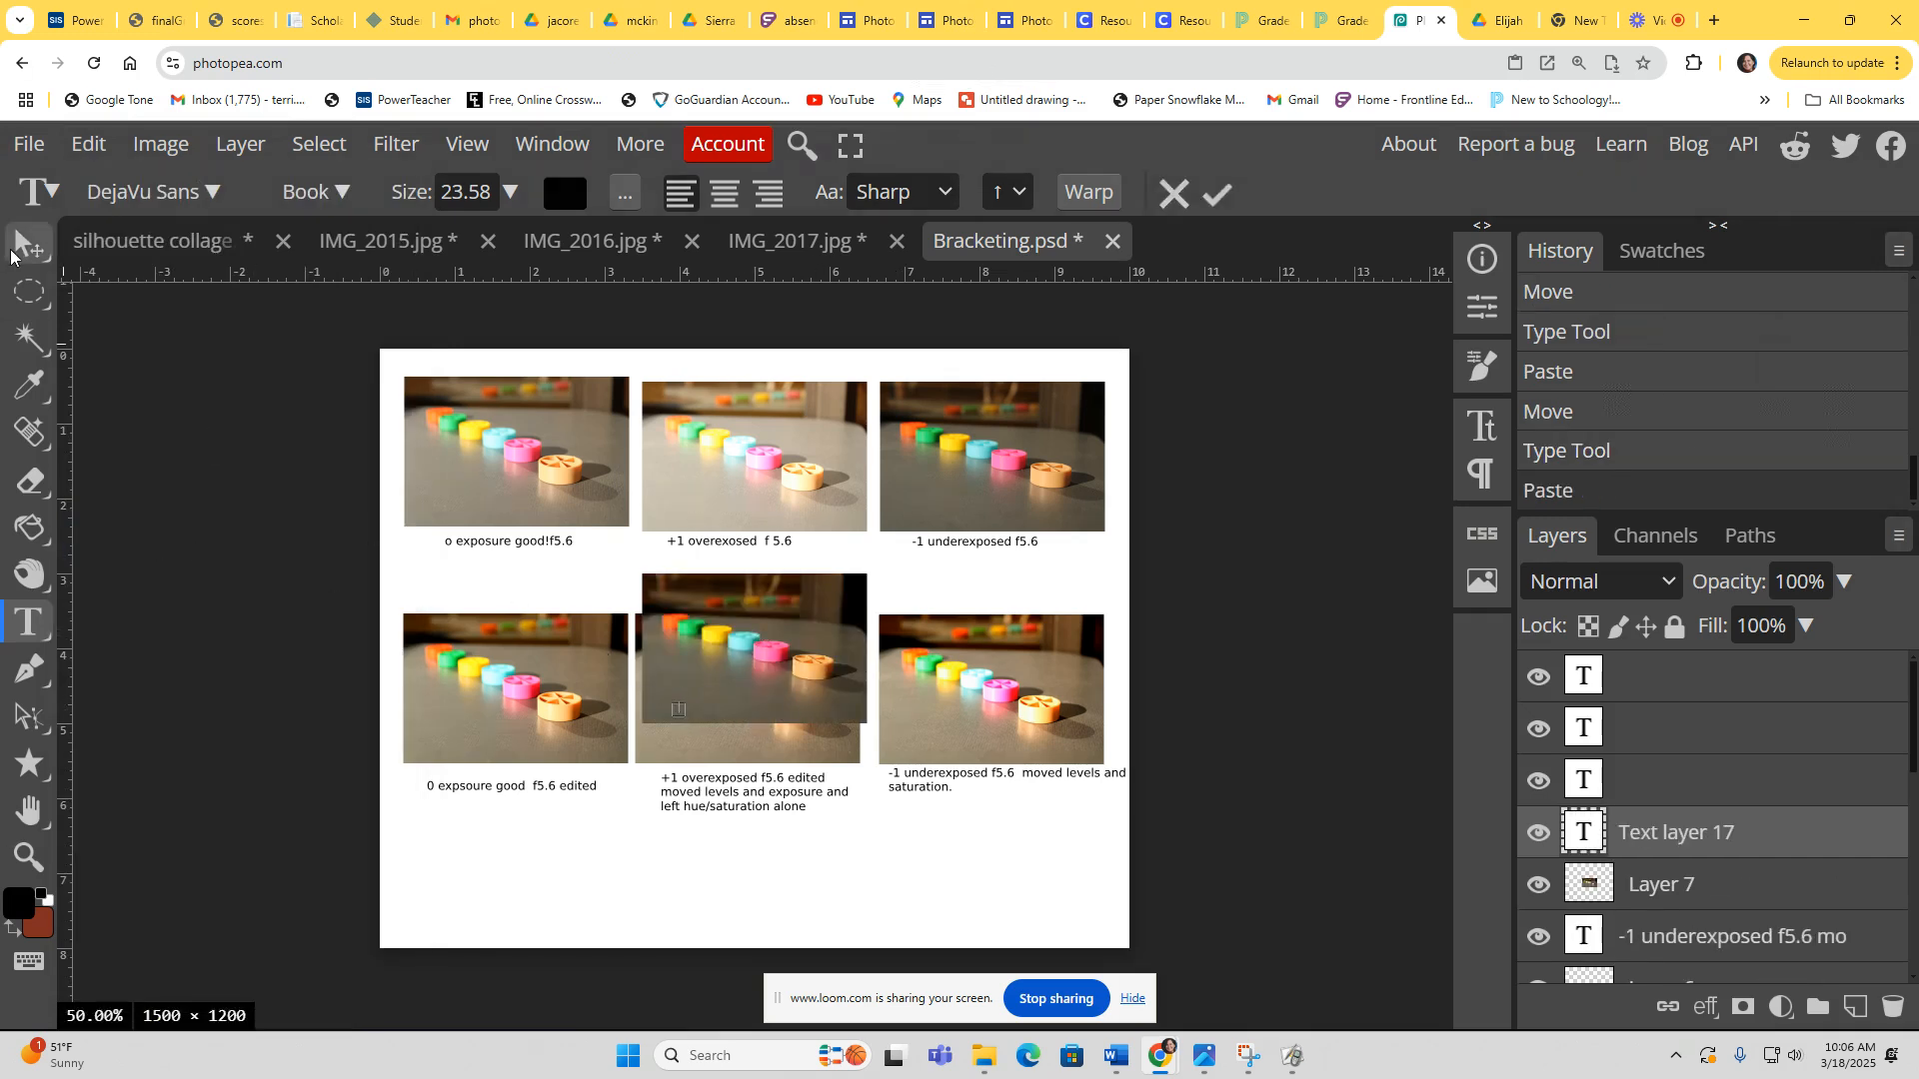
left_click(26, 247)
left_click_drag(755, 637, 992, 670)
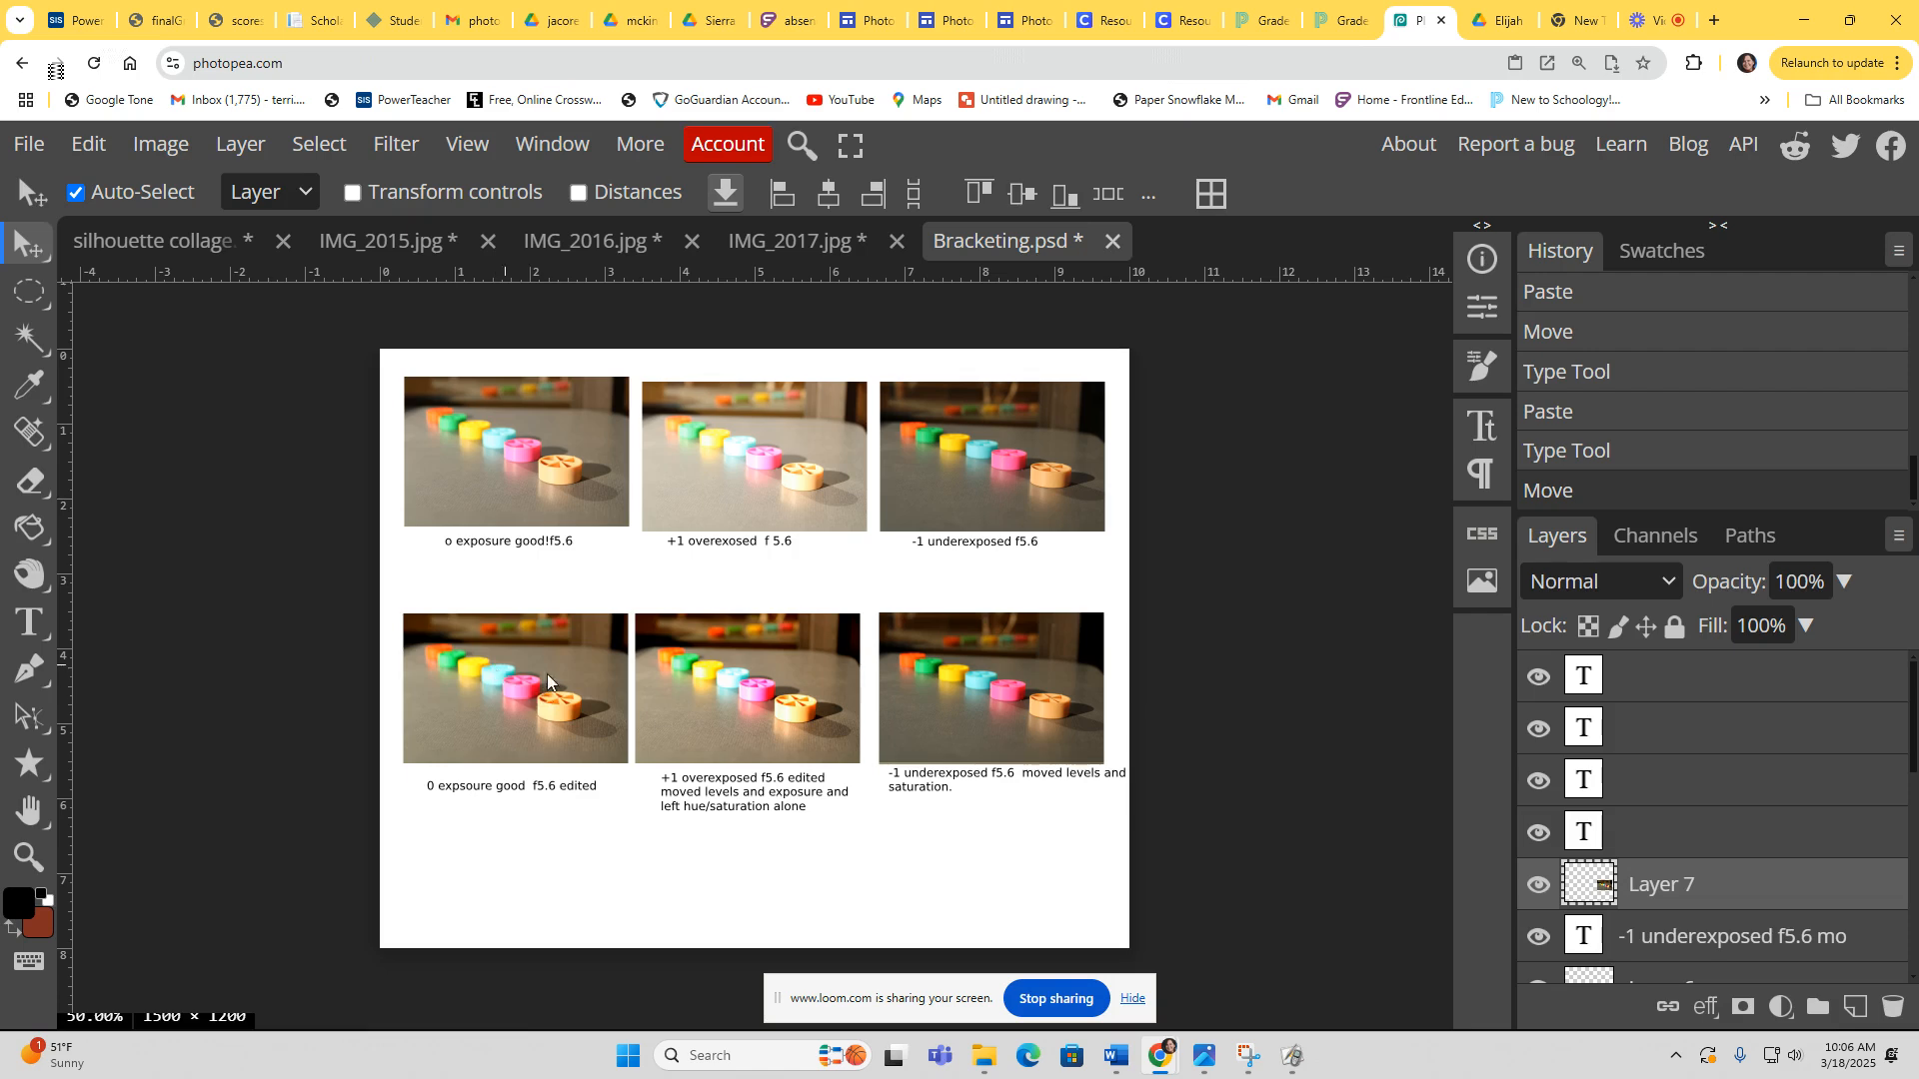
Step: Save the collage as Bracketing.psd, replacing the existing file
left_click(22, 147)
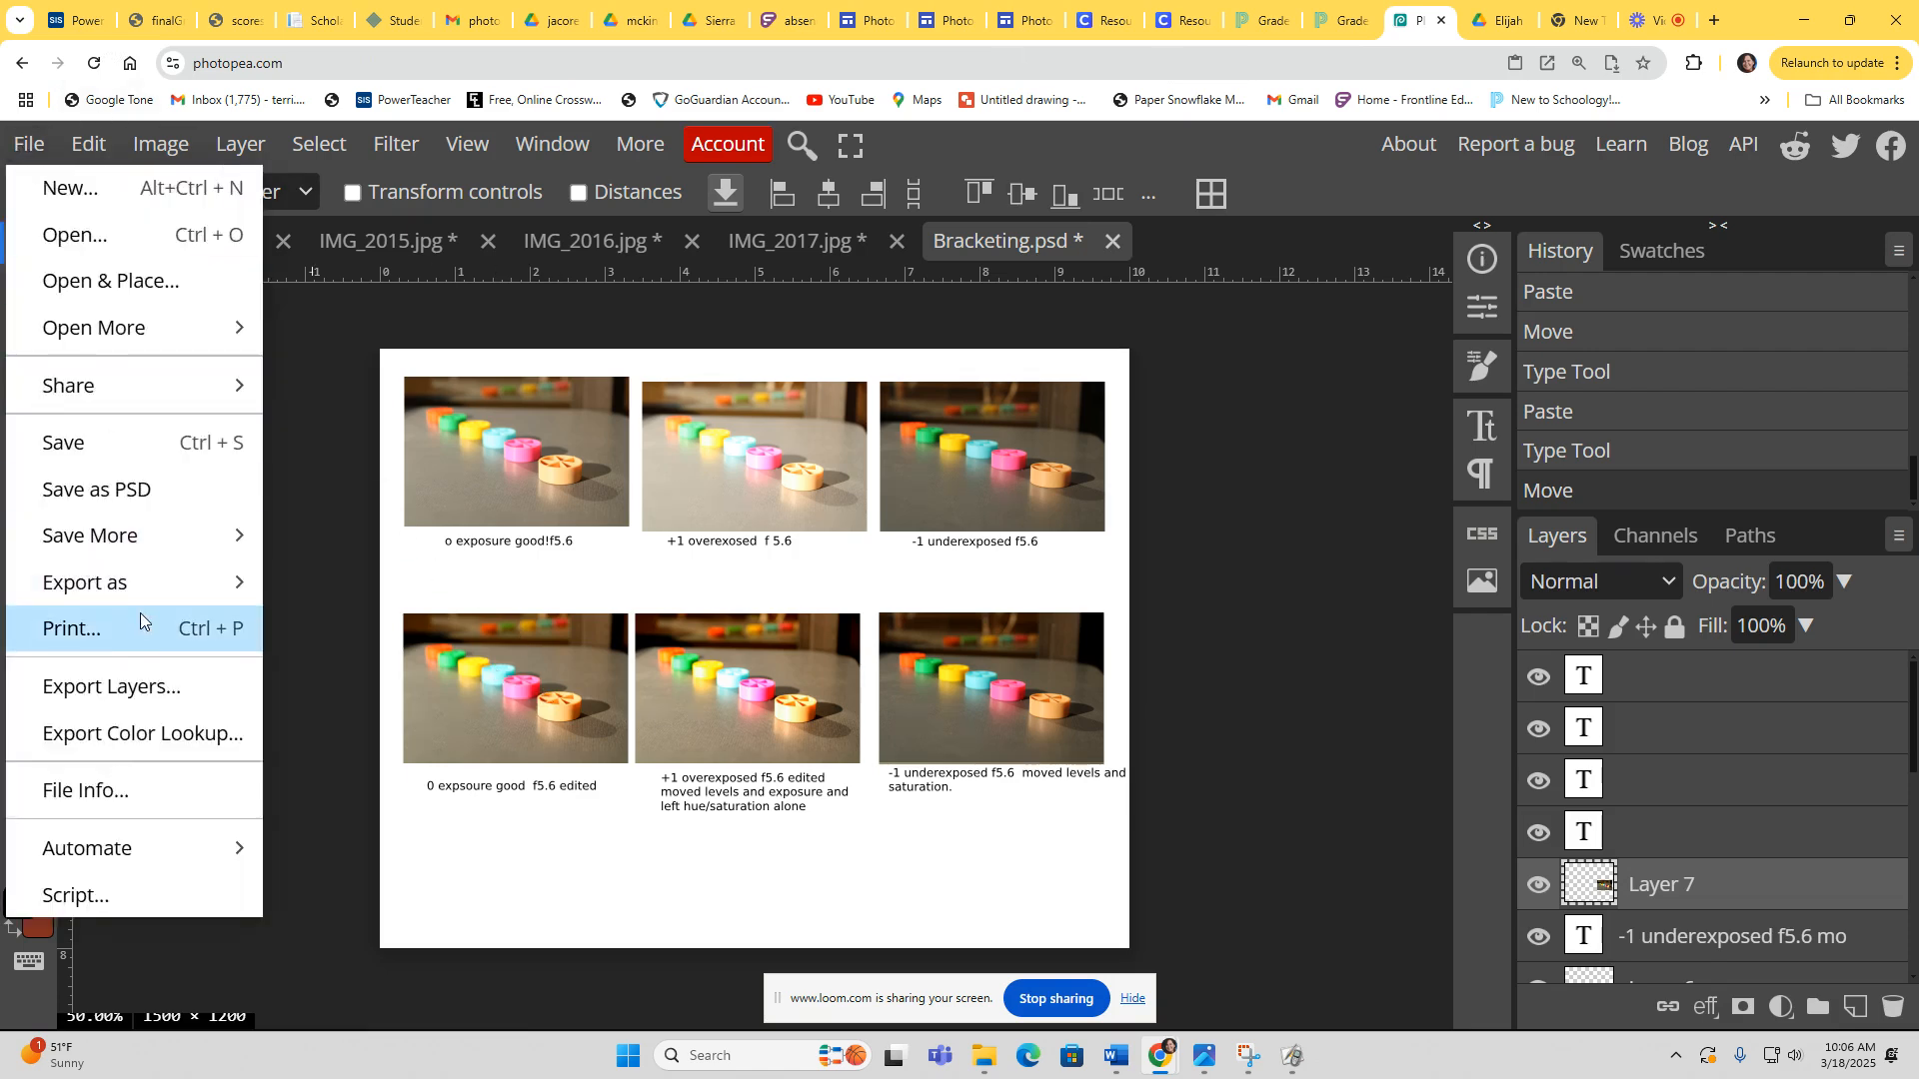
left_click(148, 486)
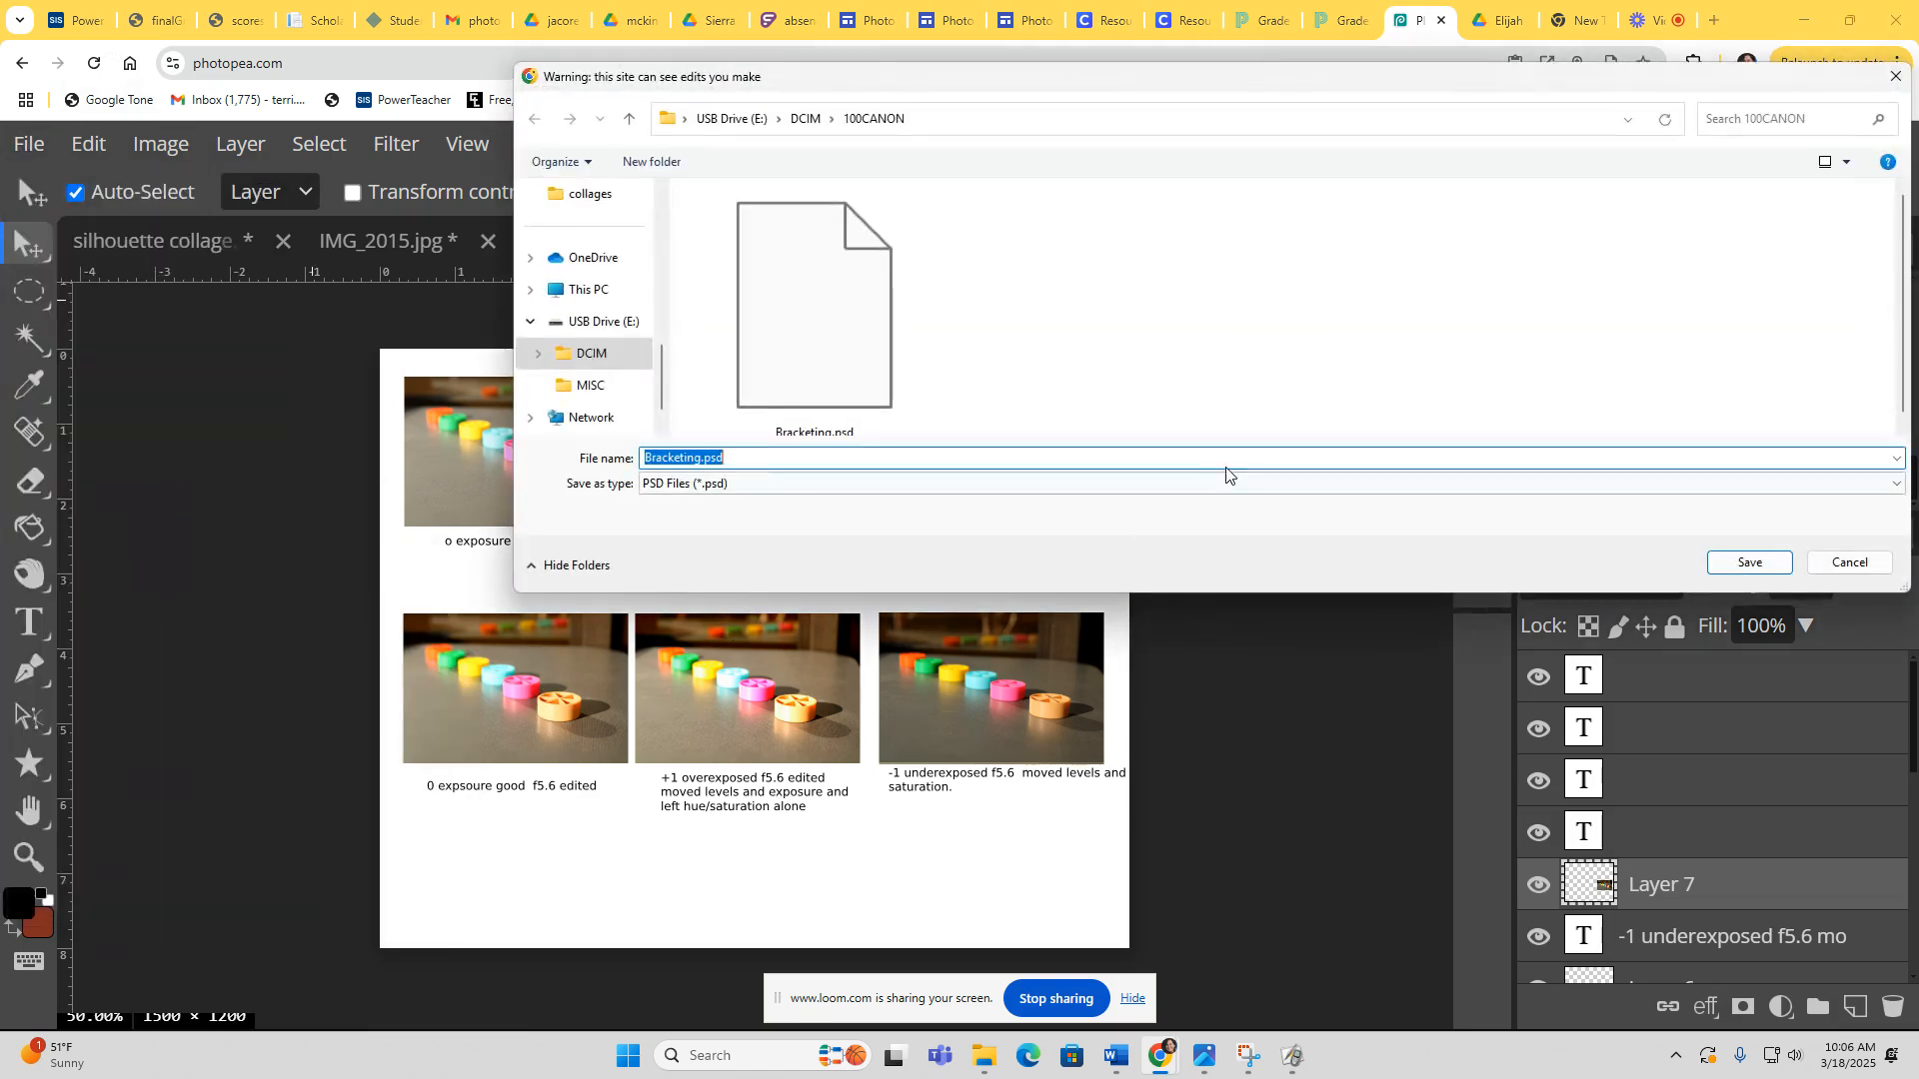
left_click(1749, 563)
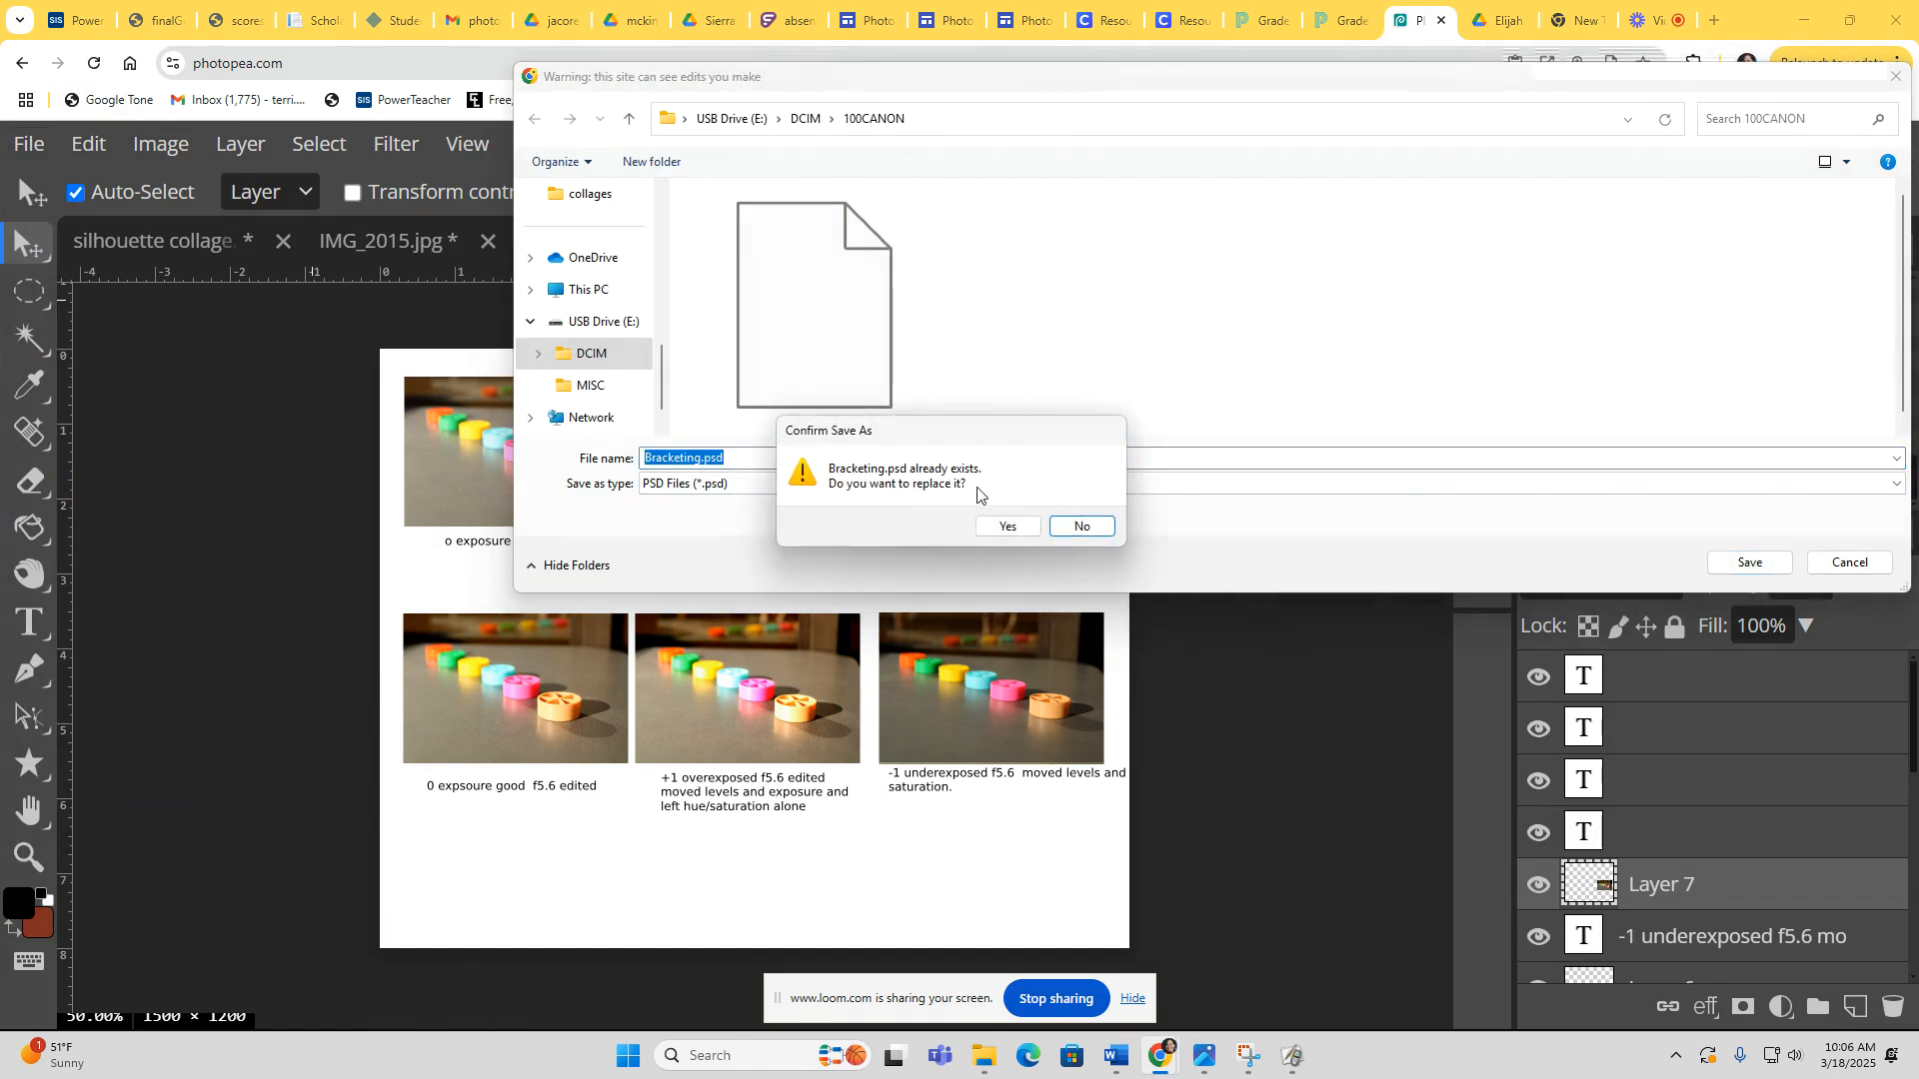
left_click(1002, 527)
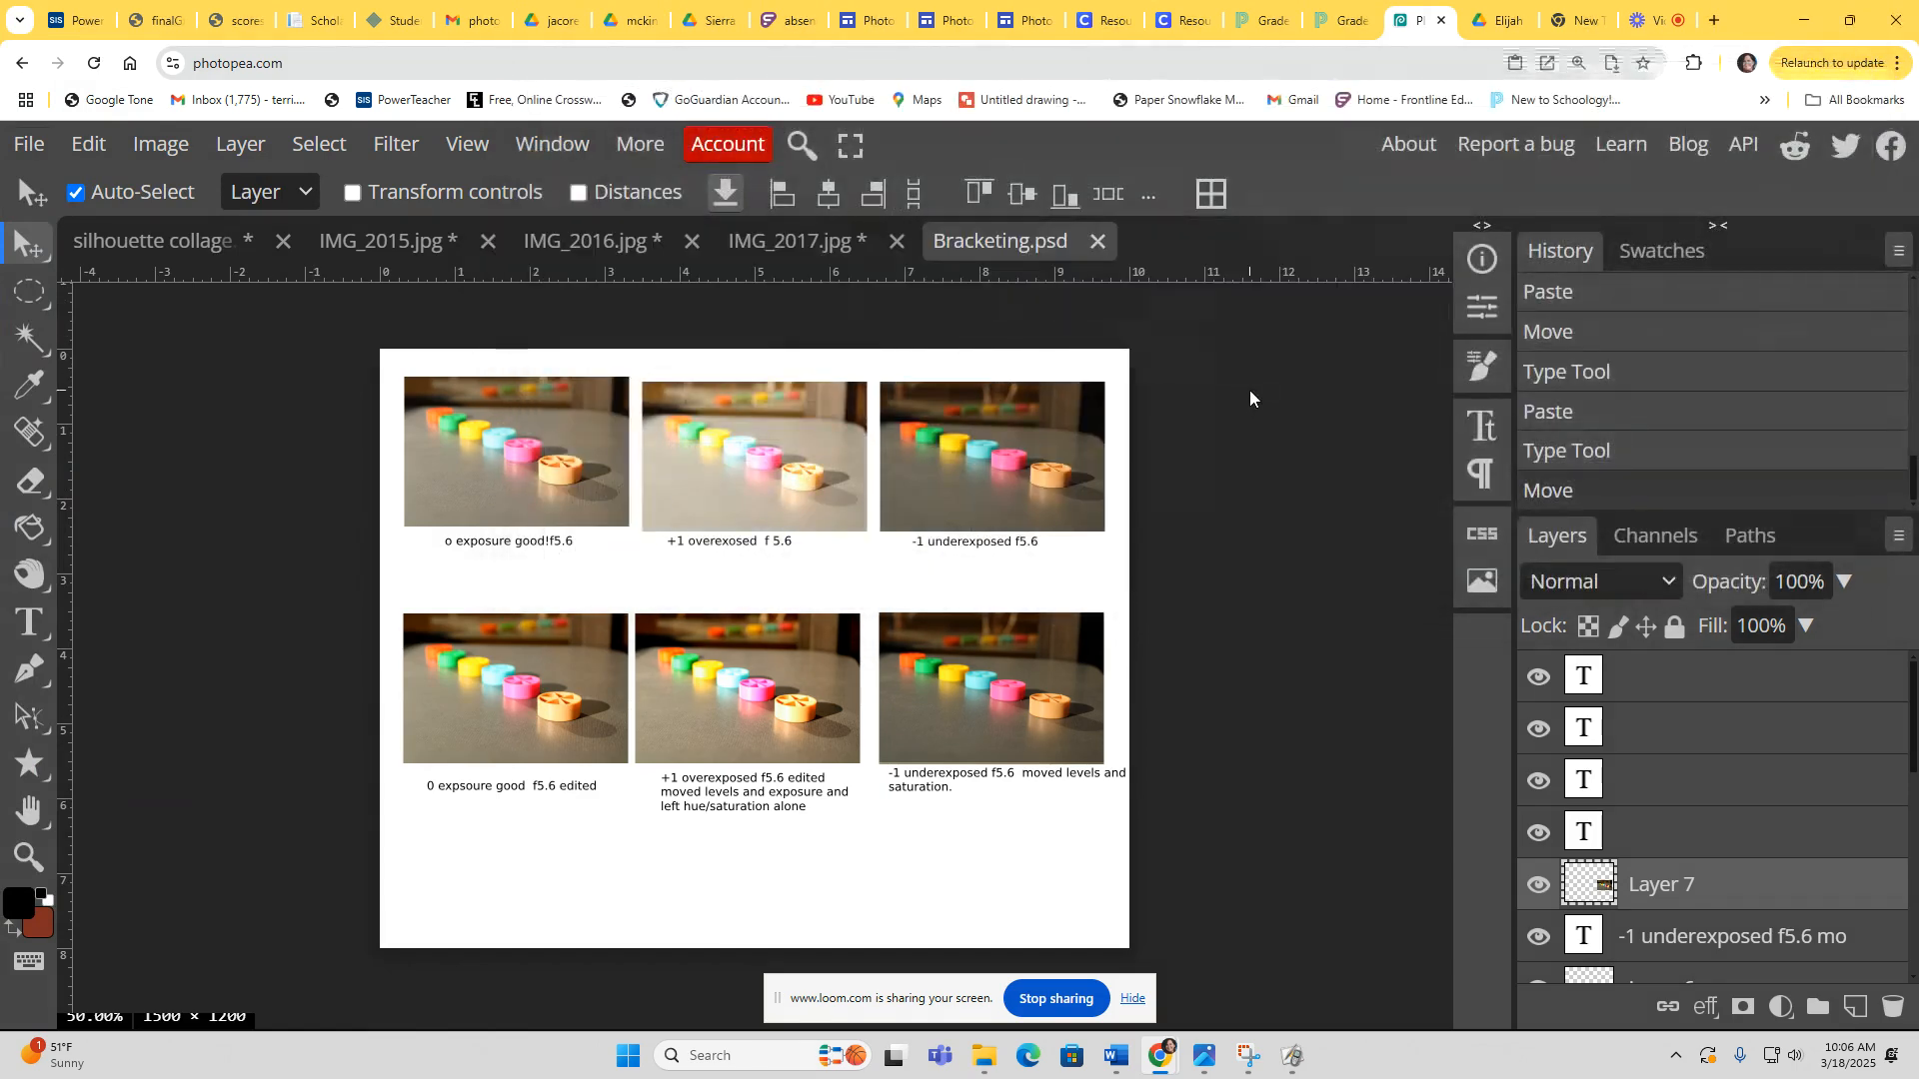